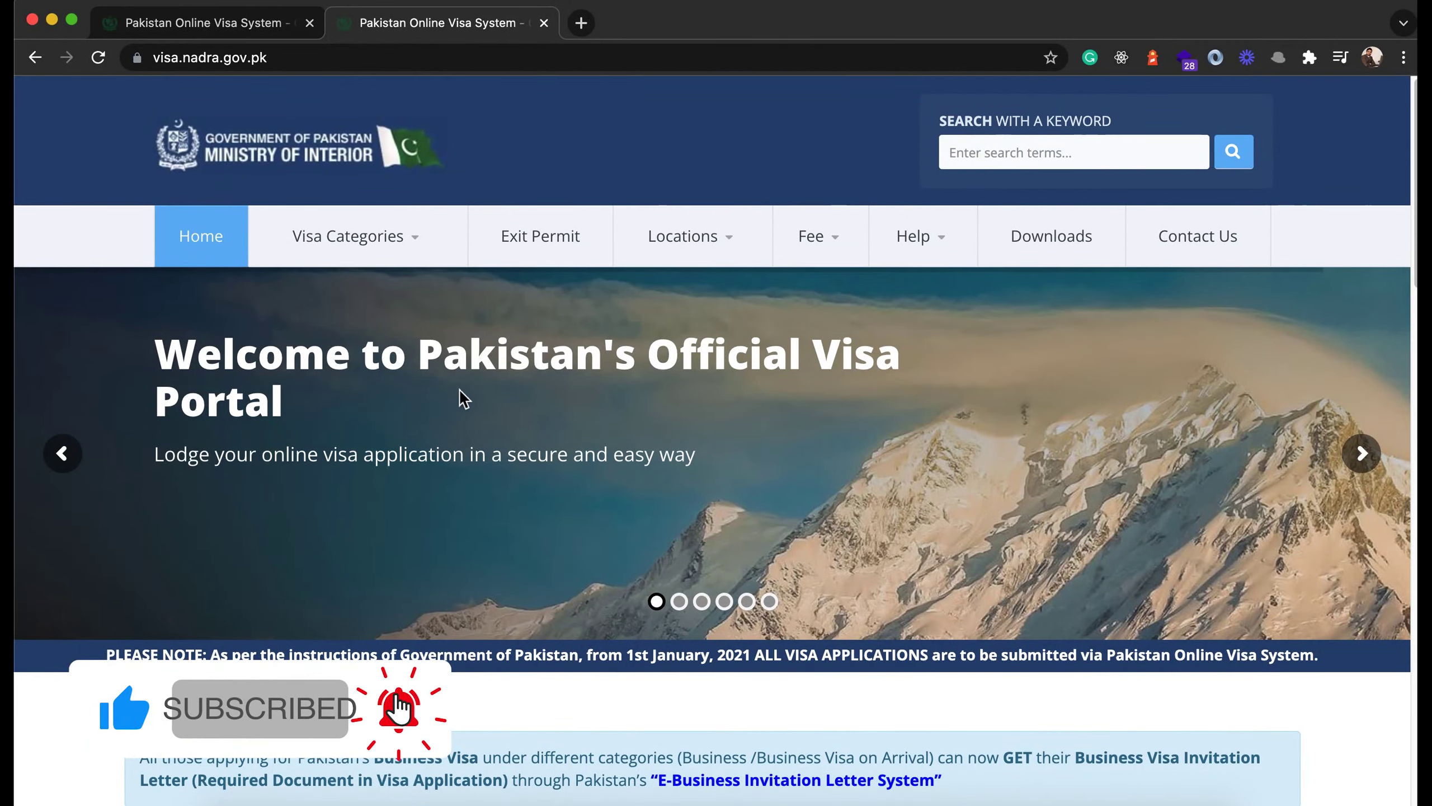
Step: Go to the Family Visit Visa page under Visa Categories
{"action": "left_click", "coordinate": [229, 57]}
{"action": "left_click", "coordinate": [613, 152]}
{"action": "mouse_move", "coordinate": [374, 275]}
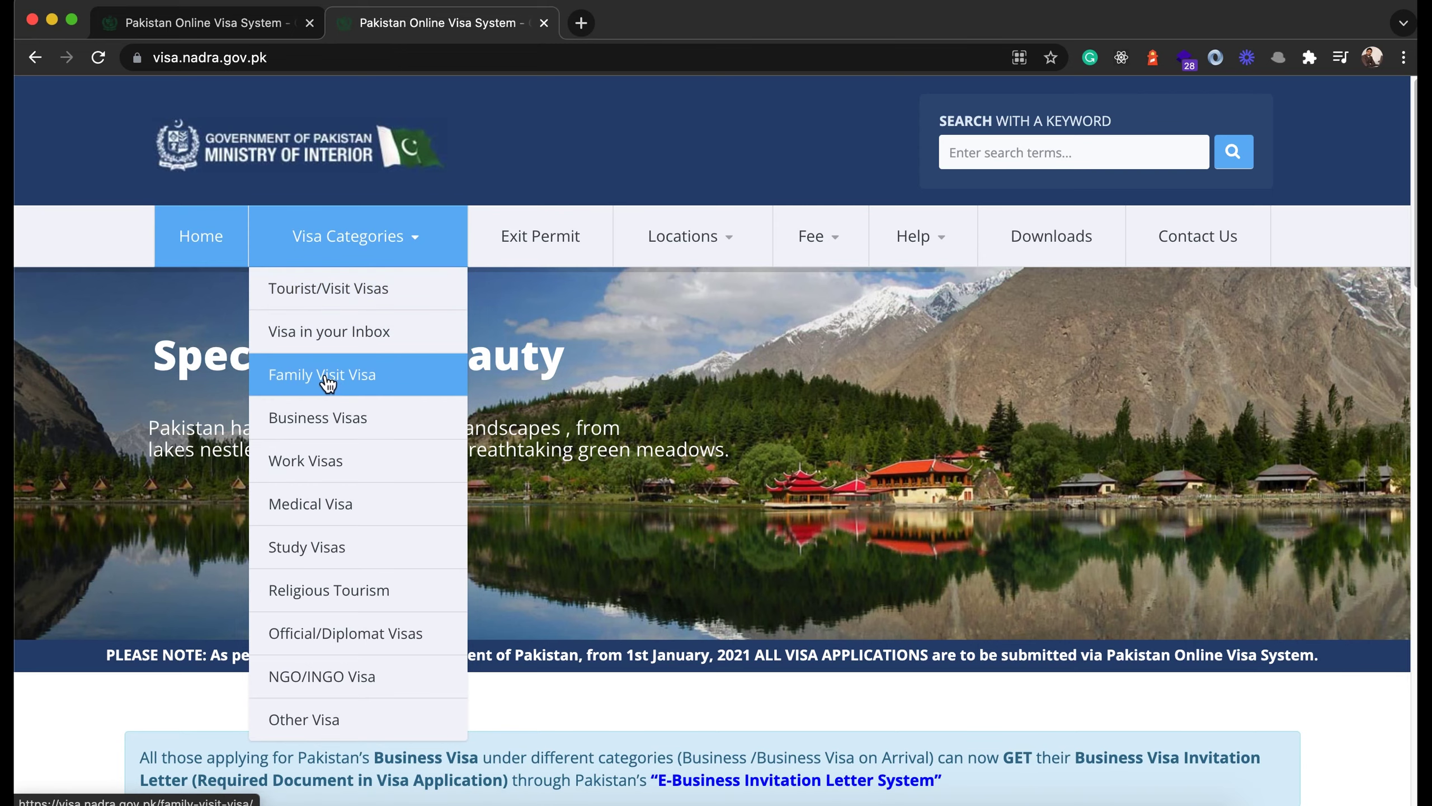
{"action": "left_click", "coordinate": [328, 383]}
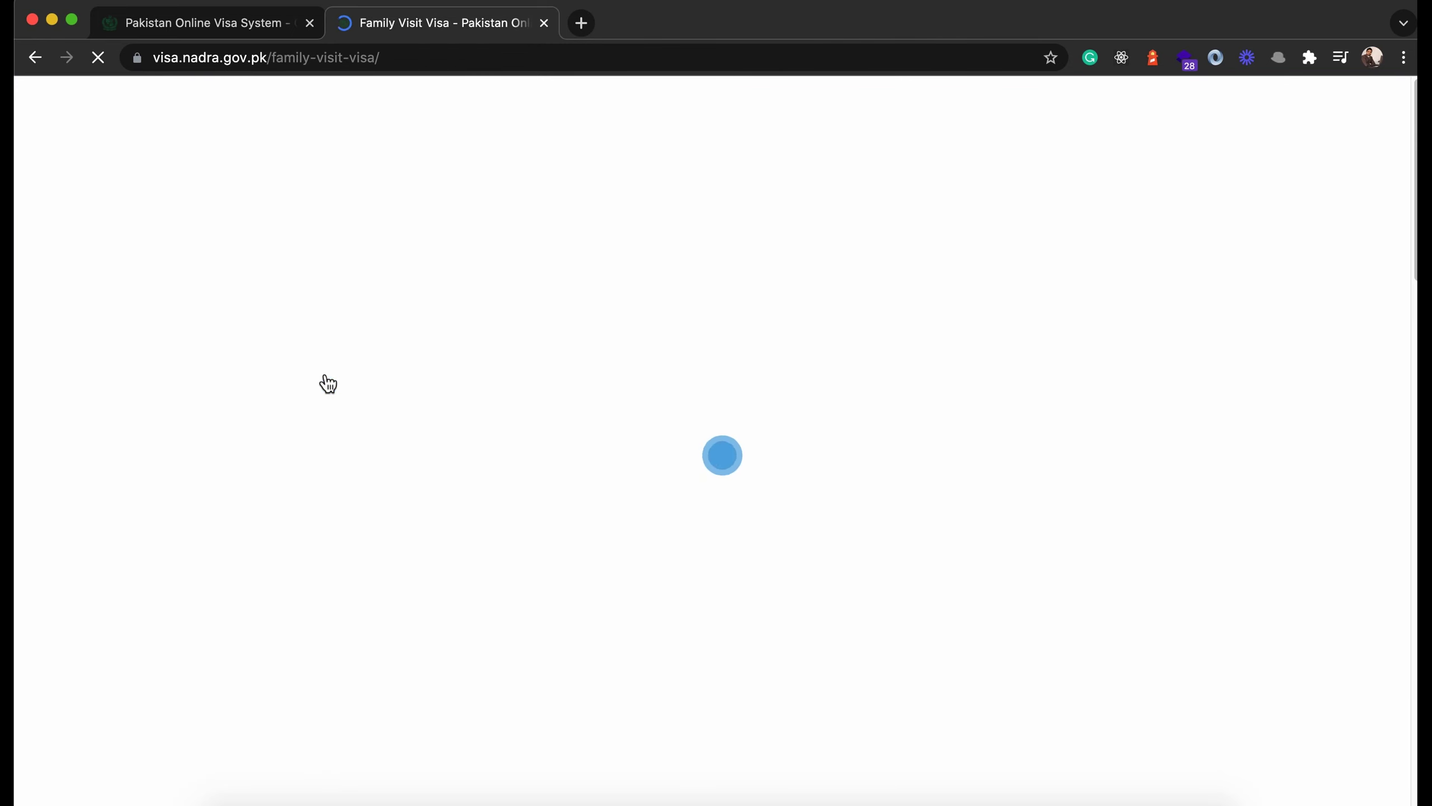
Step: Read the Family Visit Visa required documents, then choose Apply Now
{"action": "scroll", "coordinate": [638, 511], "scroll_direction": "down", "scroll_amount": 10}
{"action": "scroll", "coordinate": [654, 505], "scroll_direction": "up", "scroll_amount": 10}
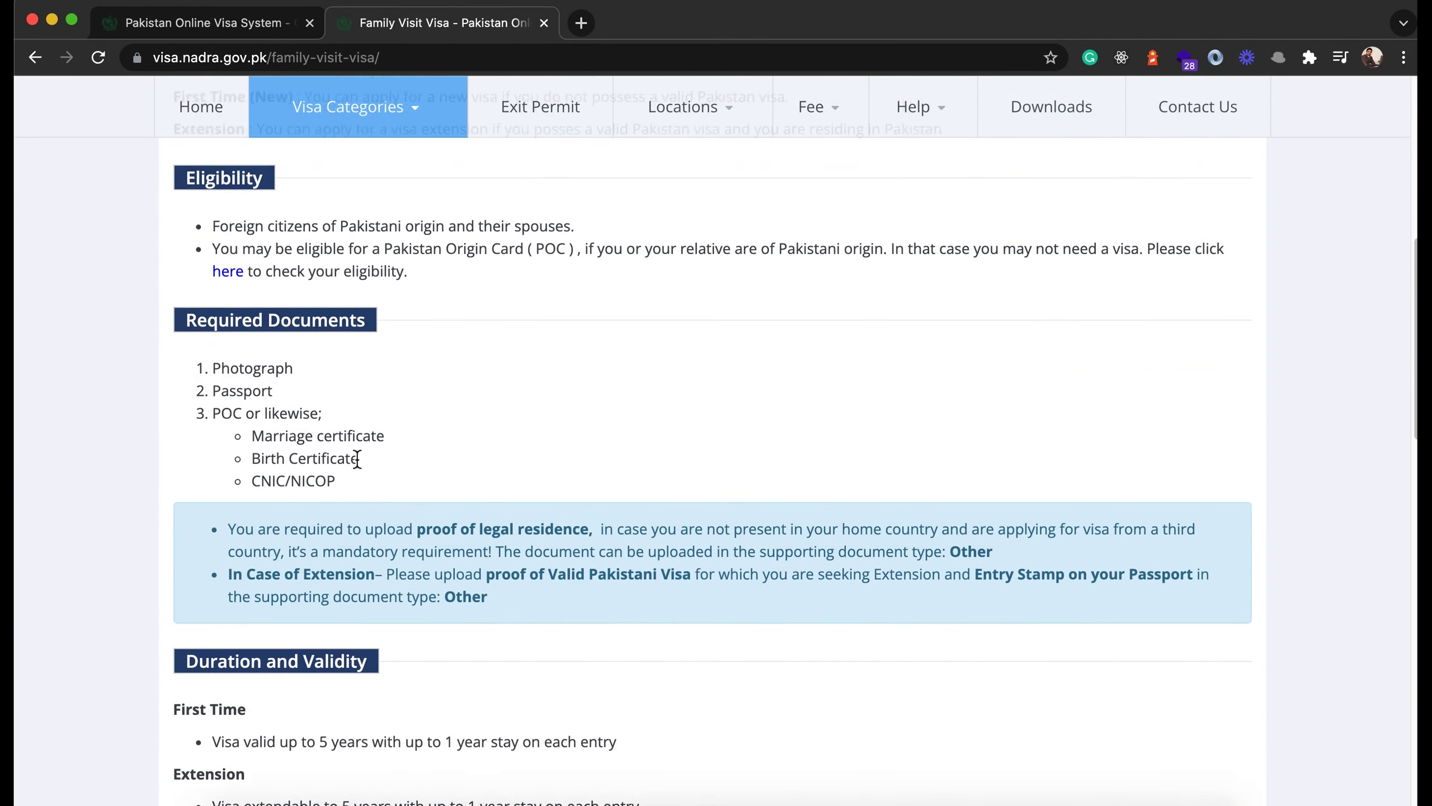
{"action": "scroll", "coordinate": [352, 473], "scroll_direction": "down", "scroll_amount": 6}
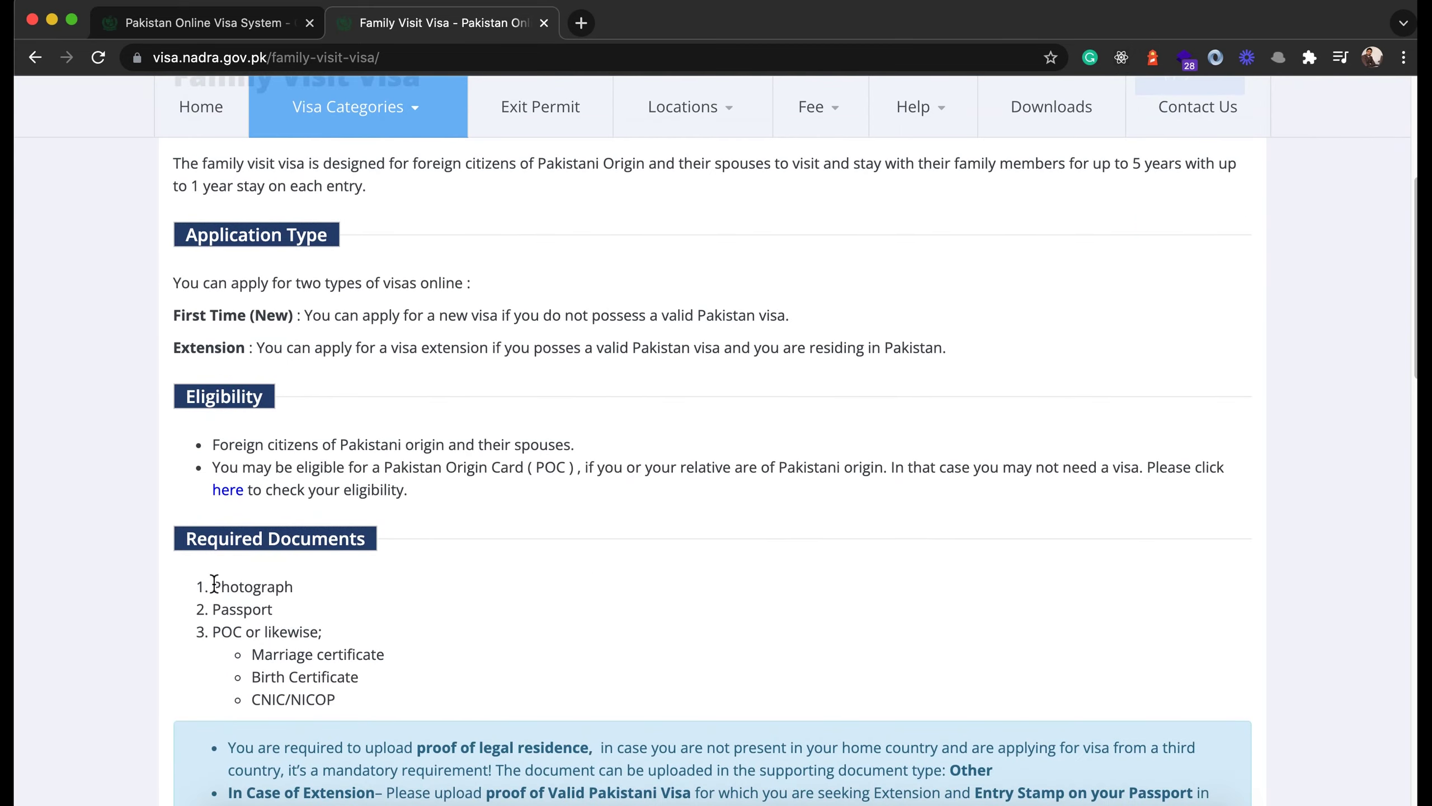
{"action": "left_click_drag", "start_coordinate": [196, 580], "coordinate": [452, 687]}
{"action": "left_click", "coordinate": [560, 398]}
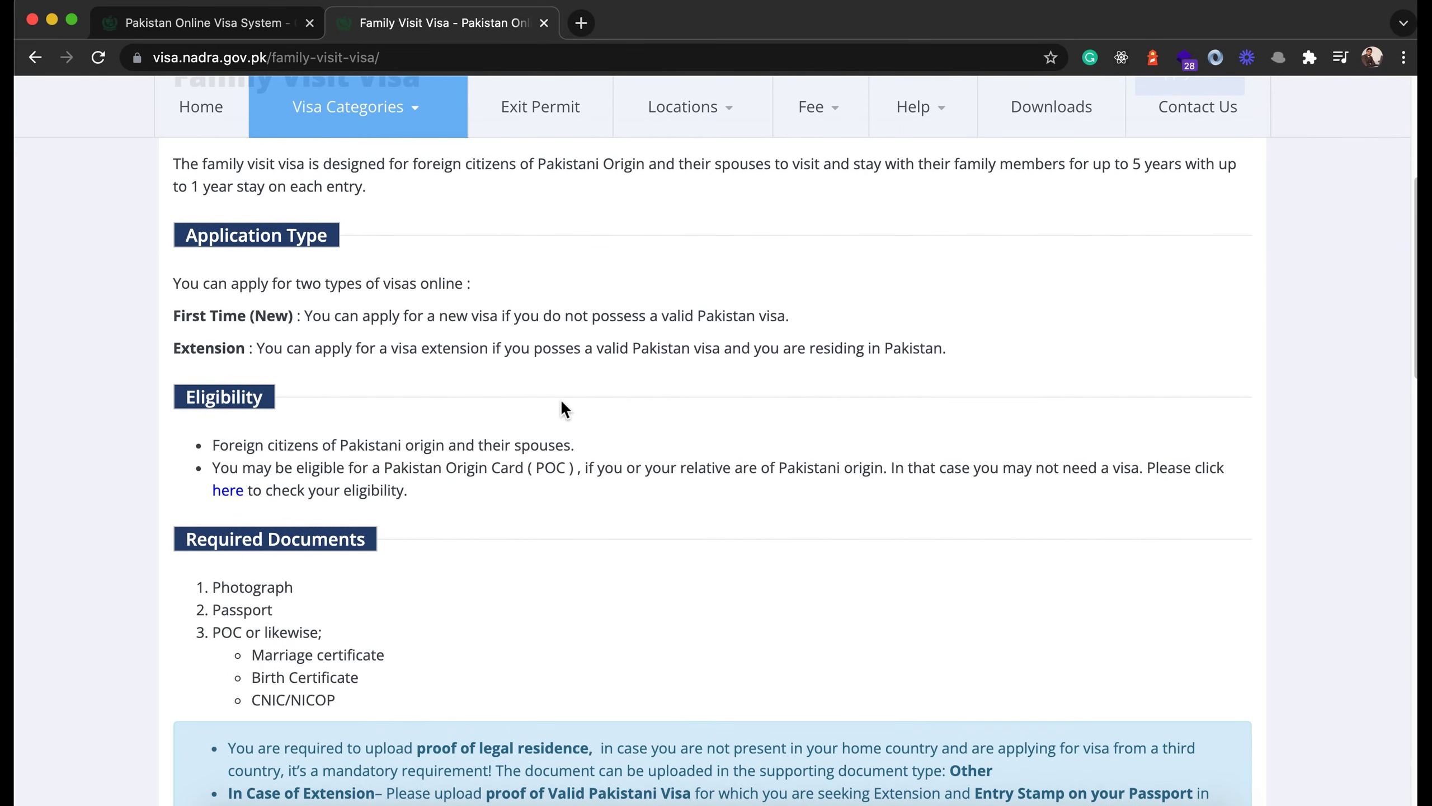
{"action": "scroll", "coordinate": [758, 423], "scroll_direction": "up", "scroll_amount": 6}
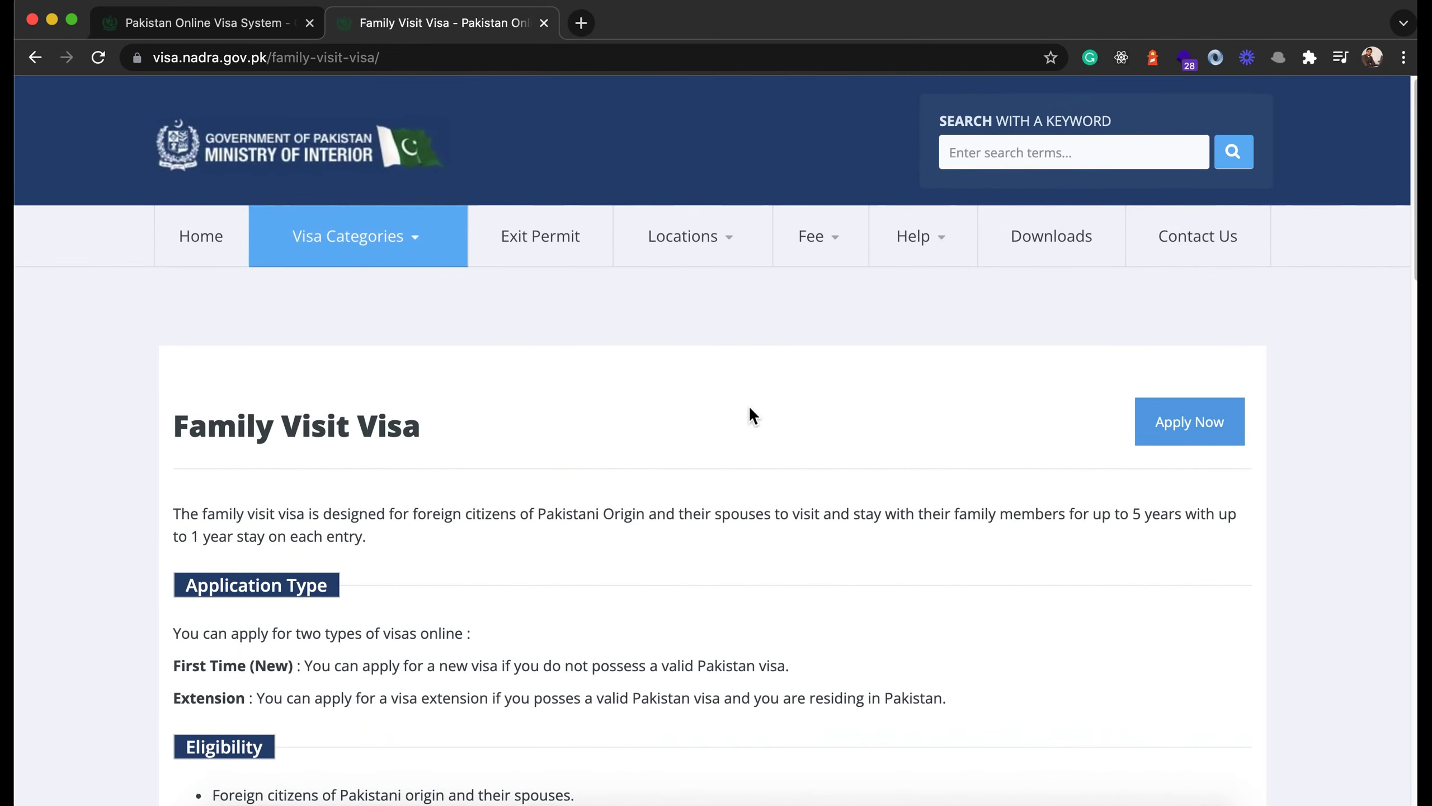
{"action": "left_click", "coordinate": [1184, 422]}
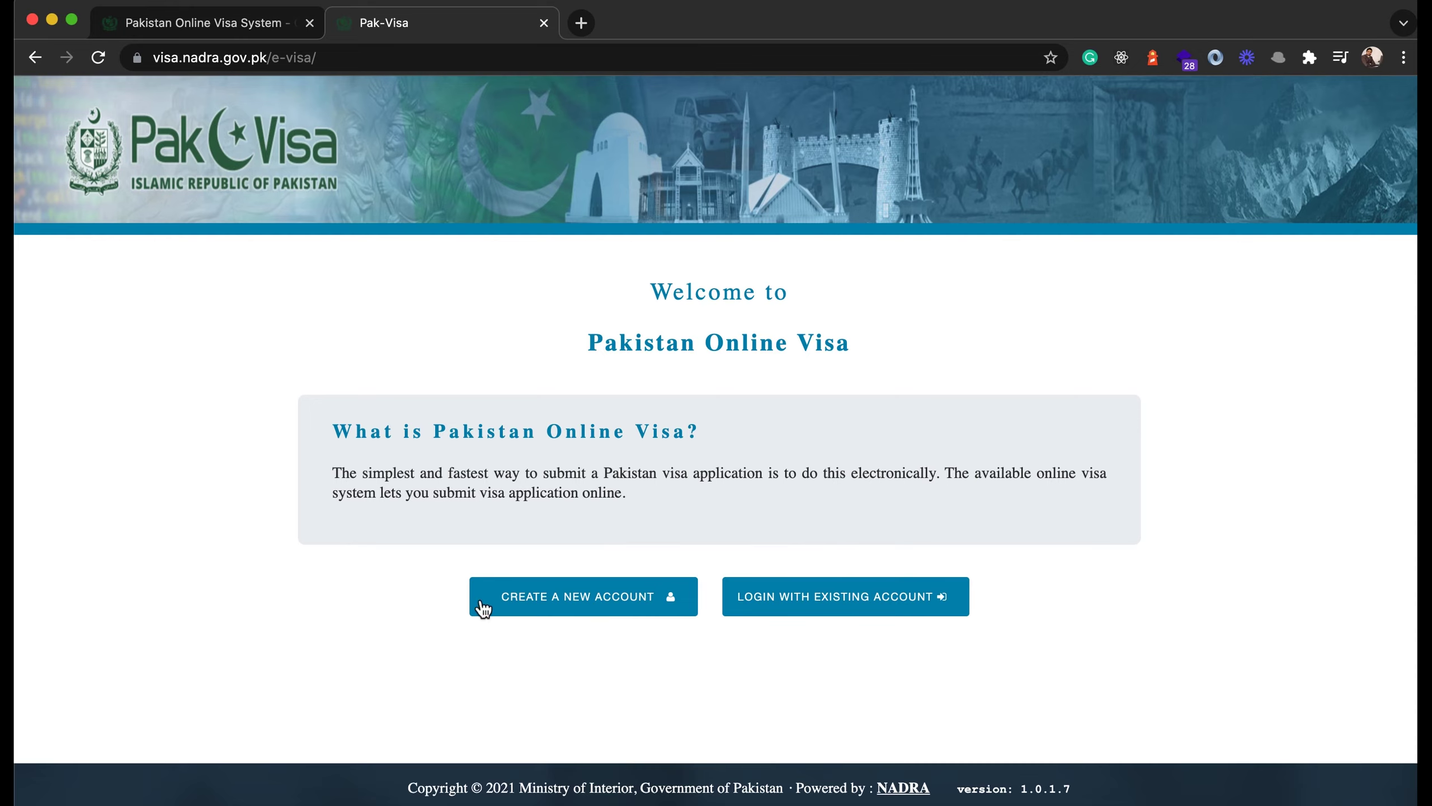
Step: Start a new account and autofill the applicant's name and passport number from saved entries
{"action": "left_click", "coordinate": [551, 600]}
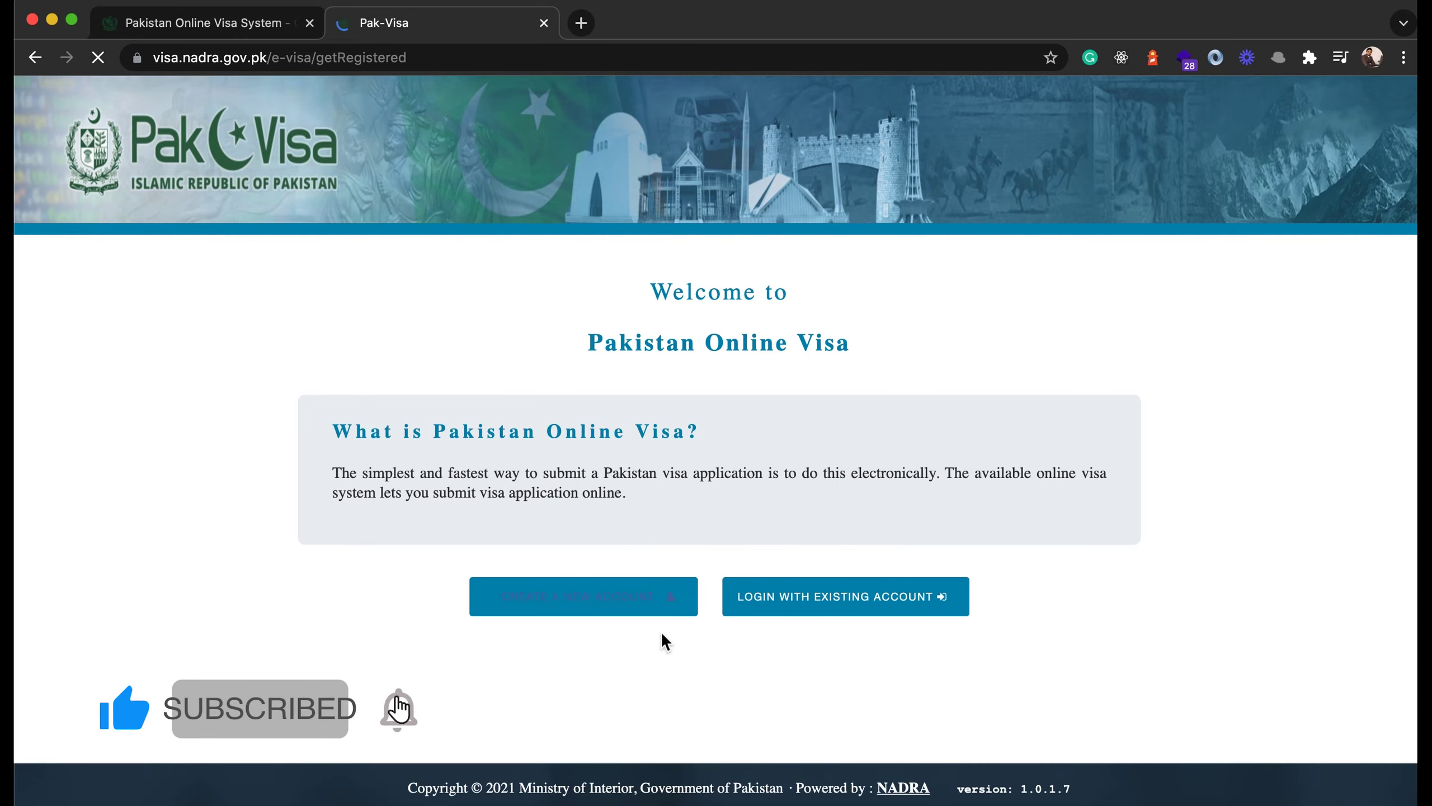
{"action": "scroll", "coordinate": [597, 451], "scroll_direction": "down", "scroll_amount": 8}
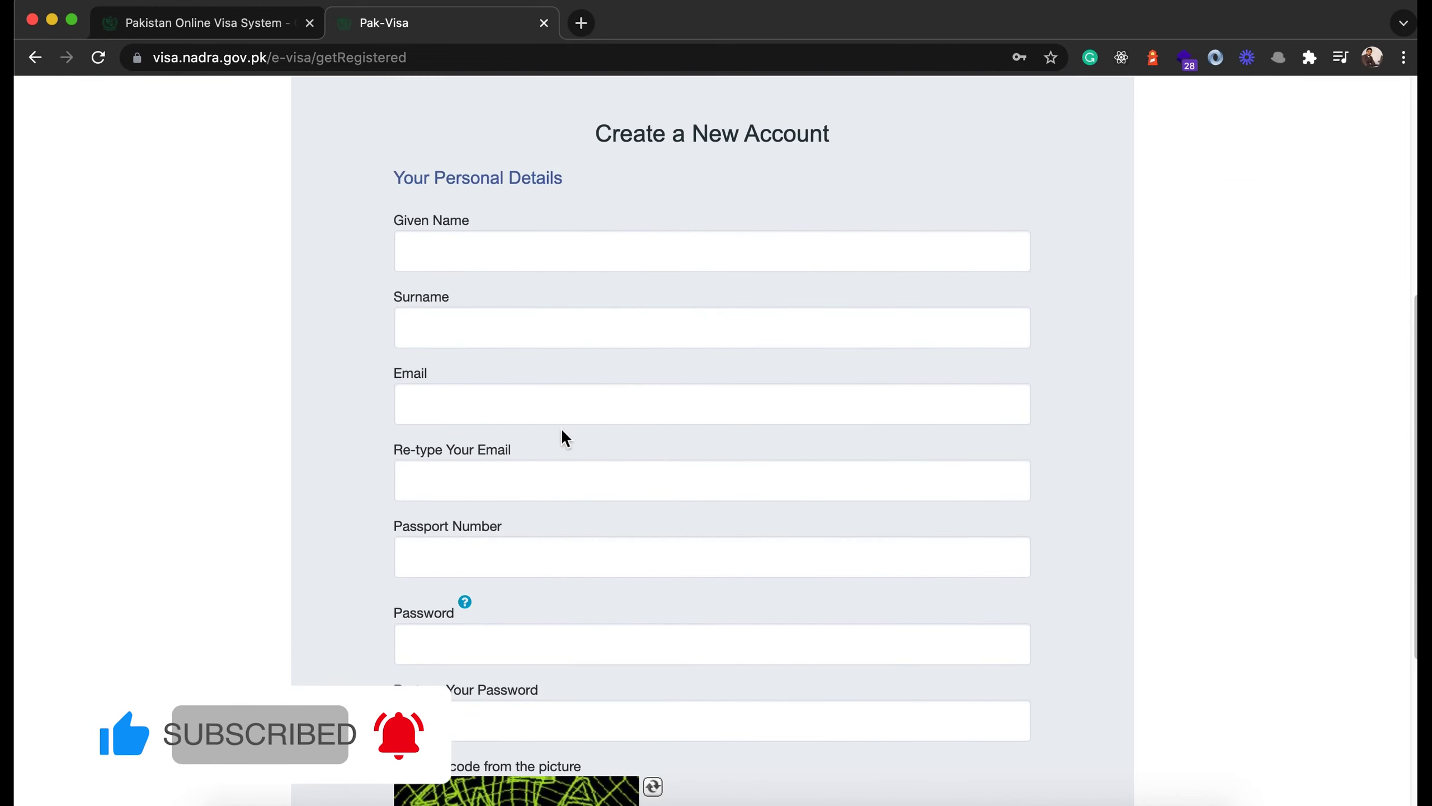
{"action": "scroll", "coordinate": [586, 446], "scroll_direction": "down", "scroll_amount": 1}
{"action": "left_click", "coordinate": [441, 228]}
{"action": "left_click", "coordinate": [479, 285]}
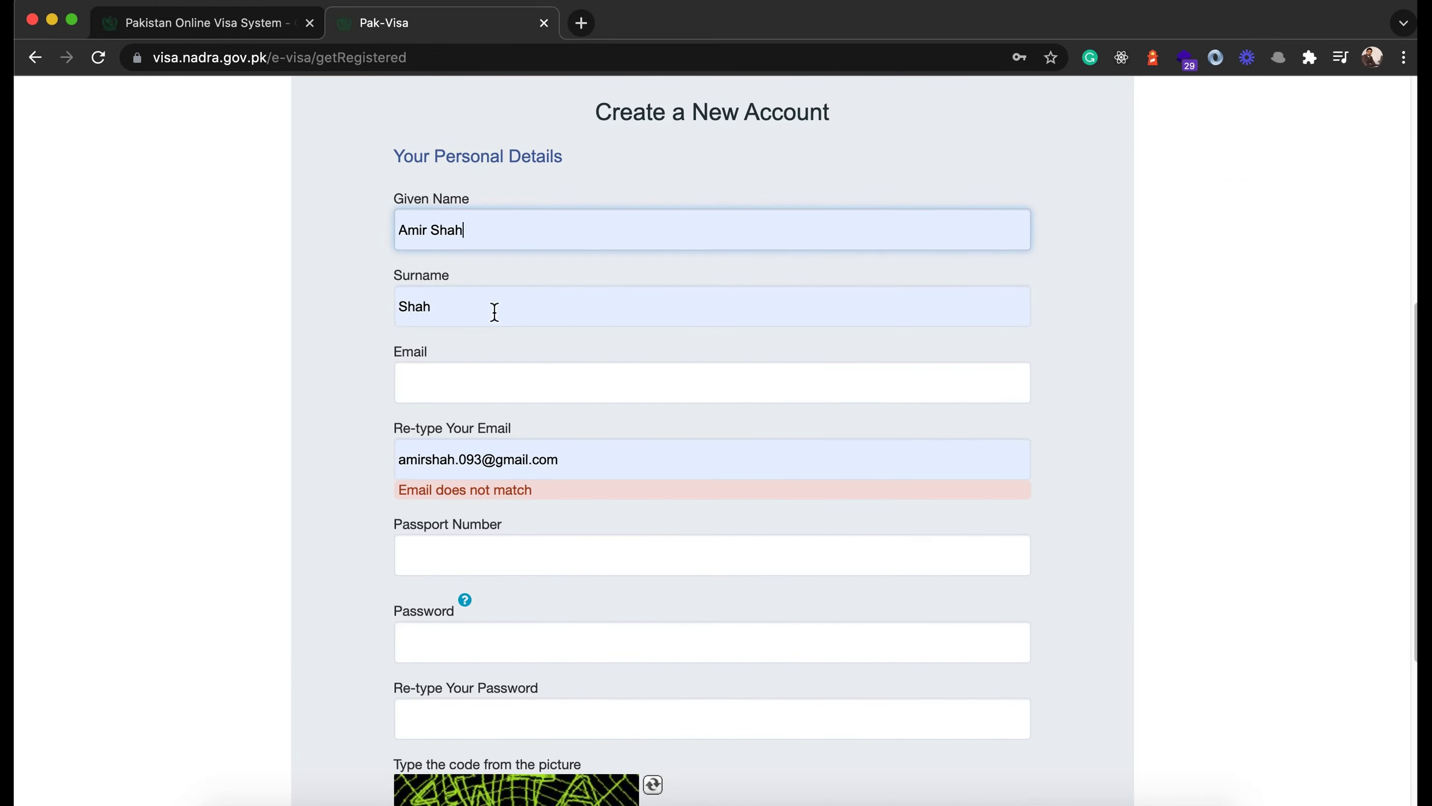
{"action": "left_click", "coordinate": [440, 302]}
{"action": "left_click", "coordinate": [629, 471]}
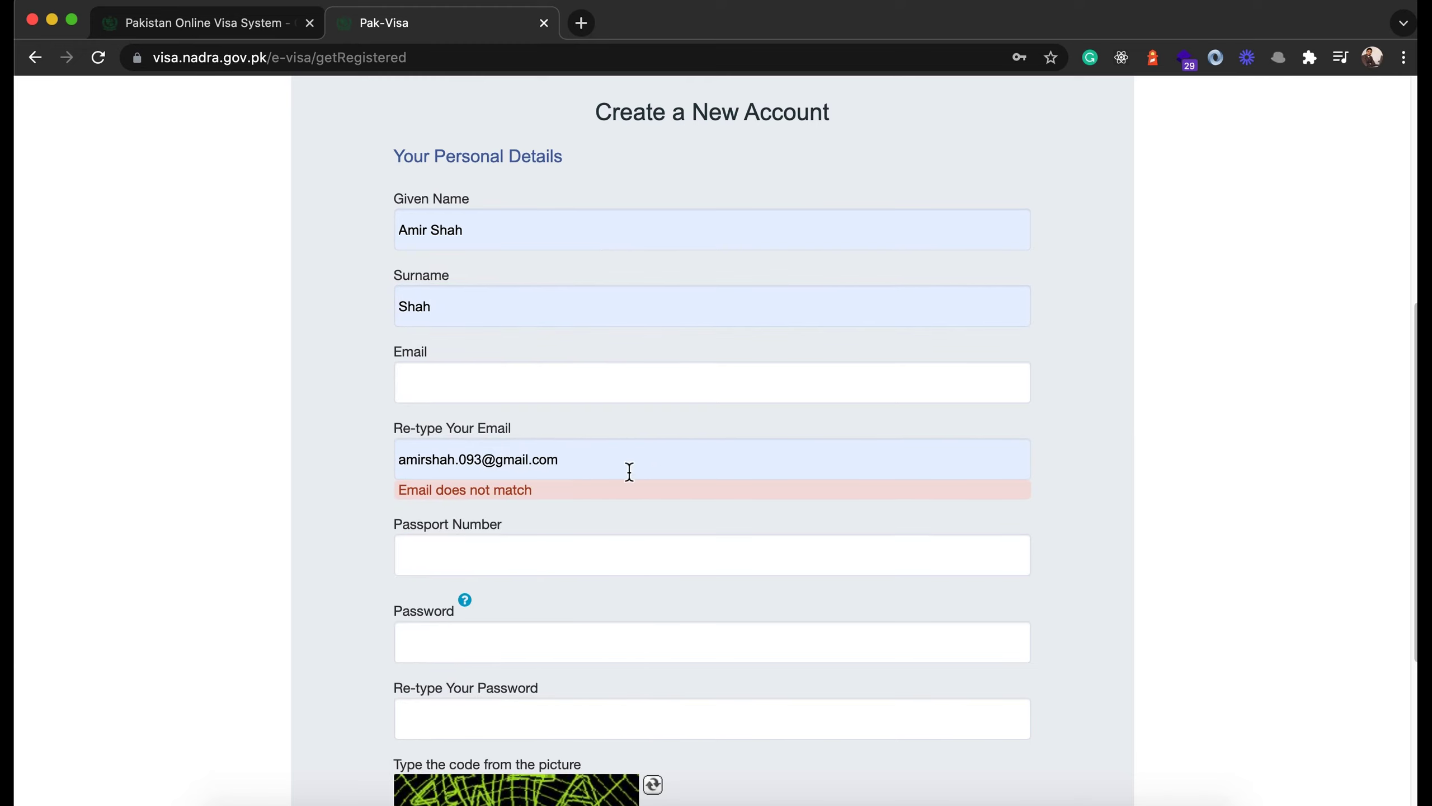
{"action": "left_click", "coordinate": [456, 551]}
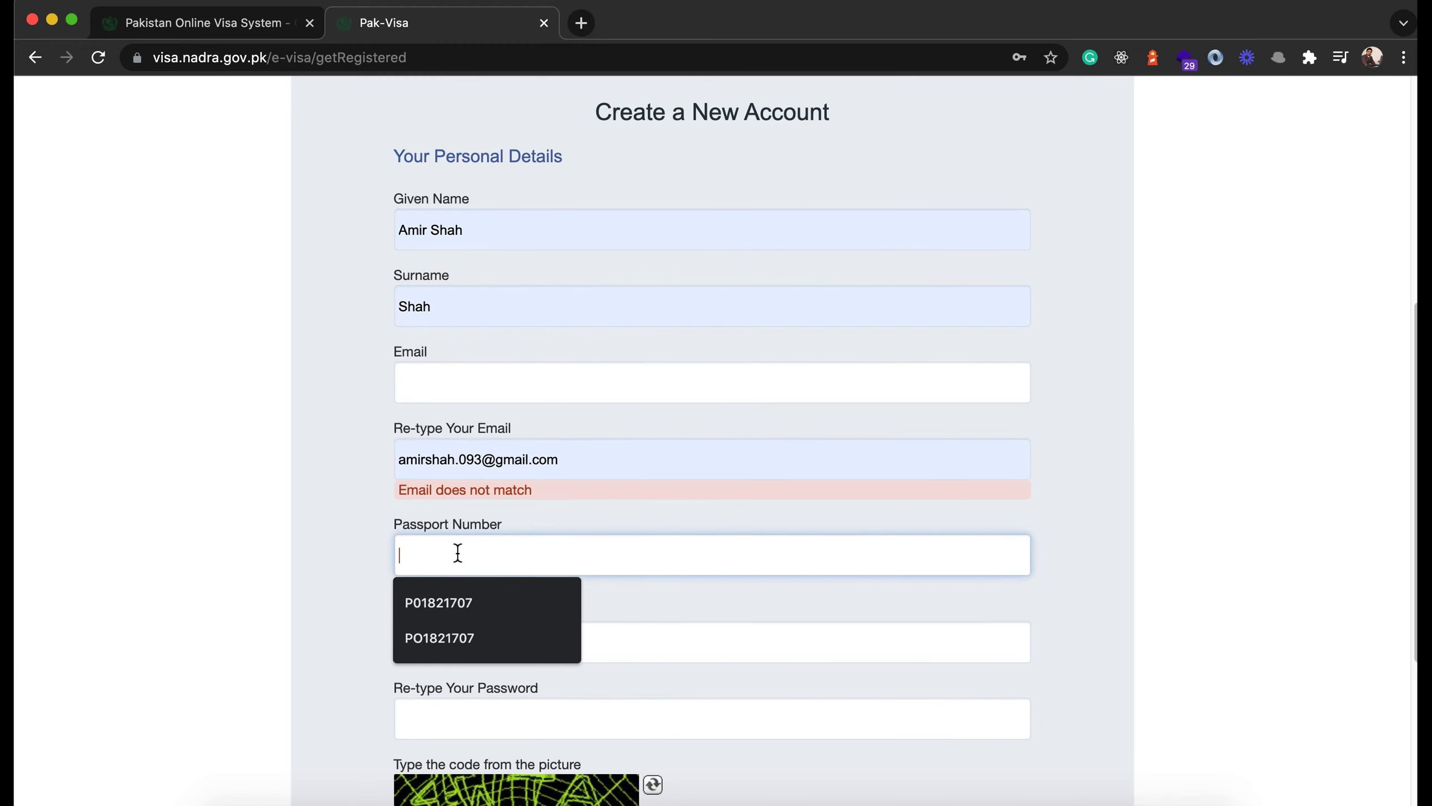
{"action": "left_click", "coordinate": [454, 604]}
Step: Enter a password in both password fields and focus the captcha field
{"action": "scroll", "coordinate": [451, 597], "scroll_direction": "down", "scroll_amount": 2}
{"action": "left_click", "coordinate": [436, 574]}
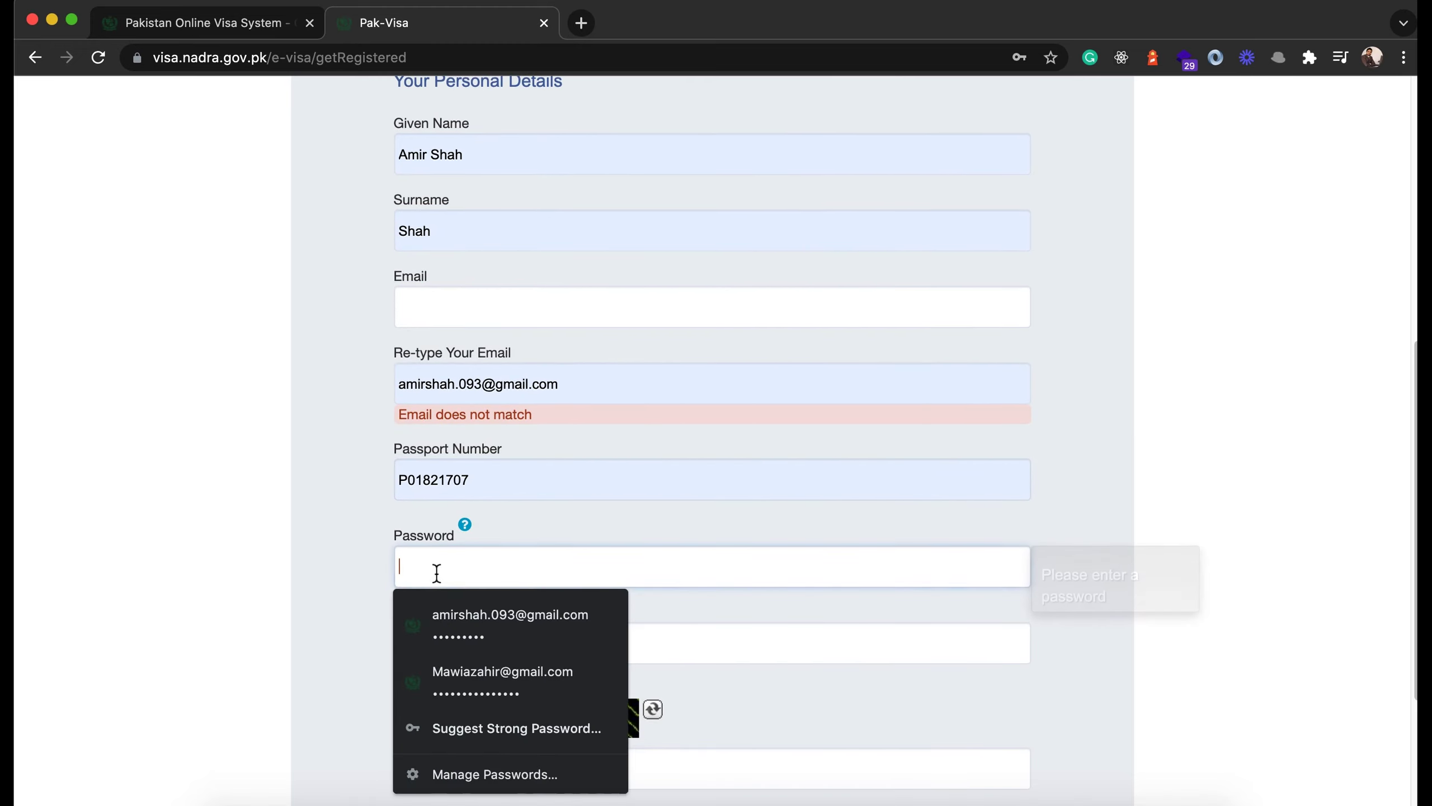
{"action": "left_click", "coordinate": [682, 644]}
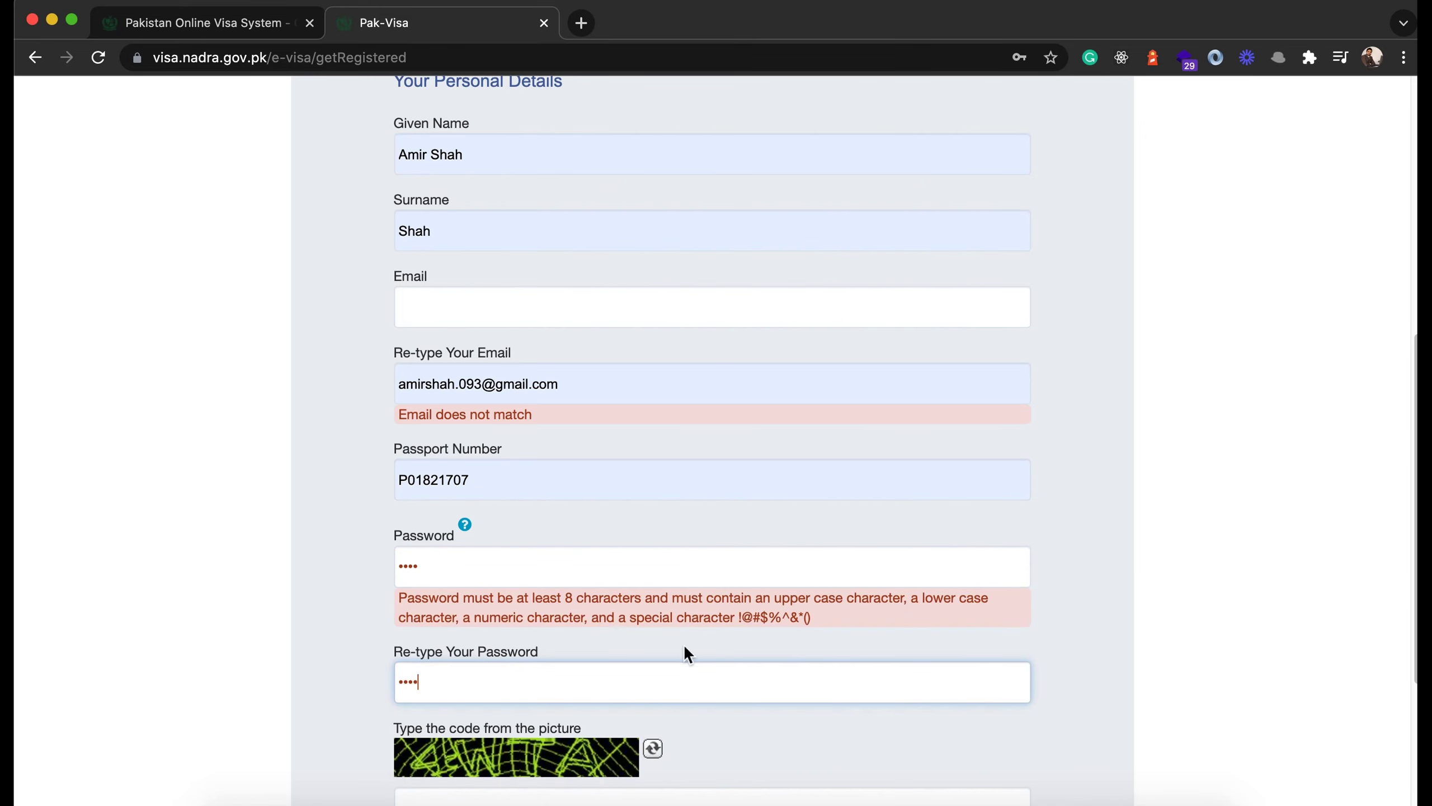
{"action": "scroll", "coordinate": [683, 644], "scroll_direction": "down", "scroll_amount": 7}
{"action": "left_click", "coordinate": [460, 553]}
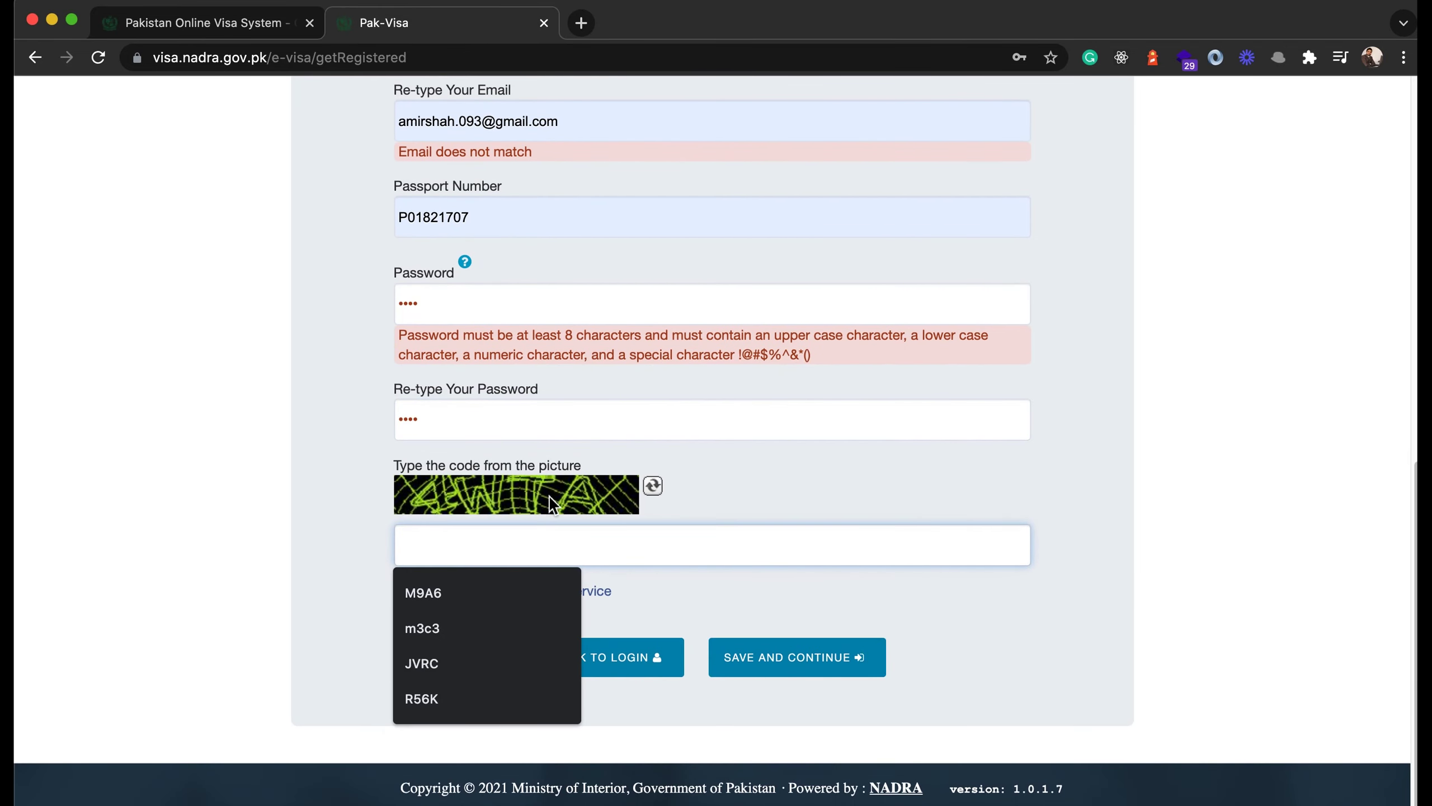
{"action": "left_click", "coordinate": [920, 591]}
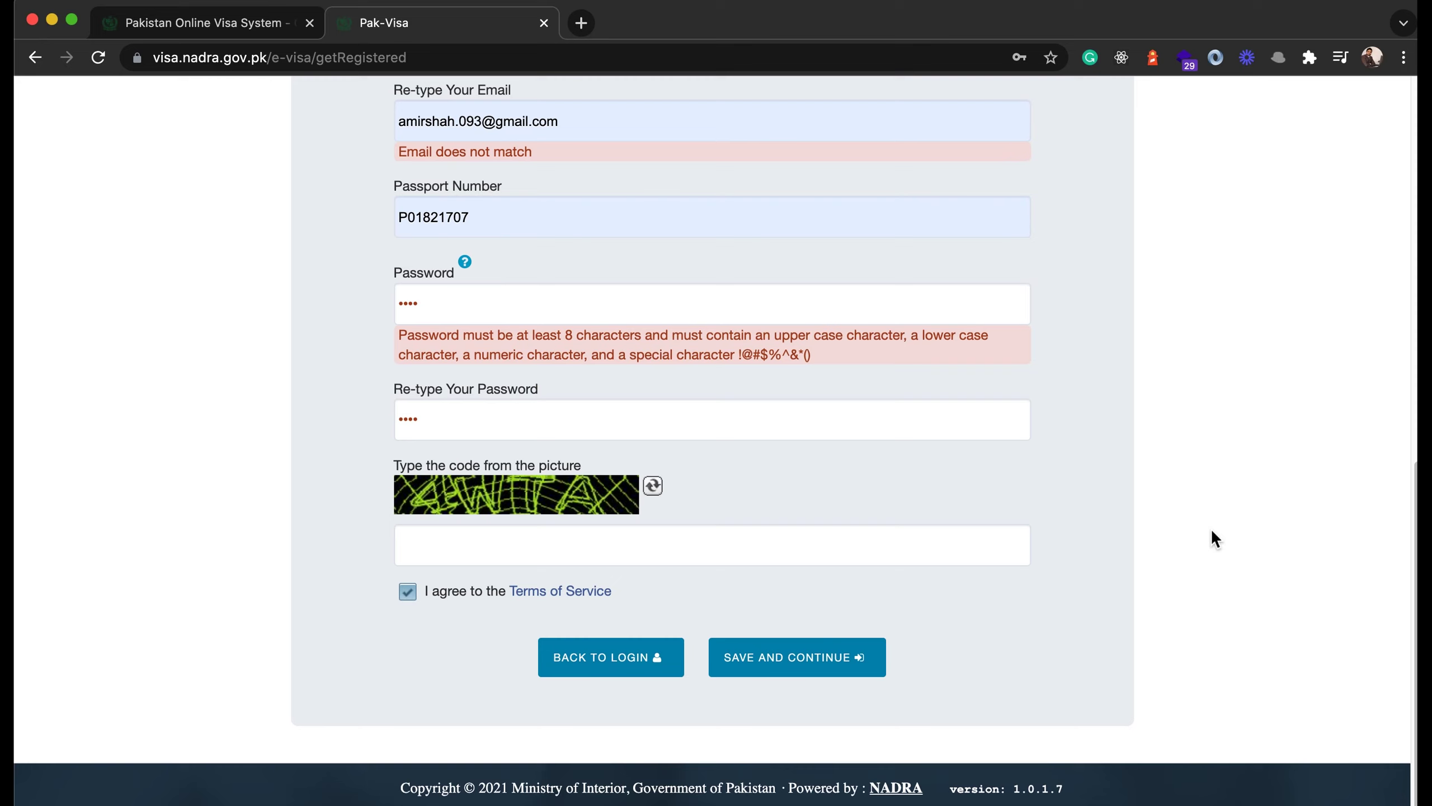
Step: Try saving the account, then return to the login page
{"action": "scroll", "coordinate": [958, 587], "scroll_direction": "up", "scroll_amount": 1}
{"action": "left_click", "coordinate": [718, 702]}
{"action": "scroll", "coordinate": [708, 479], "scroll_direction": "down", "scroll_amount": 10}
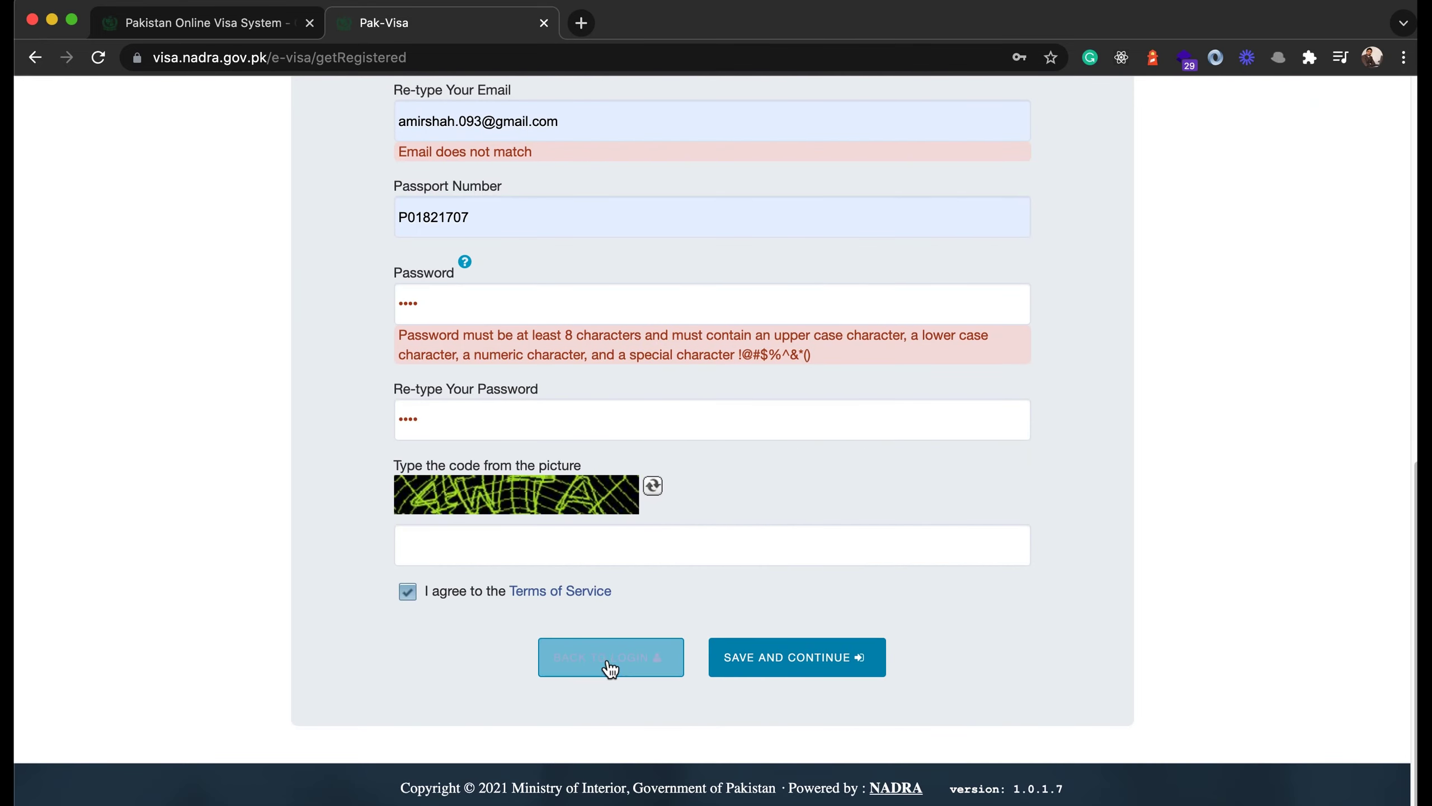
{"action": "left_click", "coordinate": [603, 663]}
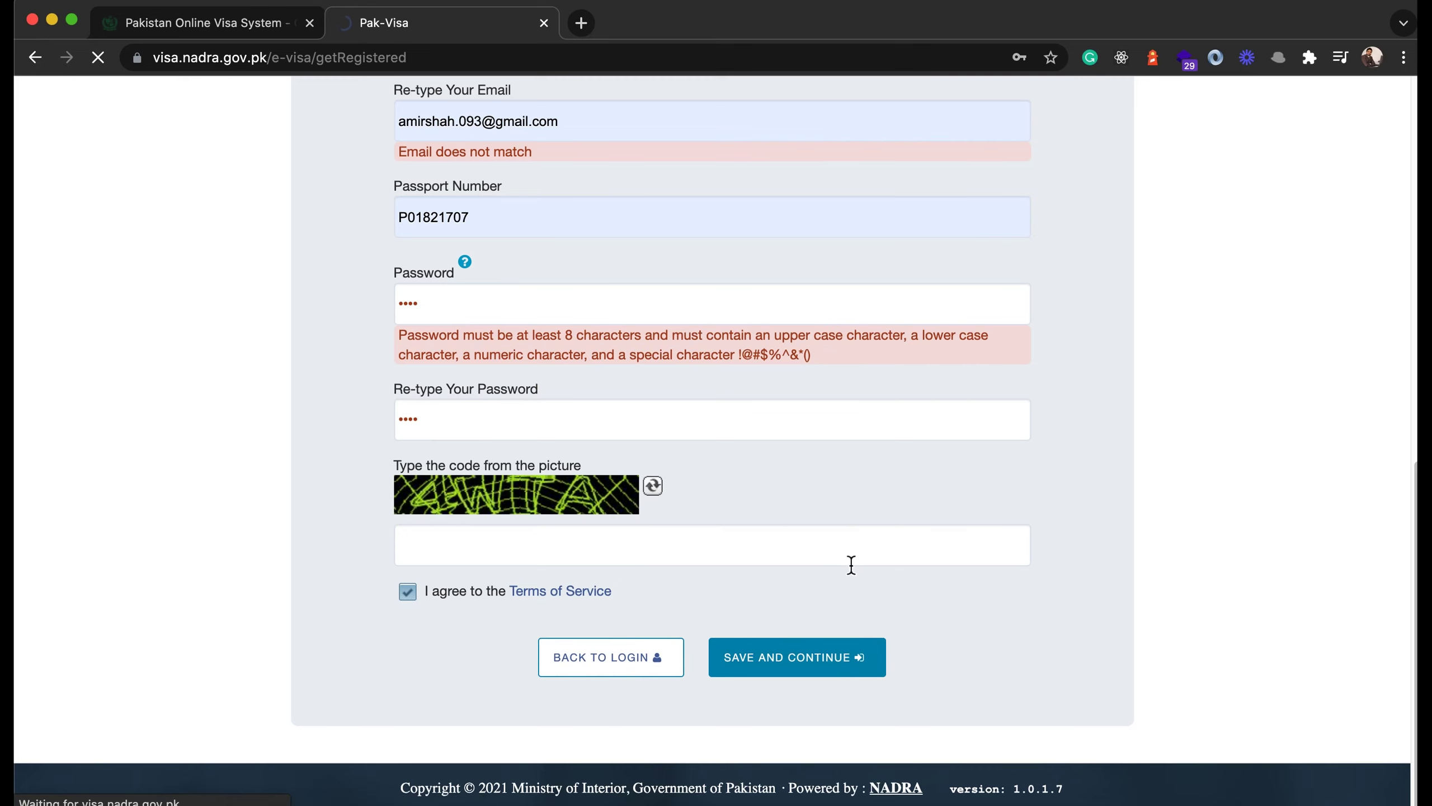
Step: Decline the browser's password saving, fill in email, password and captcha, and log in
{"action": "scroll", "coordinate": [925, 496], "scroll_direction": "down", "scroll_amount": 3}
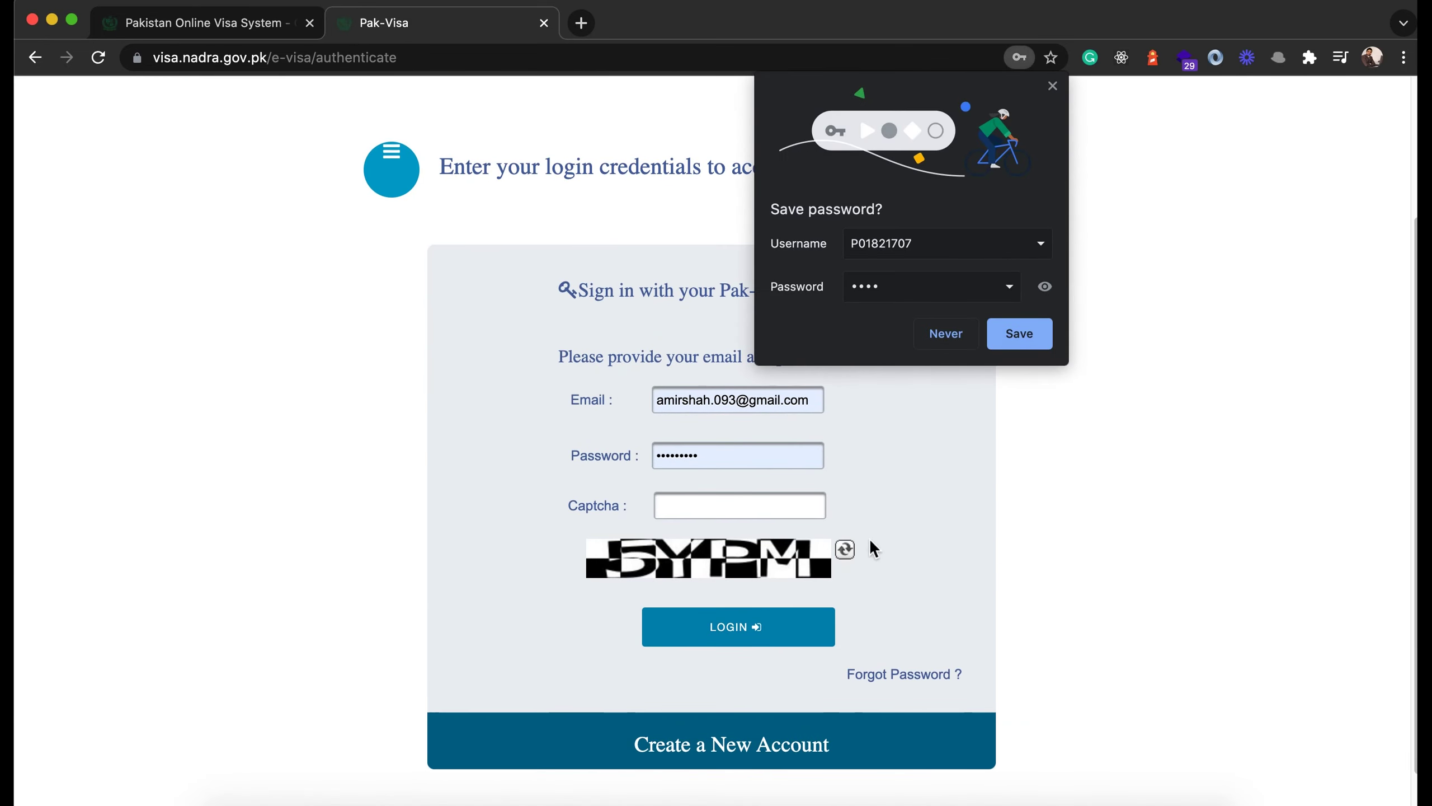
{"action": "left_click", "coordinate": [947, 334]}
{"action": "left_click", "coordinate": [705, 404]}
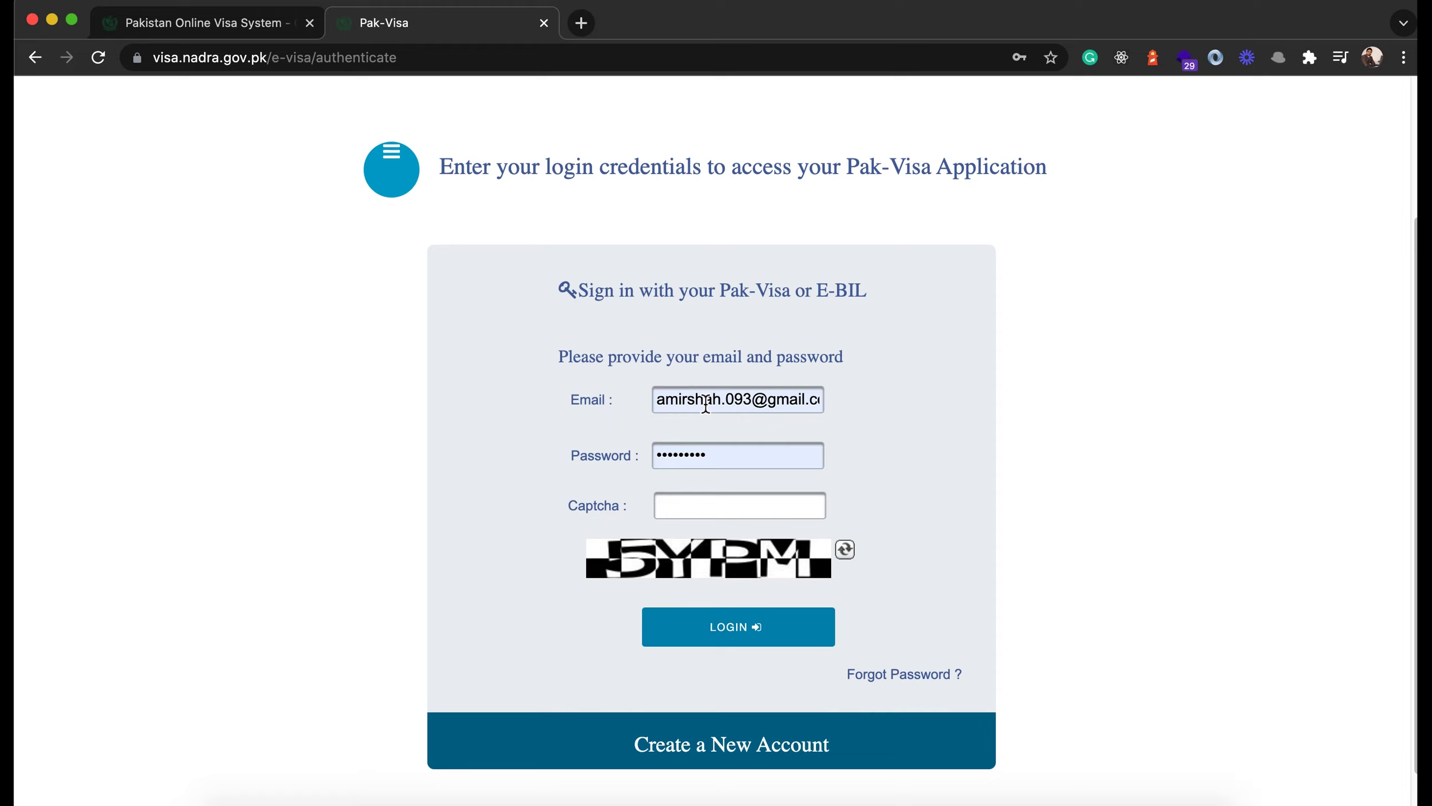
{"action": "left_click", "coordinate": [735, 453]}
{"action": "left_click", "coordinate": [683, 499]}
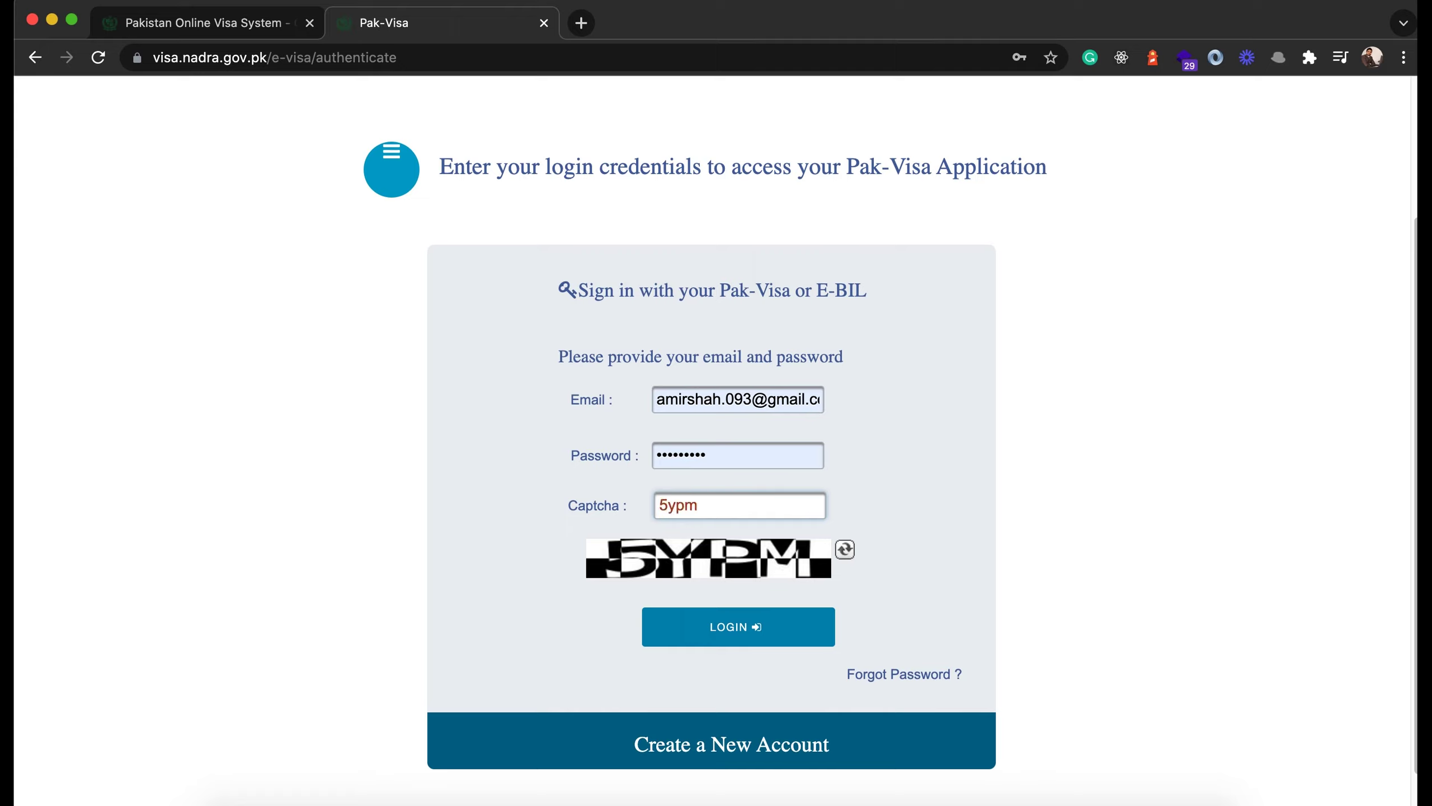
{"action": "left_click", "coordinate": [729, 632]}
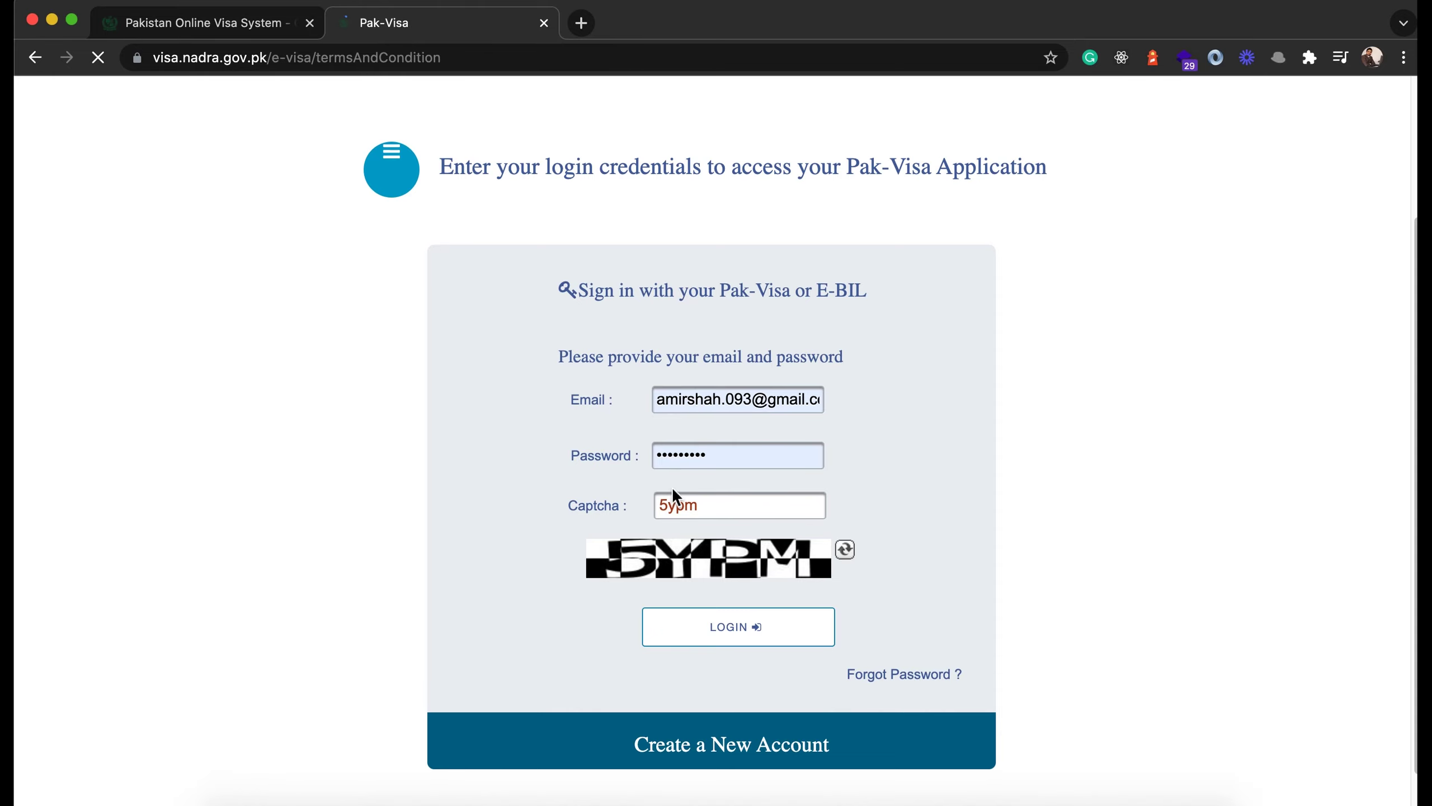
Step: Agree to the terms and conditions and continue to the visa application start
{"action": "scroll", "coordinate": [1272, 491], "scroll_direction": "down", "scroll_amount": 1}
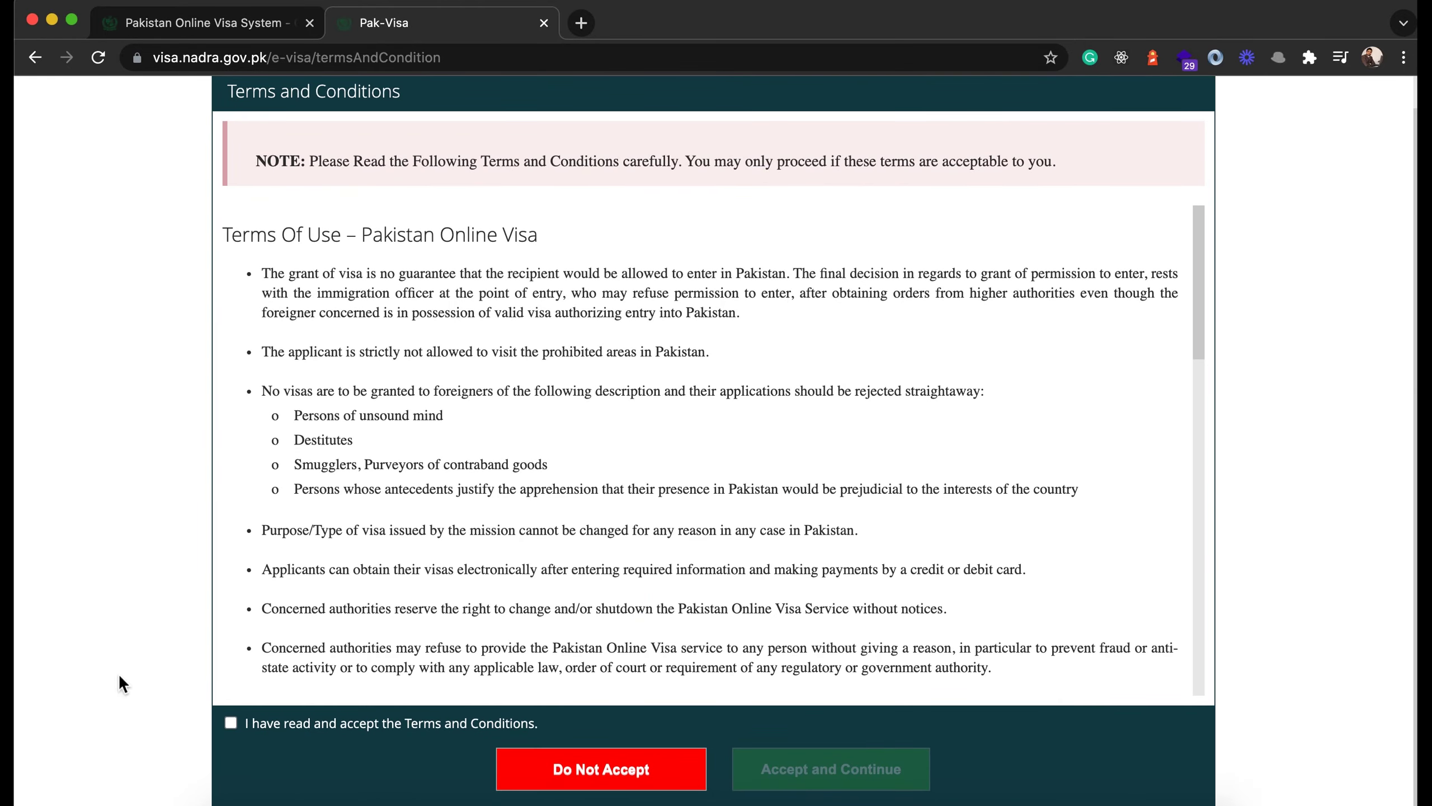
{"action": "left_click", "coordinate": [231, 724]}
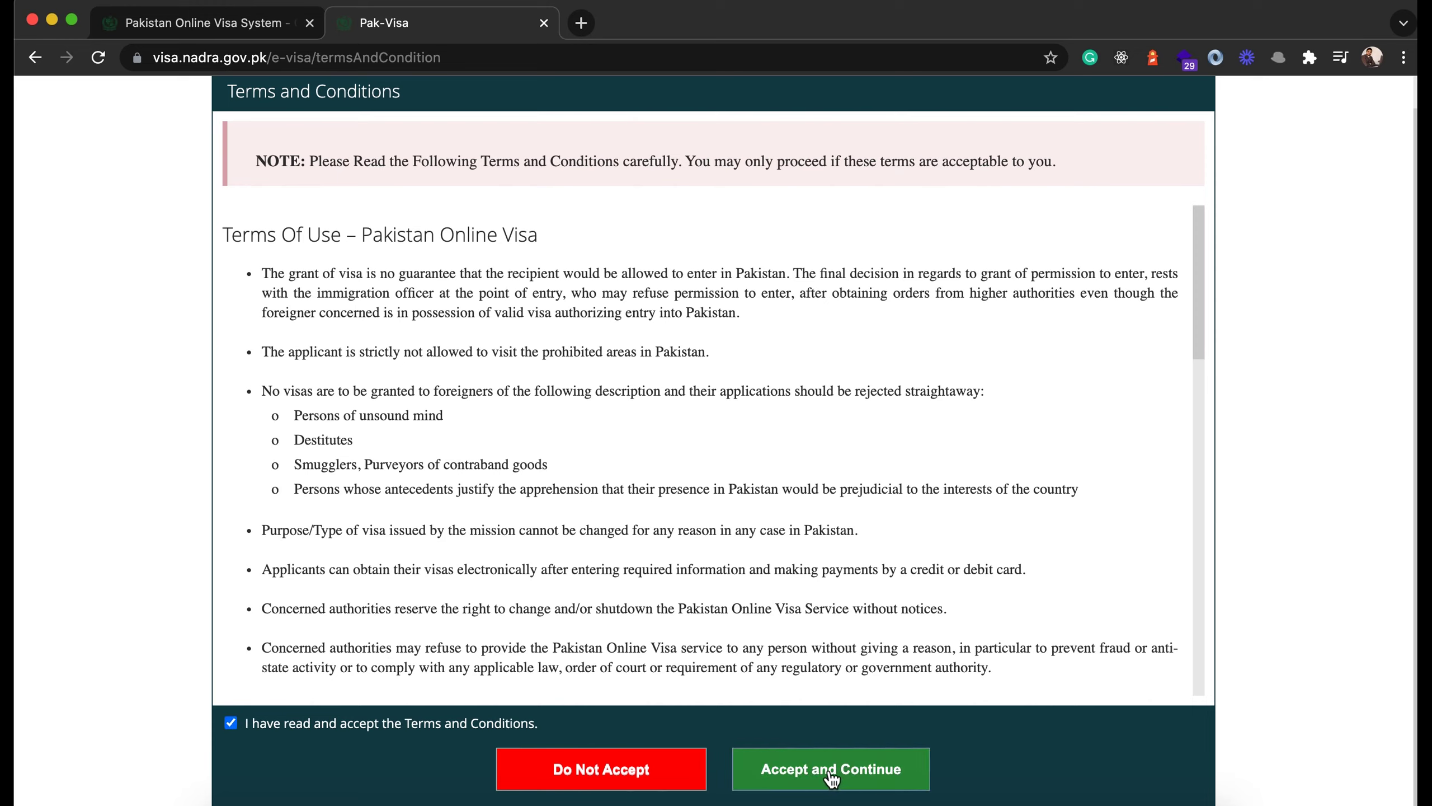
{"action": "left_click", "coordinate": [833, 779]}
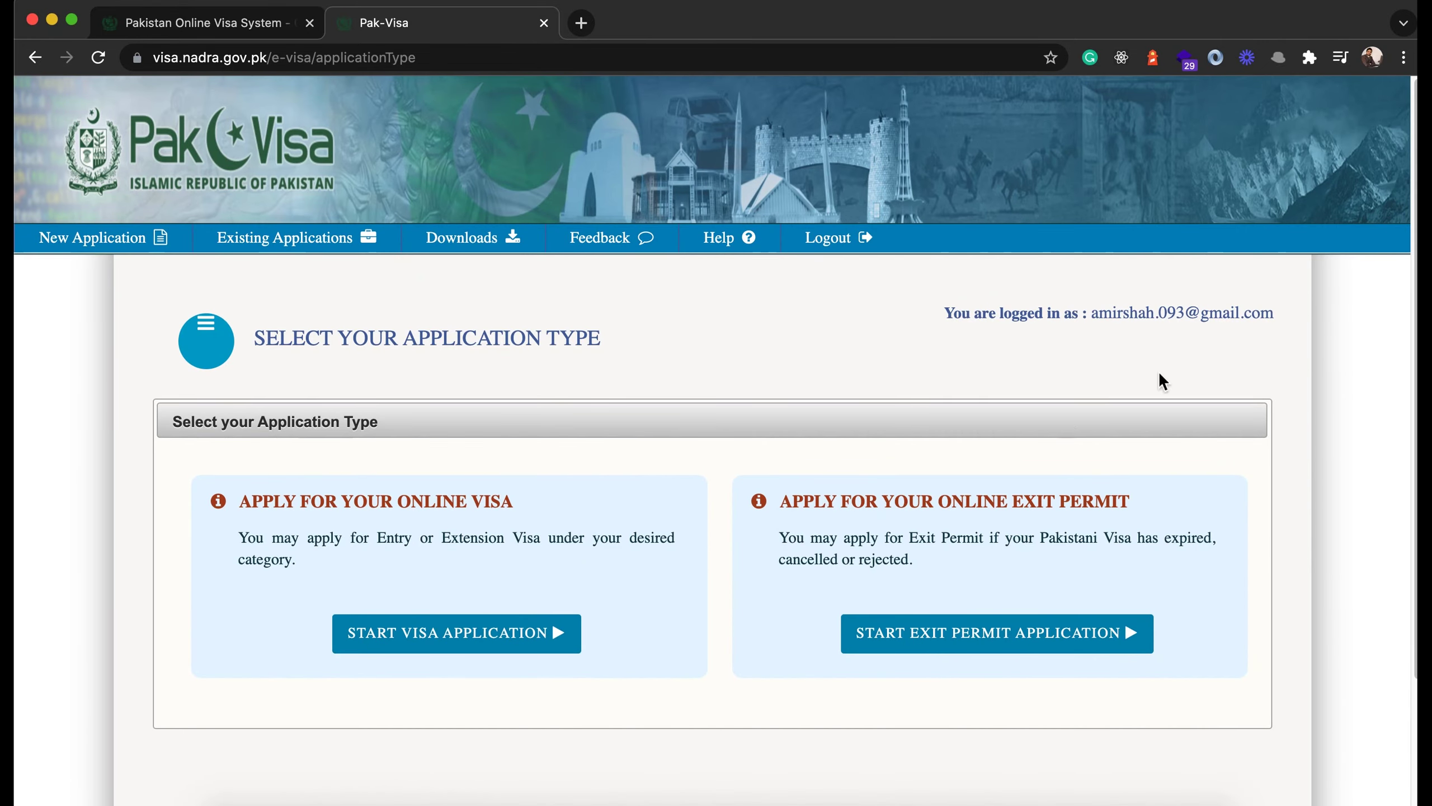
{"action": "left_click_drag", "start_coordinate": [1091, 315], "coordinate": [1276, 314]}
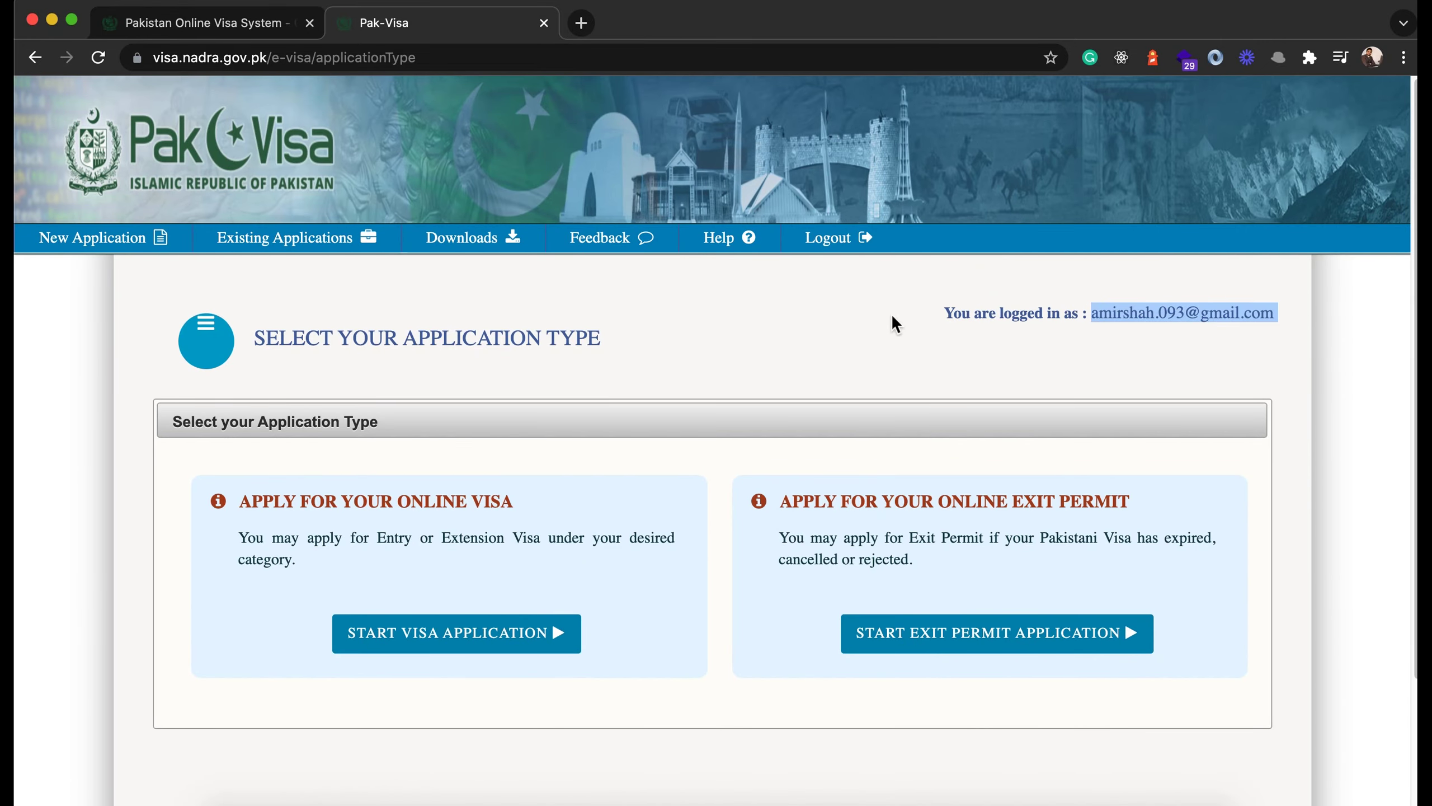
{"action": "left_click_drag", "start_coordinate": [937, 314], "coordinate": [1323, 310]}
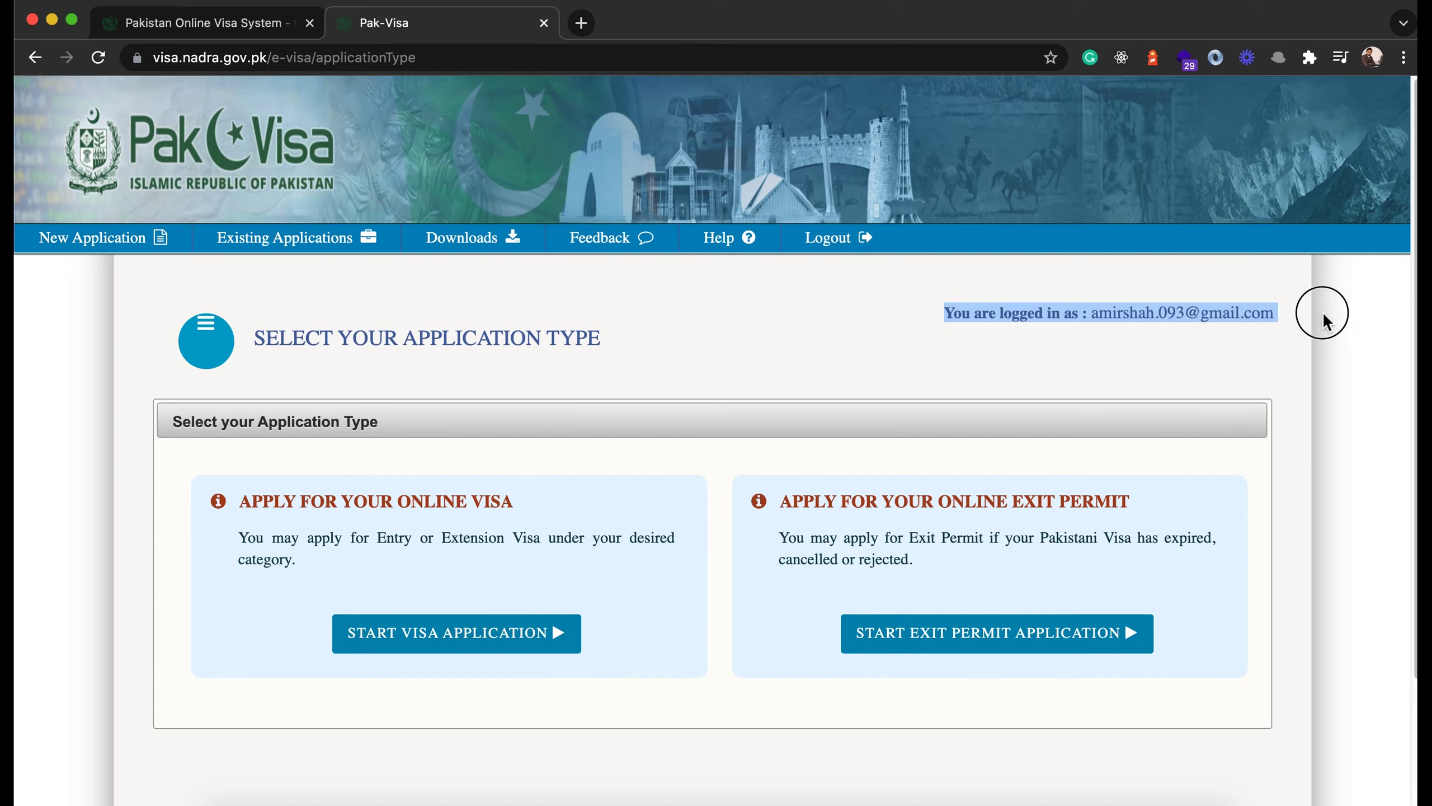
{"action": "left_click", "coordinate": [1291, 352]}
{"action": "scroll", "coordinate": [701, 441], "scroll_direction": "down", "scroll_amount": 2}
{"action": "scroll", "coordinate": [702, 429], "scroll_direction": "up", "scroll_amount": 2}
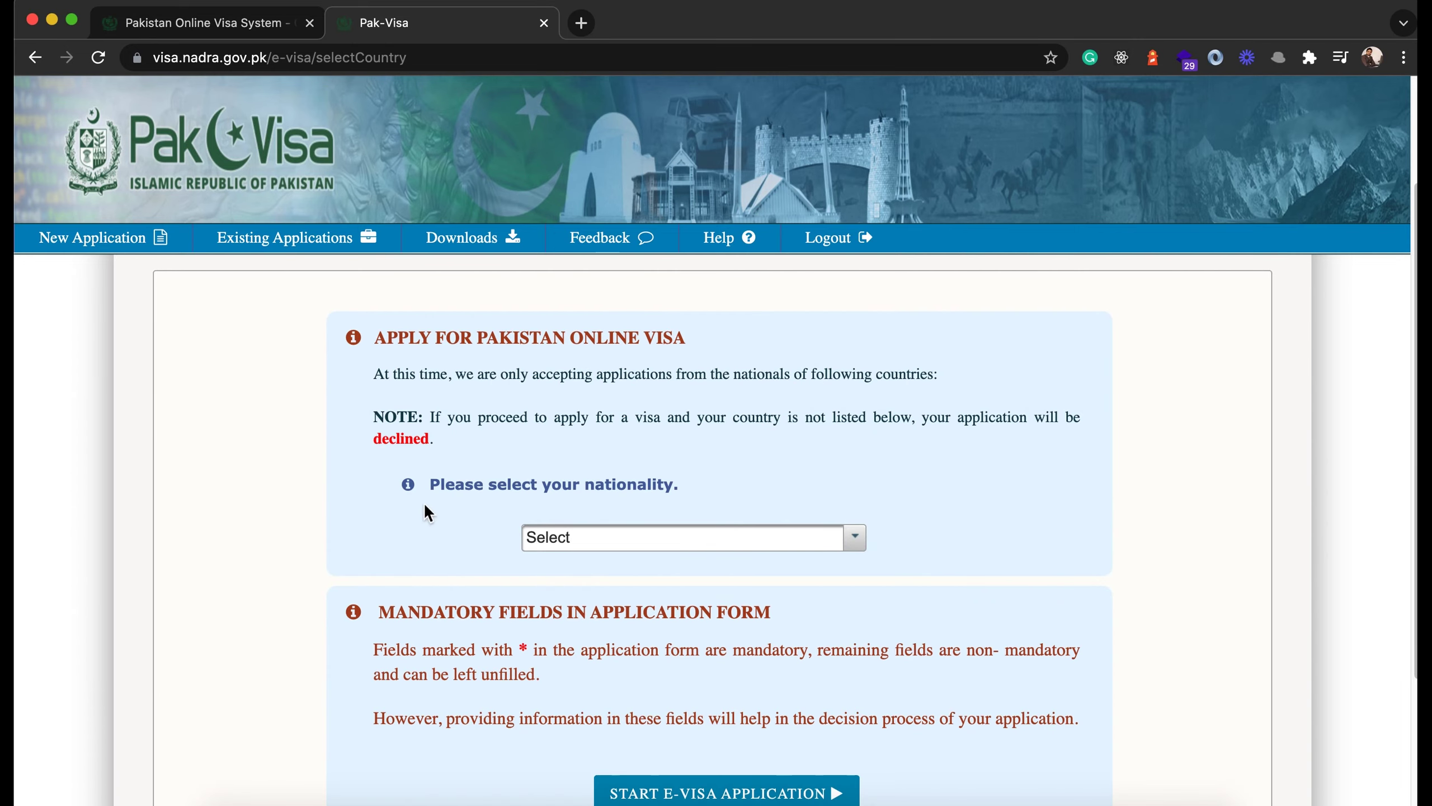
Step: Select Afghanistan as nationality and start the e-visa application
{"action": "left_click", "coordinate": [690, 545]}
{"action": "scroll", "coordinate": [674, 660], "scroll_direction": "down", "scroll_amount": 10}
{"action": "scroll", "coordinate": [664, 631], "scroll_direction": "up", "scroll_amount": 10}
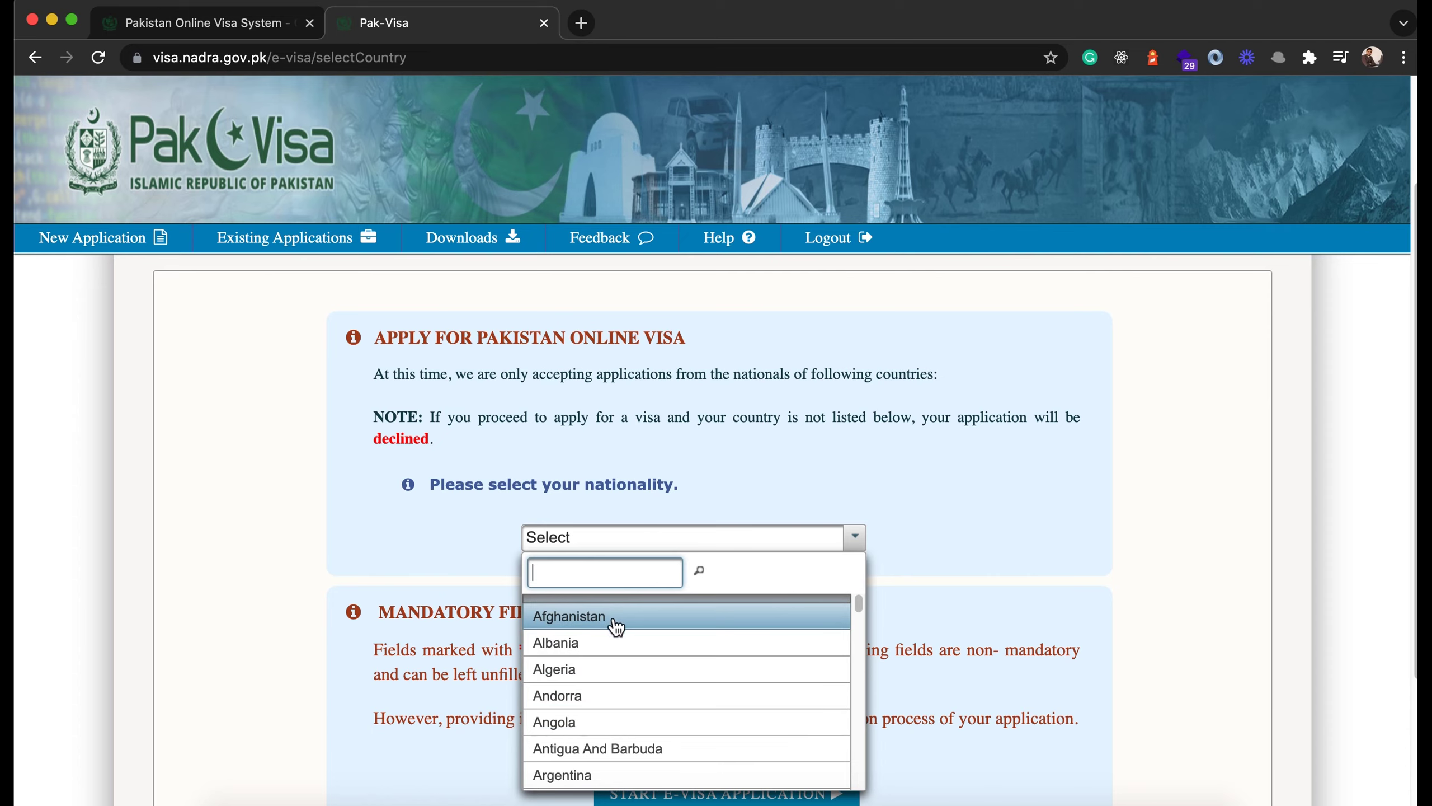
{"action": "scroll", "coordinate": [640, 677], "scroll_direction": "down", "scroll_amount": 10}
{"action": "scroll", "coordinate": [639, 680], "scroll_direction": "up", "scroll_amount": 10}
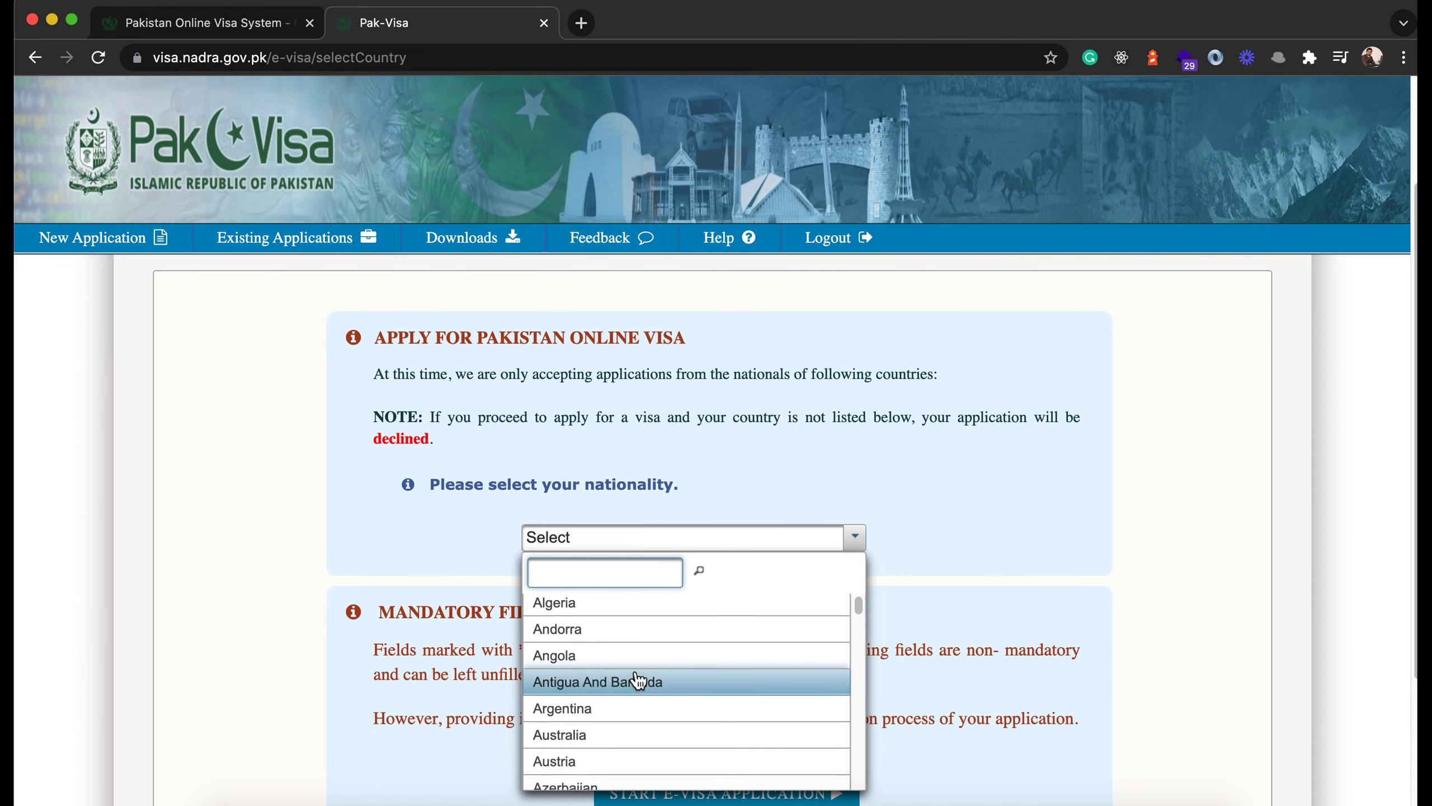
{"action": "scroll", "coordinate": [639, 679], "scroll_direction": "up", "scroll_amount": 3}
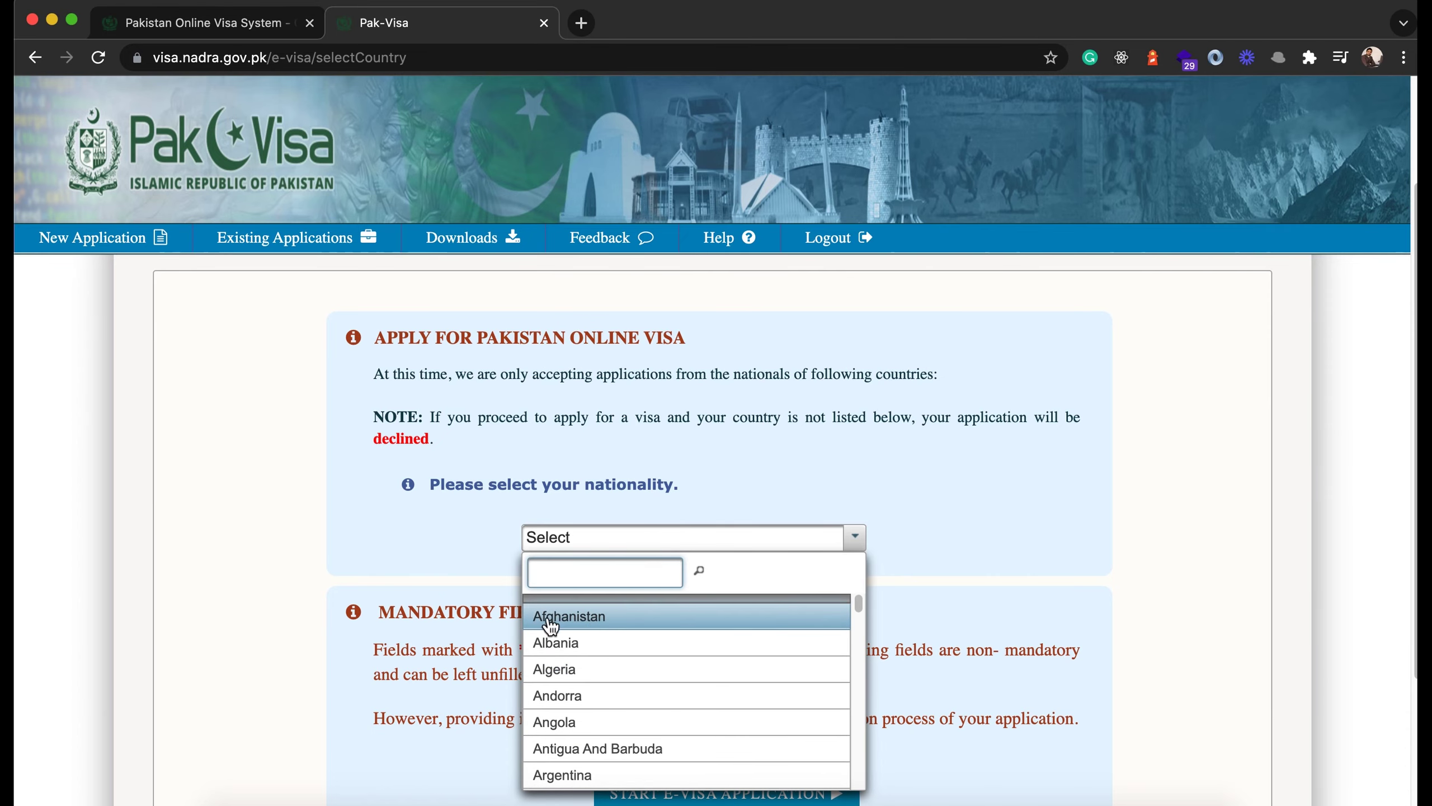
{"action": "left_click", "coordinate": [690, 625]}
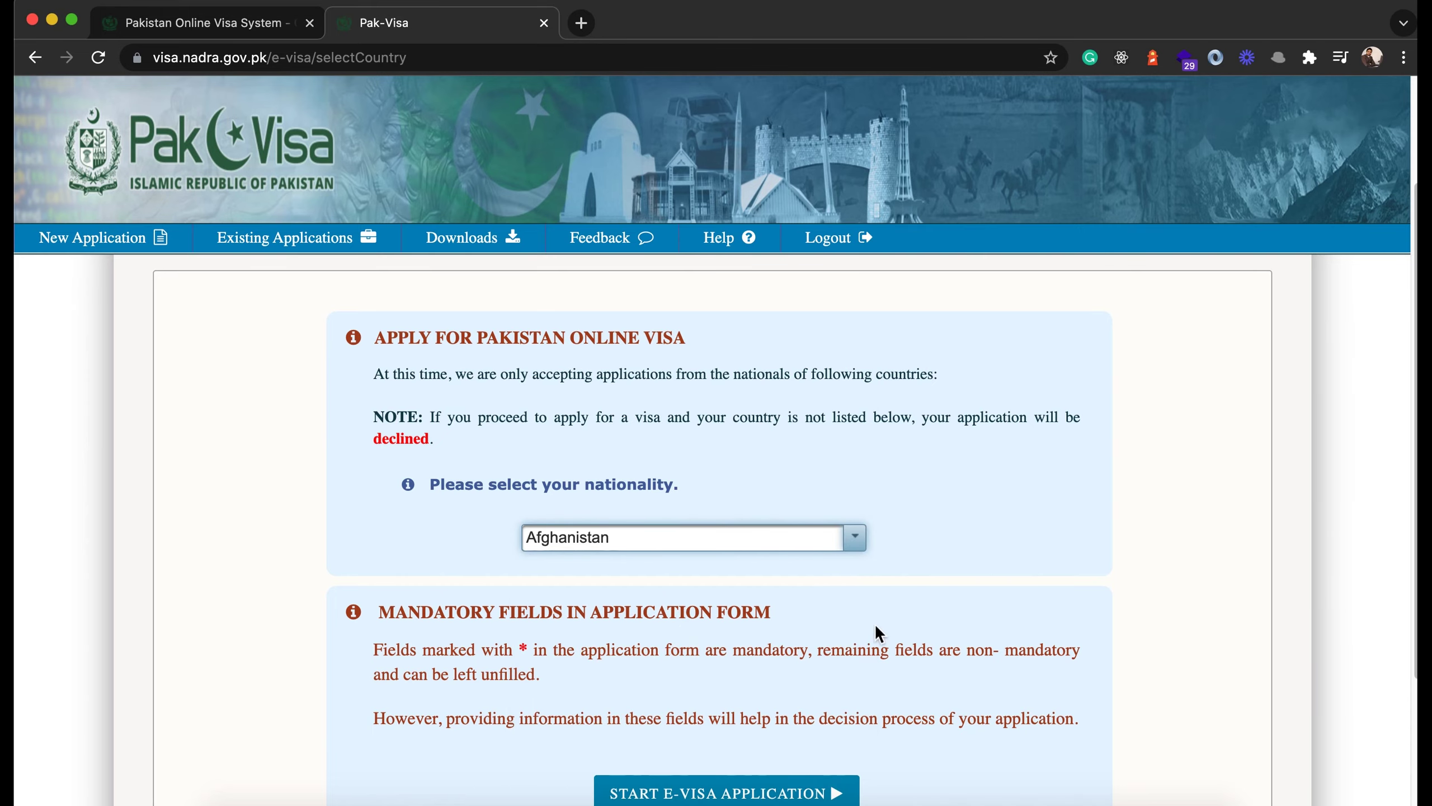
{"action": "scroll", "coordinate": [871, 623], "scroll_direction": "down", "scroll_amount": 4}
{"action": "left_click", "coordinate": [708, 605]}
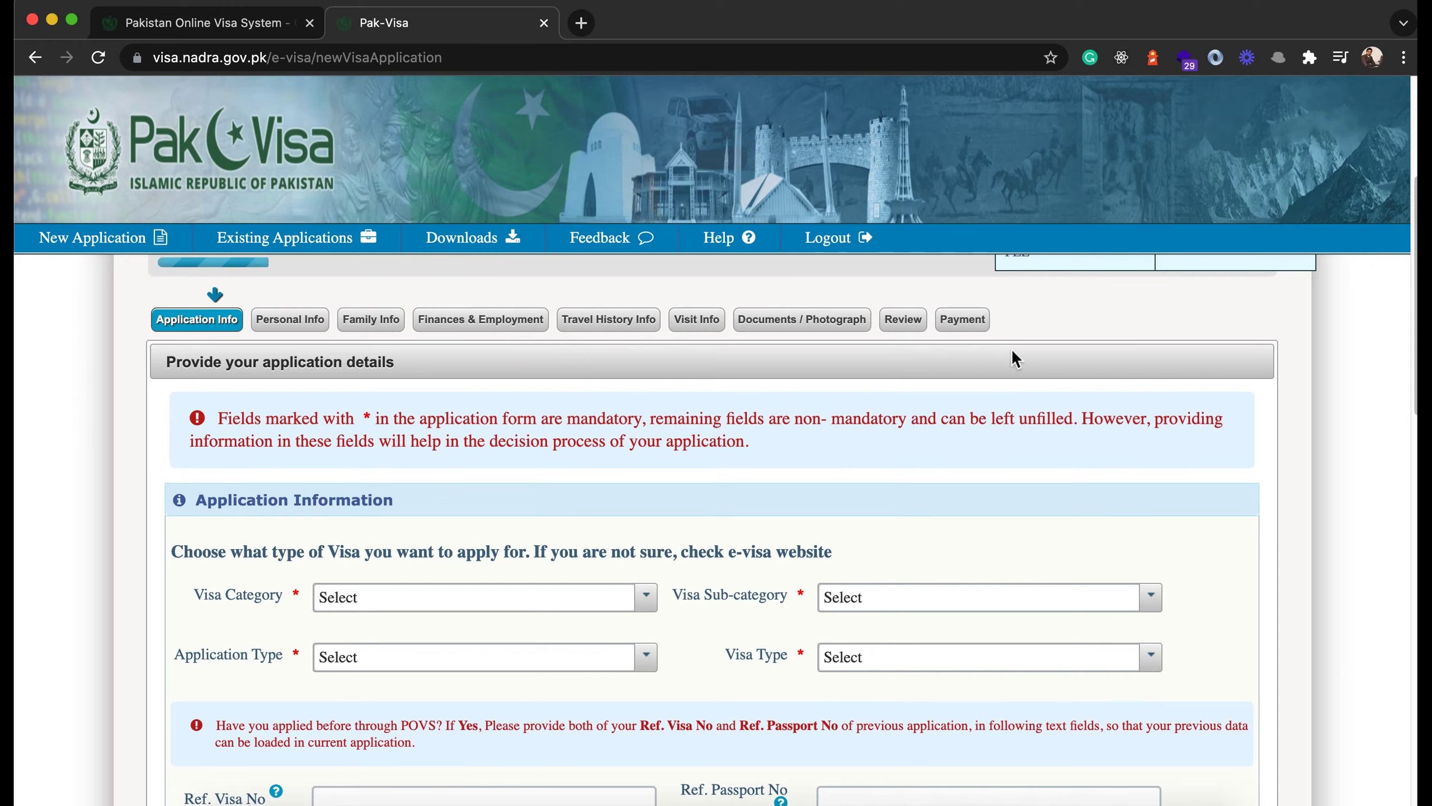
Step: Set both Visa Category and Sub-category to Family Visit
{"action": "scroll", "coordinate": [656, 494], "scroll_direction": "down", "scroll_amount": 4}
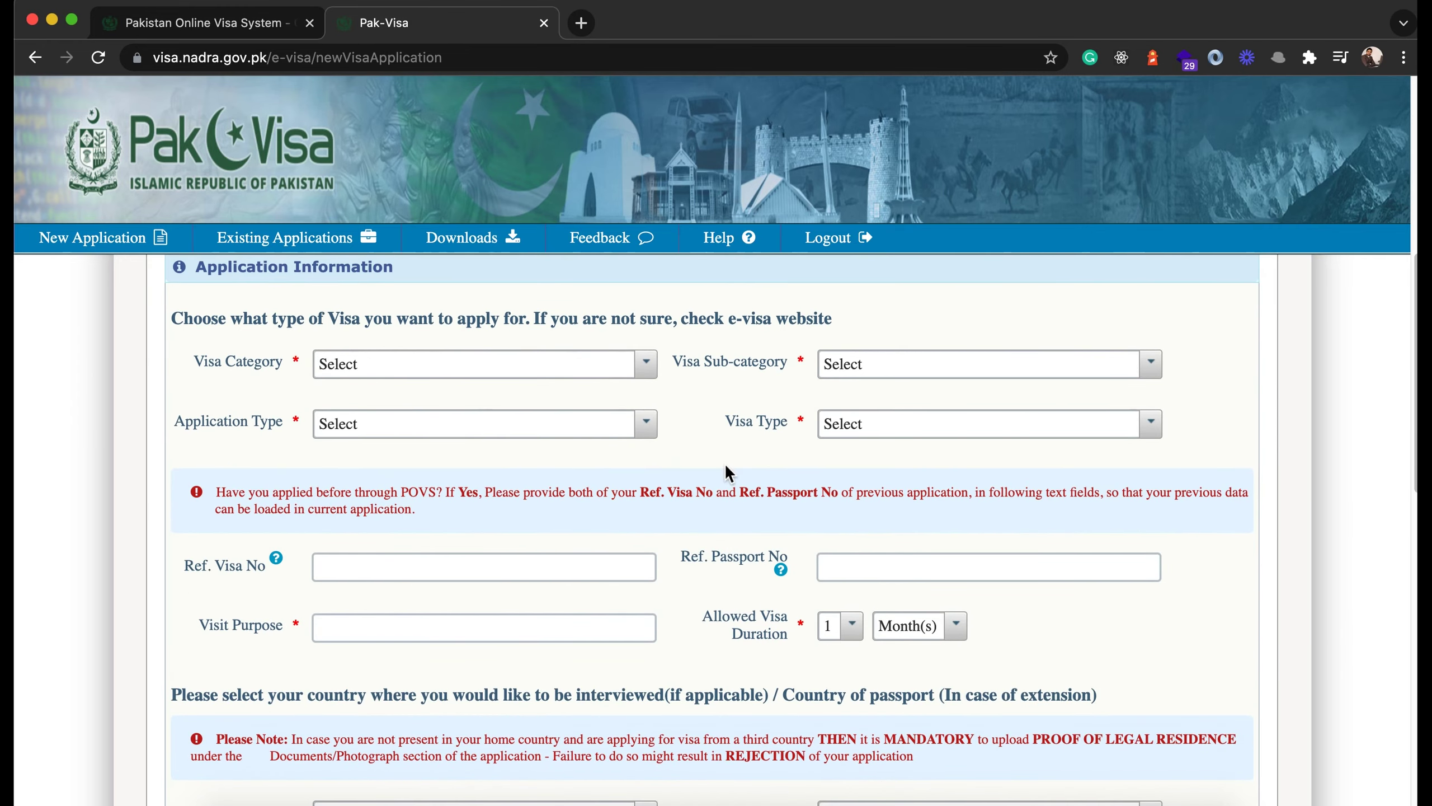
{"action": "scroll", "coordinate": [692, 451], "scroll_direction": "up", "scroll_amount": 2}
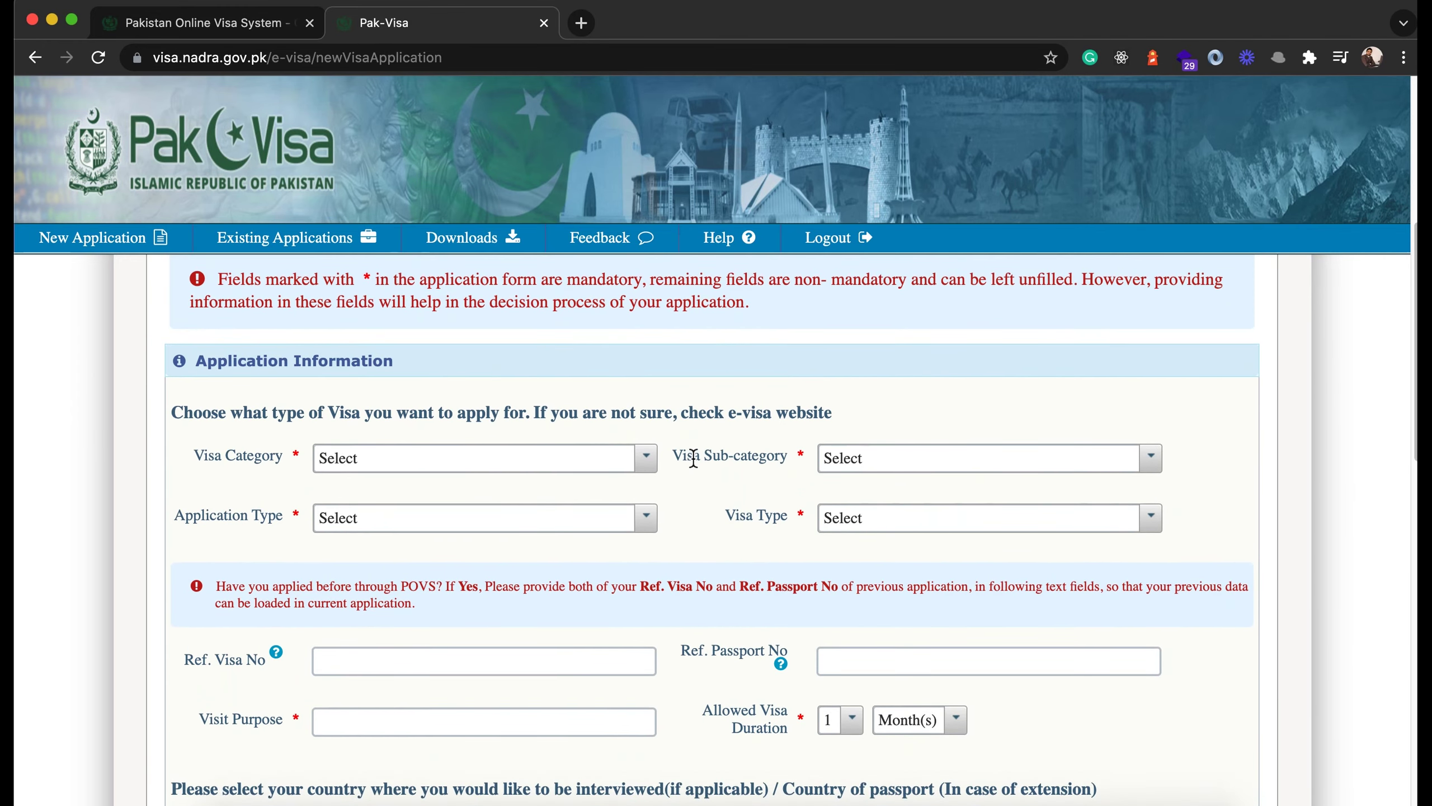
{"action": "left_click", "coordinate": [425, 470]}
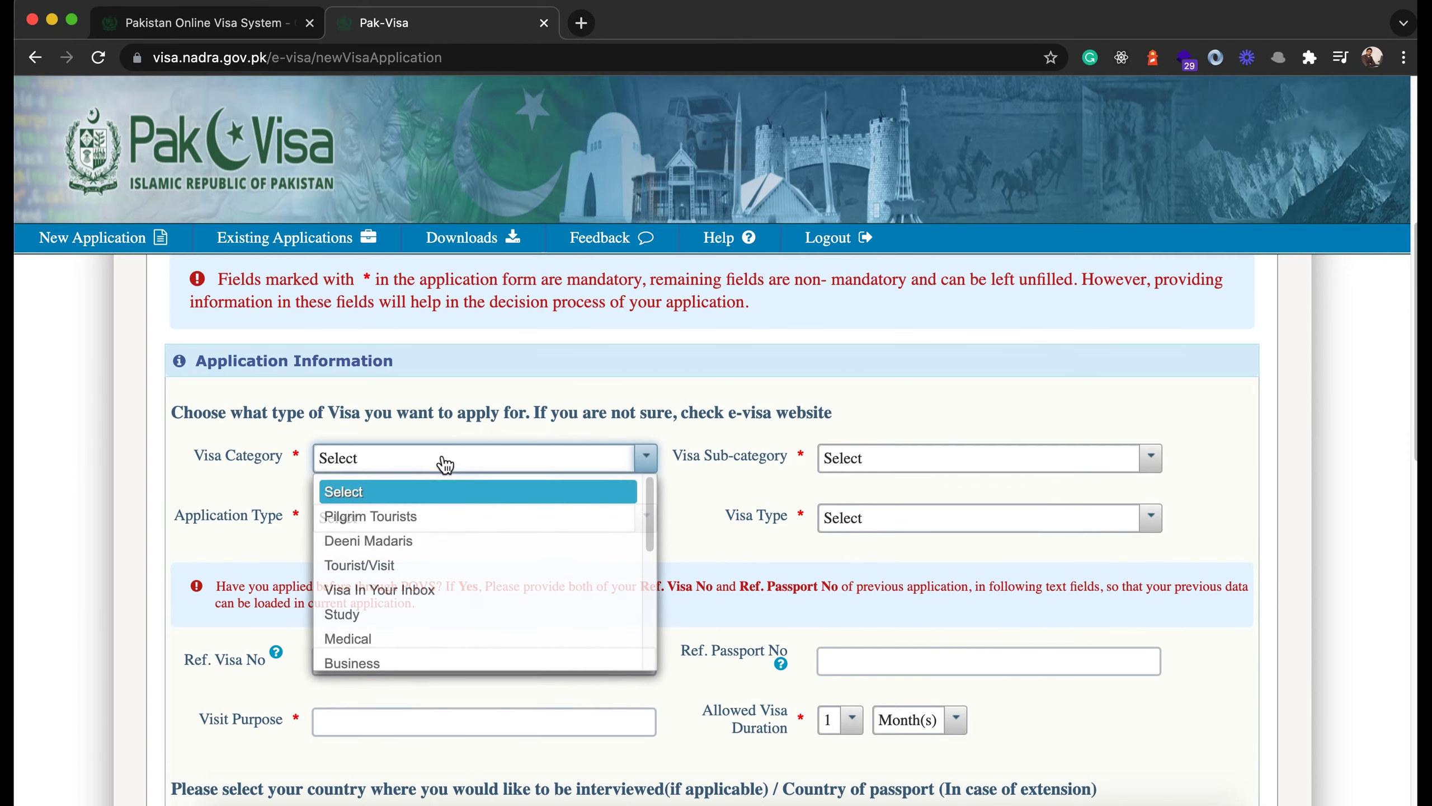
{"action": "scroll", "coordinate": [423, 604], "scroll_direction": "down", "scroll_amount": 3}
{"action": "scroll", "coordinate": [424, 604], "scroll_direction": "down", "scroll_amount": 3}
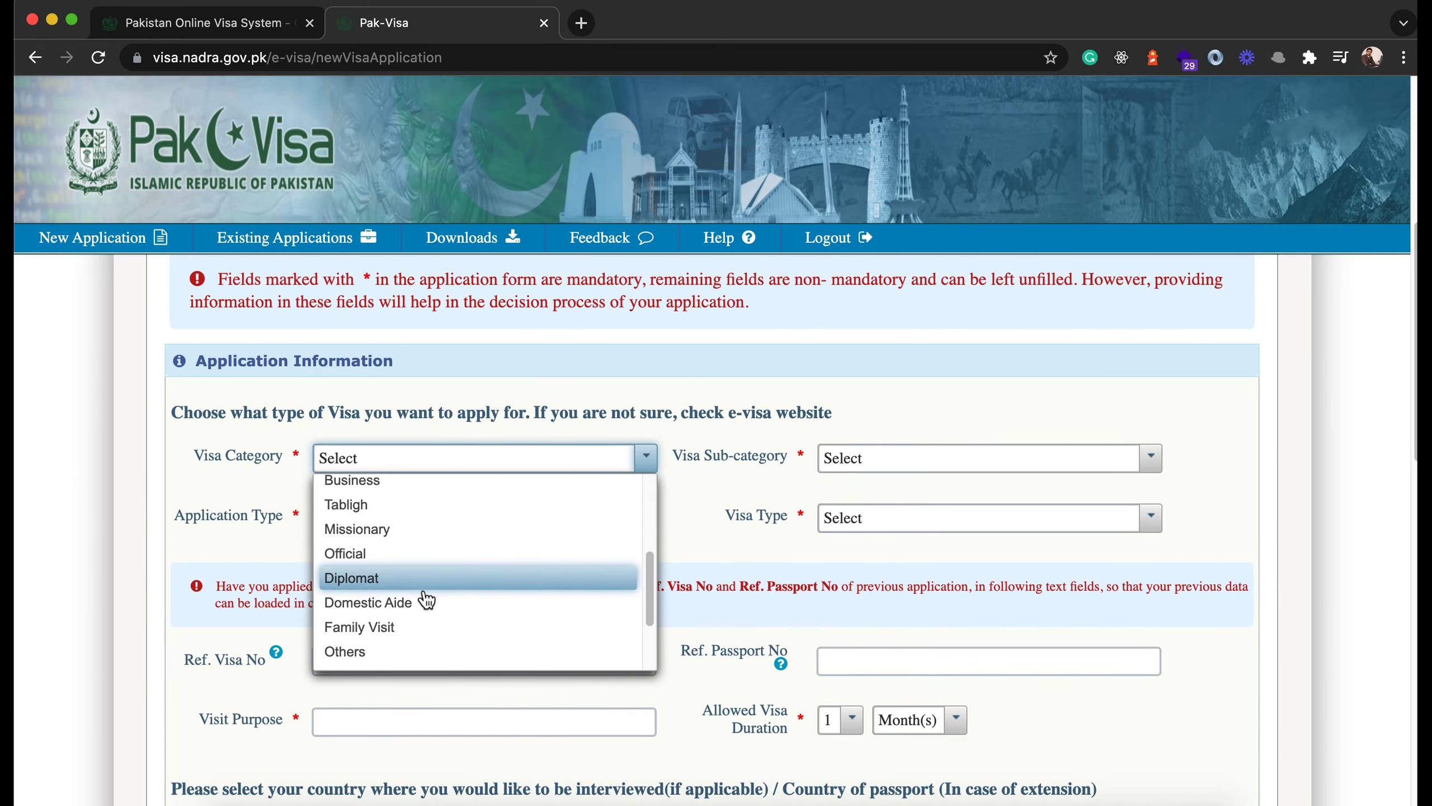
{"action": "scroll", "coordinate": [426, 592], "scroll_direction": "up", "scroll_amount": 5}
{"action": "scroll", "coordinate": [427, 591], "scroll_direction": "up", "scroll_amount": 3}
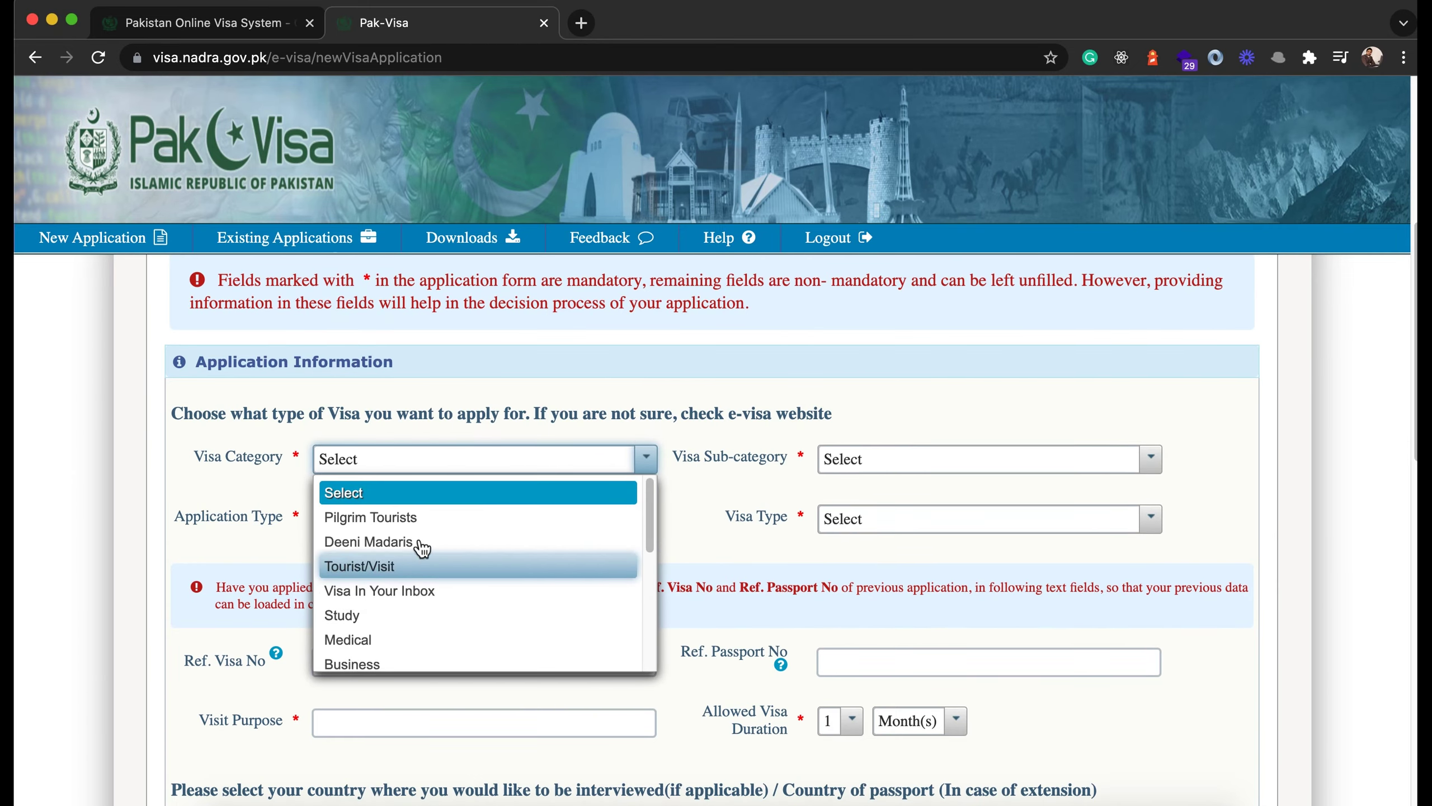
{"action": "scroll", "coordinate": [429, 587], "scroll_direction": "down", "scroll_amount": 2}
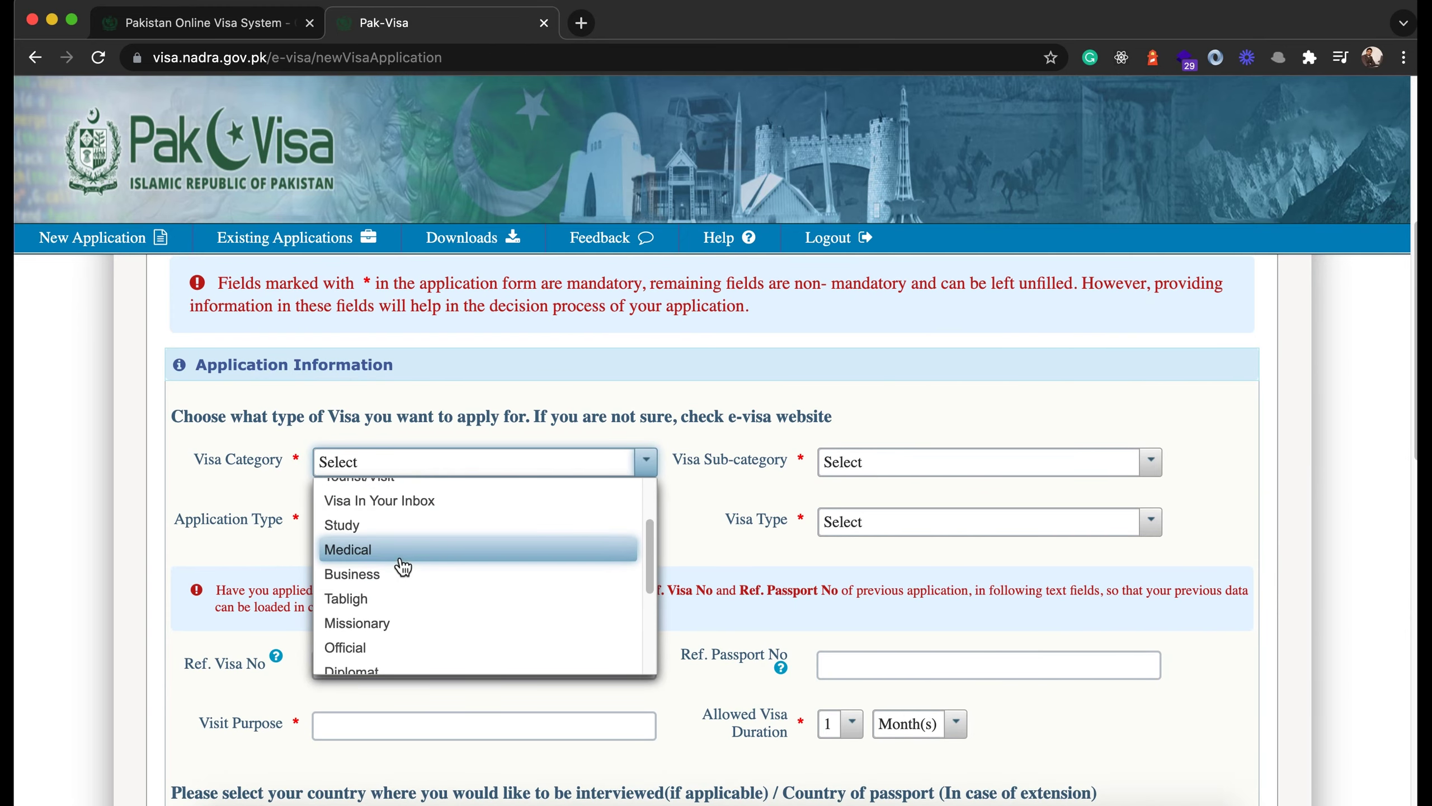
{"action": "scroll", "coordinate": [409, 616], "scroll_direction": "down", "scroll_amount": 3}
{"action": "left_click", "coordinate": [404, 608]}
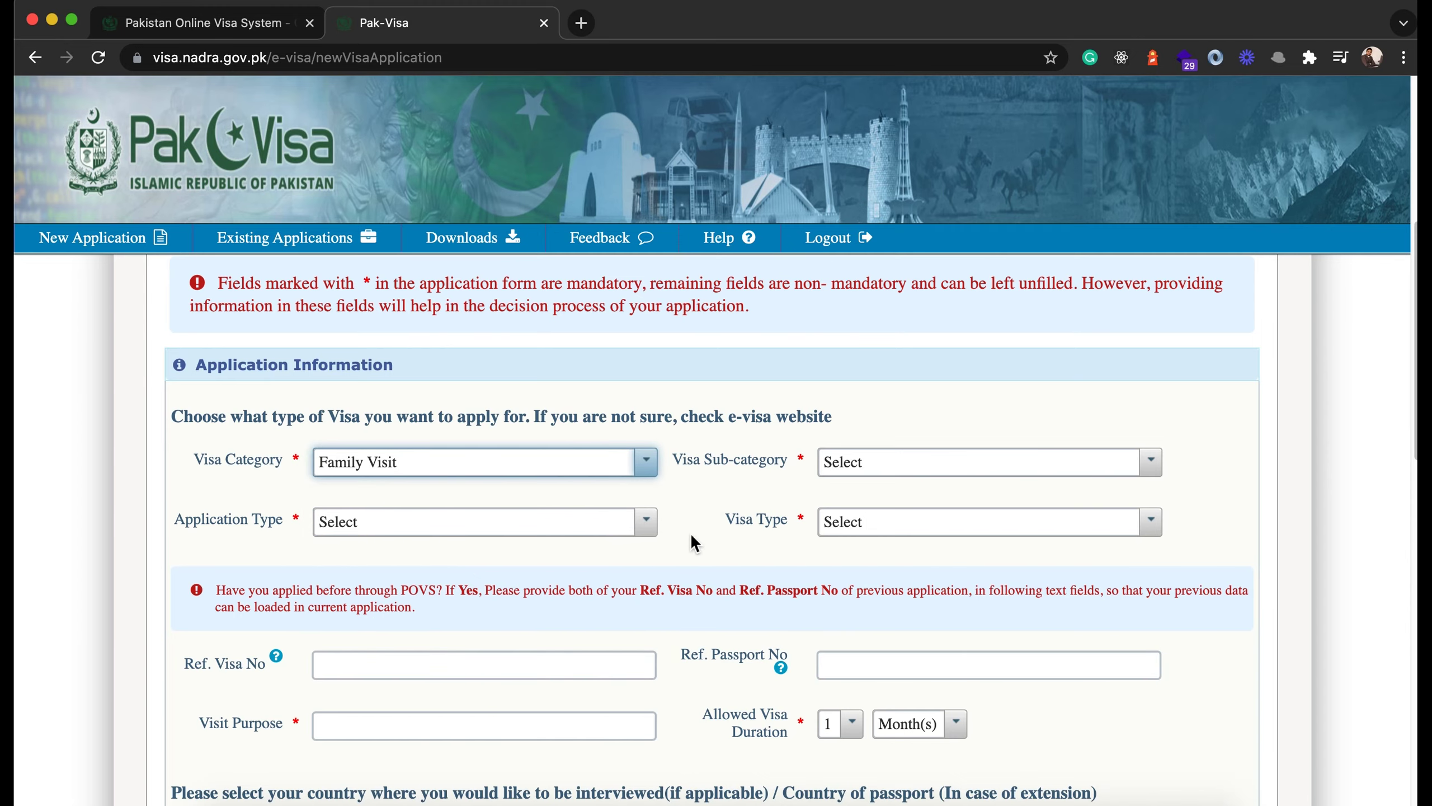
{"action": "scroll", "coordinate": [690, 532], "scroll_direction": "down", "scroll_amount": 1}
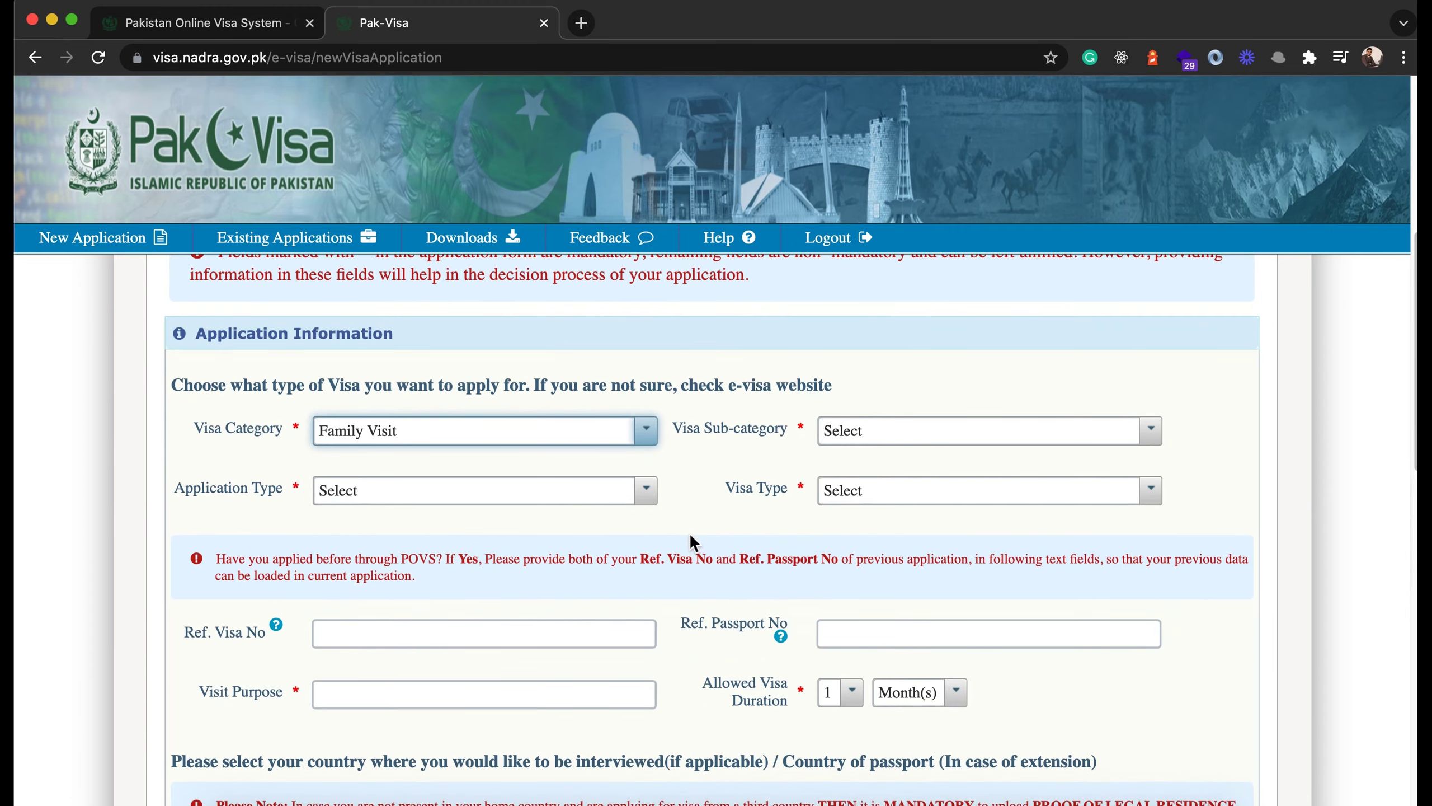
{"action": "left_click", "coordinate": [920, 443]}
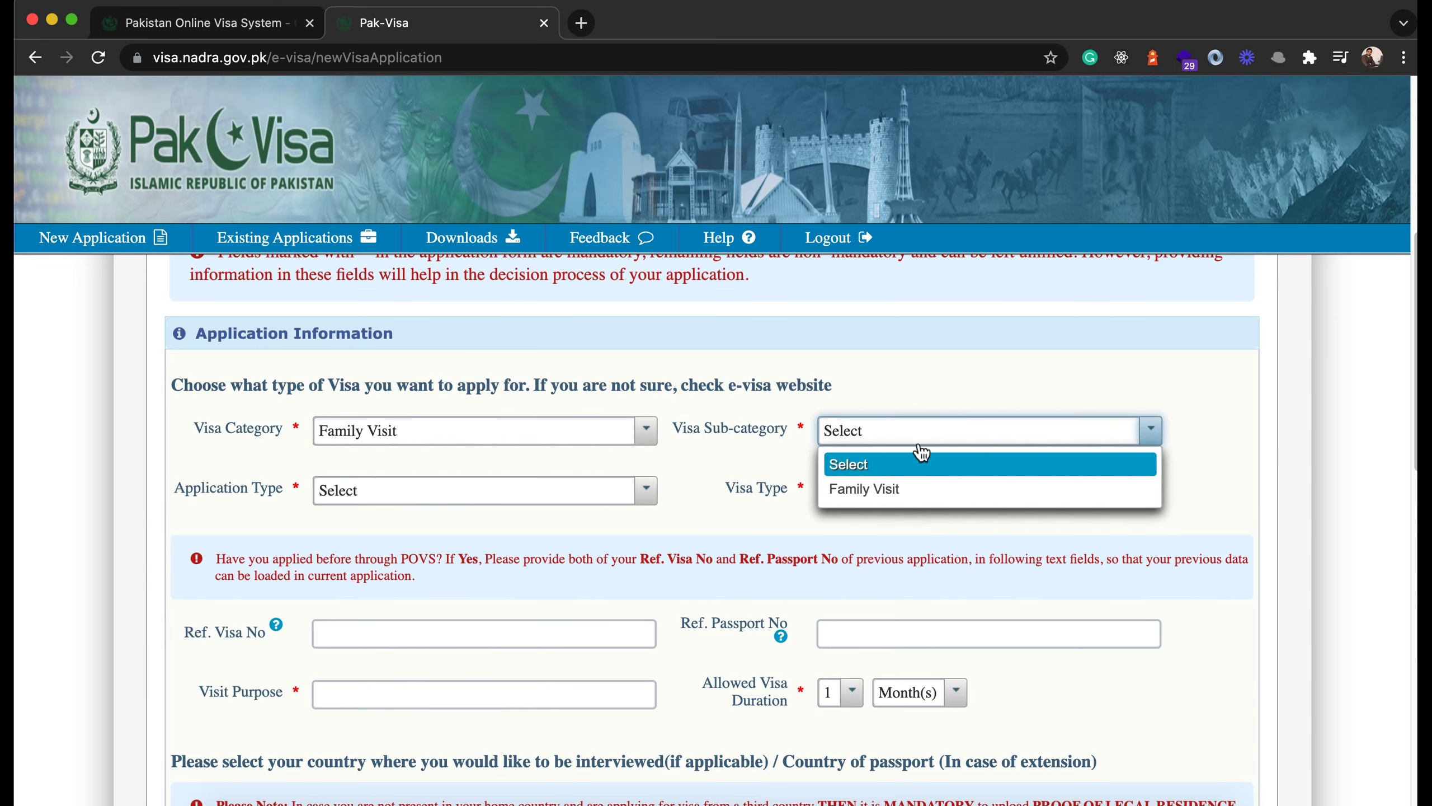
{"action": "left_click", "coordinate": [901, 491]}
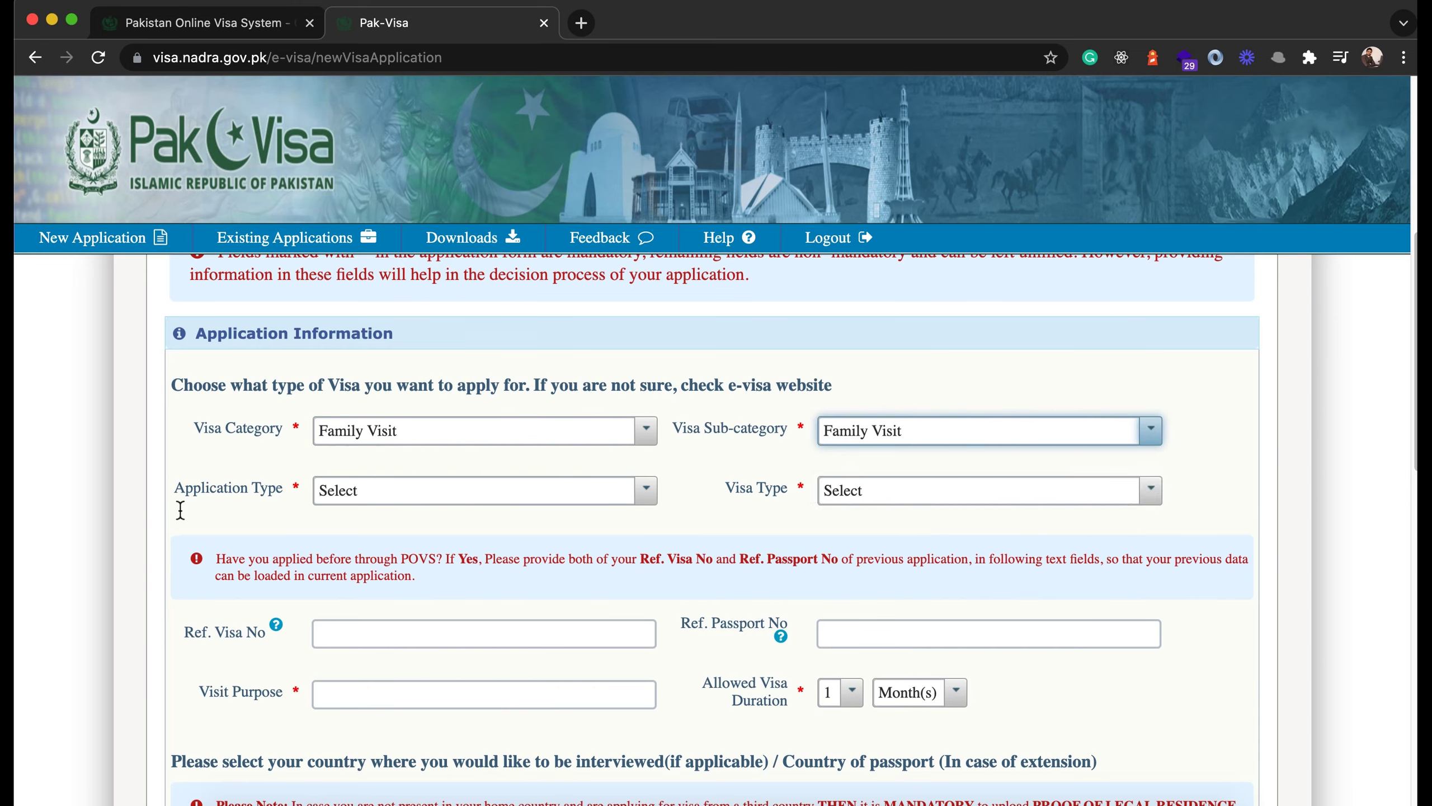
Step: Set Application Type to Entry and Visa Type to Multiple Entry - Upto 1 Year
{"action": "left_click", "coordinate": [422, 495]}
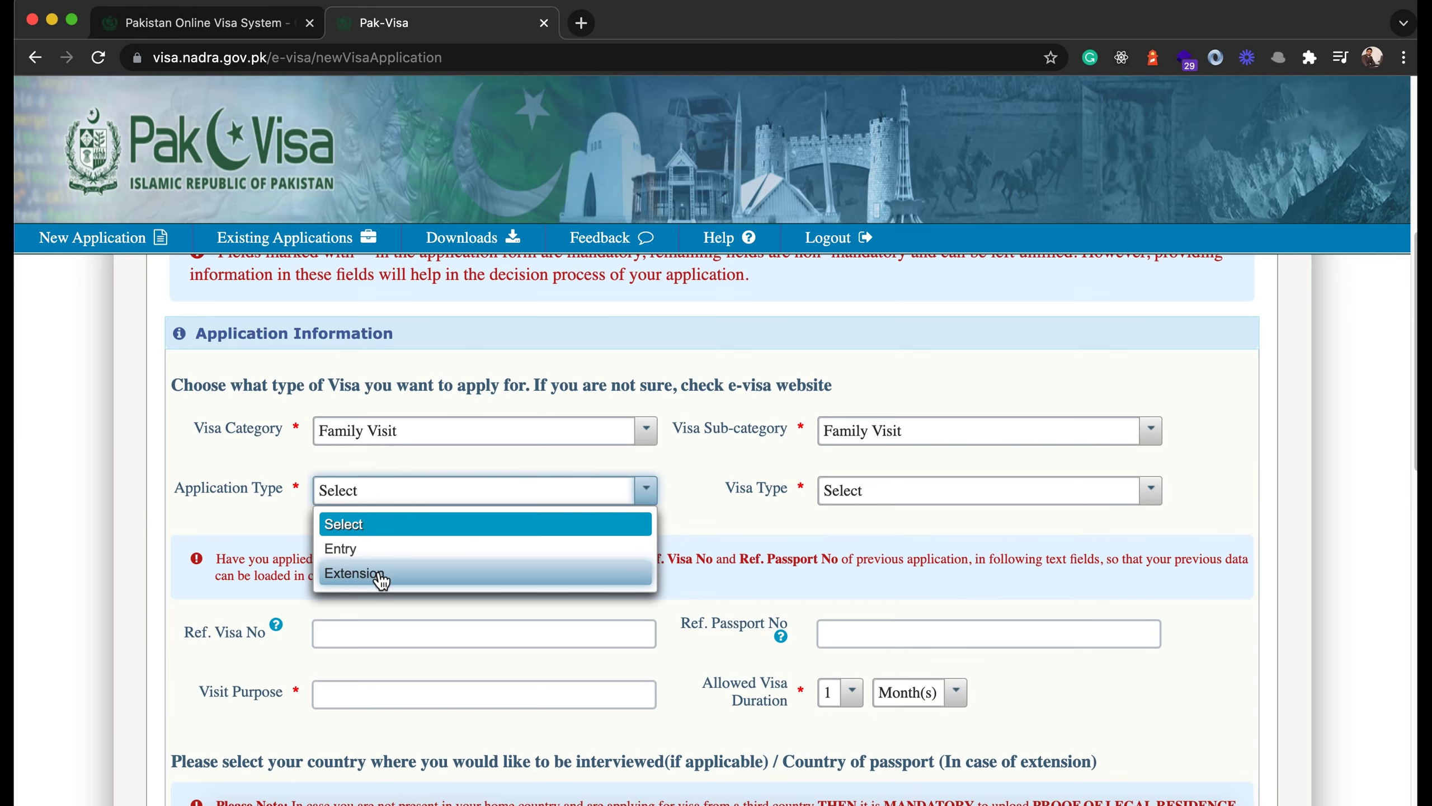
{"action": "left_click", "coordinate": [398, 550]}
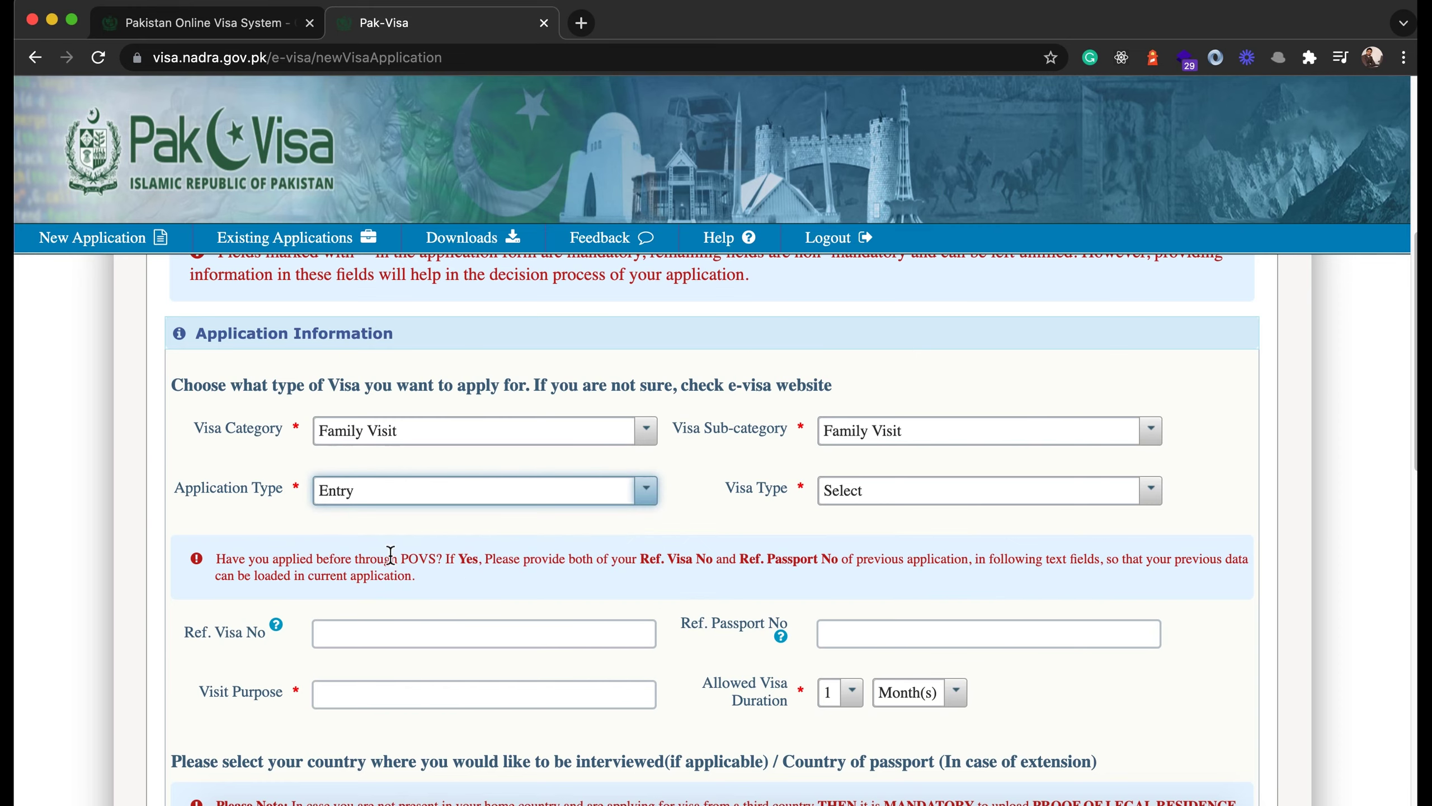
{"action": "left_click", "coordinate": [892, 496]}
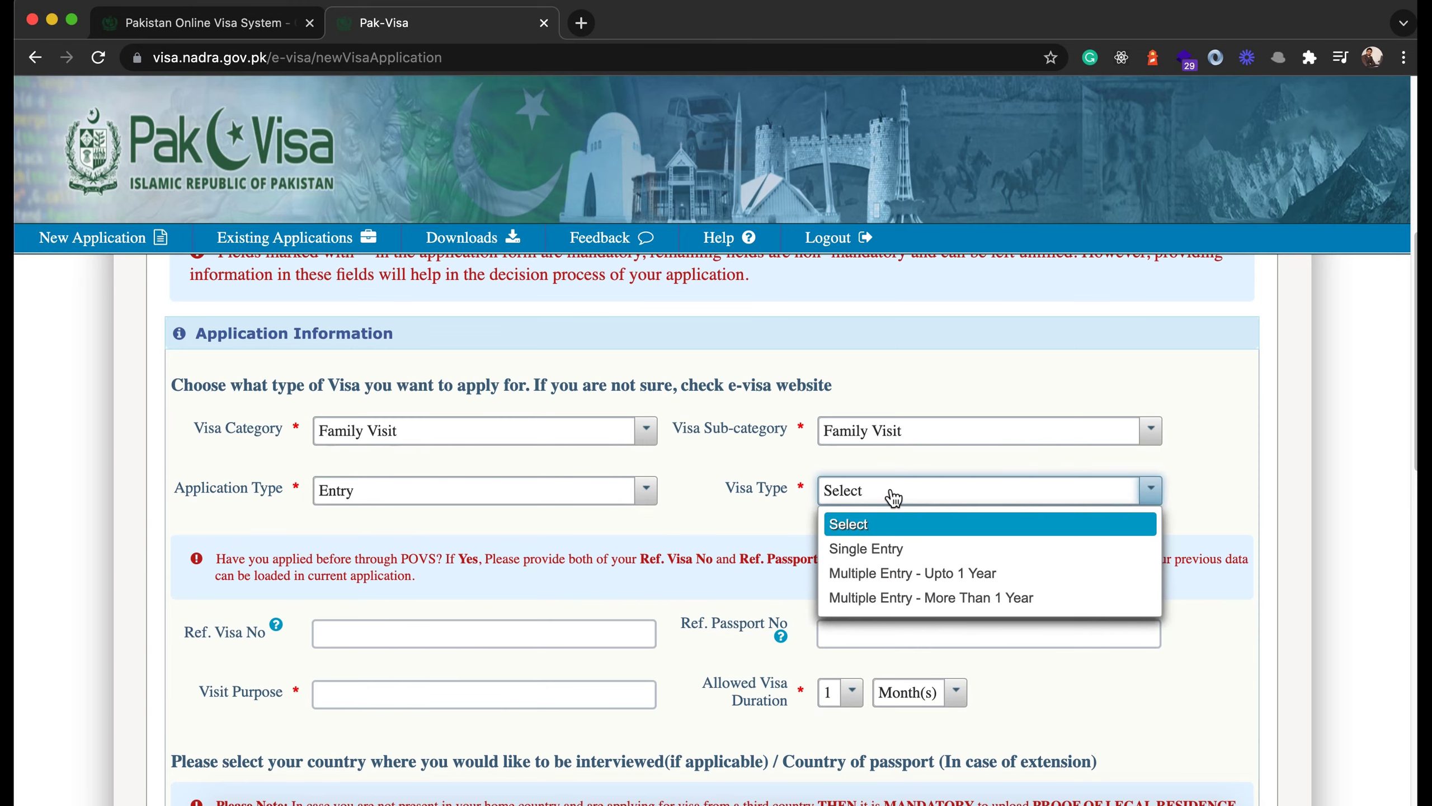
{"action": "left_click", "coordinate": [902, 576]}
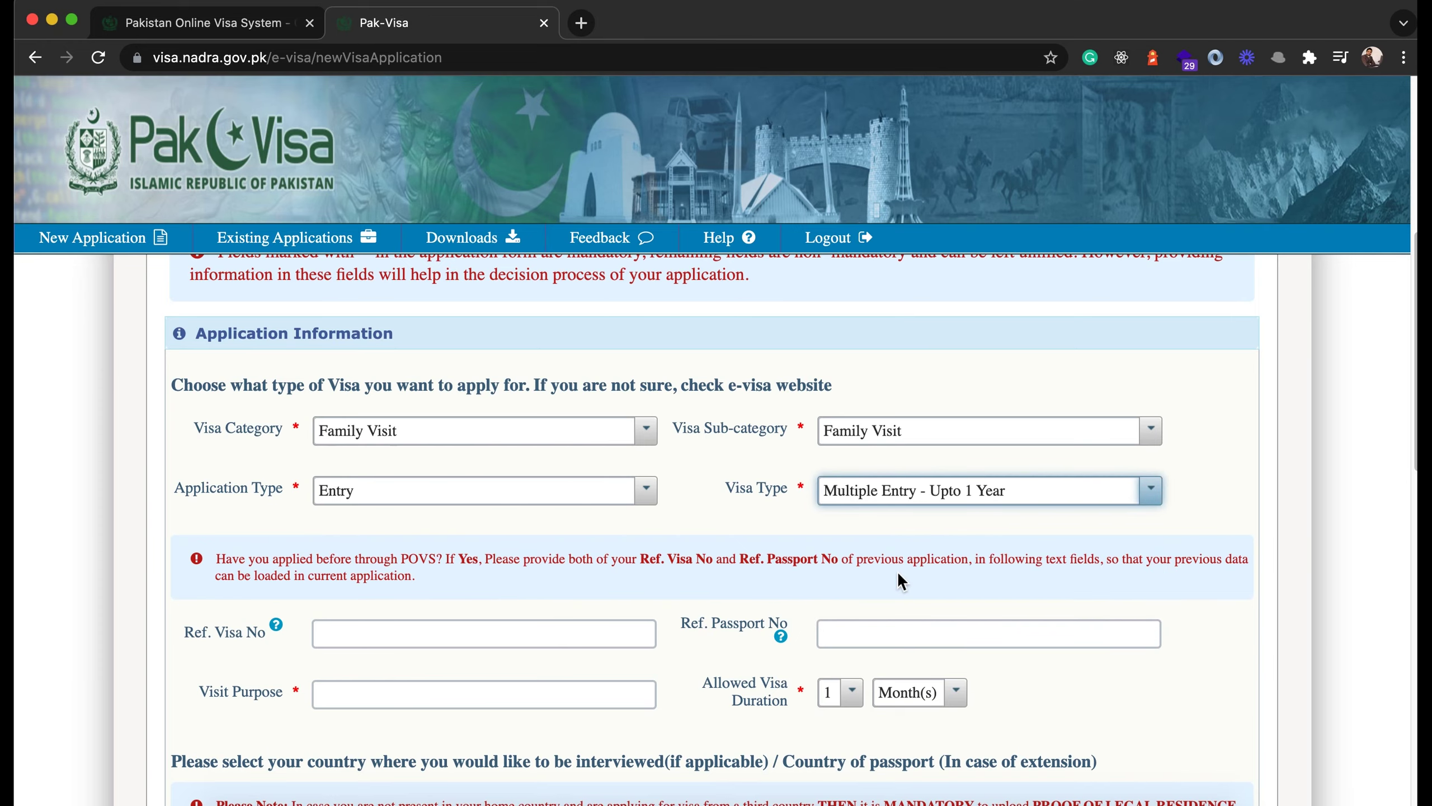
{"action": "scroll", "coordinate": [733, 637], "scroll_direction": "down", "scroll_amount": 2}
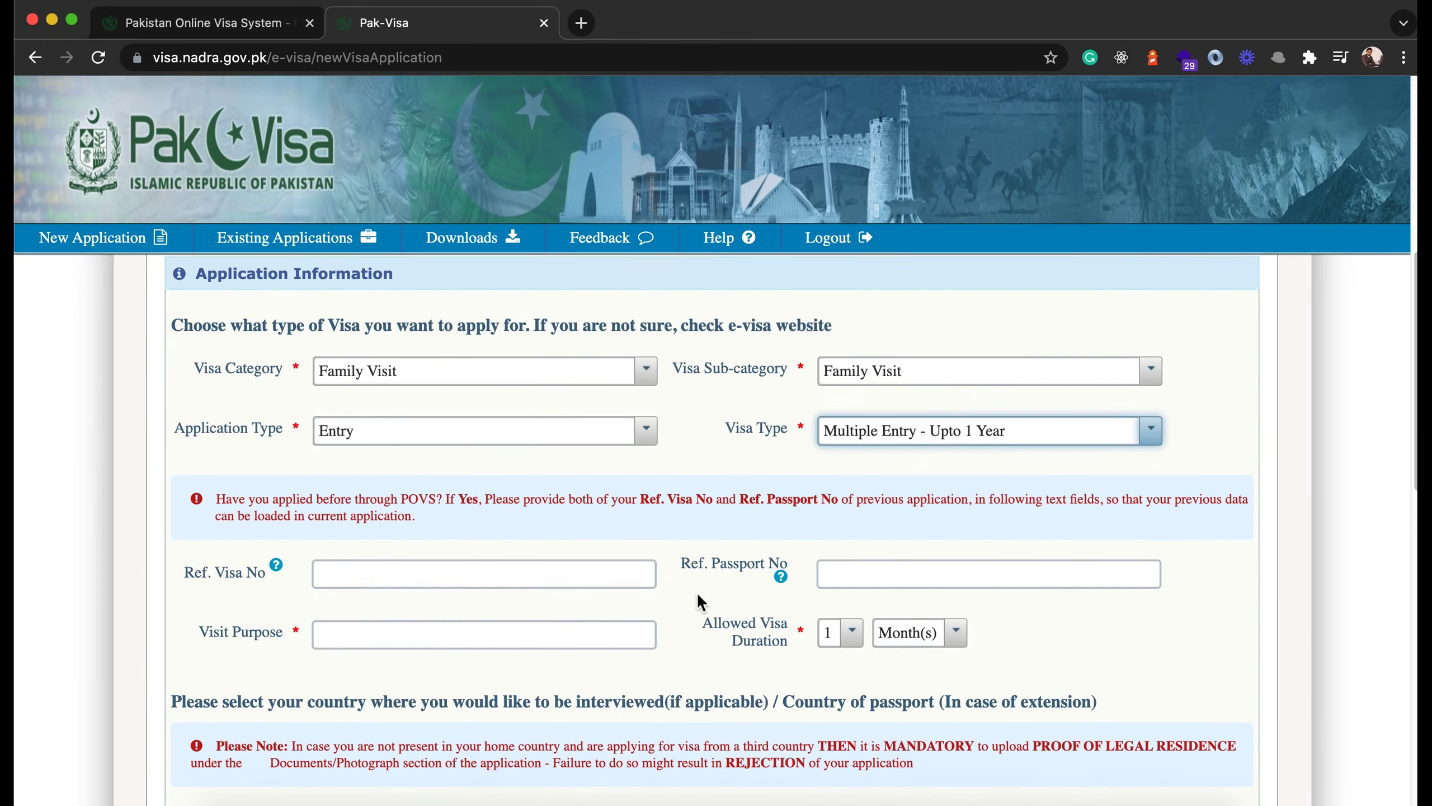
{"action": "left_click", "coordinate": [219, 496]}
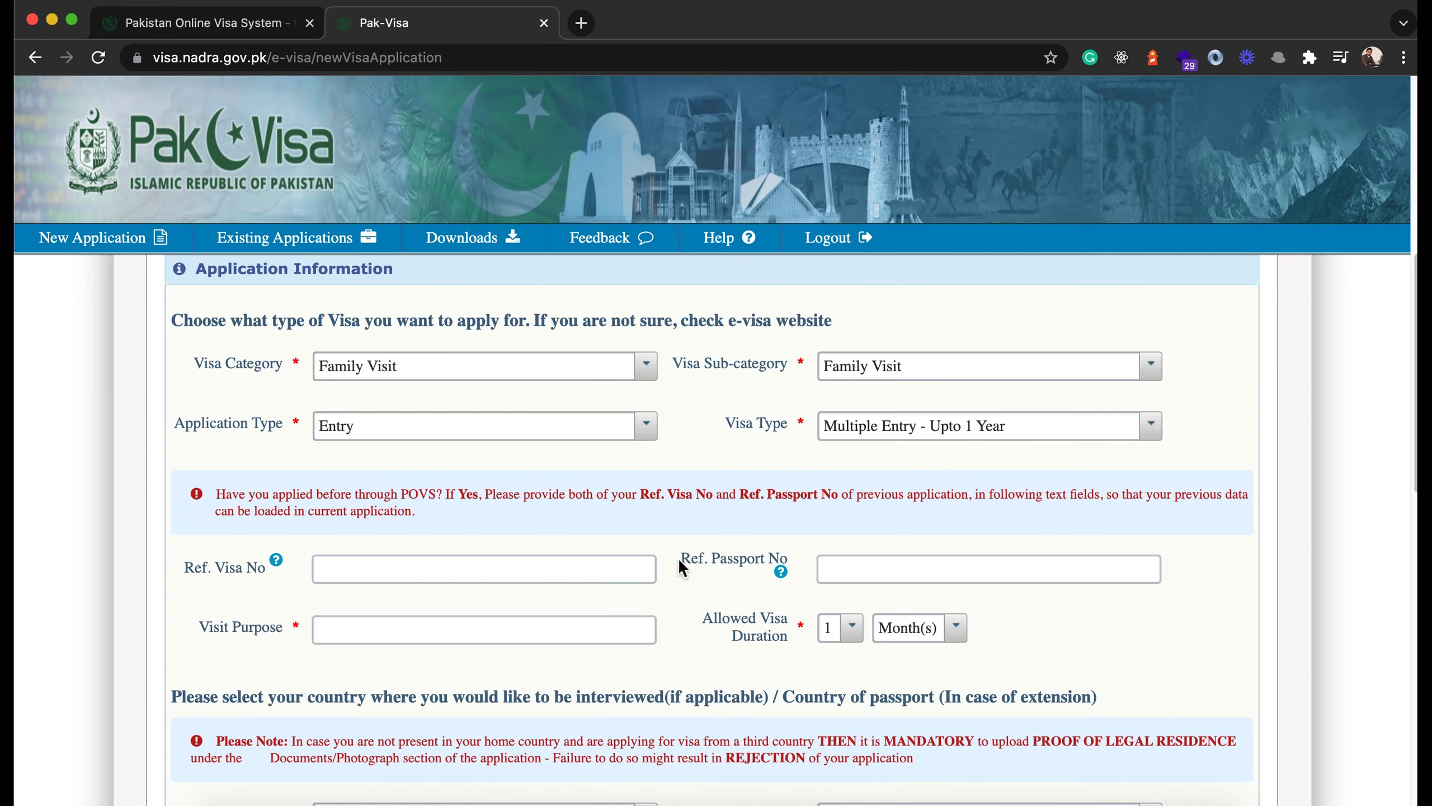
{"action": "left_click_drag", "start_coordinate": [217, 495], "coordinate": [555, 511]}
{"action": "left_click", "coordinate": [559, 507]}
{"action": "scroll", "coordinate": [658, 536], "scroll_direction": "down", "scroll_amount": 3}
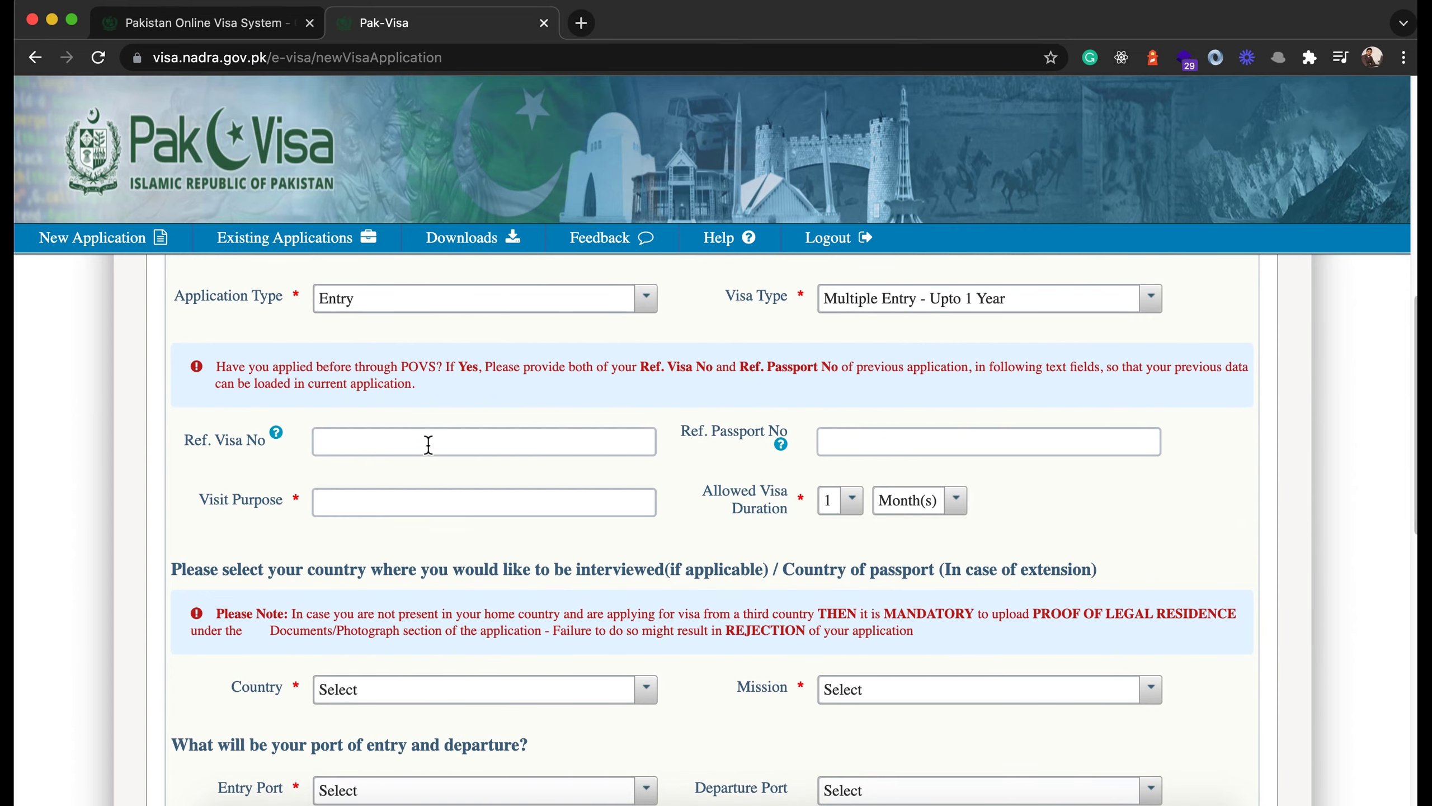
{"action": "scroll", "coordinate": [725, 492], "scroll_direction": "down", "scroll_amount": 1}
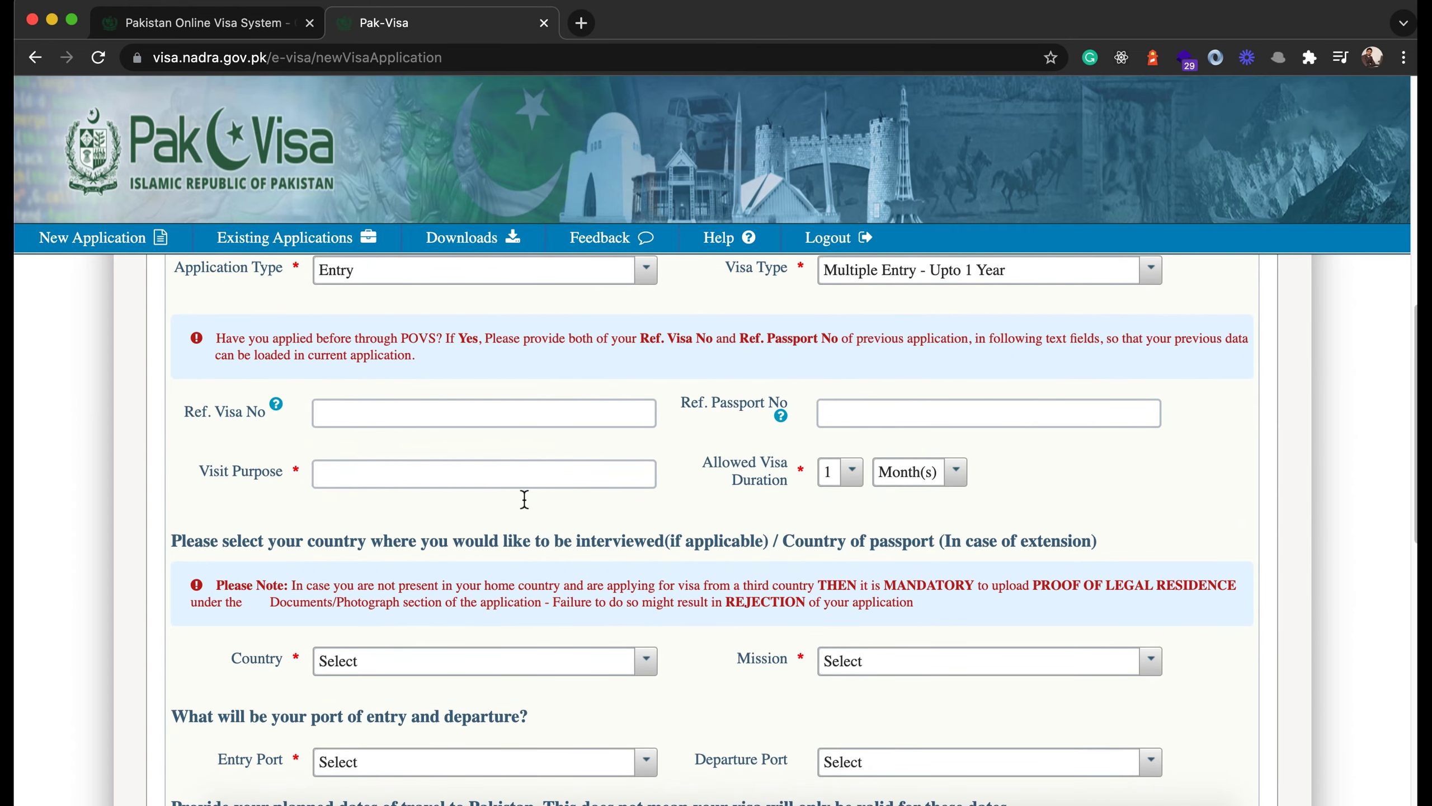
Step: Enter 'Family visit' as the Visit Purpose, replacing the medical treatment text
{"action": "left_click", "coordinate": [365, 478]}
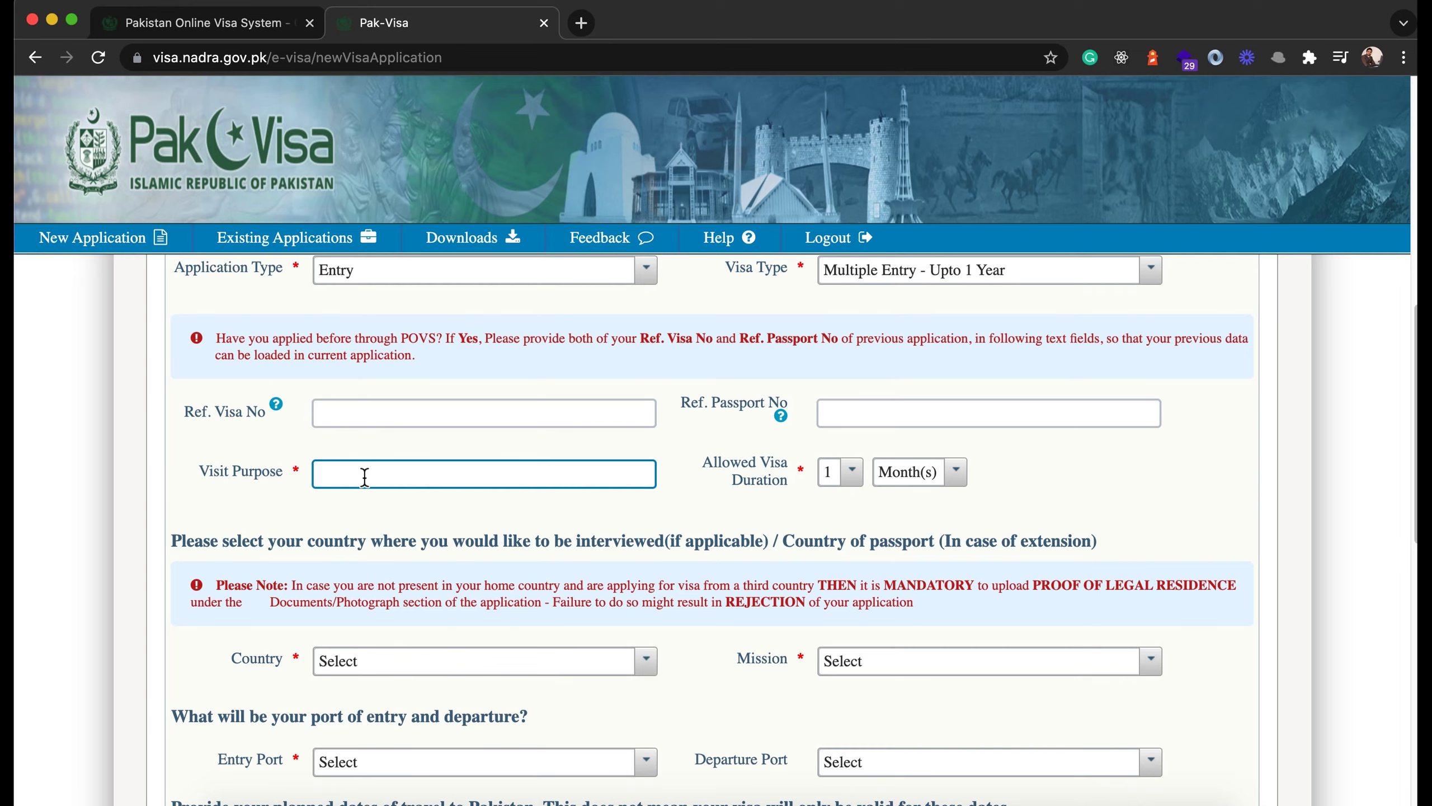
{"action": "type", "text": "Medical treatme"}
{"action": "key", "text": "BackSpace"}
{"action": "key", "text": "BackSpace"}
{"action": "key", "text": "BackSpace"}
{"action": "key", "text": "BackSpace"}
{"action": "key", "text": "BackSpace"}
{"action": "key", "text": "BackSpace"}
{"action": "key", "text": "BackSpace"}
{"action": "key", "text": "BackSpace"}
{"action": "key", "text": "BackSpace"}
{"action": "key", "text": "BackSpace"}
{"action": "type", "text": "Family "}
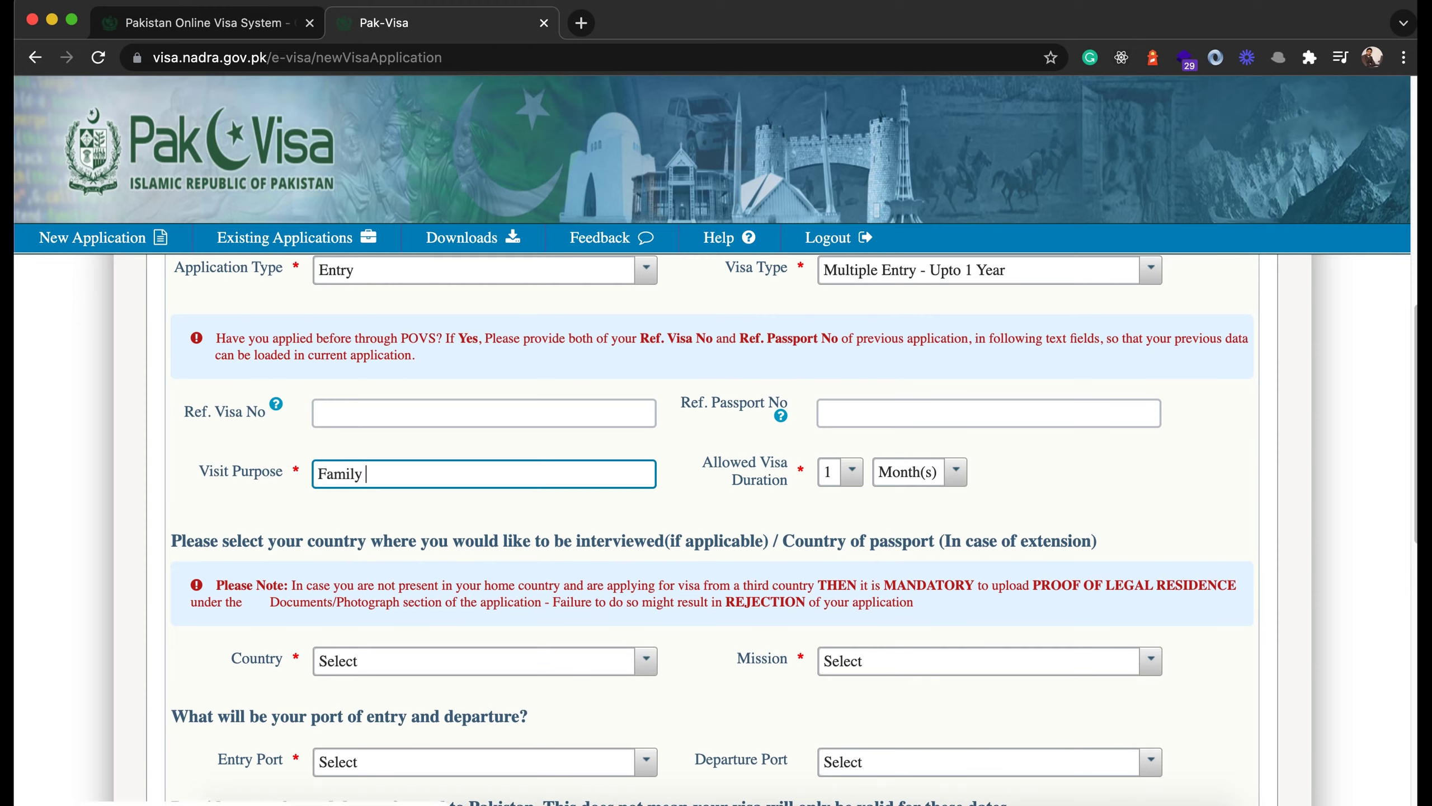
{"action": "type", "text": "visit"}
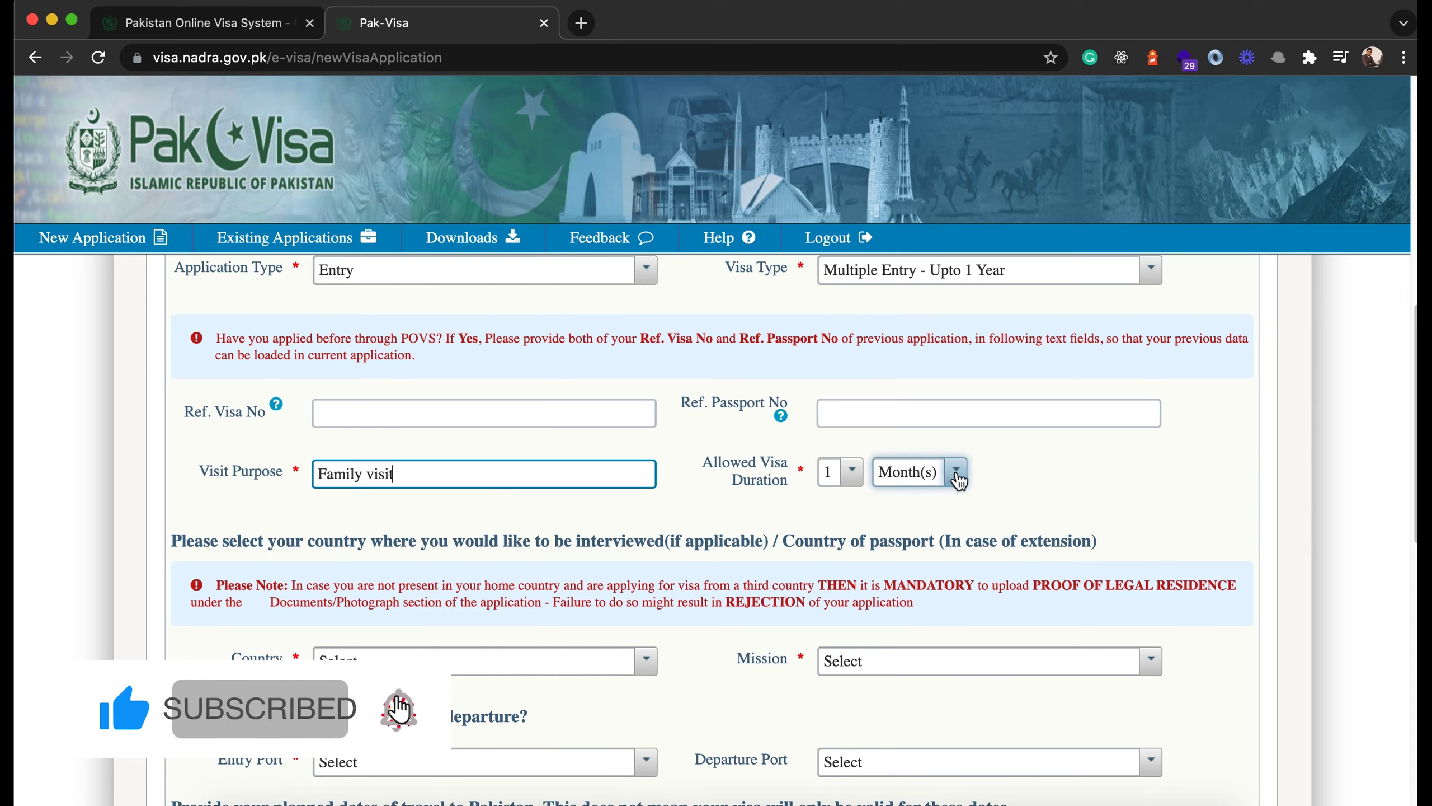
Step: Change the Allowed Visa Duration unit to Year(s), making it 1 year
{"action": "left_click", "coordinate": [853, 479]}
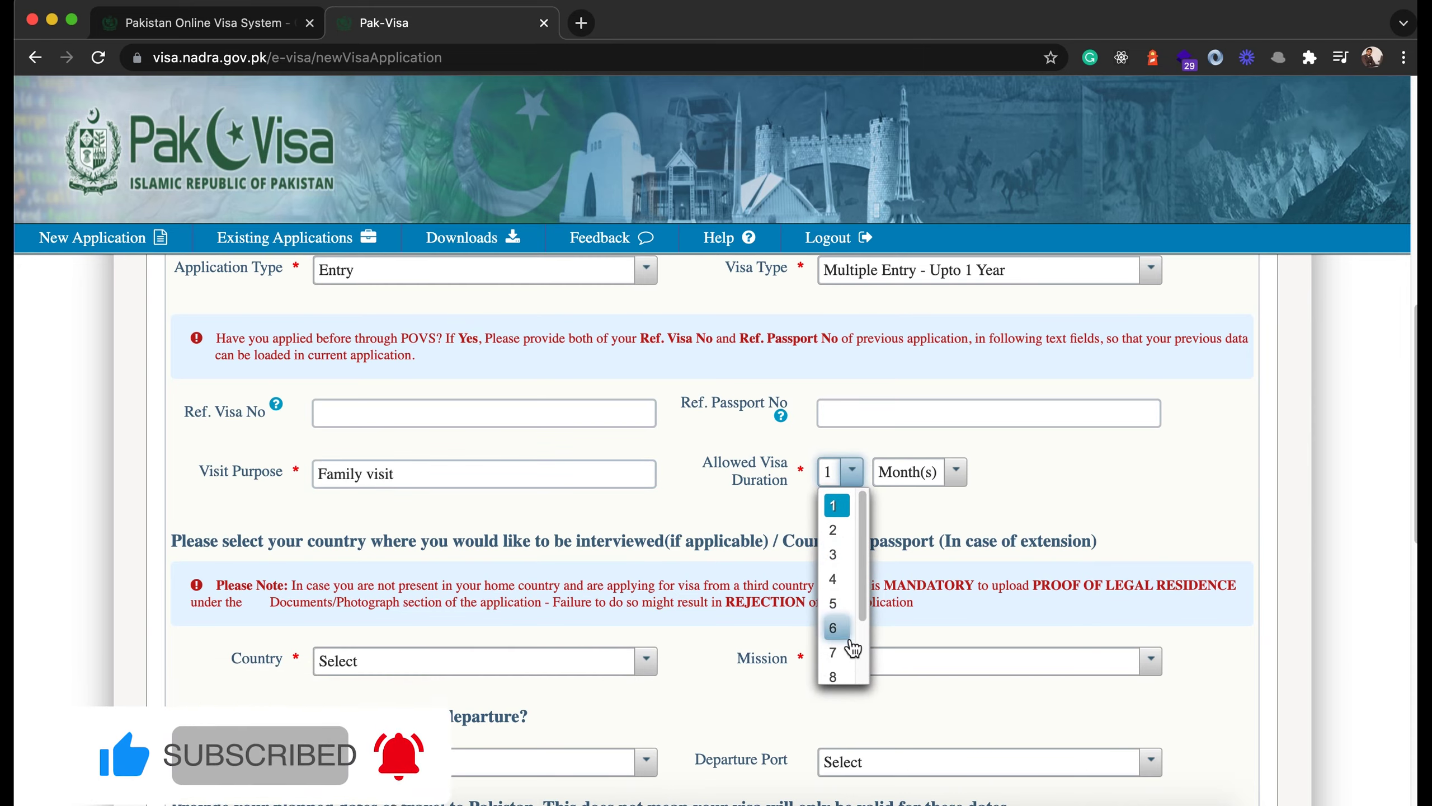
{"action": "scroll", "coordinate": [837, 620], "scroll_direction": "down", "scroll_amount": 2}
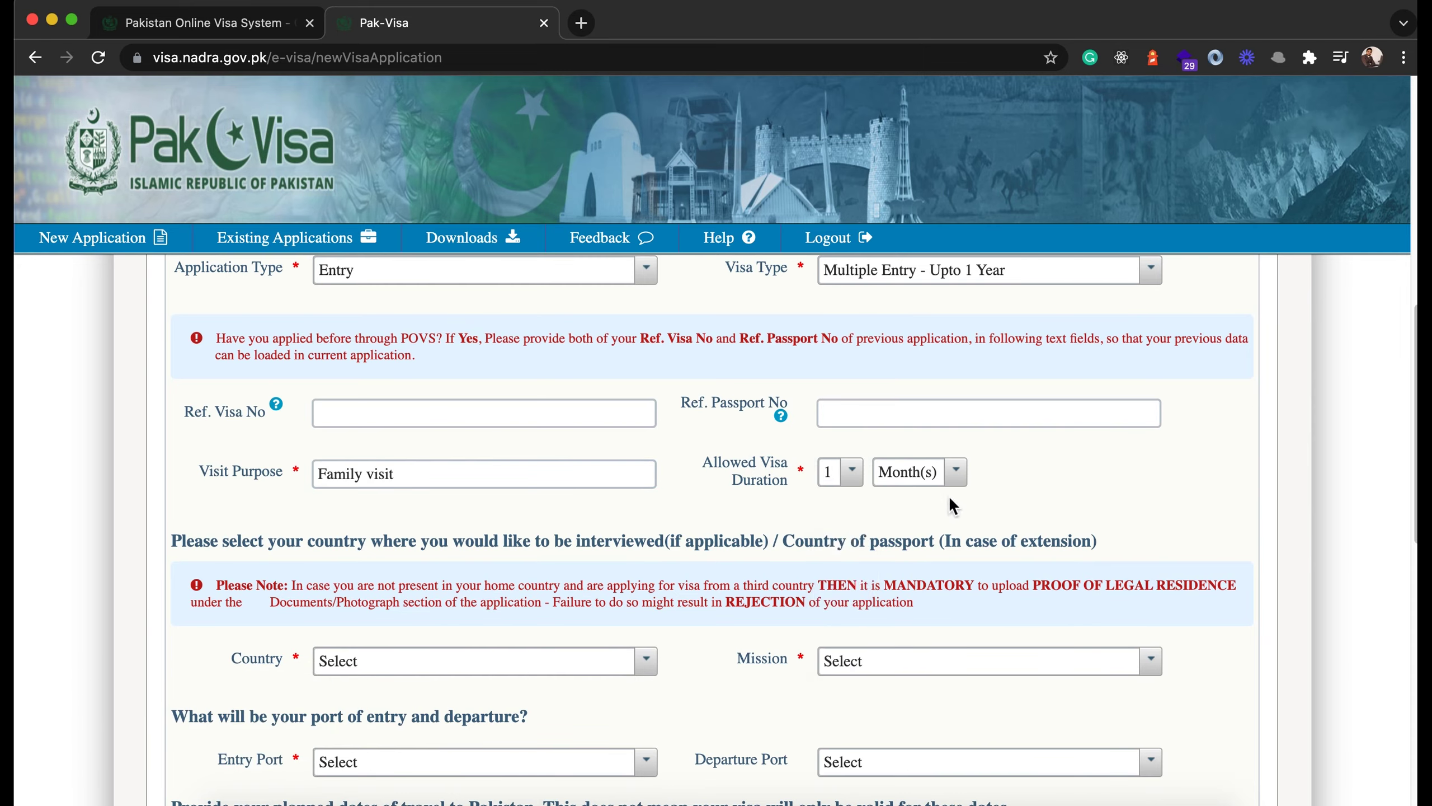
{"action": "left_click", "coordinate": [953, 472]}
{"action": "left_click", "coordinate": [906, 530]}
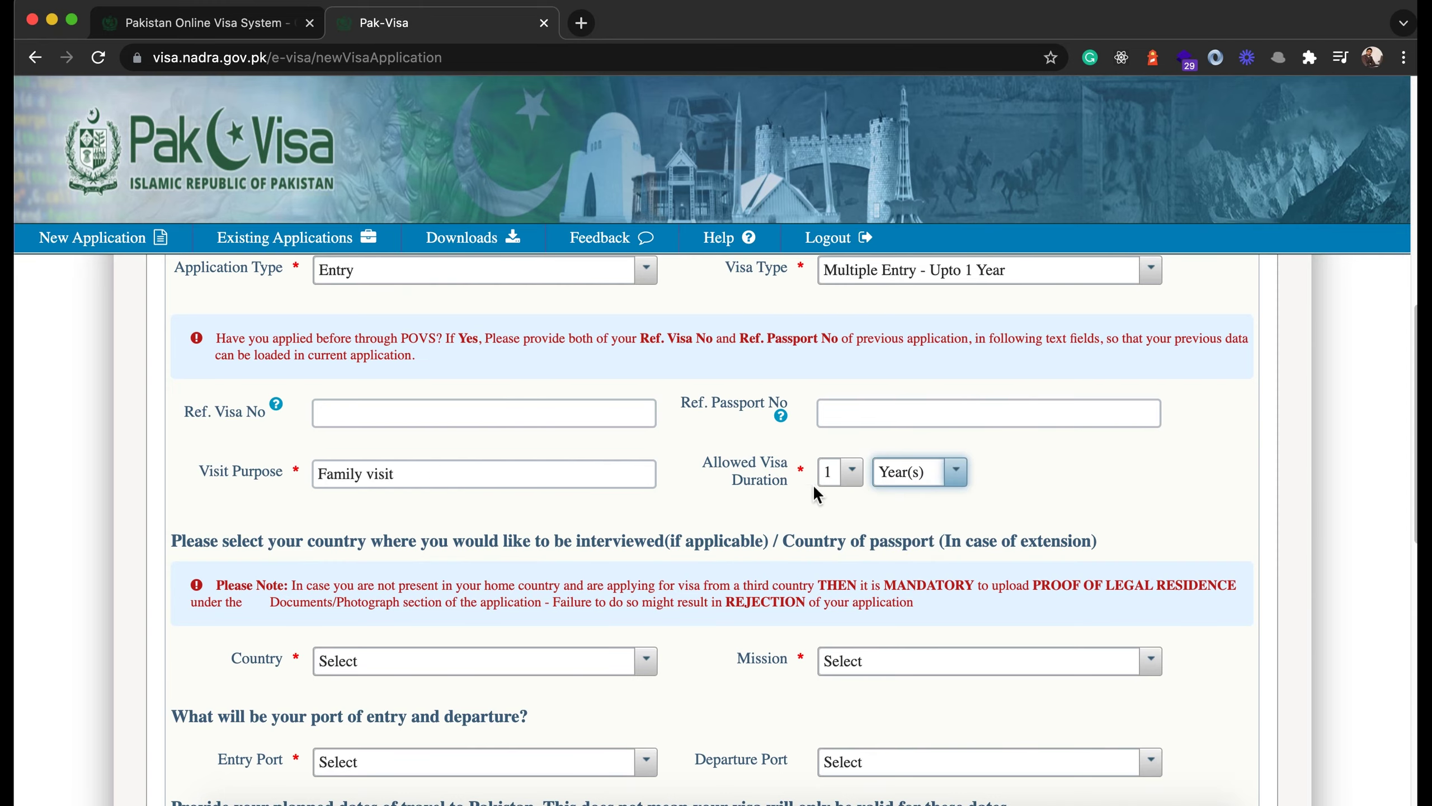
{"action": "scroll", "coordinate": [799, 547], "scroll_direction": "down", "scroll_amount": 5}
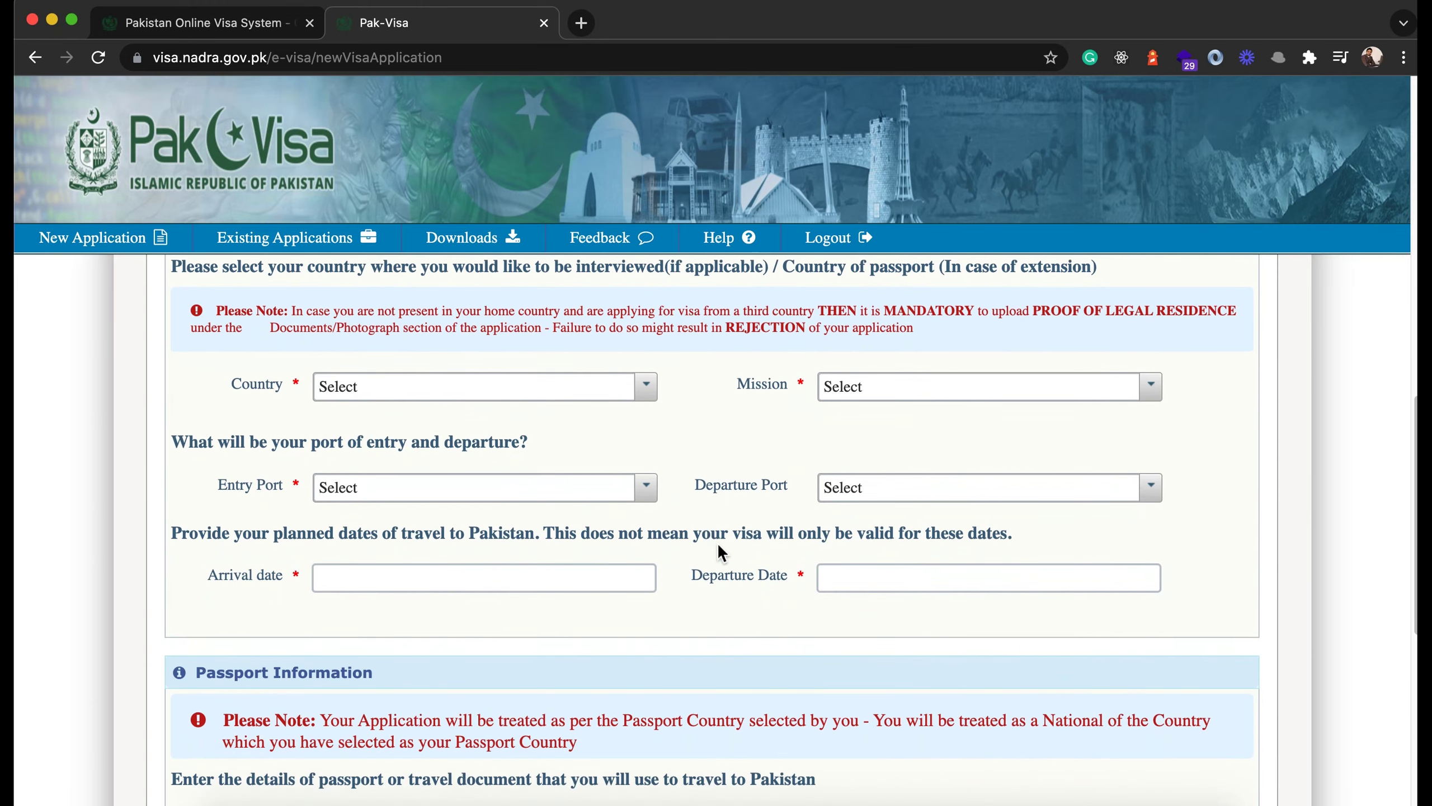
Step: Choose Afghanistan as the interview country and Kabul as the mission
{"action": "left_click", "coordinate": [397, 393]}
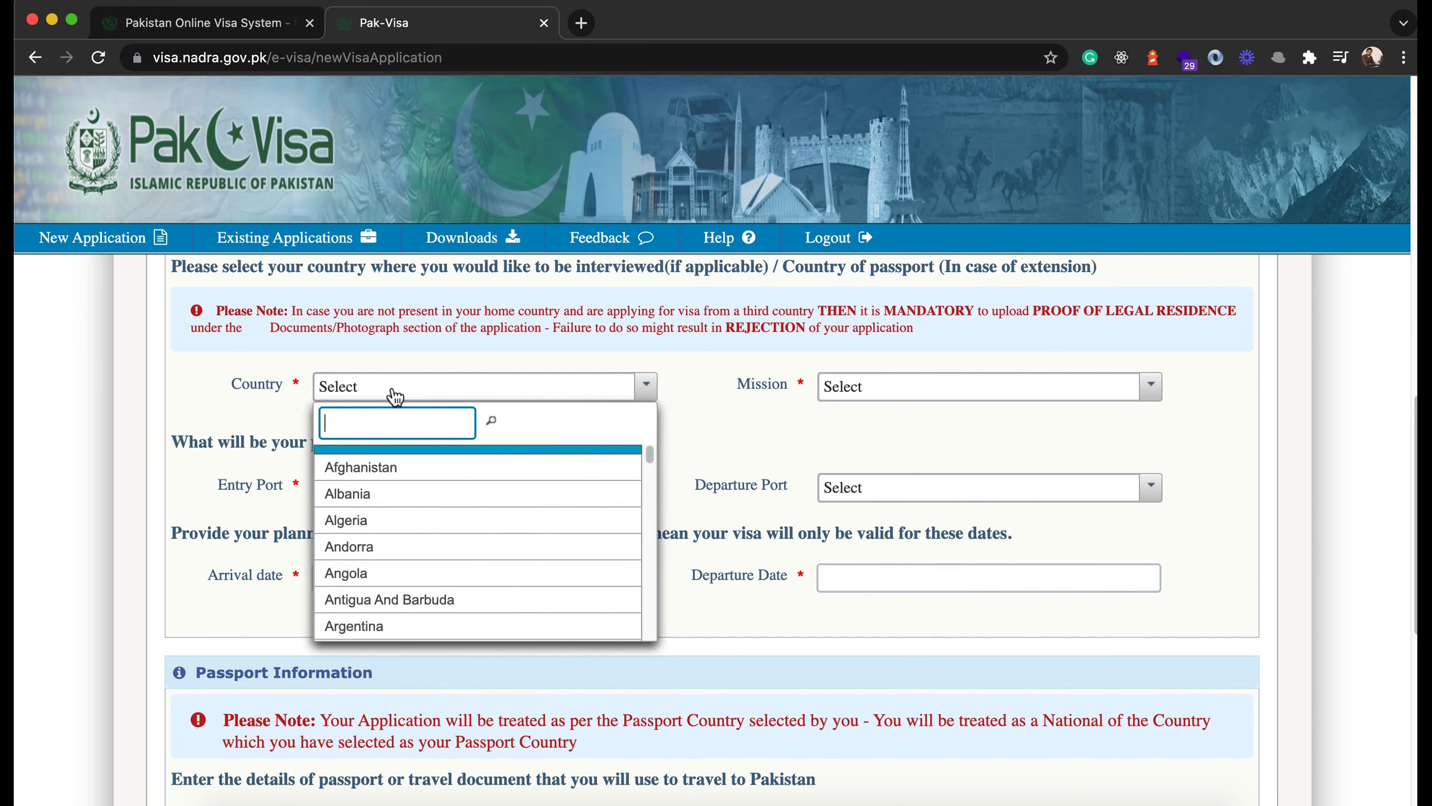
{"action": "left_click", "coordinate": [380, 467]}
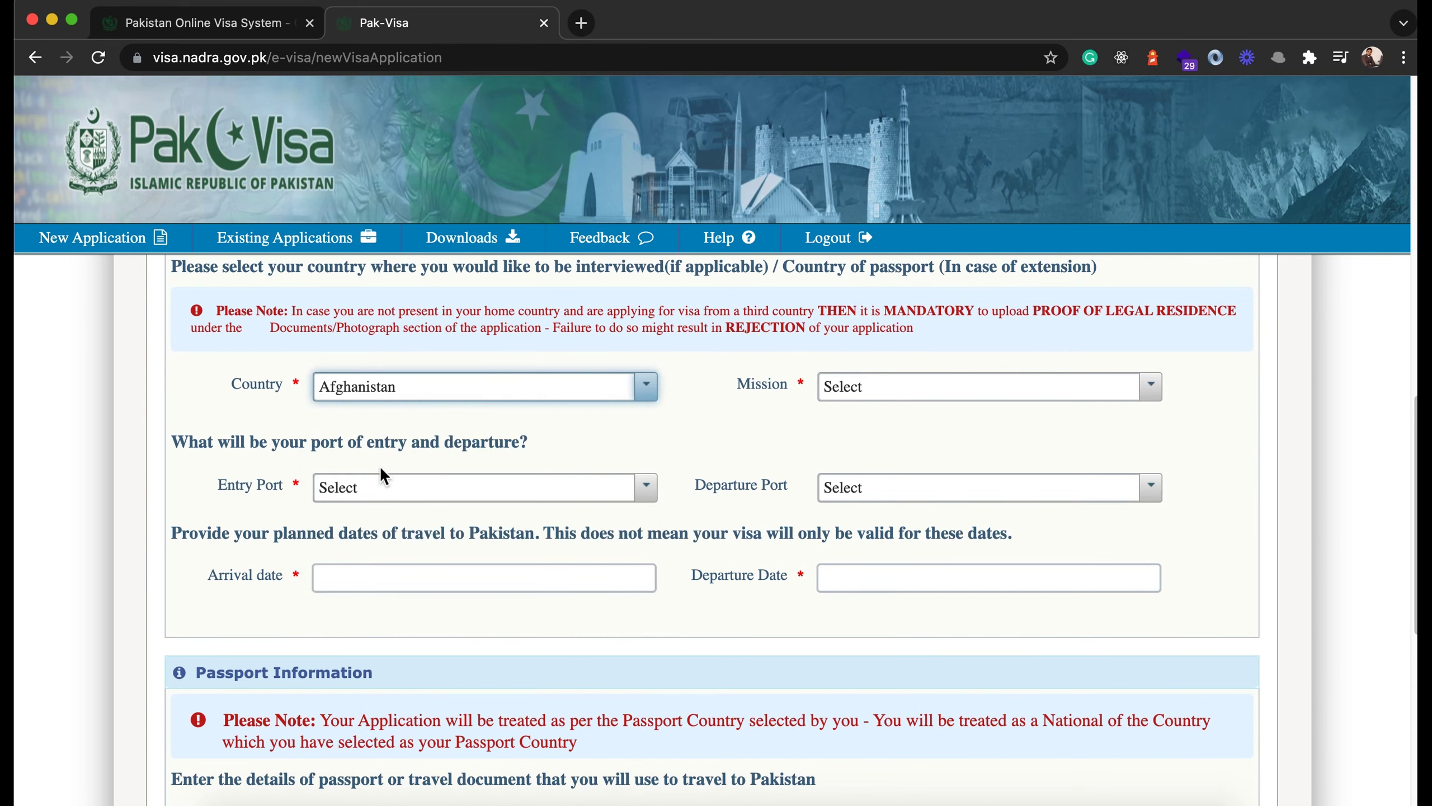
{"action": "left_click", "coordinate": [929, 393]}
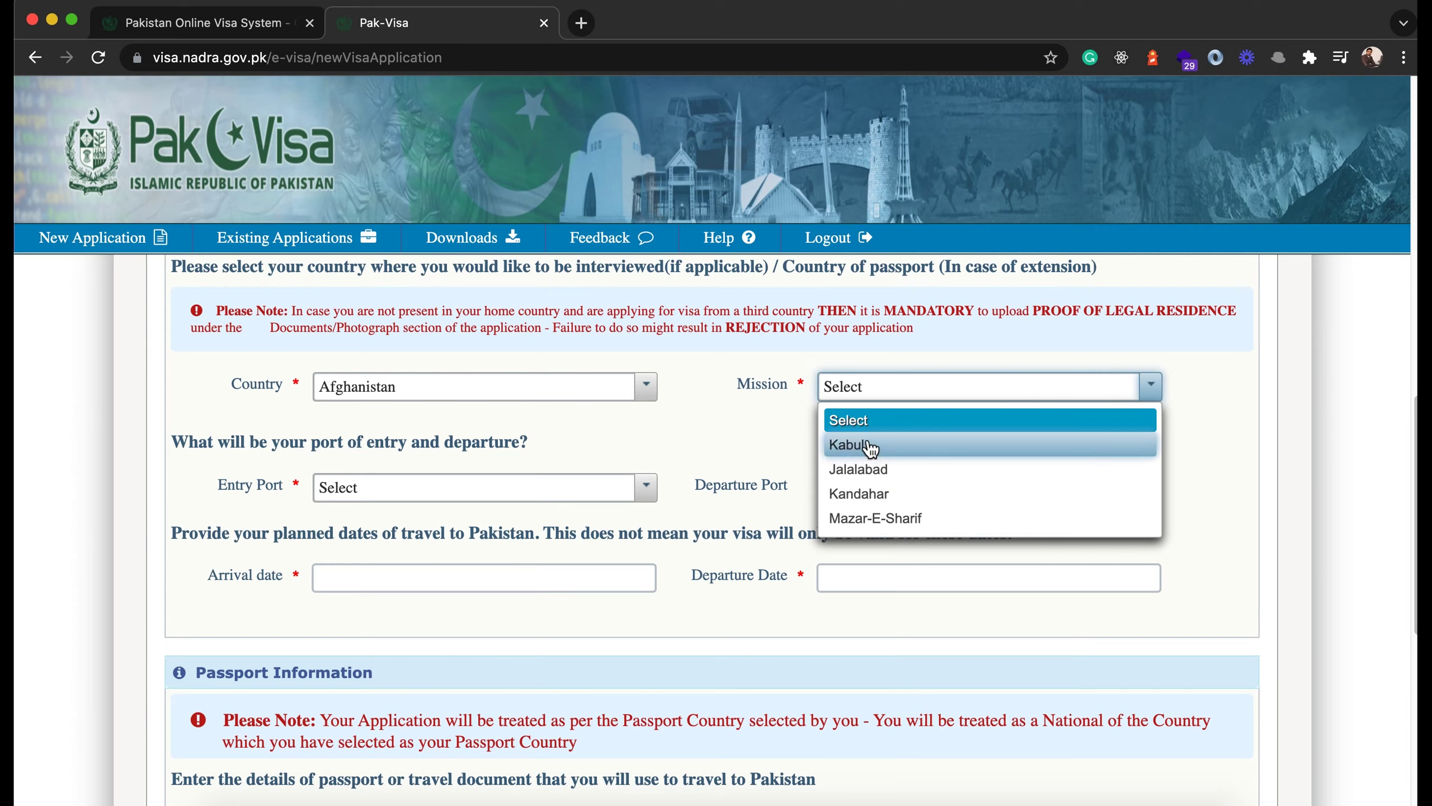
{"action": "left_click", "coordinate": [1230, 441]}
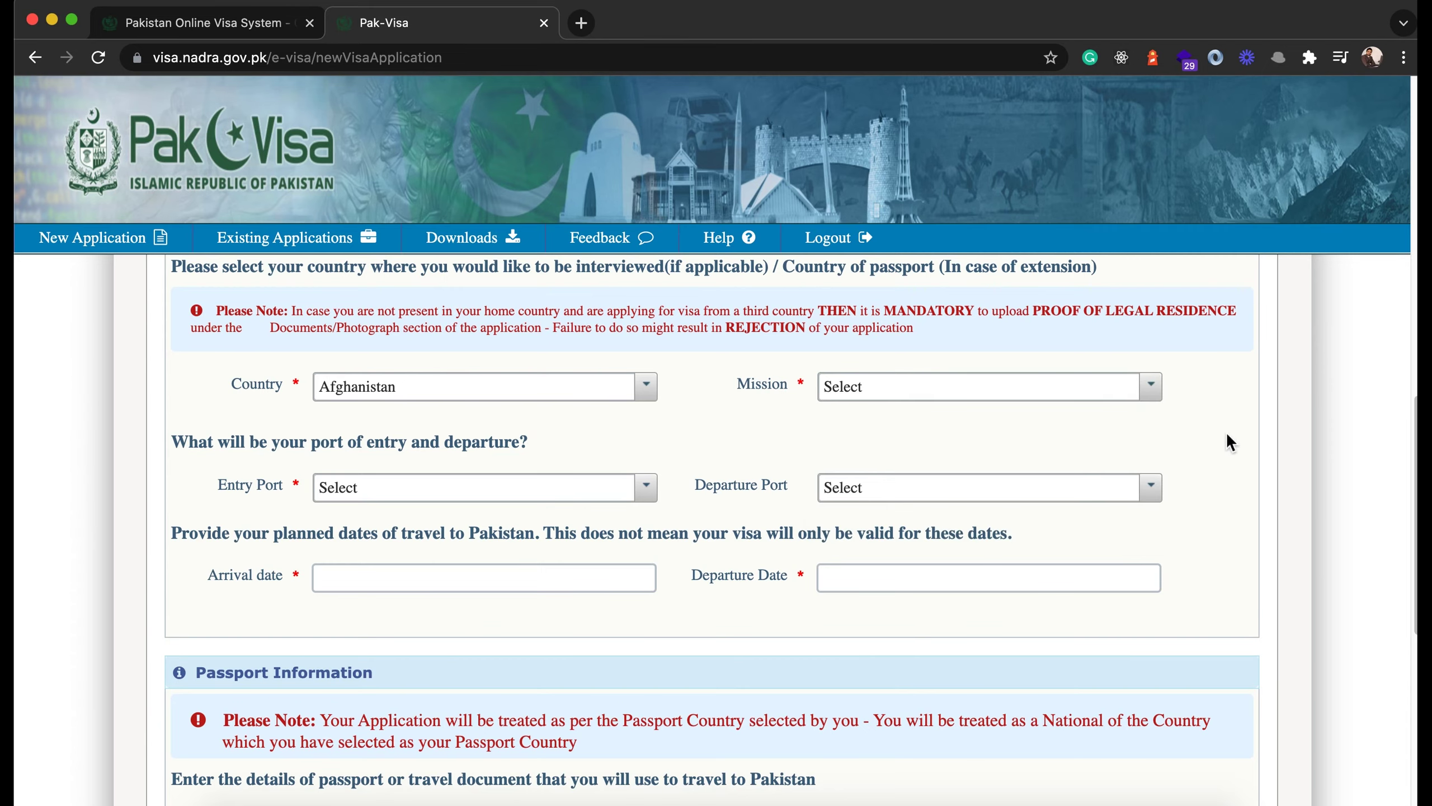
{"action": "left_click_drag", "start_coordinate": [732, 378], "coordinate": [1209, 438]}
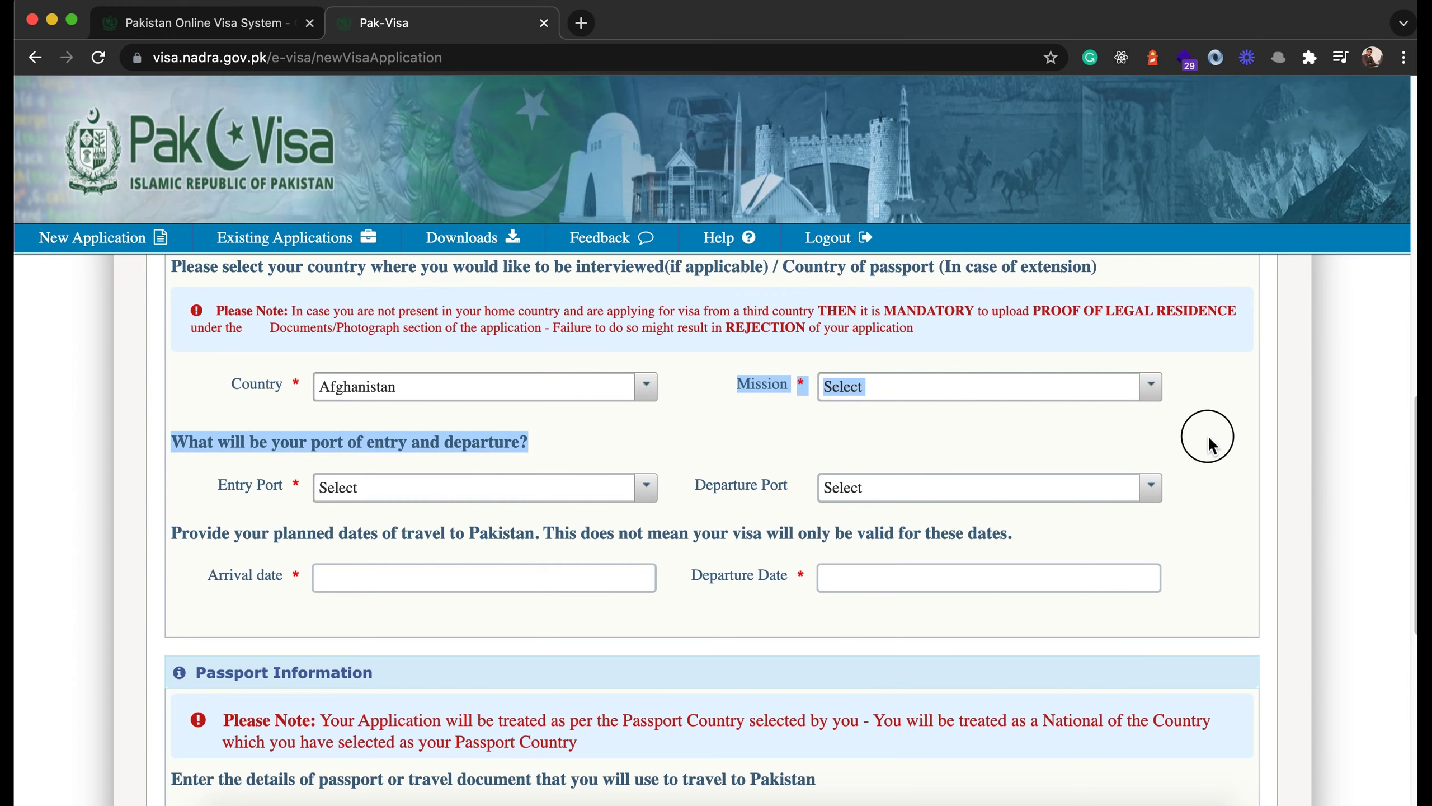
{"action": "left_click", "coordinate": [1201, 444]}
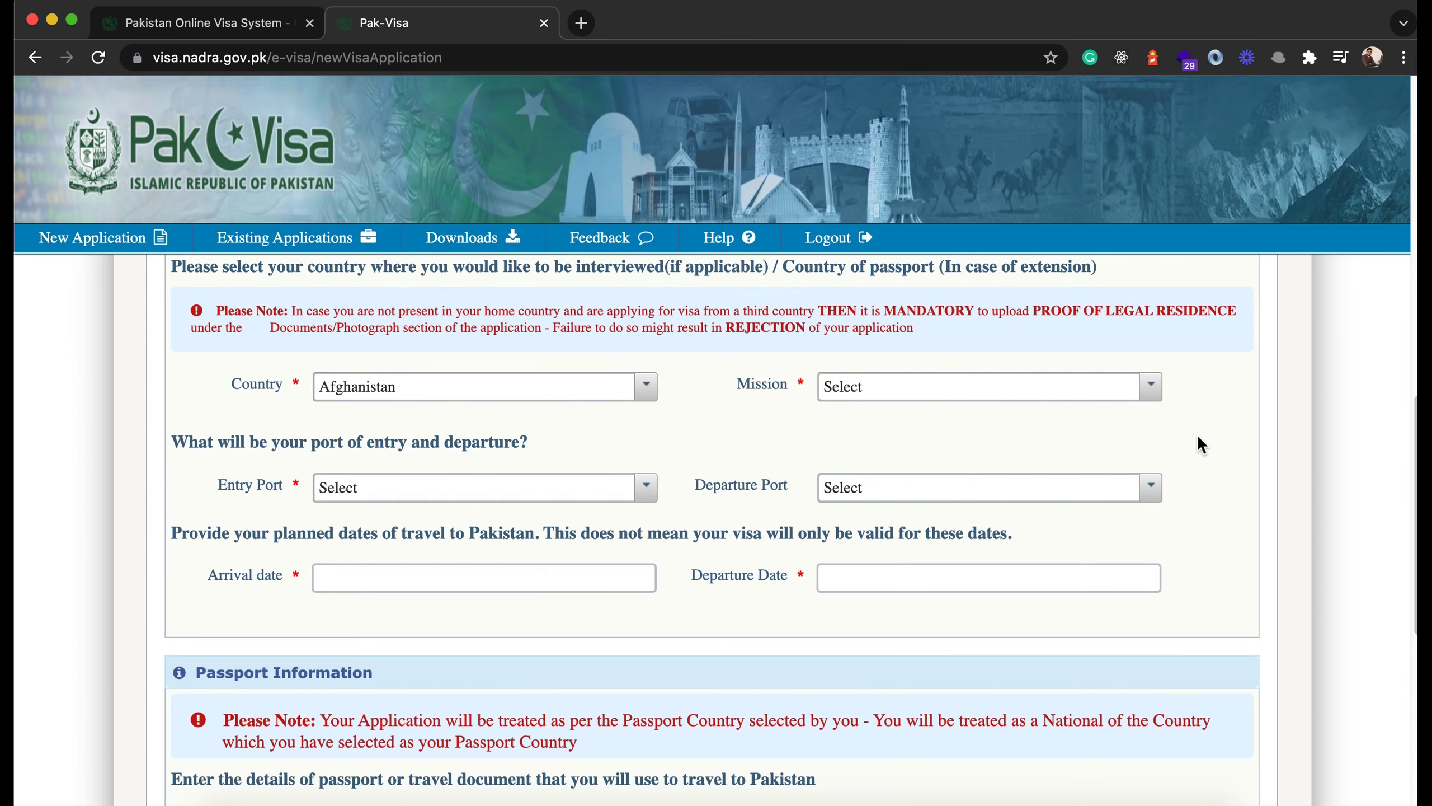
{"action": "left_click", "coordinate": [990, 390]}
{"action": "left_click", "coordinate": [909, 447]}
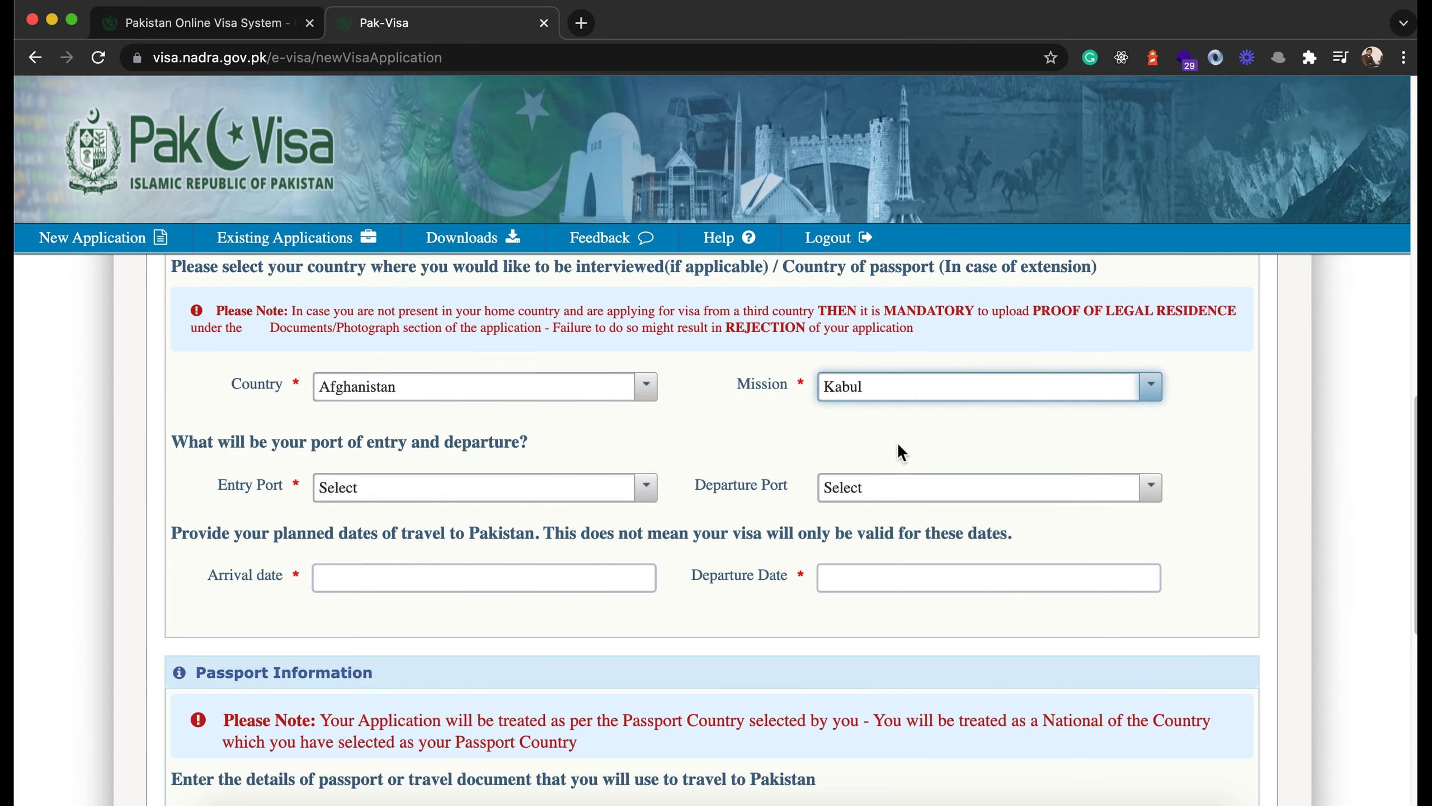
{"action": "scroll", "coordinate": [633, 477], "scroll_direction": "down", "scroll_amount": 1}
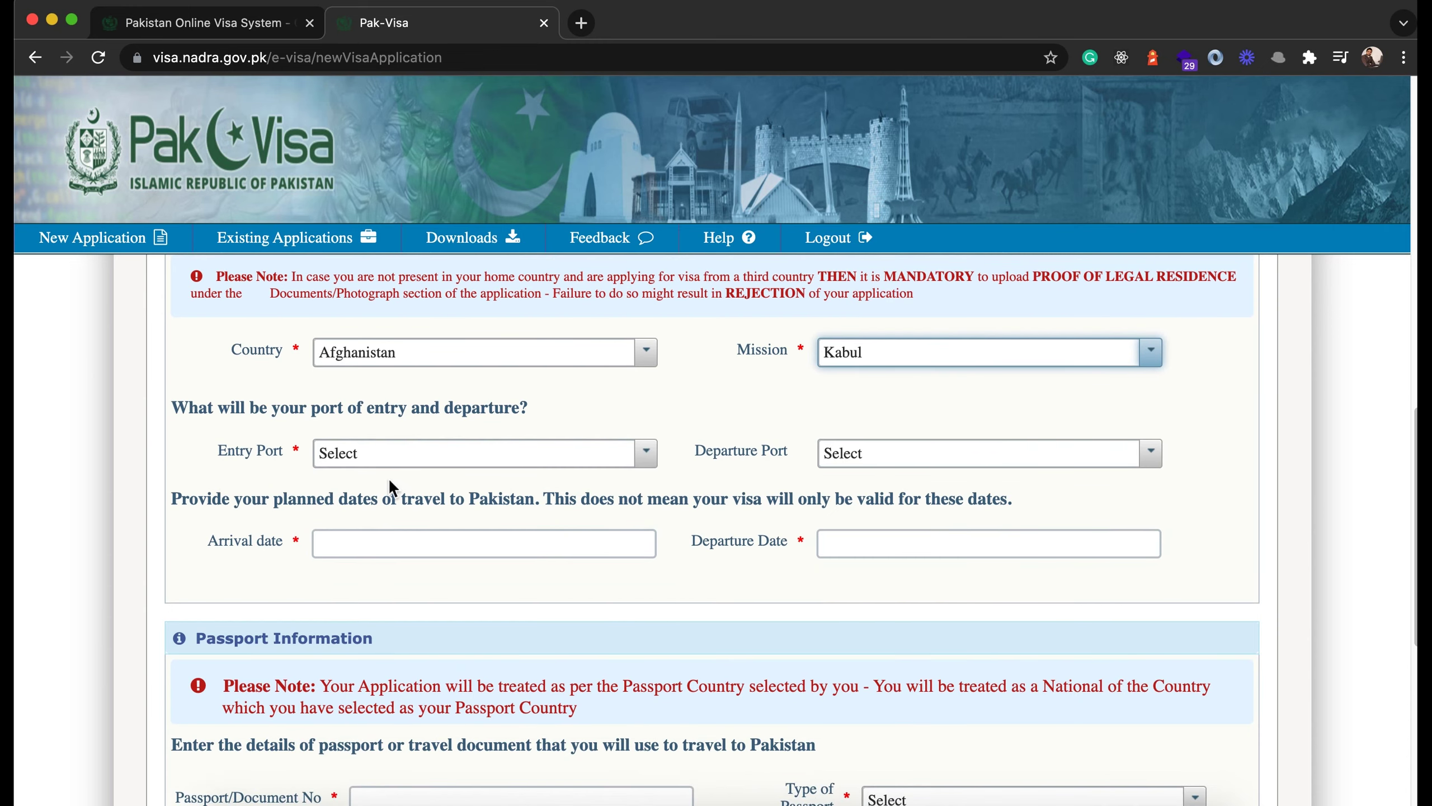
Step: Set the Entry Port to Torkham Land Route
{"action": "left_click", "coordinate": [407, 466]}
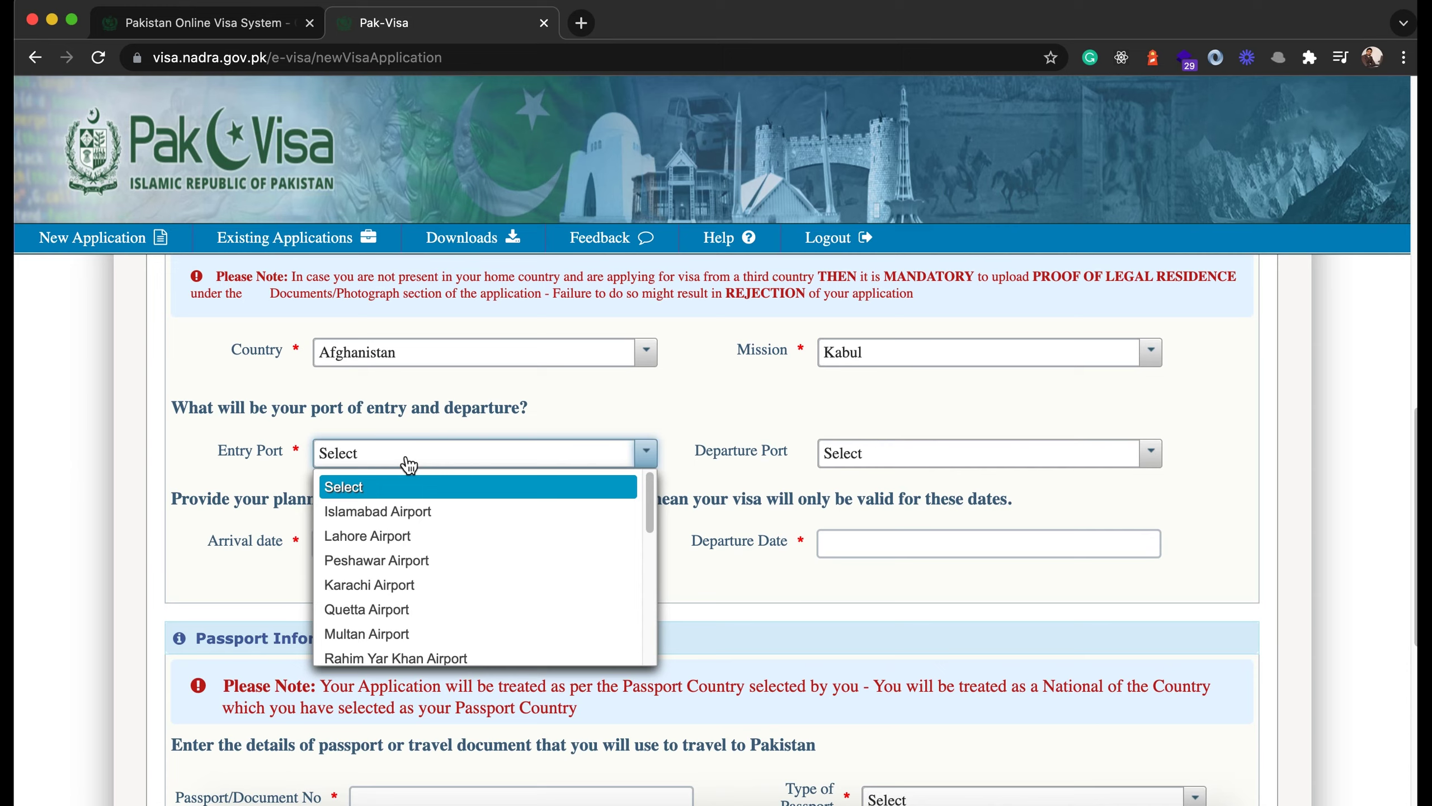
{"action": "scroll", "coordinate": [507, 564], "scroll_direction": "down", "scroll_amount": 3}
{"action": "left_click", "coordinate": [716, 476]}
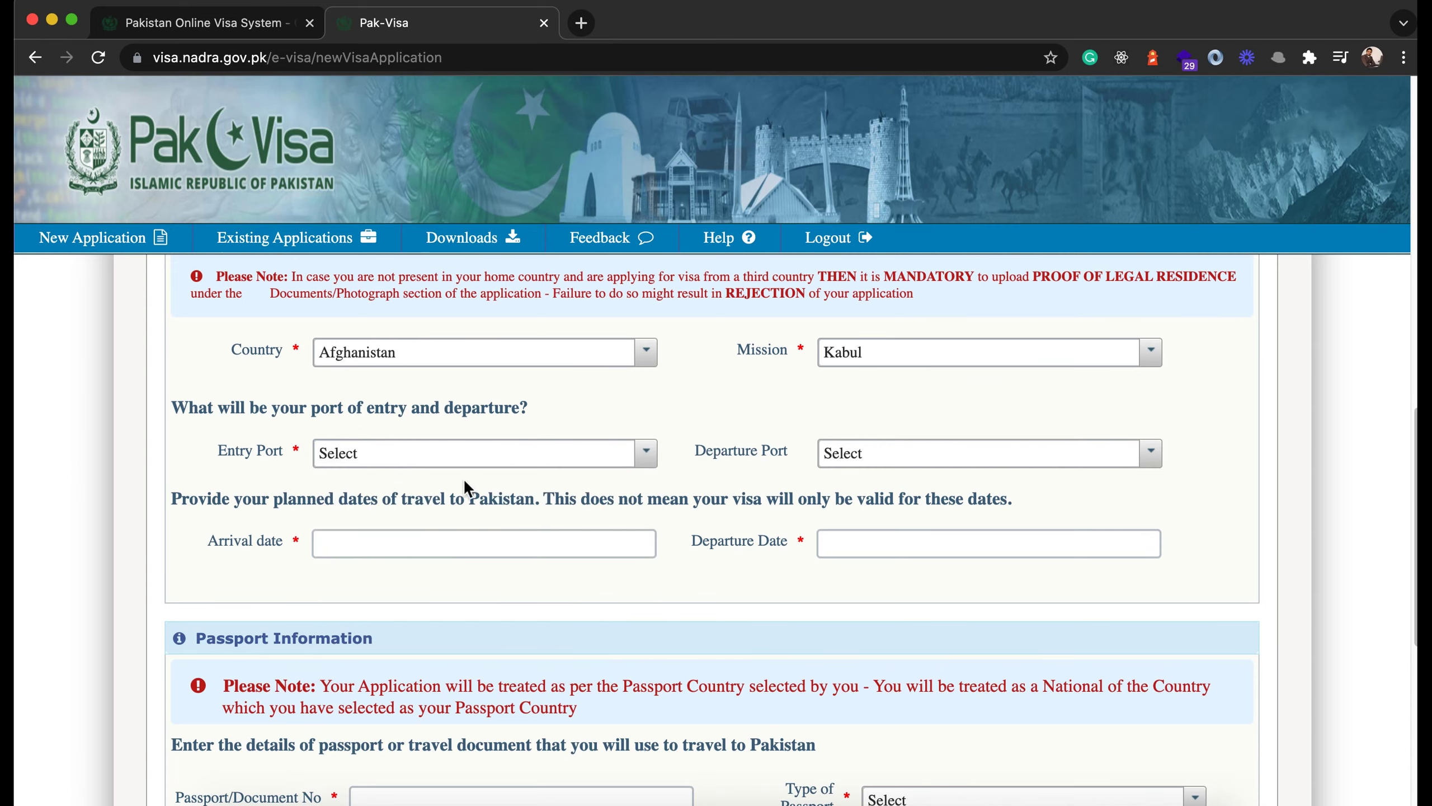
{"action": "left_click", "coordinate": [425, 464]}
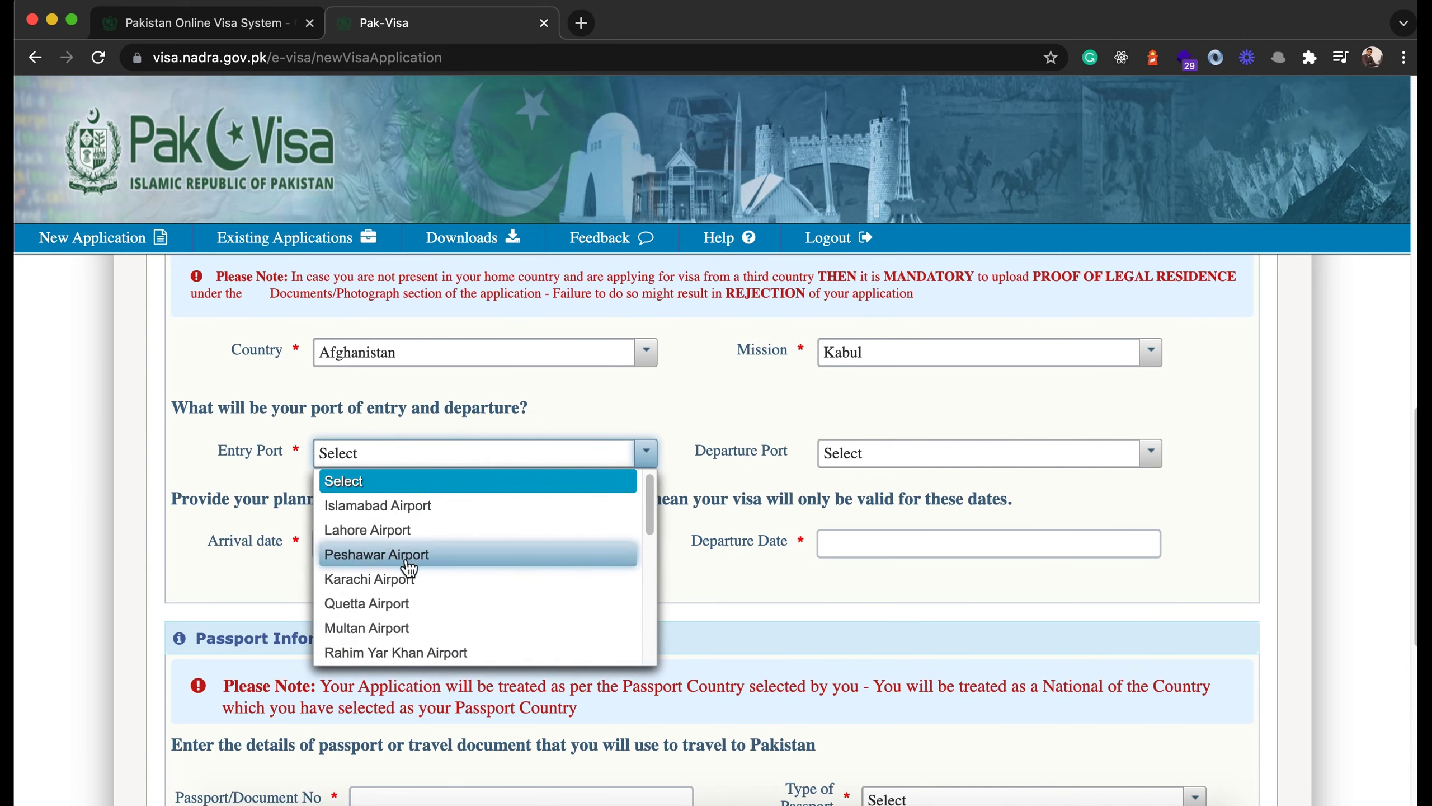
{"action": "scroll", "coordinate": [402, 596], "scroll_direction": "down", "scroll_amount": 1}
{"action": "scroll", "coordinate": [400, 593], "scroll_direction": "down", "scroll_amount": 2}
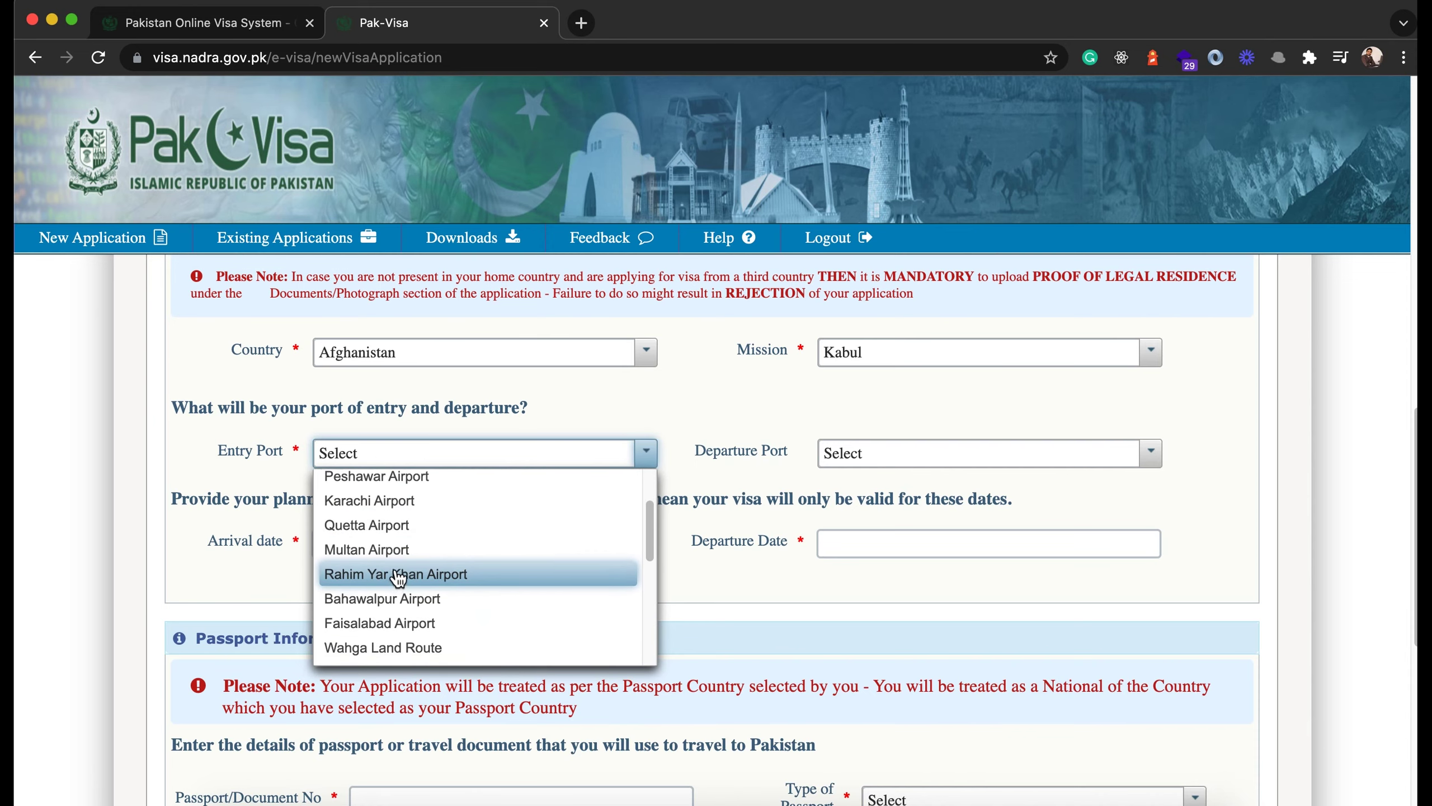
{"action": "type", "text": "Torkham Land Route"}
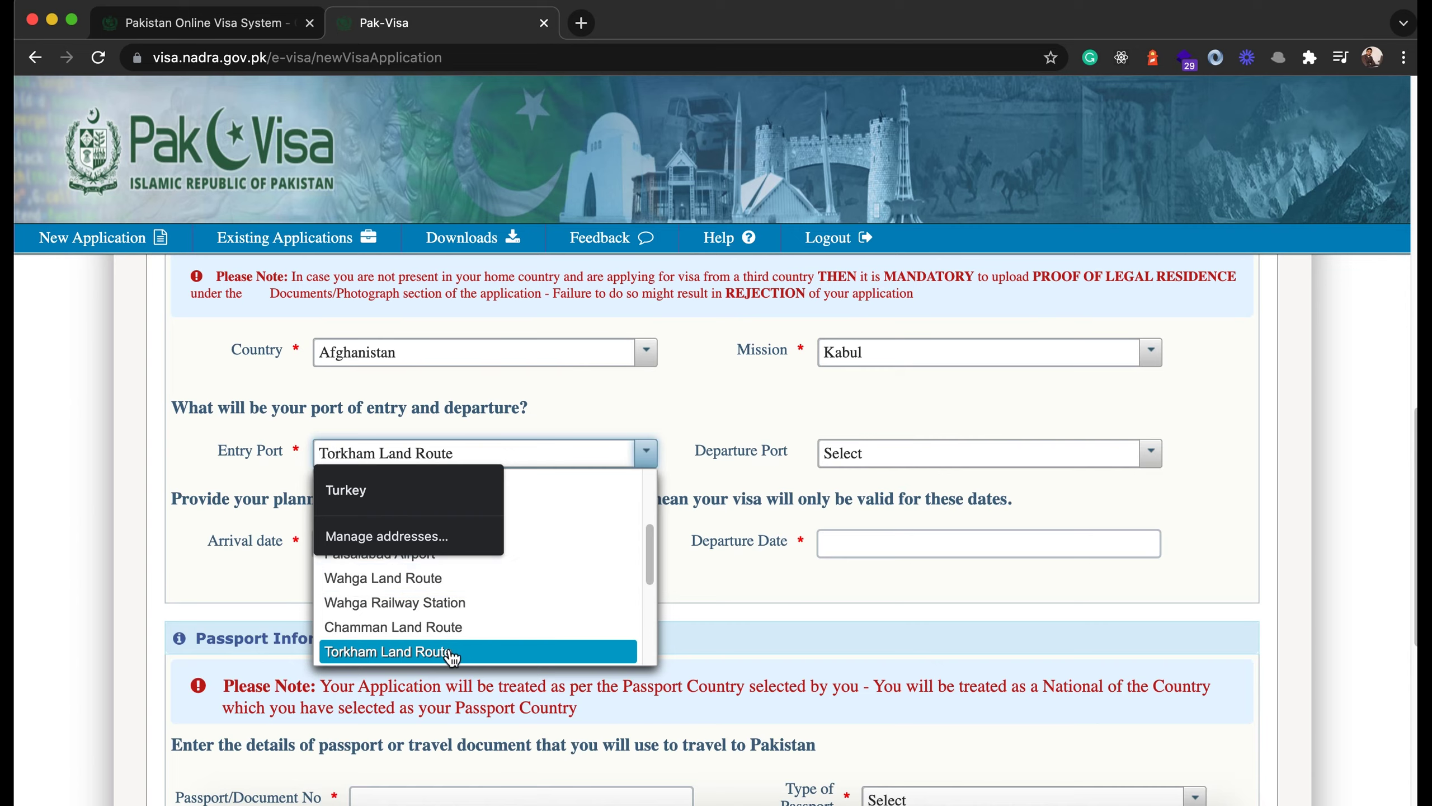
{"action": "key", "text": "Escape"}
{"action": "left_click", "coordinate": [383, 459]}
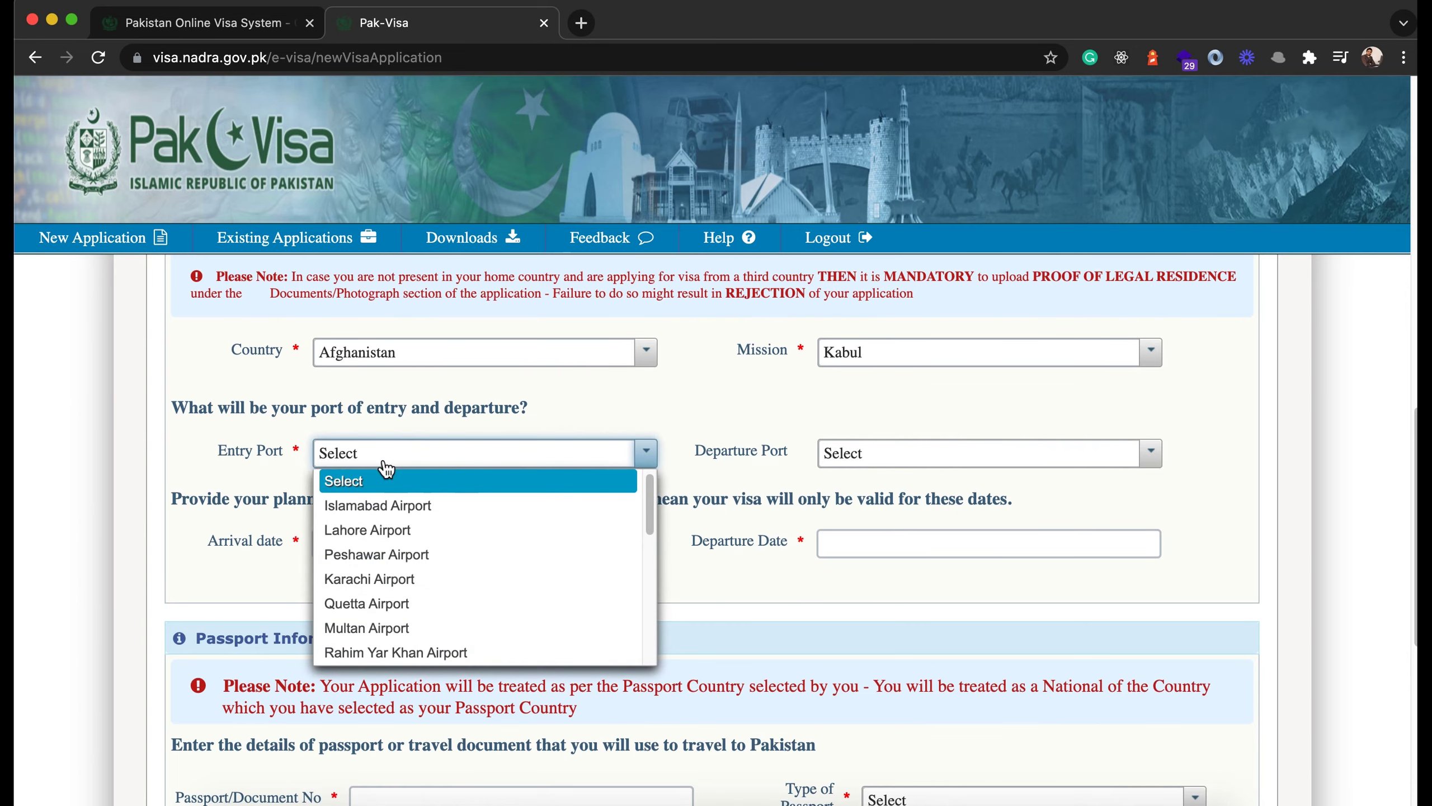
{"action": "key", "text": "t"}
{"action": "left_click", "coordinate": [361, 650]}
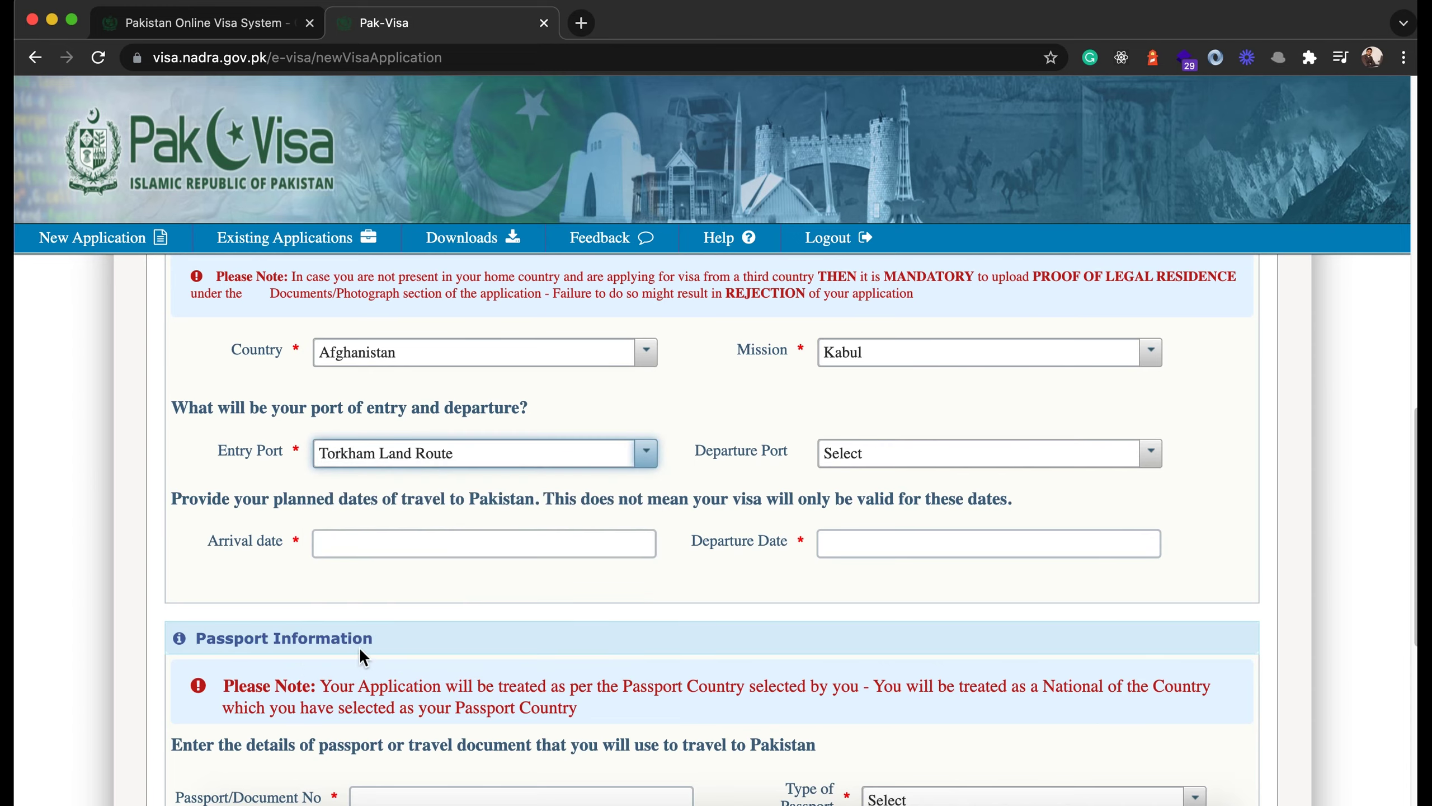
Step: Set the Departure Port to Torkham Land Route as well
{"action": "left_click", "coordinate": [881, 456]}
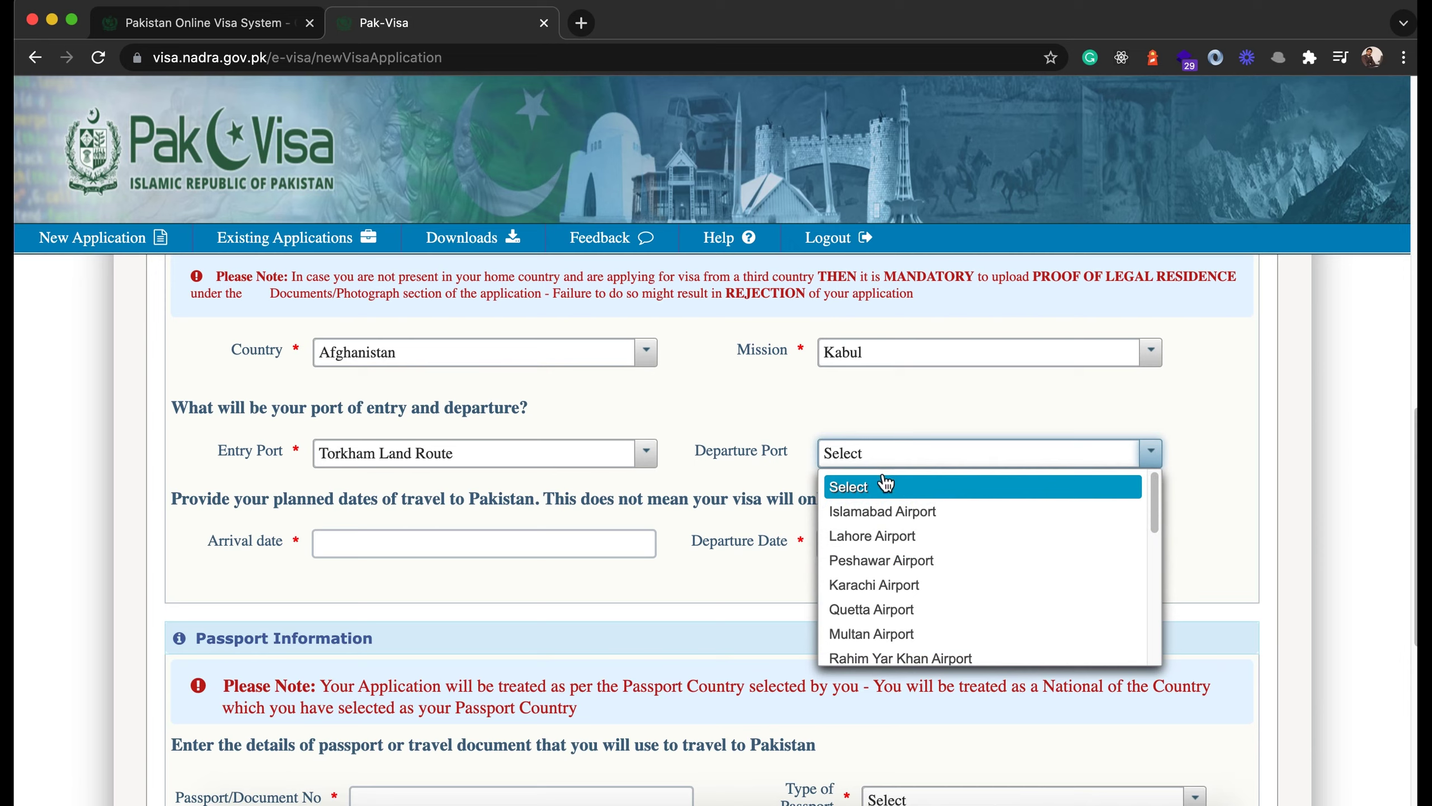
{"action": "scroll", "coordinate": [899, 564], "scroll_direction": "down", "scroll_amount": 5}
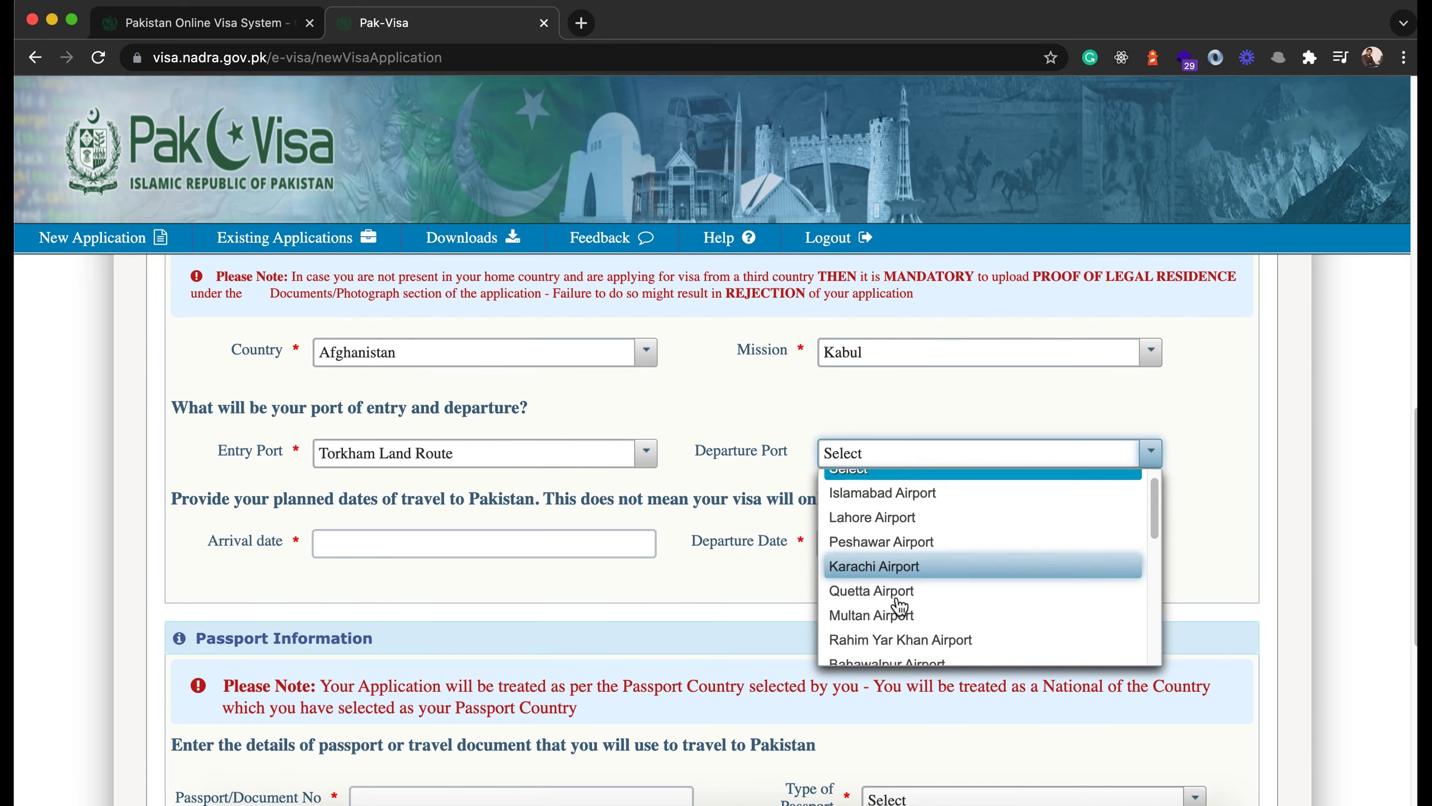
{"action": "scroll", "coordinate": [891, 582], "scroll_direction": "up", "scroll_amount": 6}
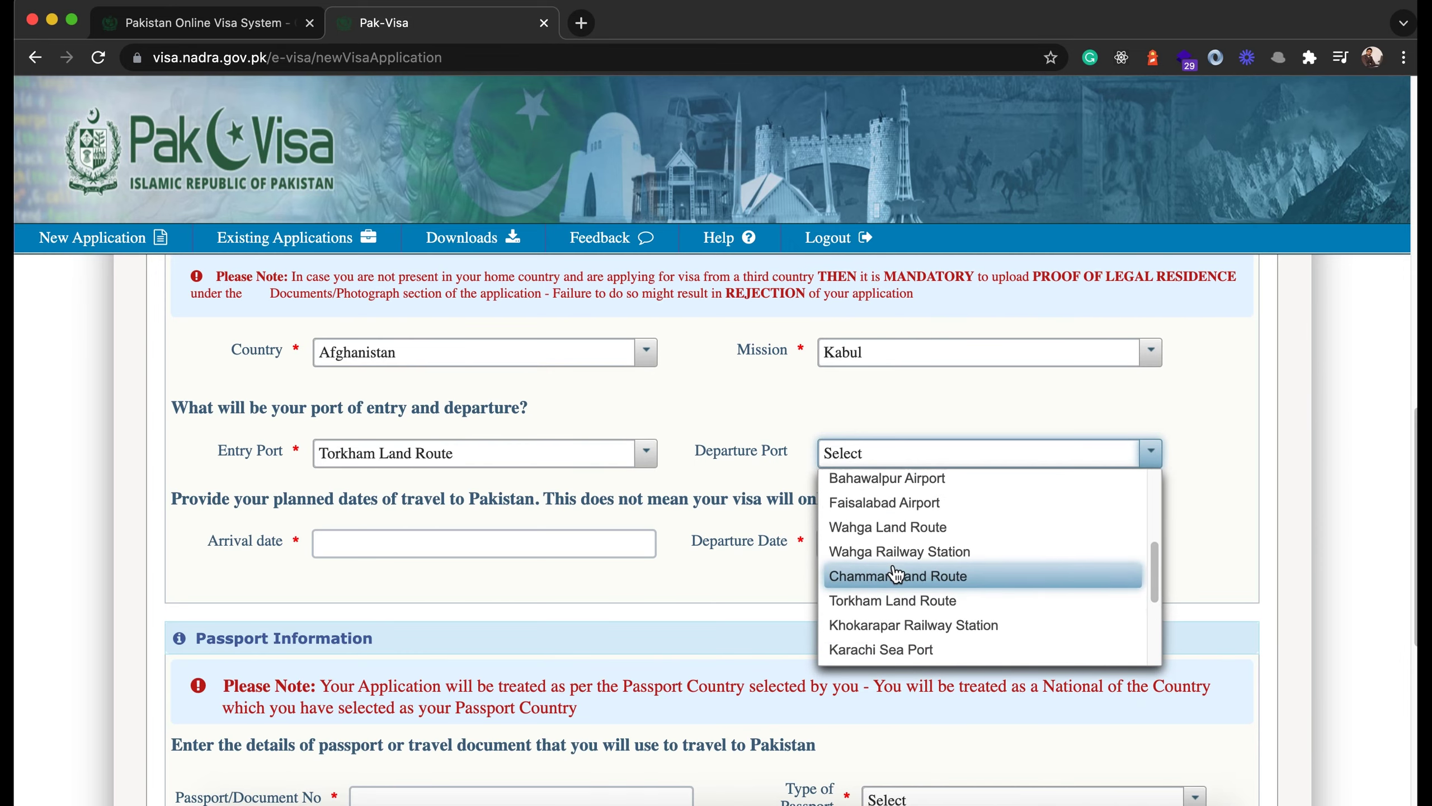
{"action": "key", "text": "t"}
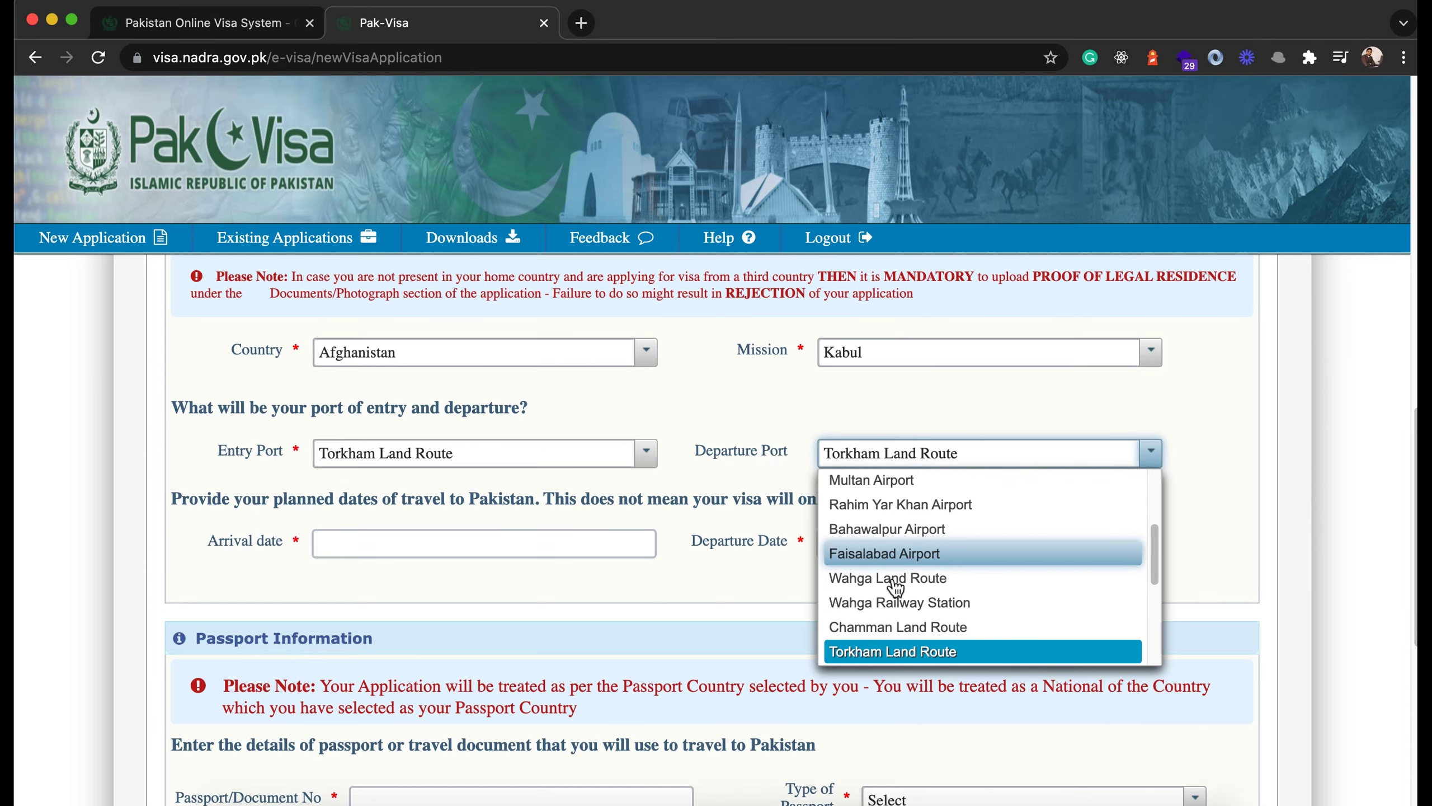
{"action": "left_click", "coordinate": [874, 655]}
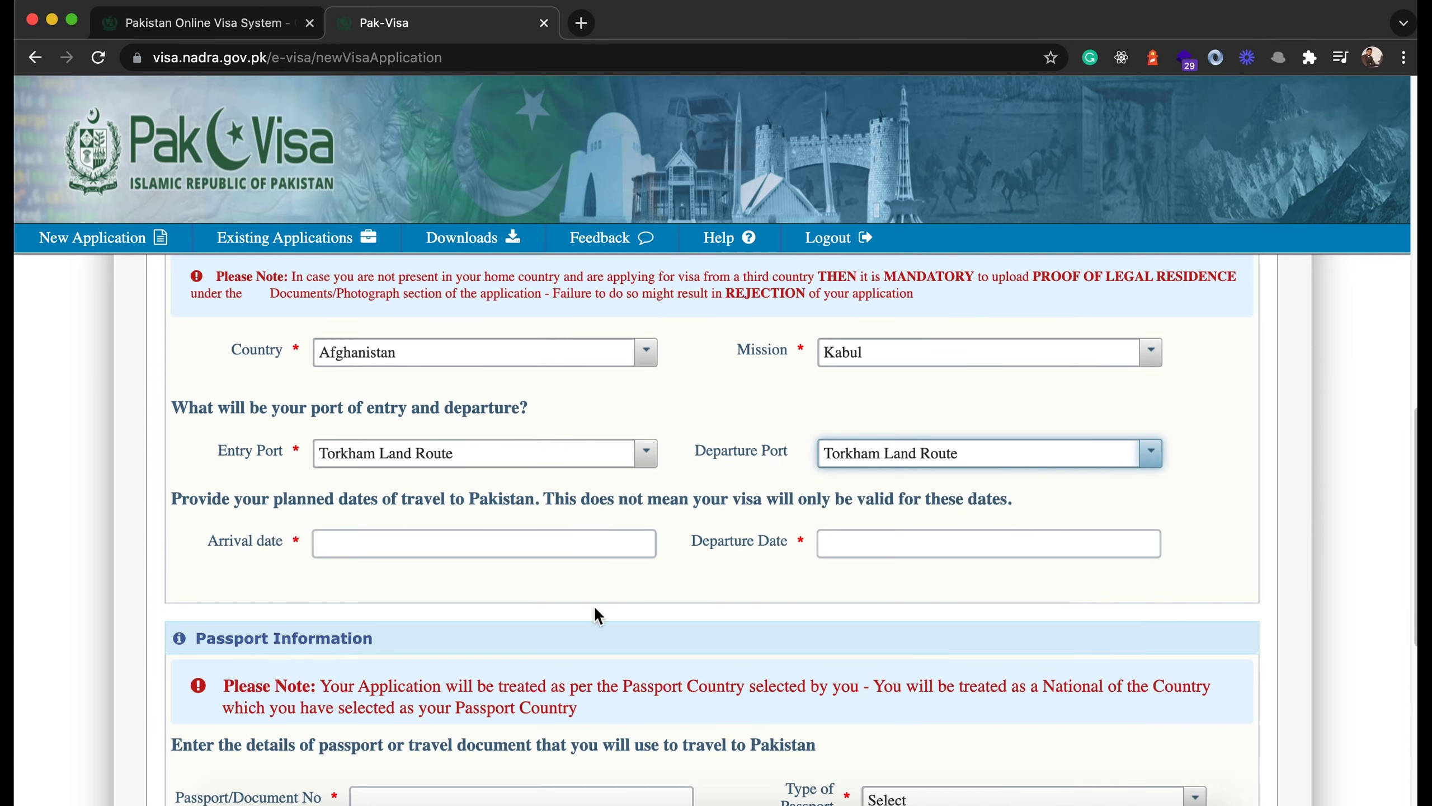
{"action": "left_click", "coordinate": [406, 544]}
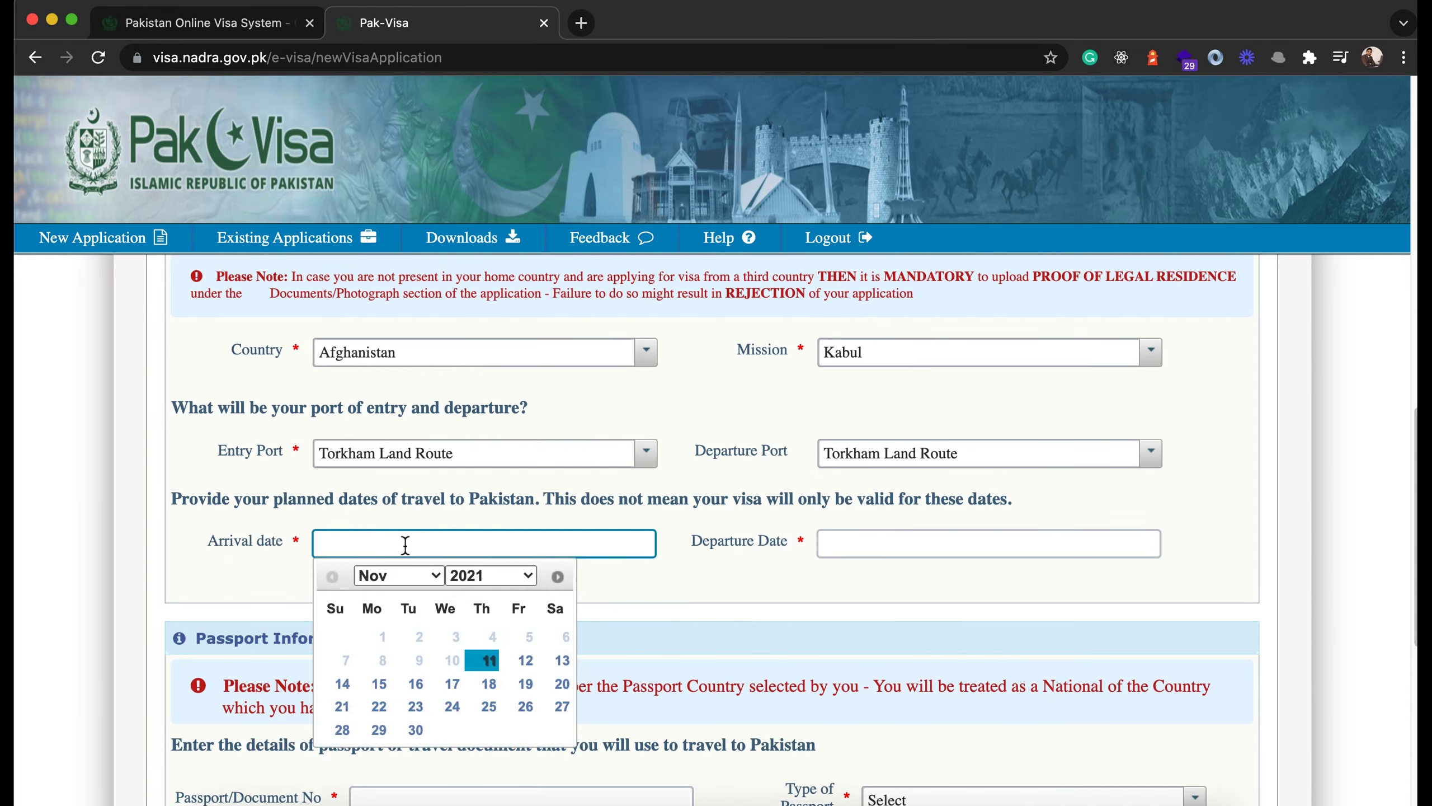
Step: Pick 19 November 2021 for arrival and 23 November 2021 for departure
{"action": "left_click", "coordinate": [526, 684]}
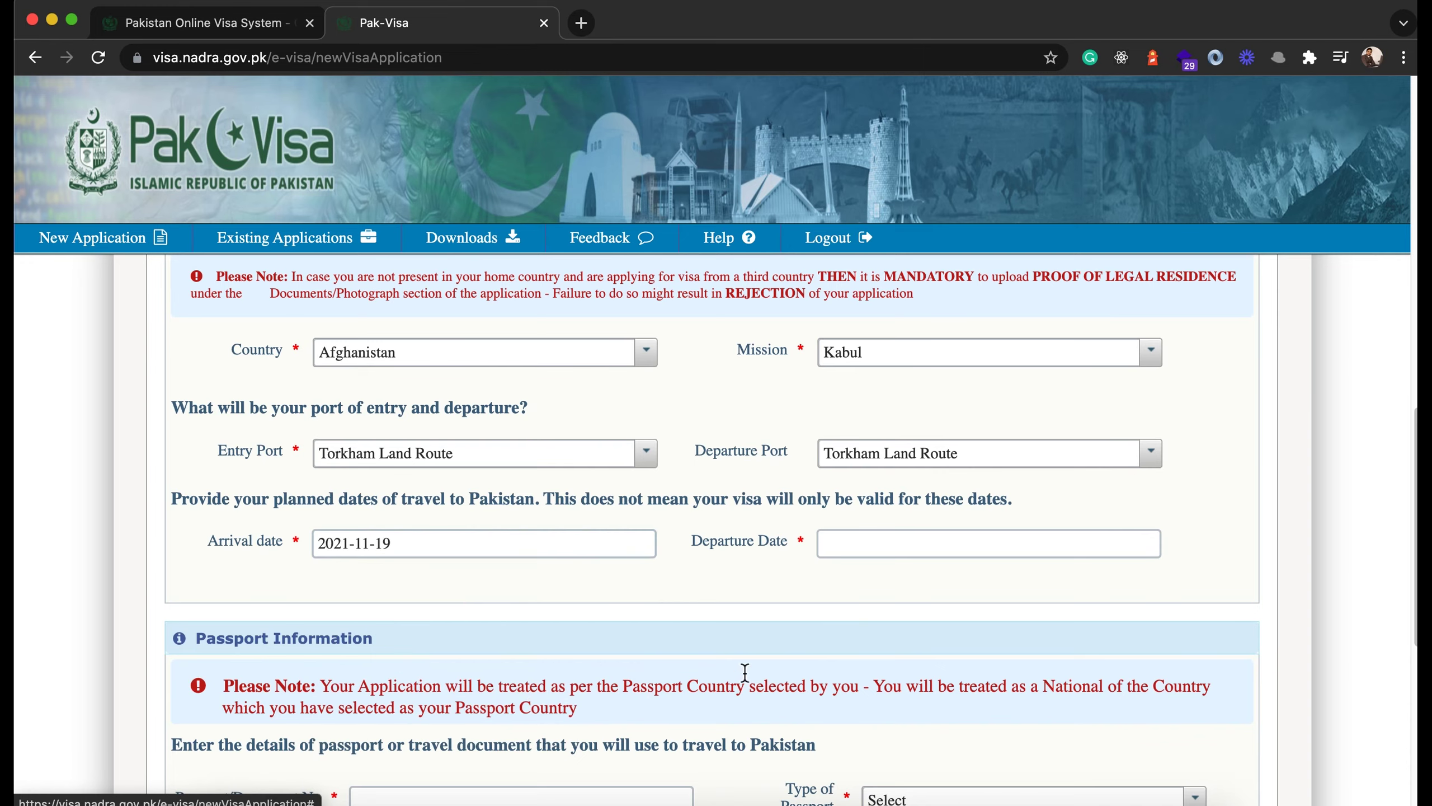
{"action": "left_click", "coordinate": [887, 558]}
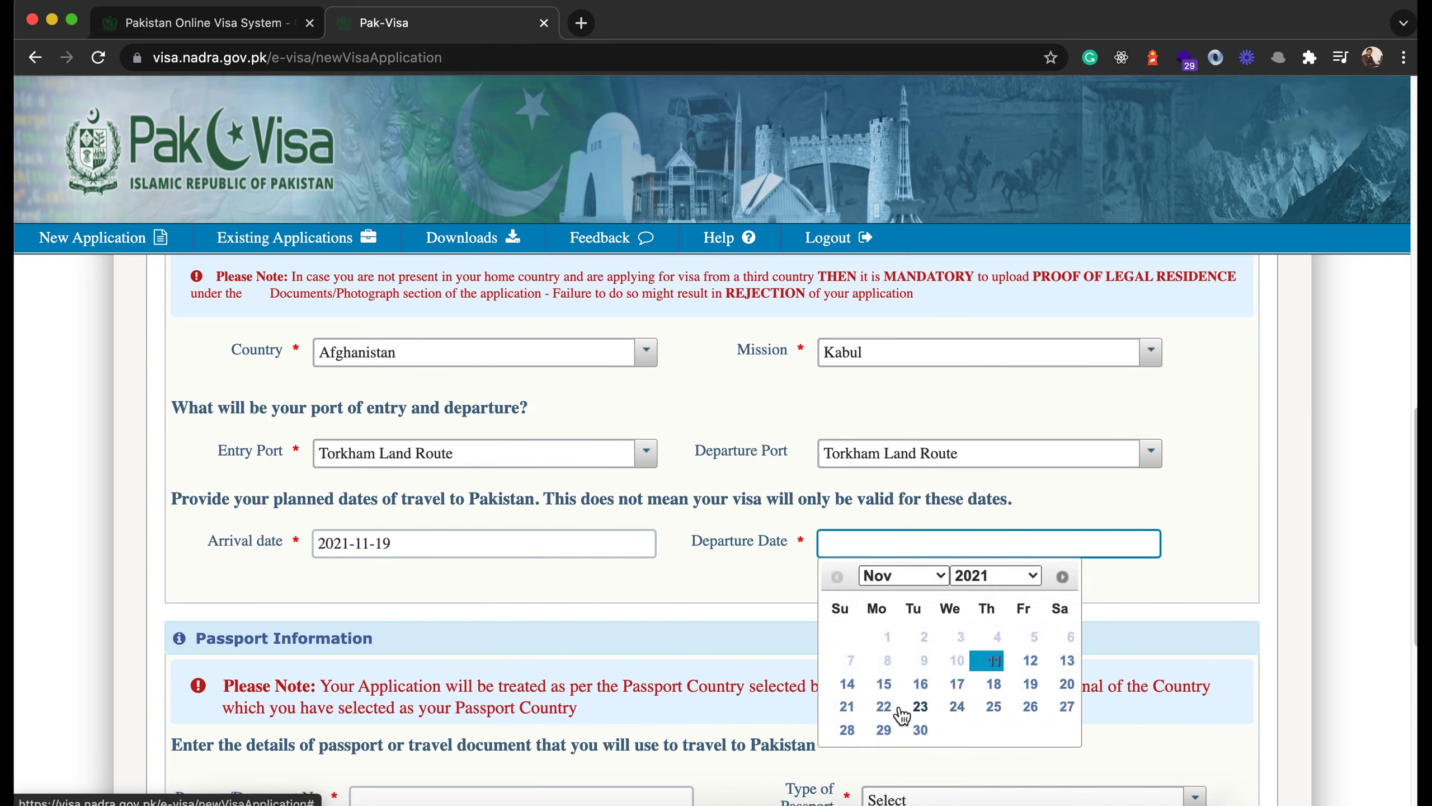
{"action": "left_click", "coordinate": [922, 710]}
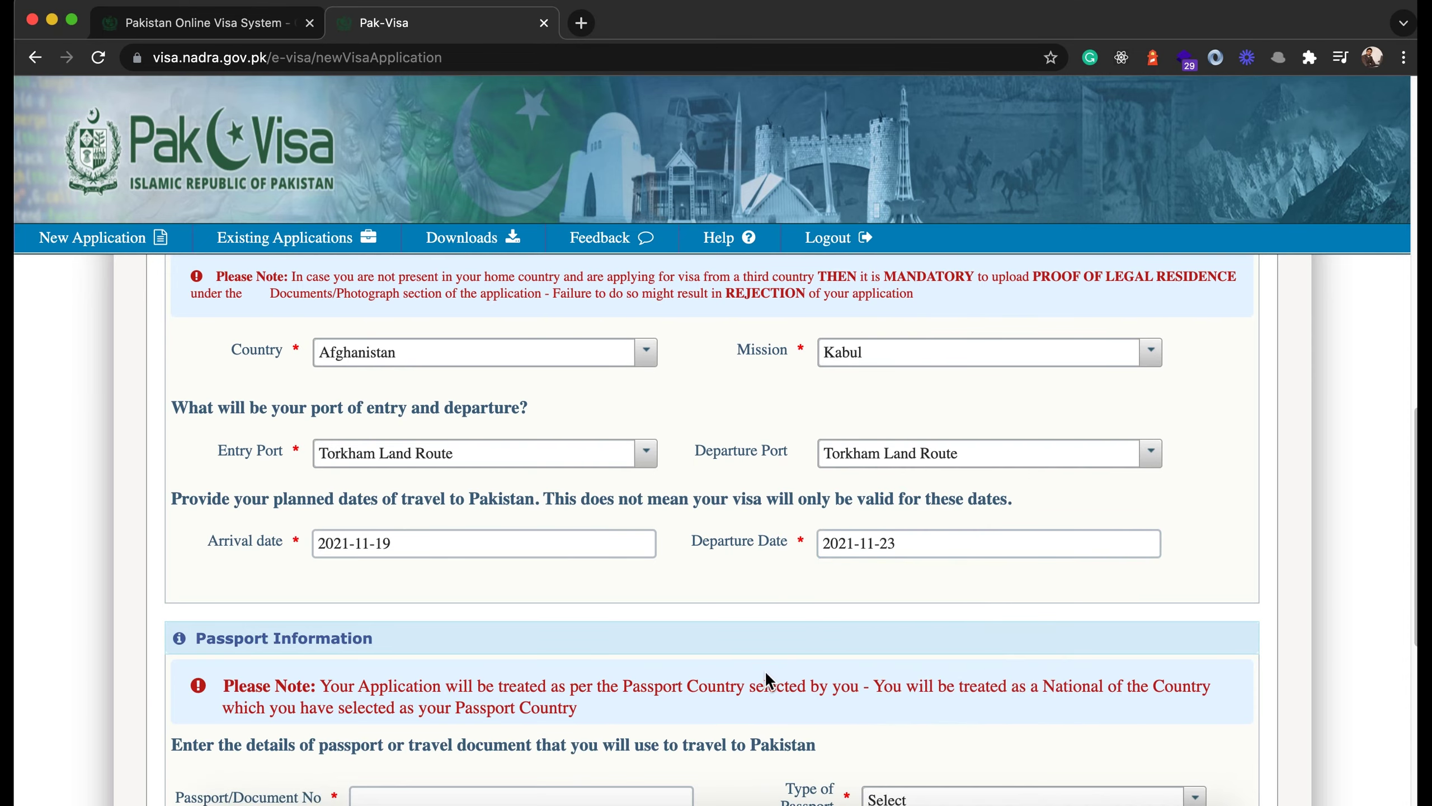
{"action": "scroll", "coordinate": [766, 671], "scroll_direction": "down", "scroll_amount": 5}
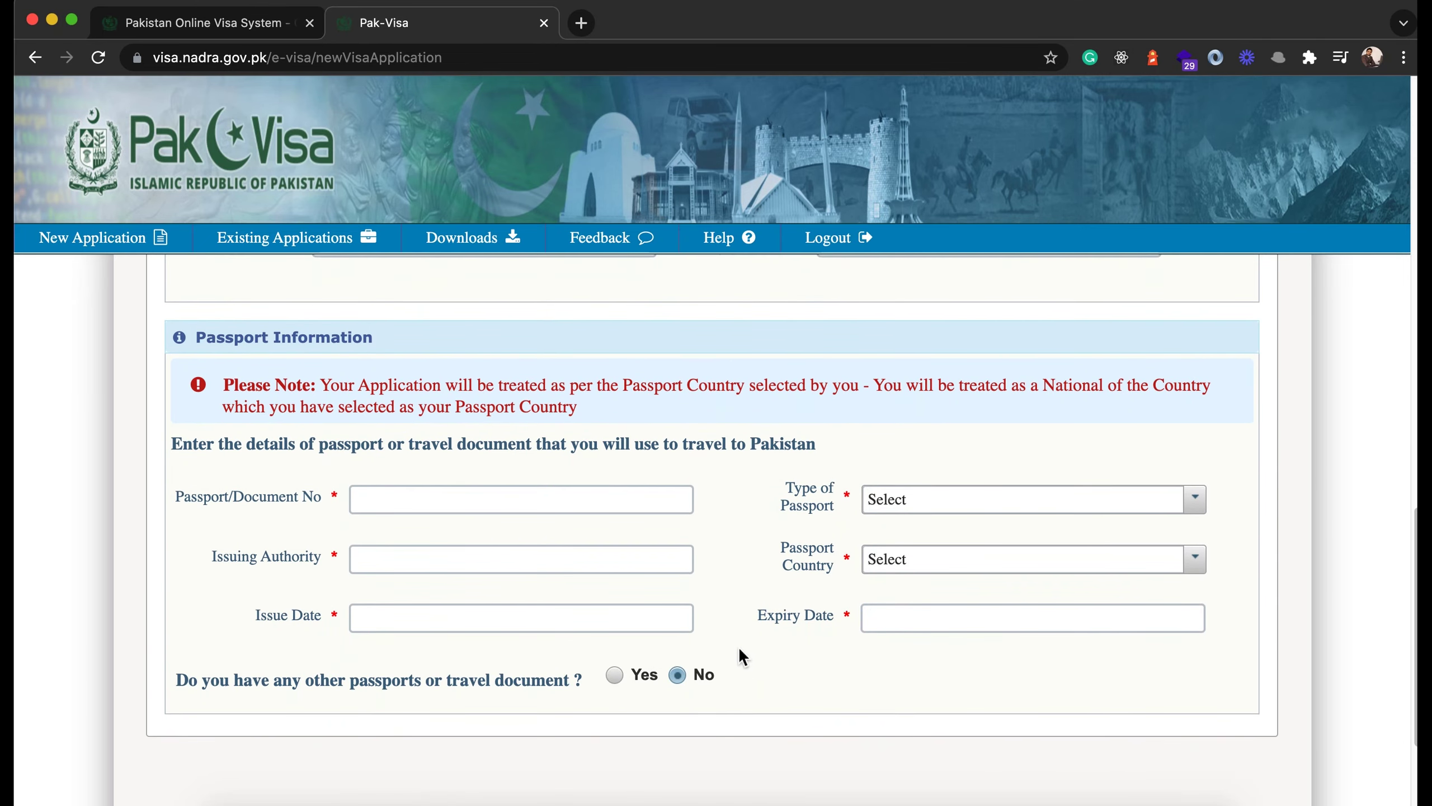
{"action": "left_click", "coordinate": [436, 500]}
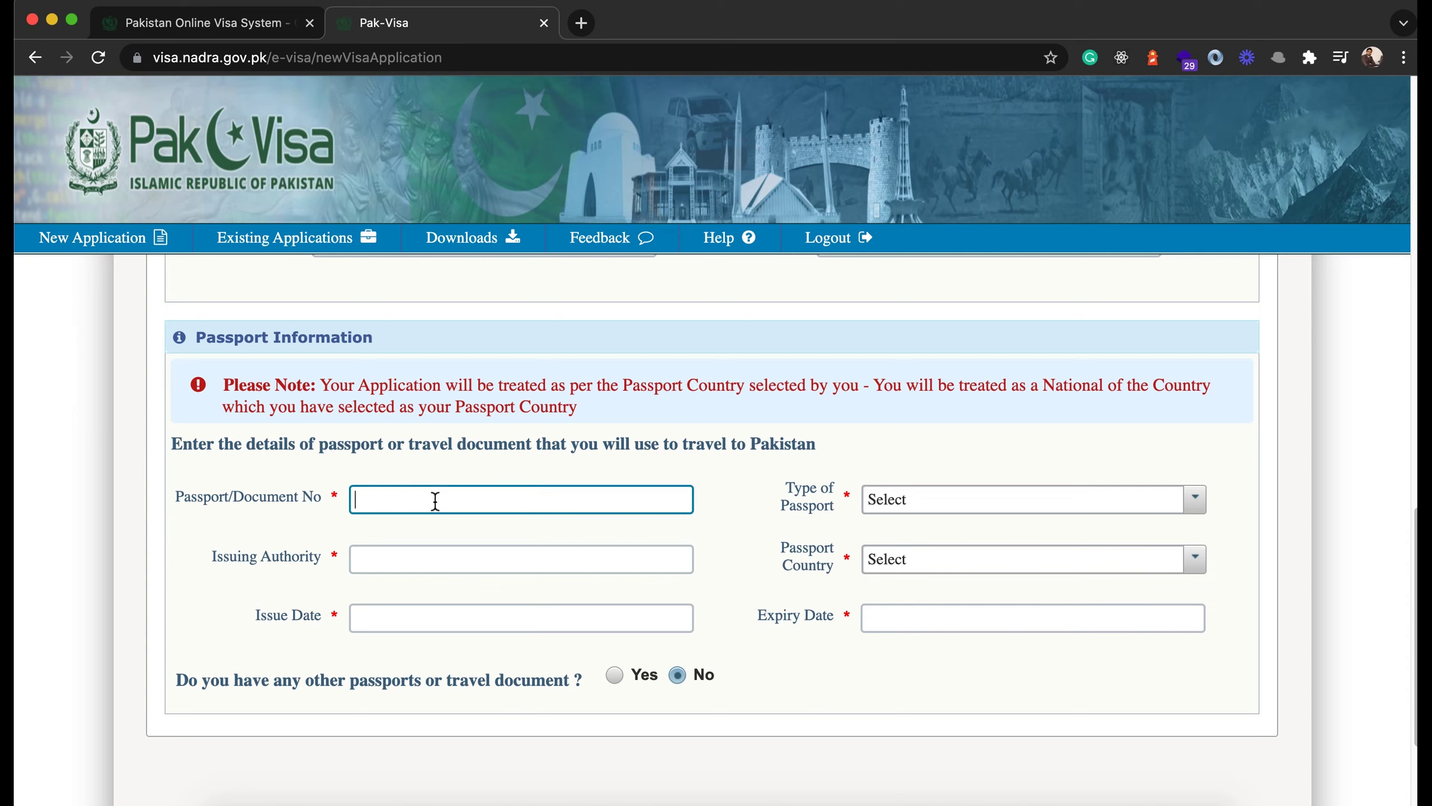
{"action": "left_click", "coordinate": [401, 561]}
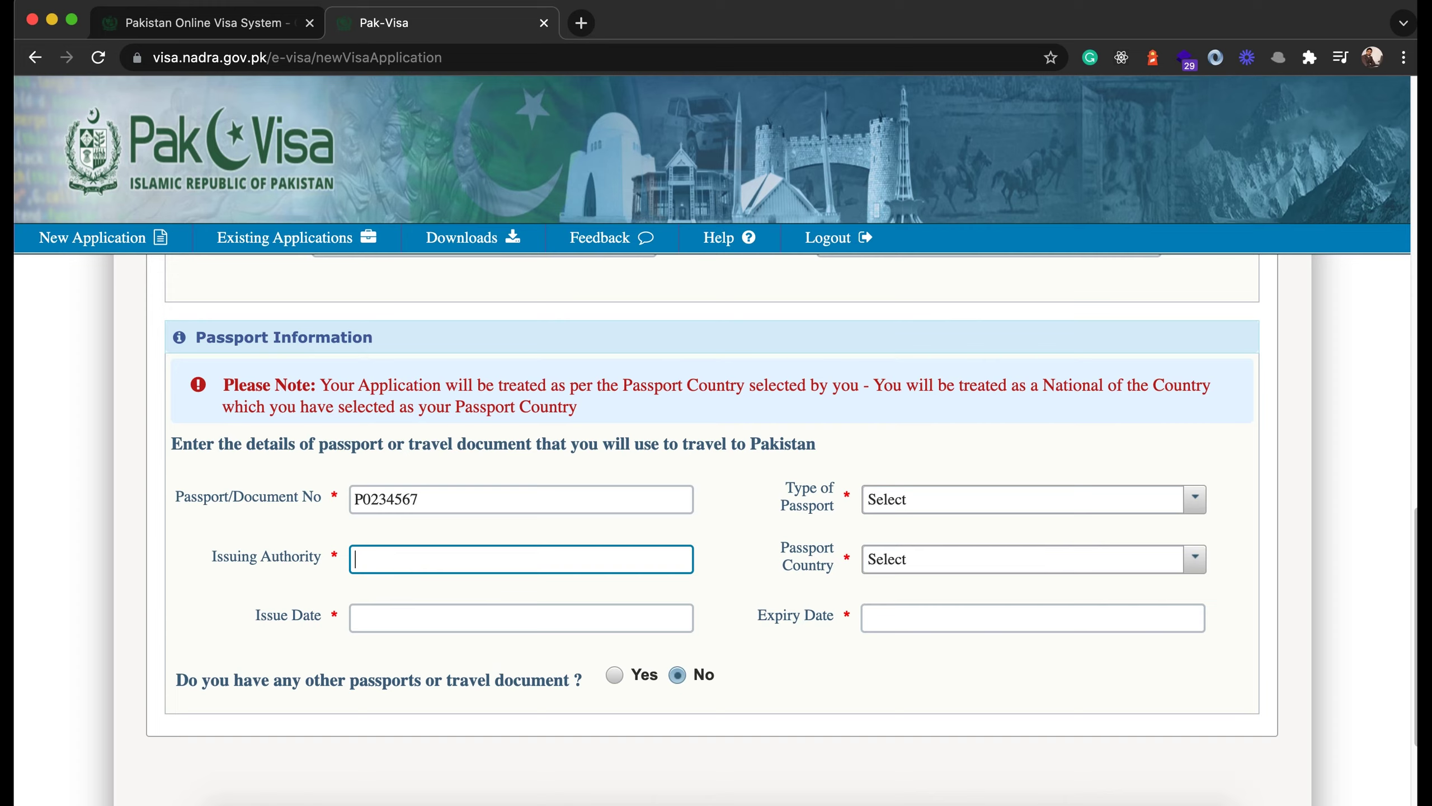
{"action": "type", "text": "bul Central Passport dempantm"}
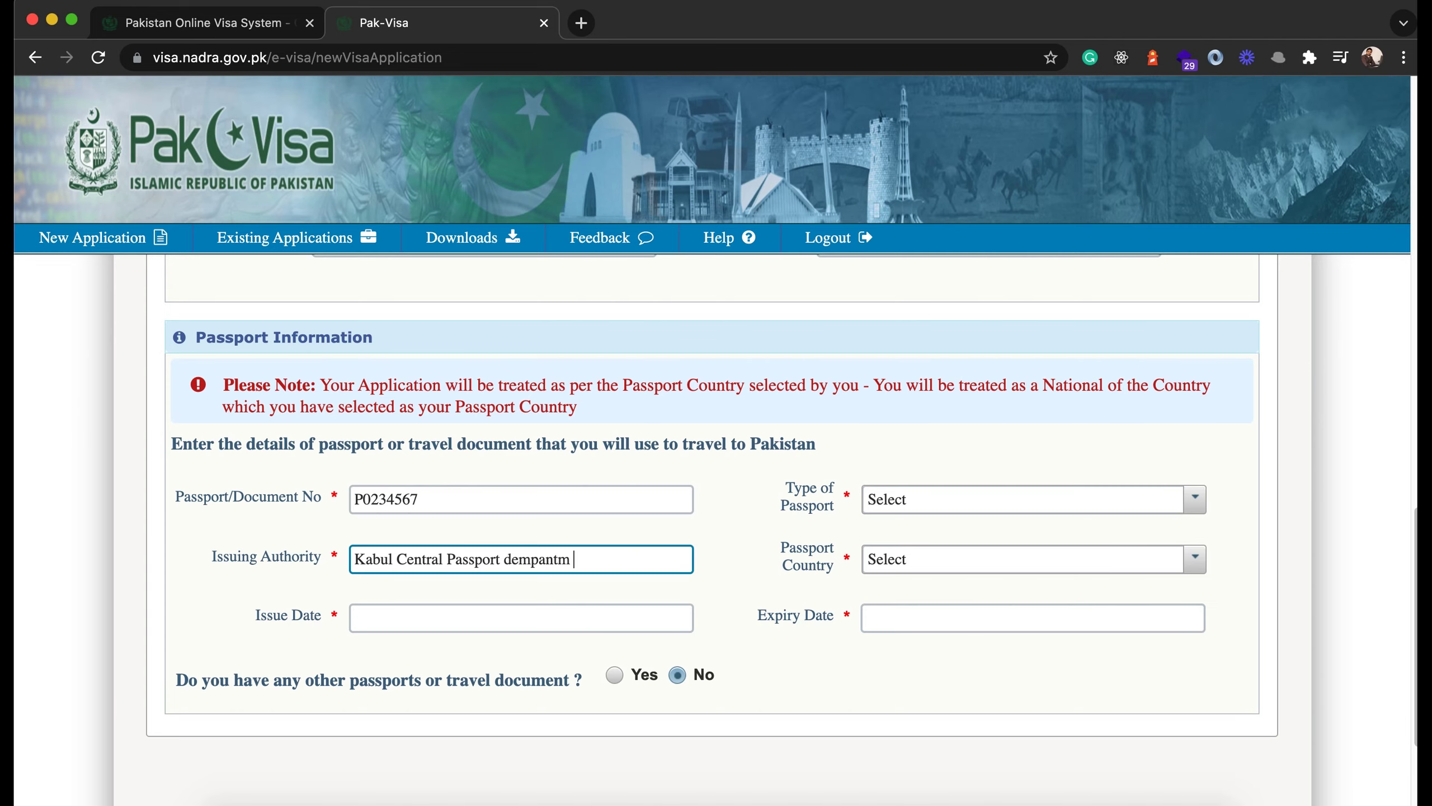
{"action": "type", "text": " MOI"}
{"action": "scroll", "coordinate": [770, 555], "scroll_direction": "down", "scroll_amount": 2}
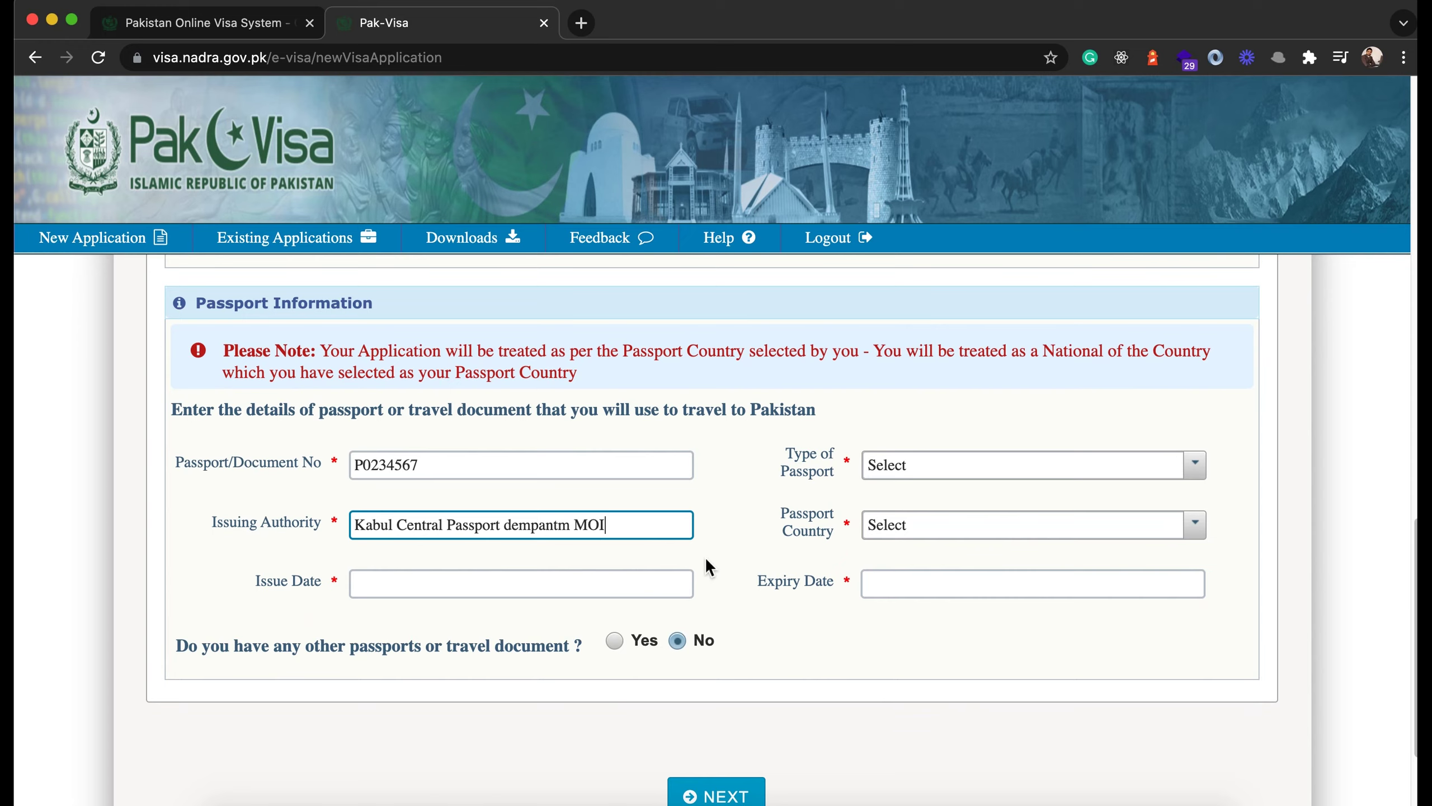
{"action": "left_click", "coordinate": [953, 469]}
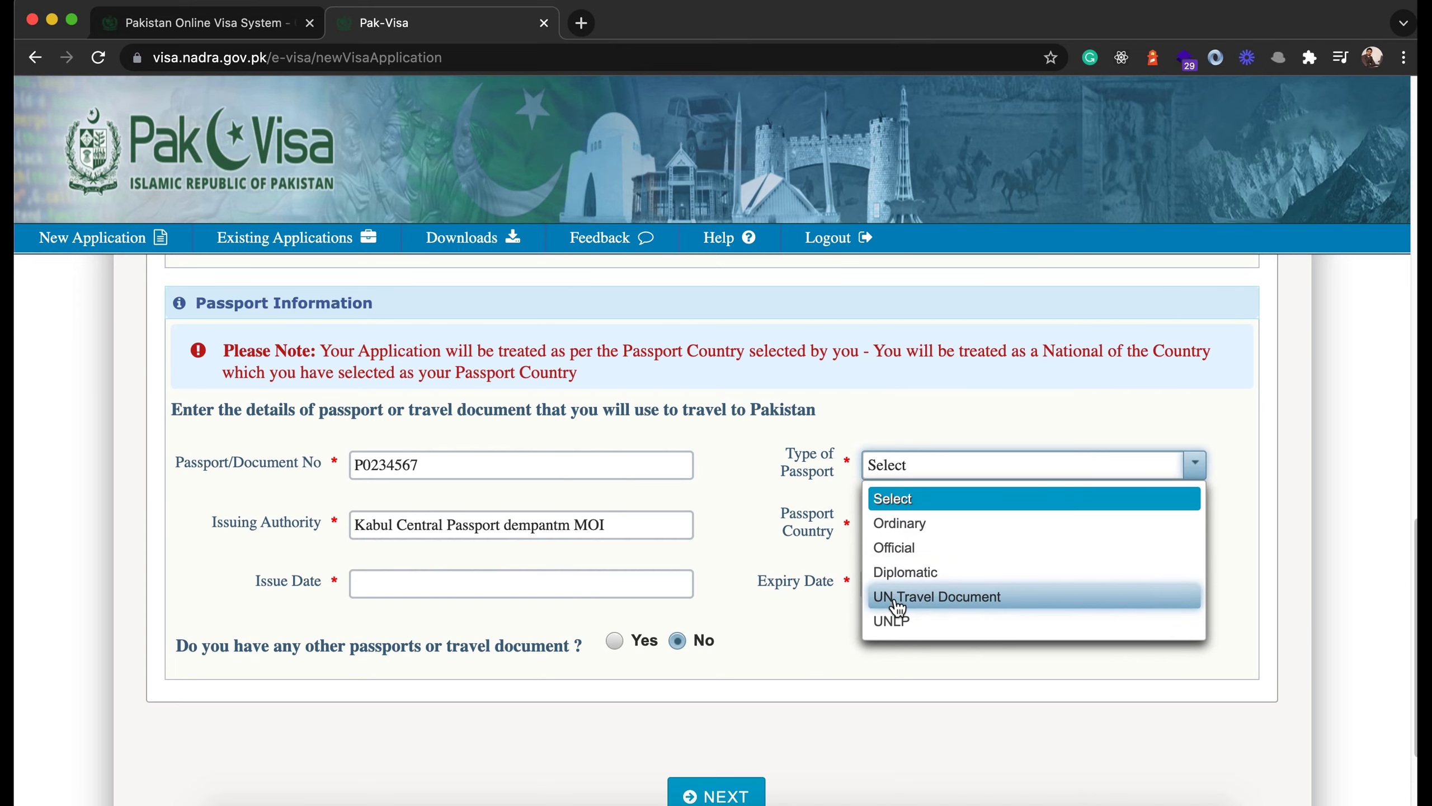
Step: Set the passport type to Ordinary and the passport country to Afghanistan
{"action": "left_click", "coordinate": [921, 535]}
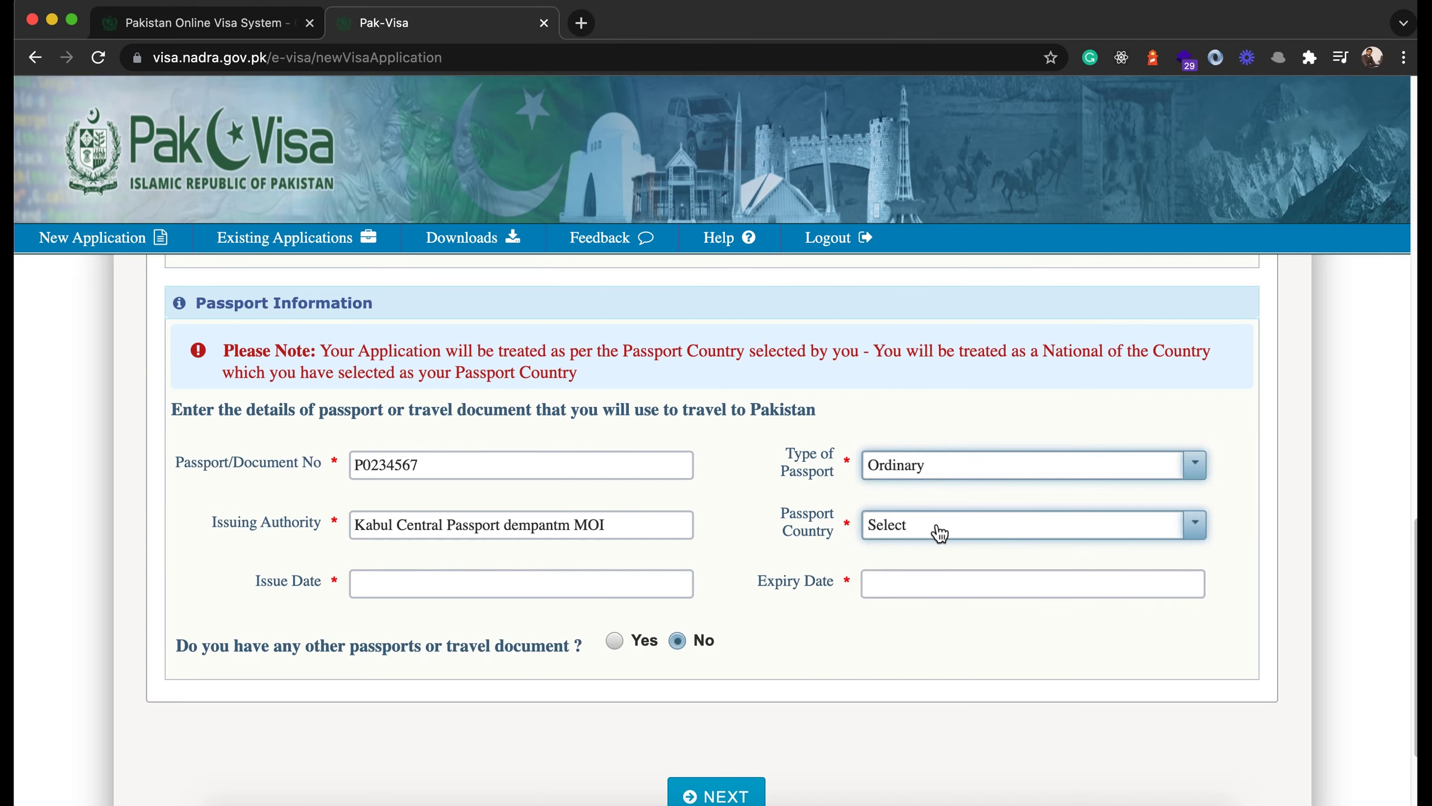
{"action": "left_click", "coordinate": [939, 537]}
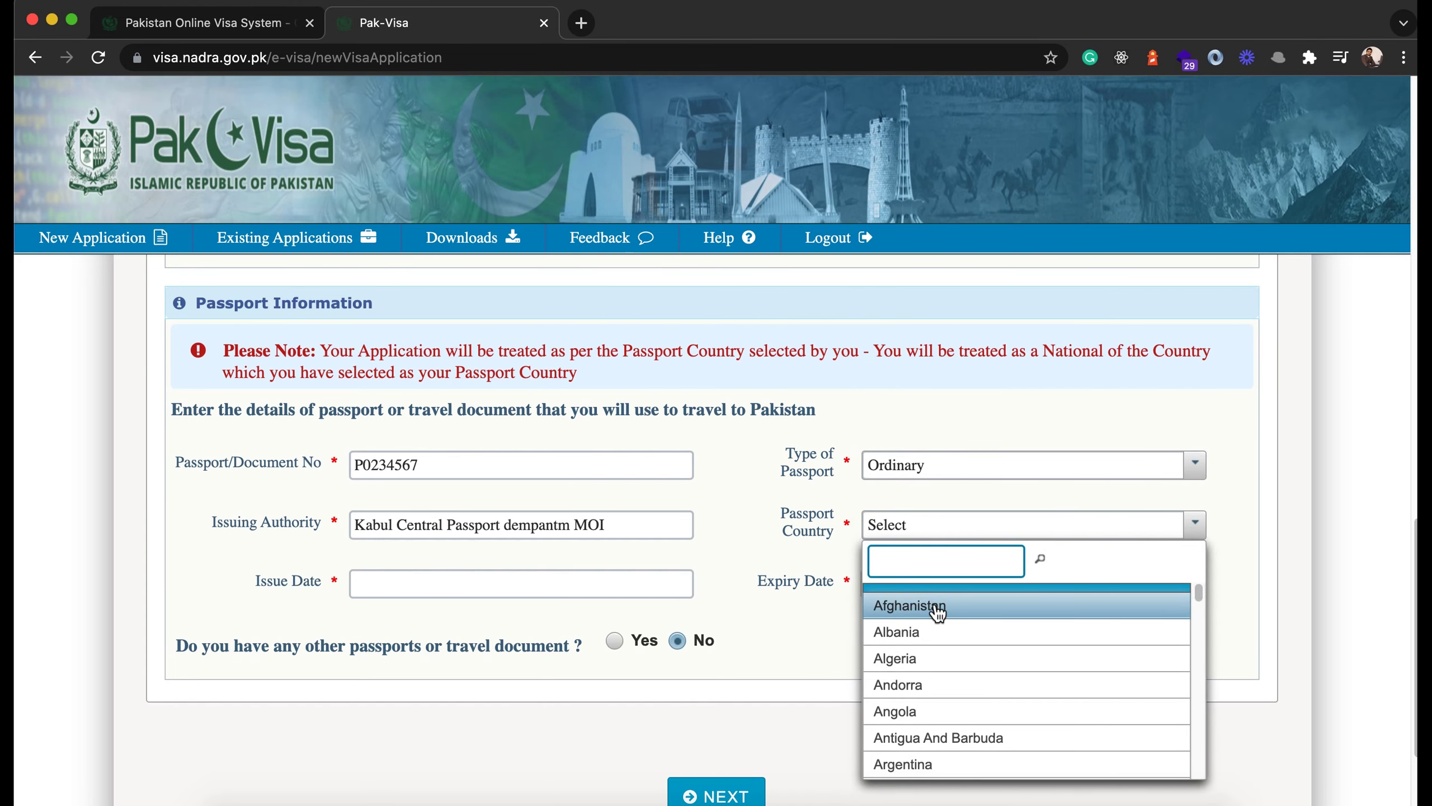
{"action": "left_click", "coordinate": [937, 608]}
Step: Set the passport issue date to 2021-11-02 and expiry date to 2026-11-11
{"action": "left_click", "coordinate": [388, 587]}
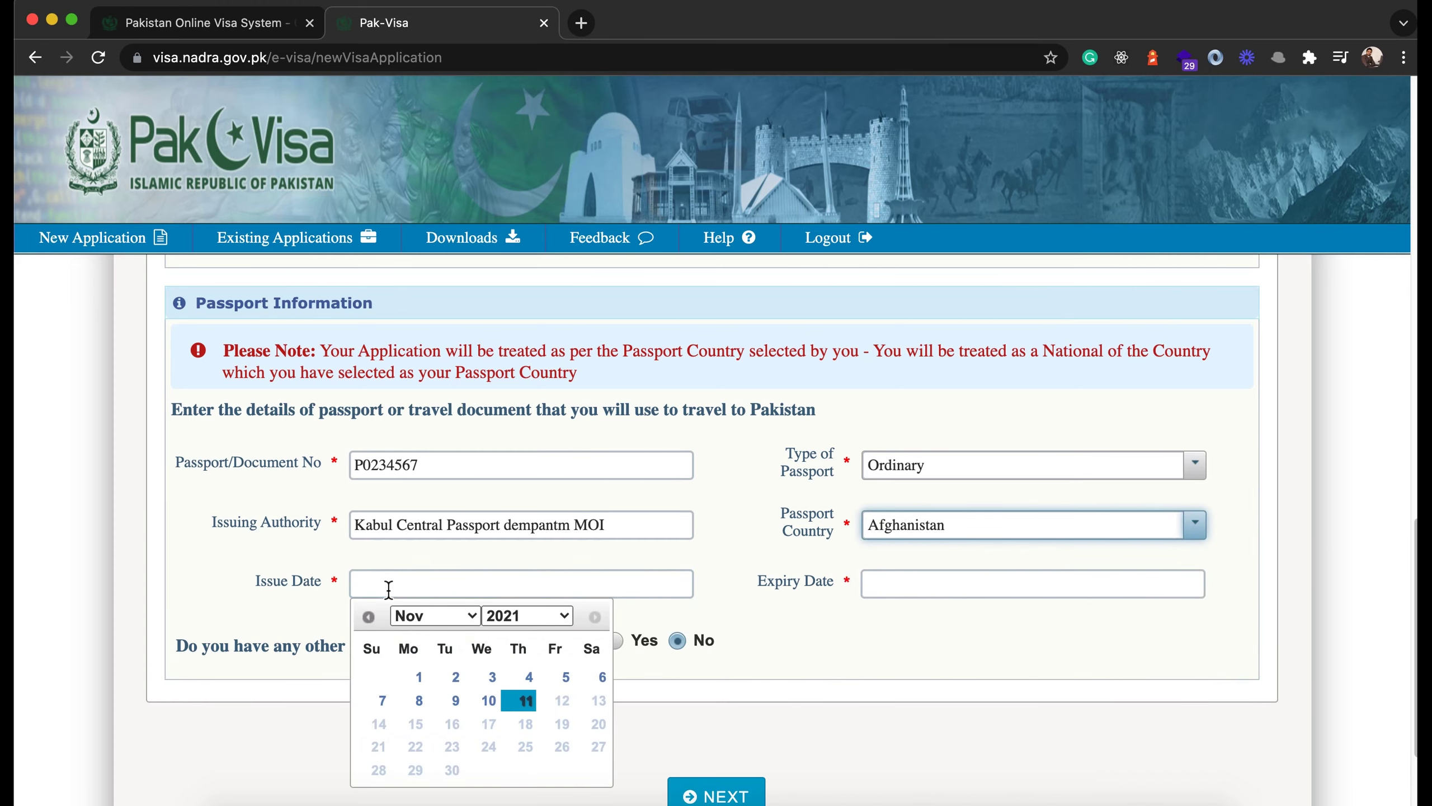
{"action": "left_click", "coordinate": [456, 678]}
{"action": "left_click", "coordinate": [923, 590]}
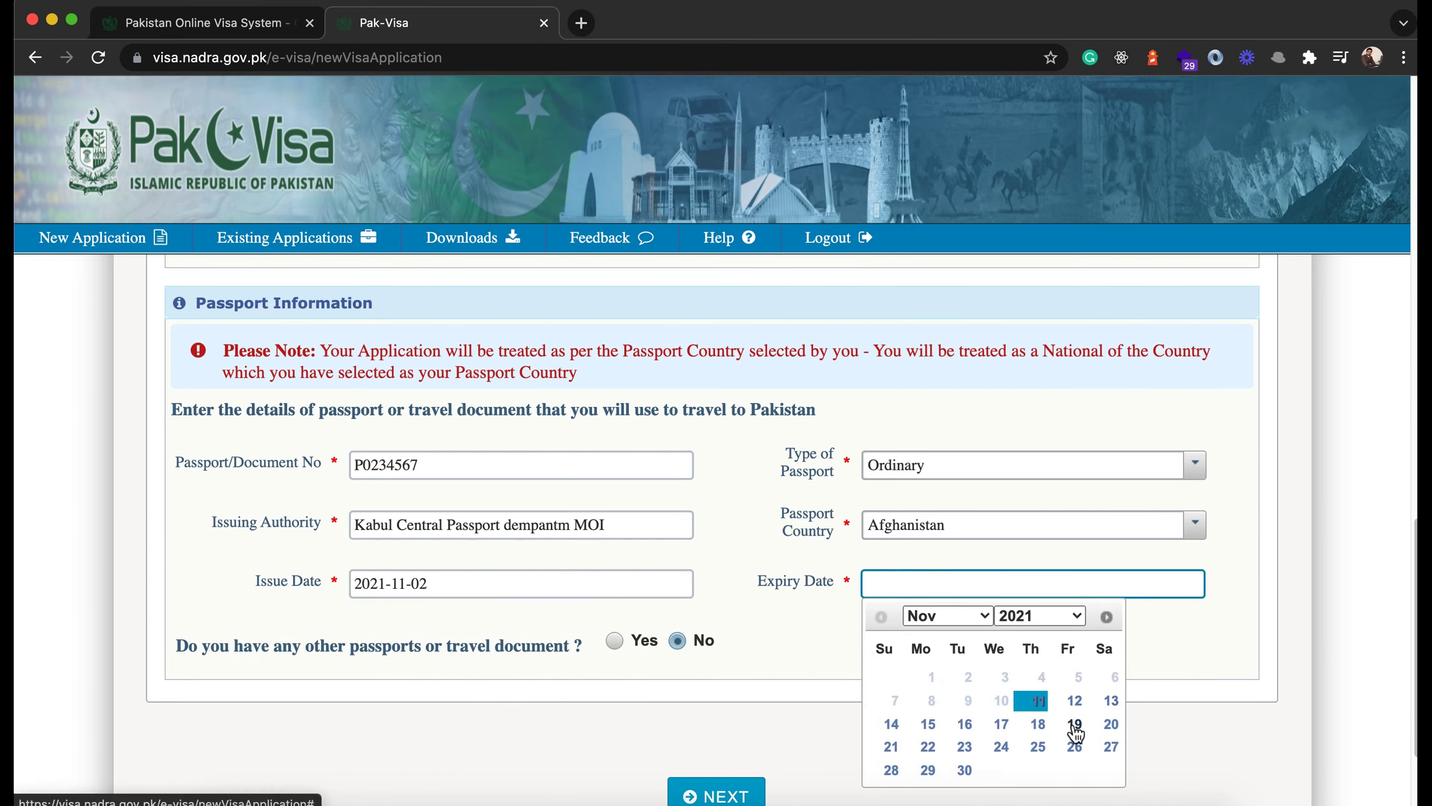
{"action": "left_click", "coordinate": [1039, 614]}
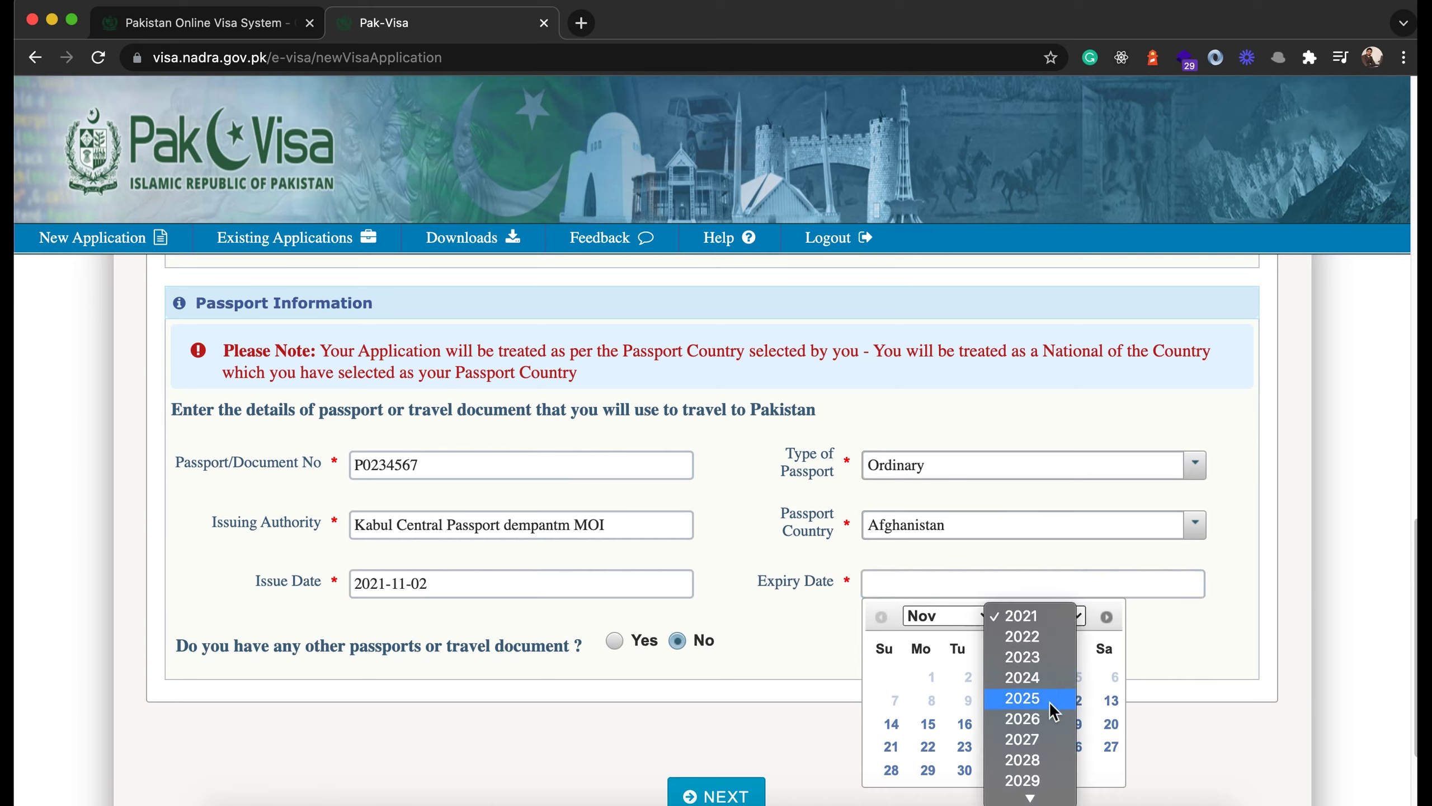
{"action": "left_click", "coordinate": [1037, 719]}
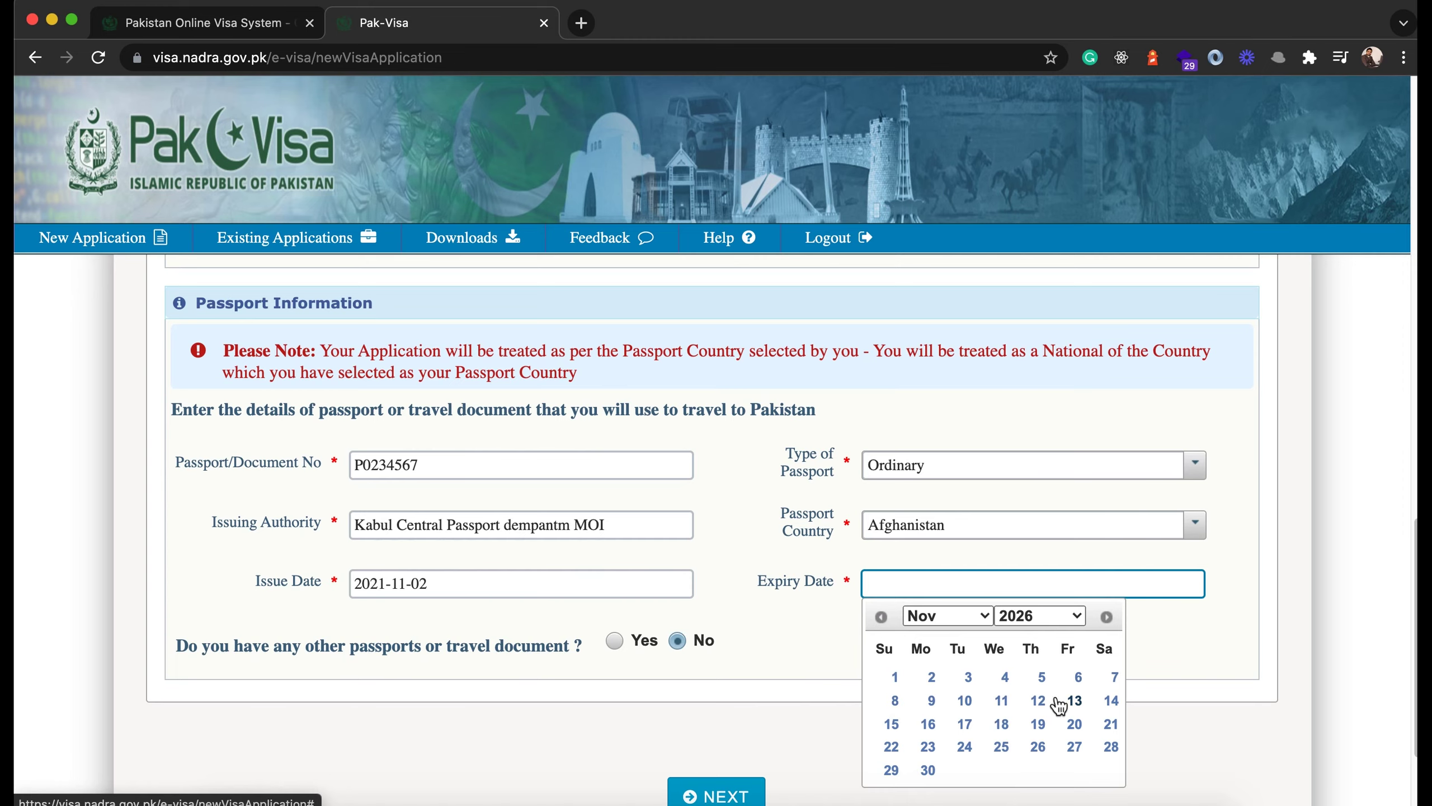
{"action": "left_click", "coordinate": [1001, 700]}
{"action": "scroll", "coordinate": [750, 668], "scroll_direction": "down", "scroll_amount": 3}
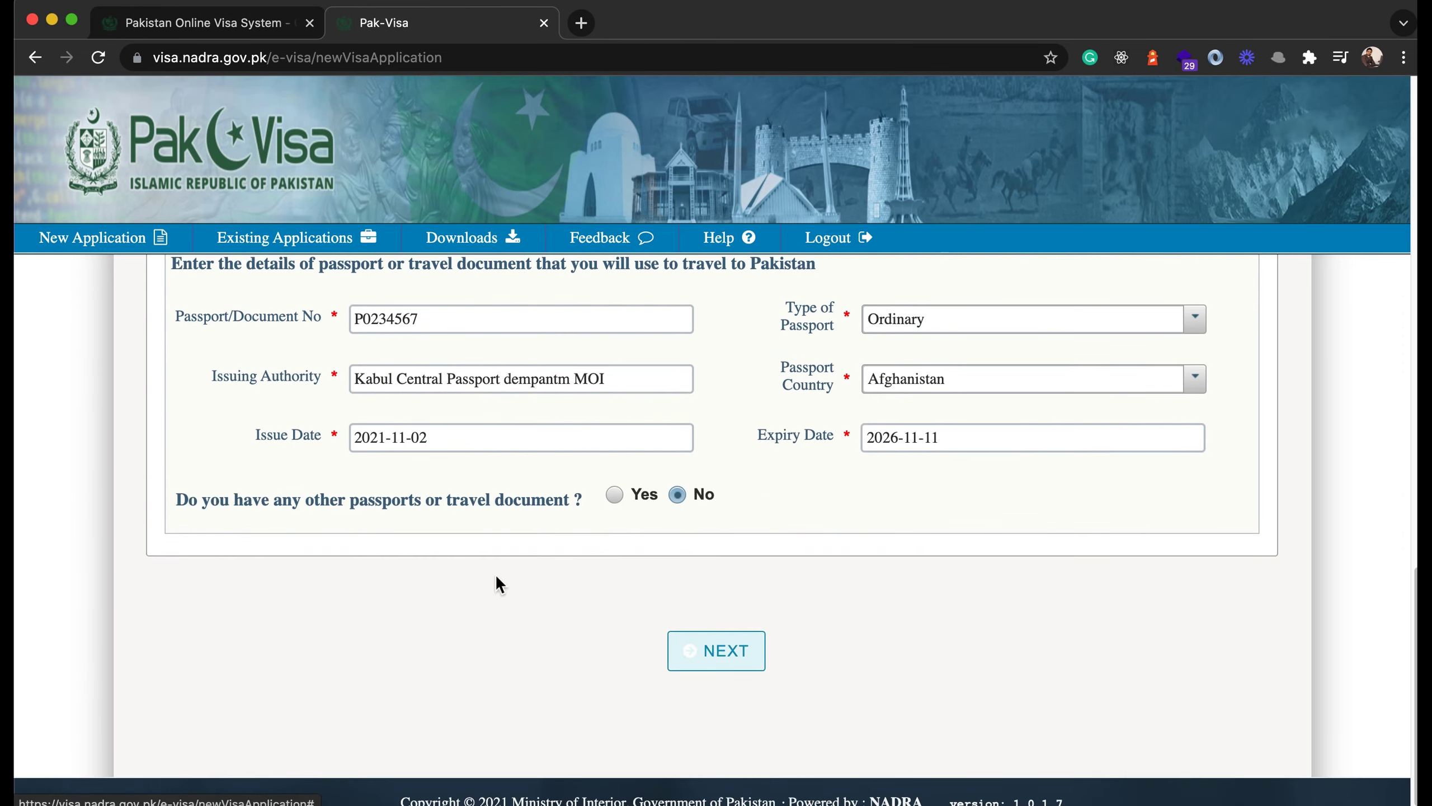
{"action": "left_click_drag", "start_coordinate": [176, 499], "coordinate": [823, 504]}
Step: Advance past the completed passport details to the Personal Information page via NEXT
{"action": "left_click", "coordinate": [842, 510]}
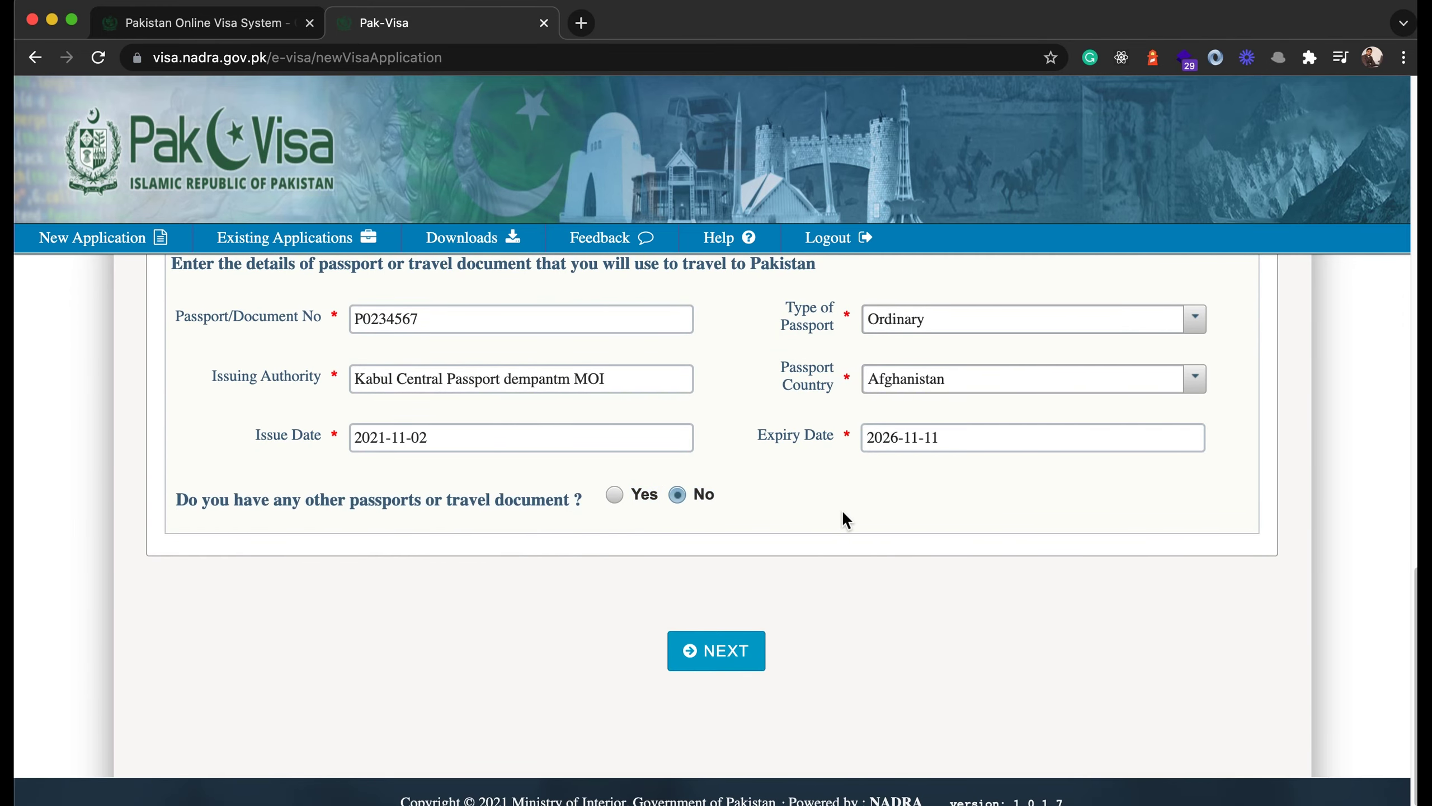
{"action": "left_click", "coordinate": [721, 647]}
{"action": "left_click", "coordinate": [724, 649]}
{"action": "left_click", "coordinate": [720, 652]}
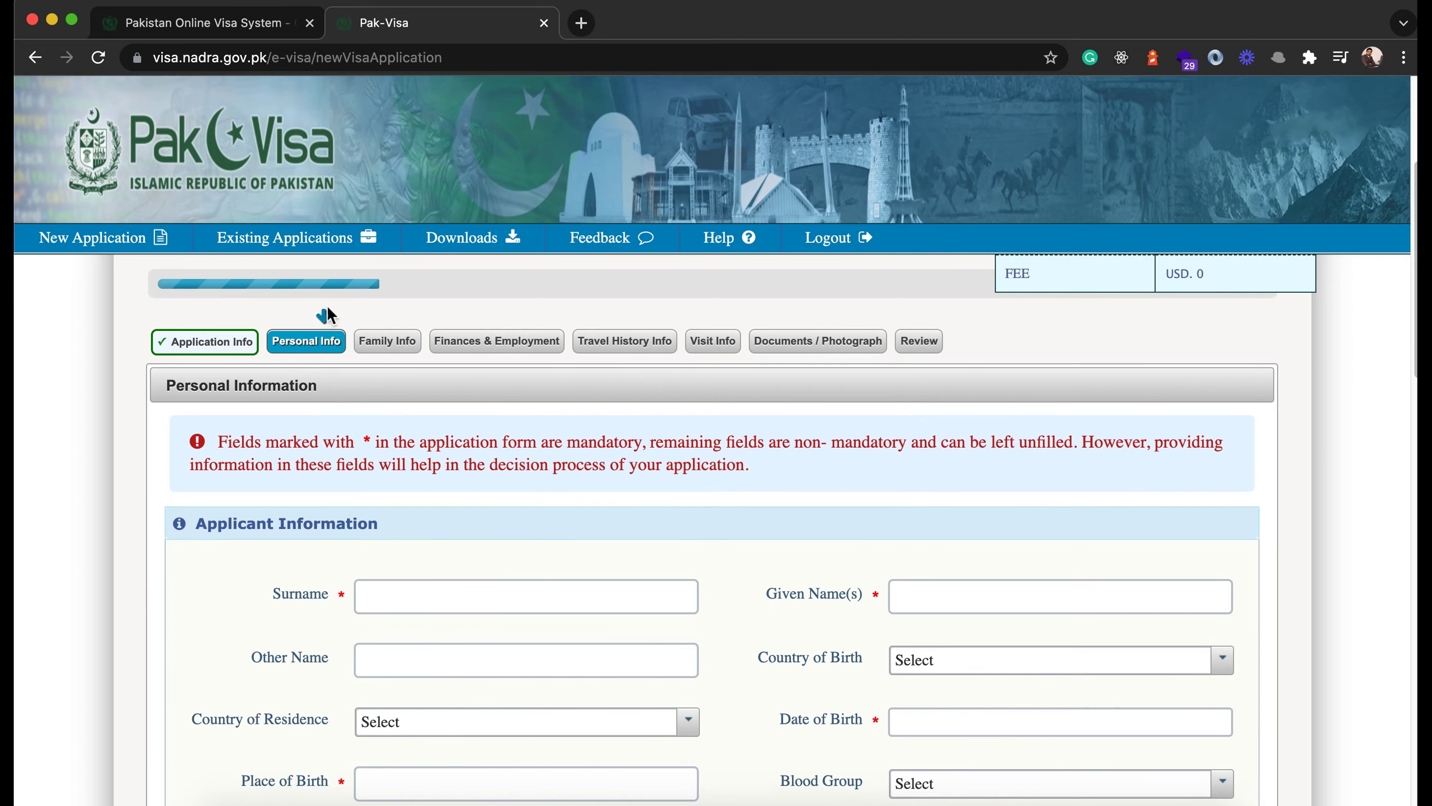
Step: Enter the applicant's surname and given name, leaving the other name blank
{"action": "scroll", "coordinate": [518, 484], "scroll_direction": "down", "scroll_amount": 4}
{"action": "left_click", "coordinate": [447, 354]}
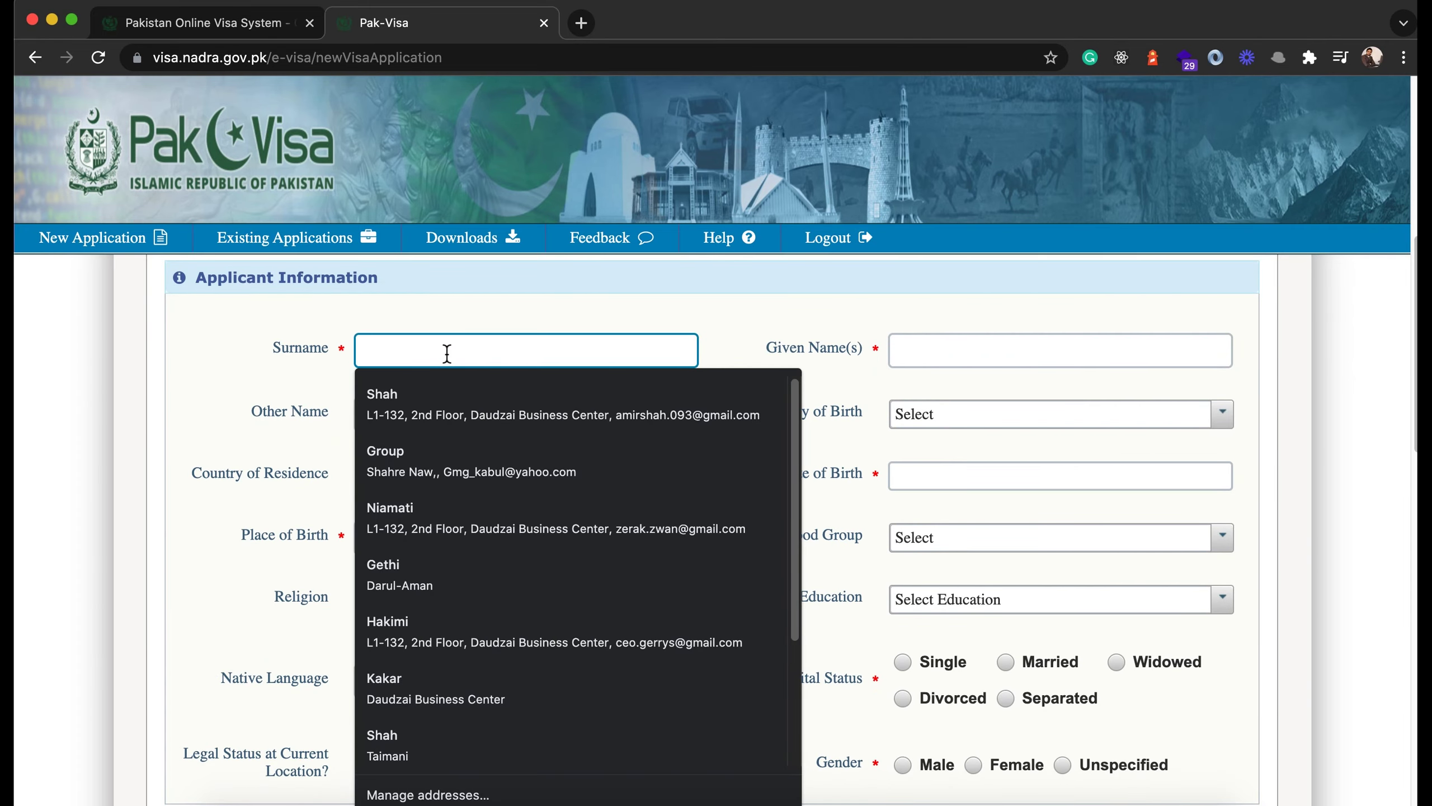
{"action": "key", "text": "Escape"}
{"action": "key", "text": "Tab"}
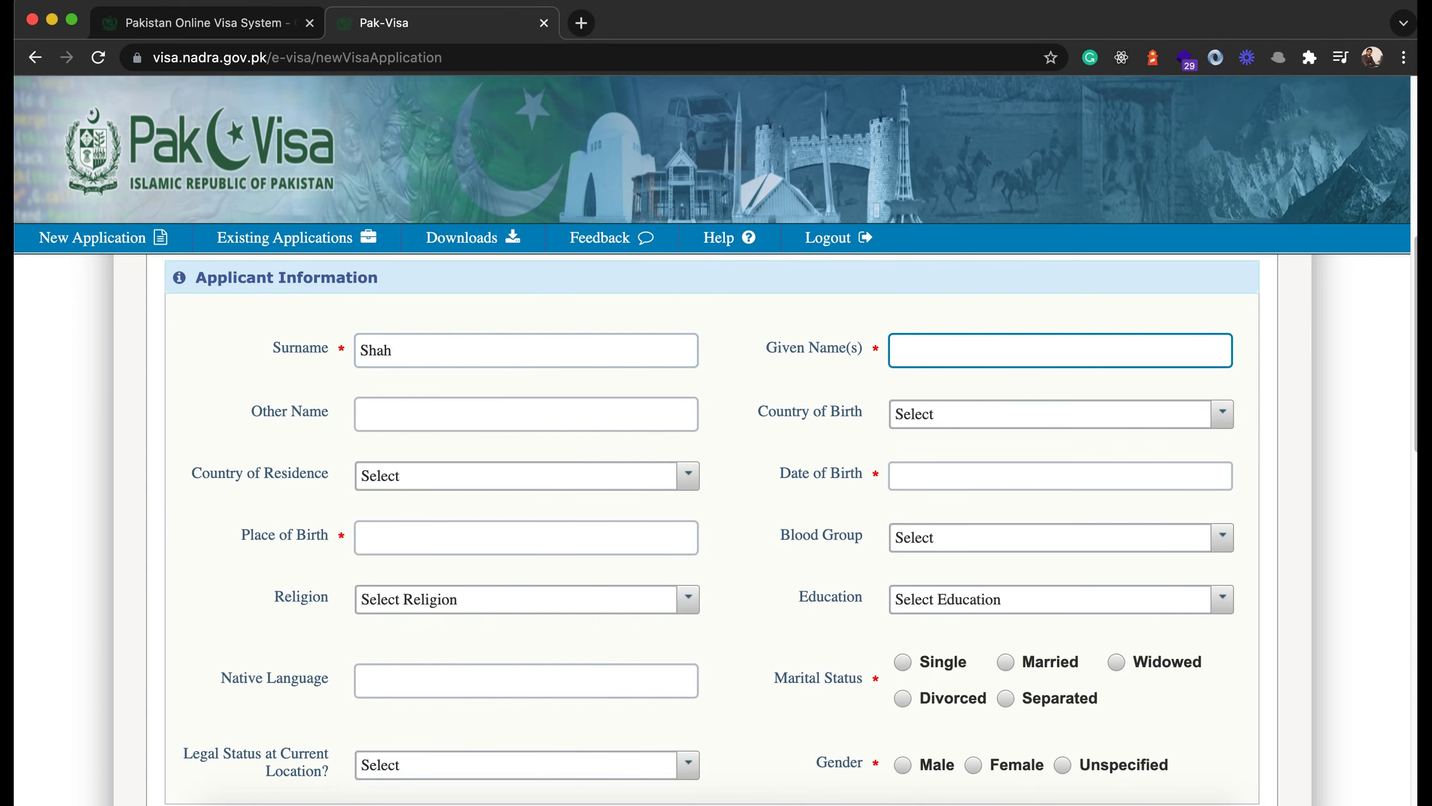
{"action": "key", "text": "Tab"}
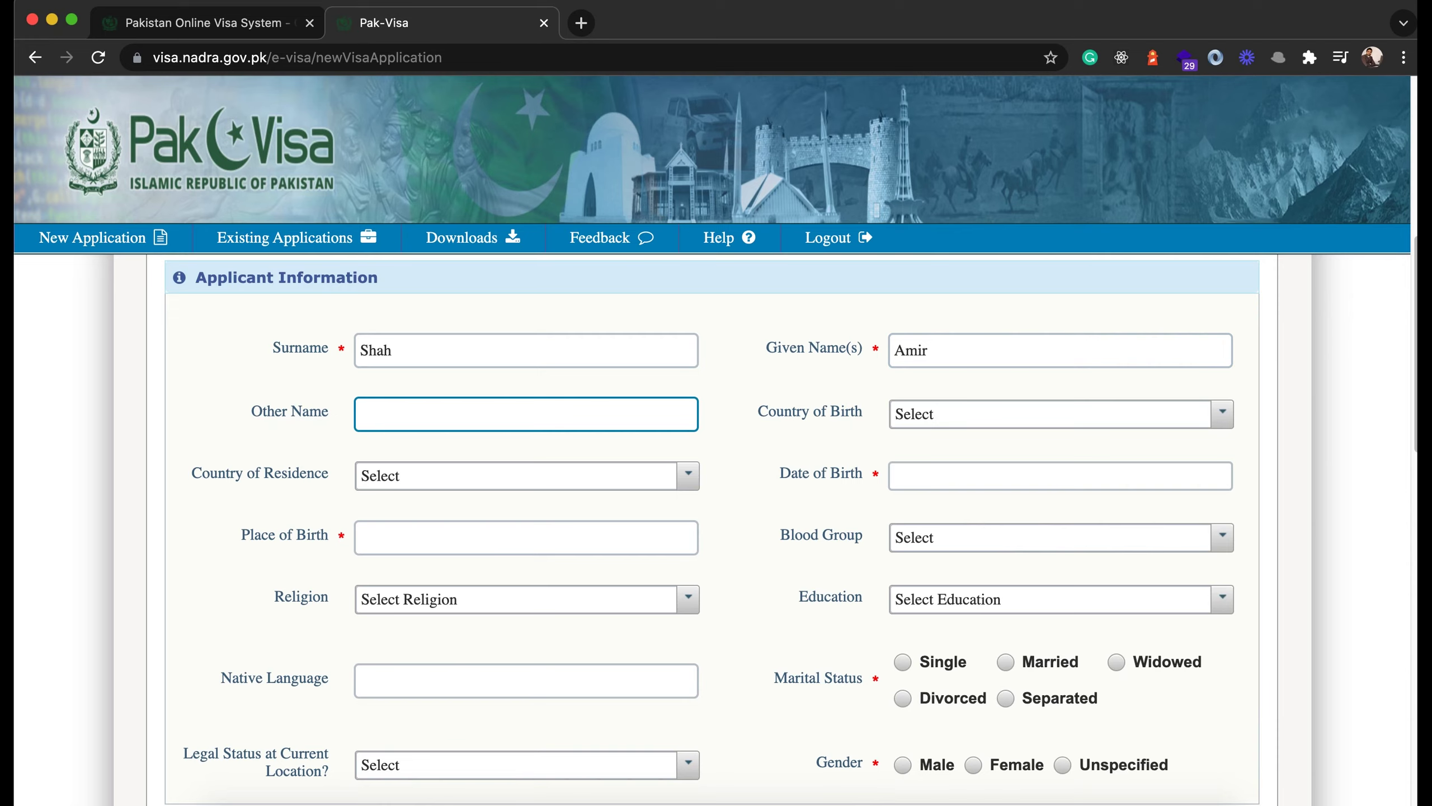
{"action": "key", "text": "Tab"}
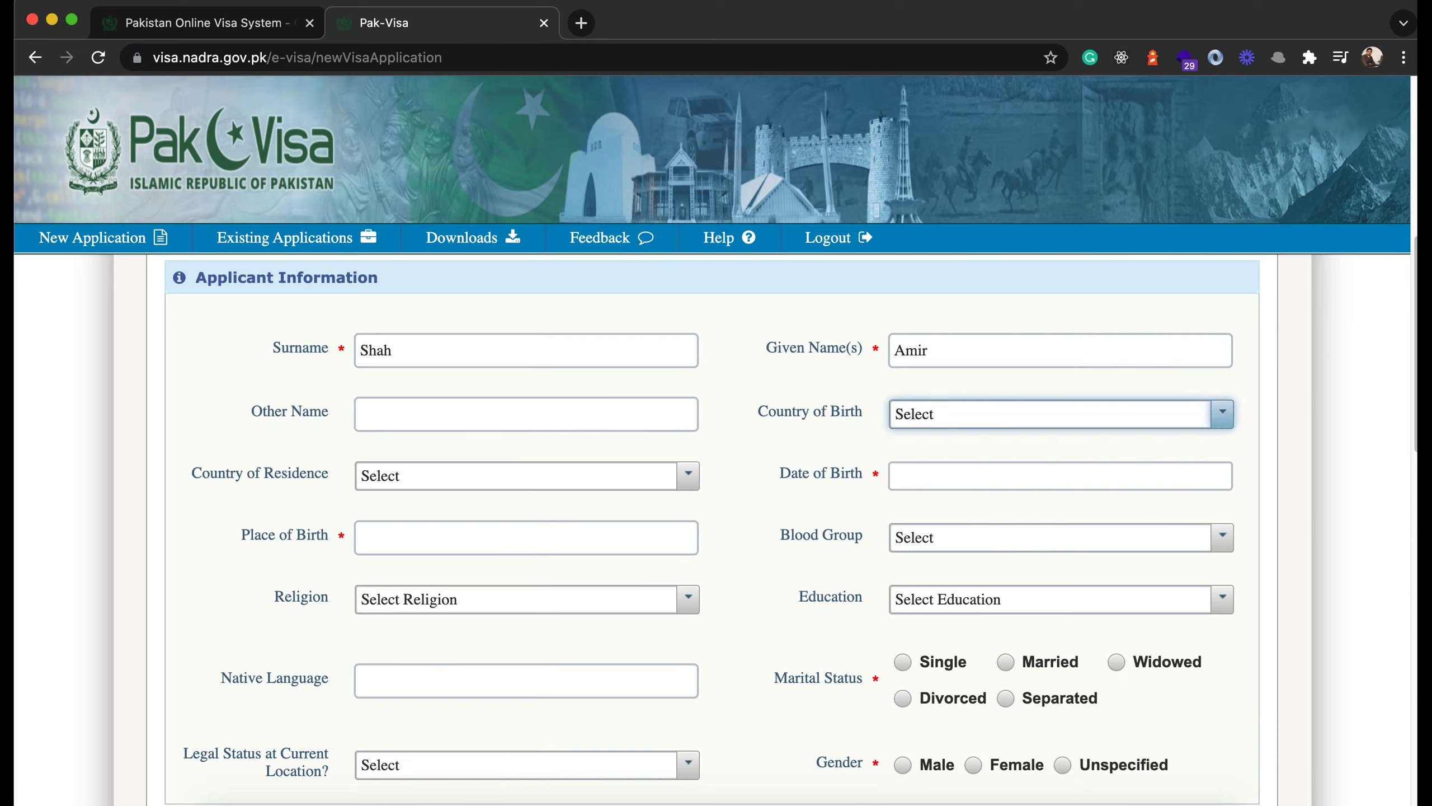
Step: Set both country of birth and country of residence to Afghanistan
{"action": "left_click", "coordinate": [1091, 426]}
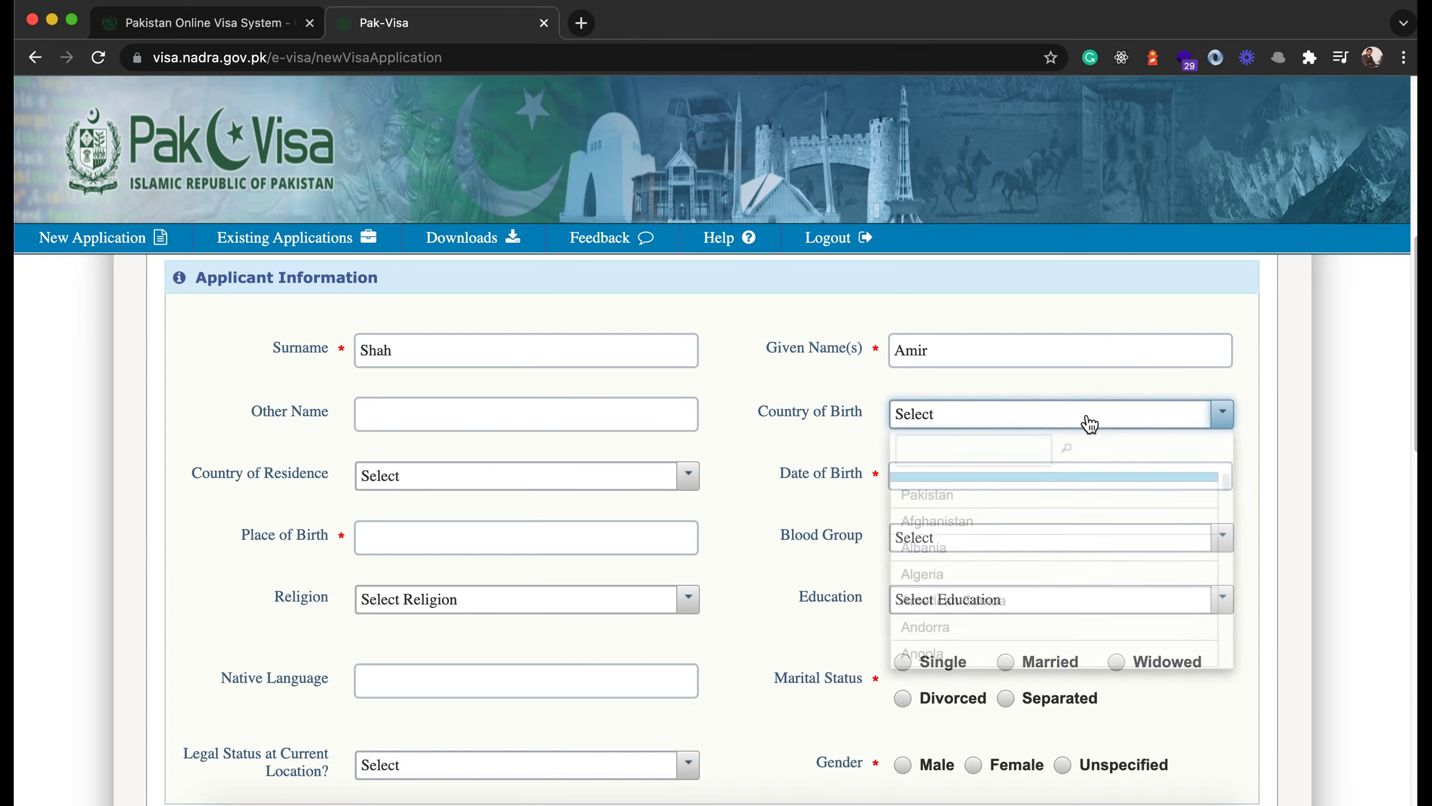
{"action": "left_click", "coordinate": [984, 527]}
{"action": "scroll", "coordinate": [767, 508], "scroll_direction": "down", "scroll_amount": 1}
{"action": "scroll", "coordinate": [767, 508], "scroll_direction": "down", "scroll_amount": 1}
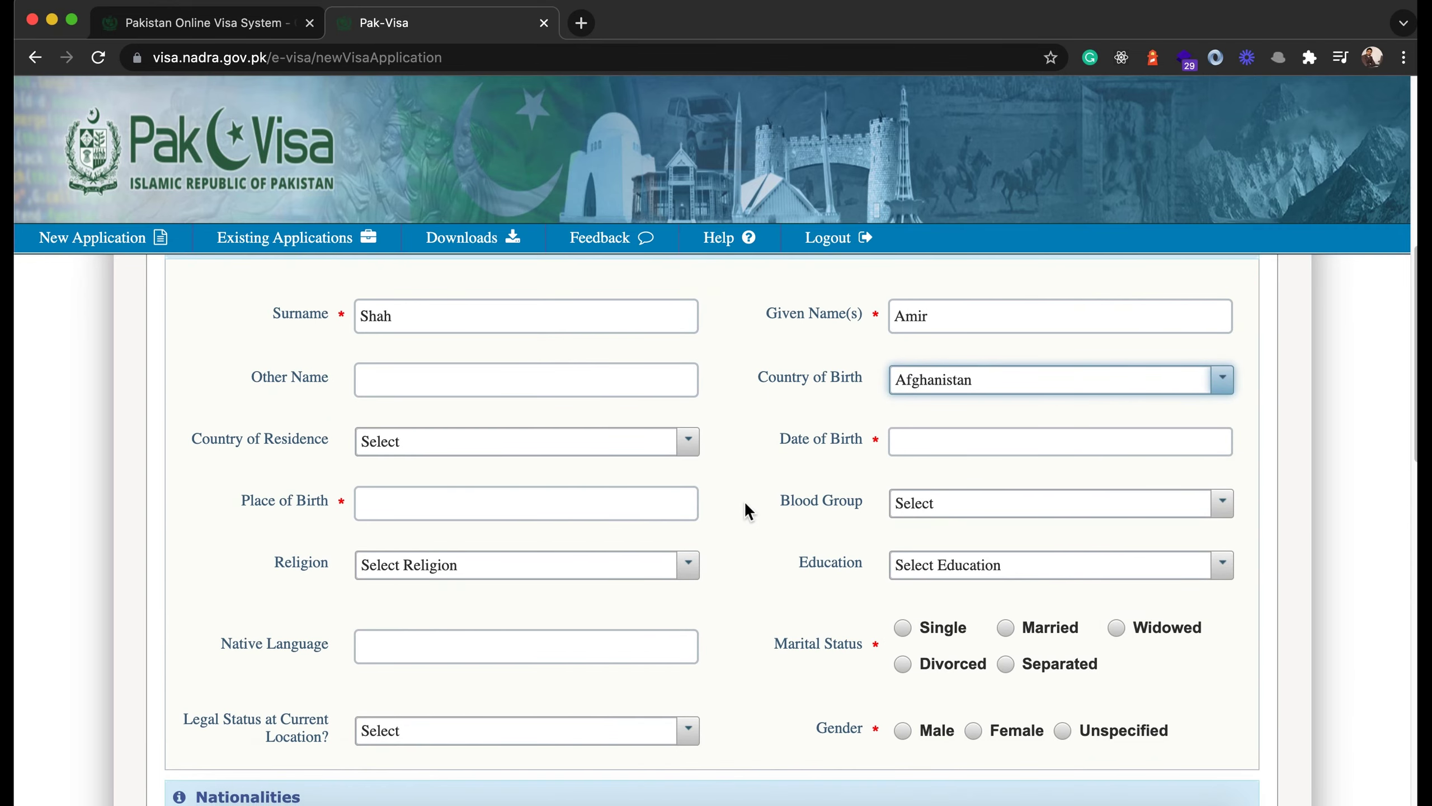
{"action": "left_click", "coordinate": [1043, 392]}
{"action": "scroll", "coordinate": [995, 467], "scroll_direction": "down", "scroll_amount": 10}
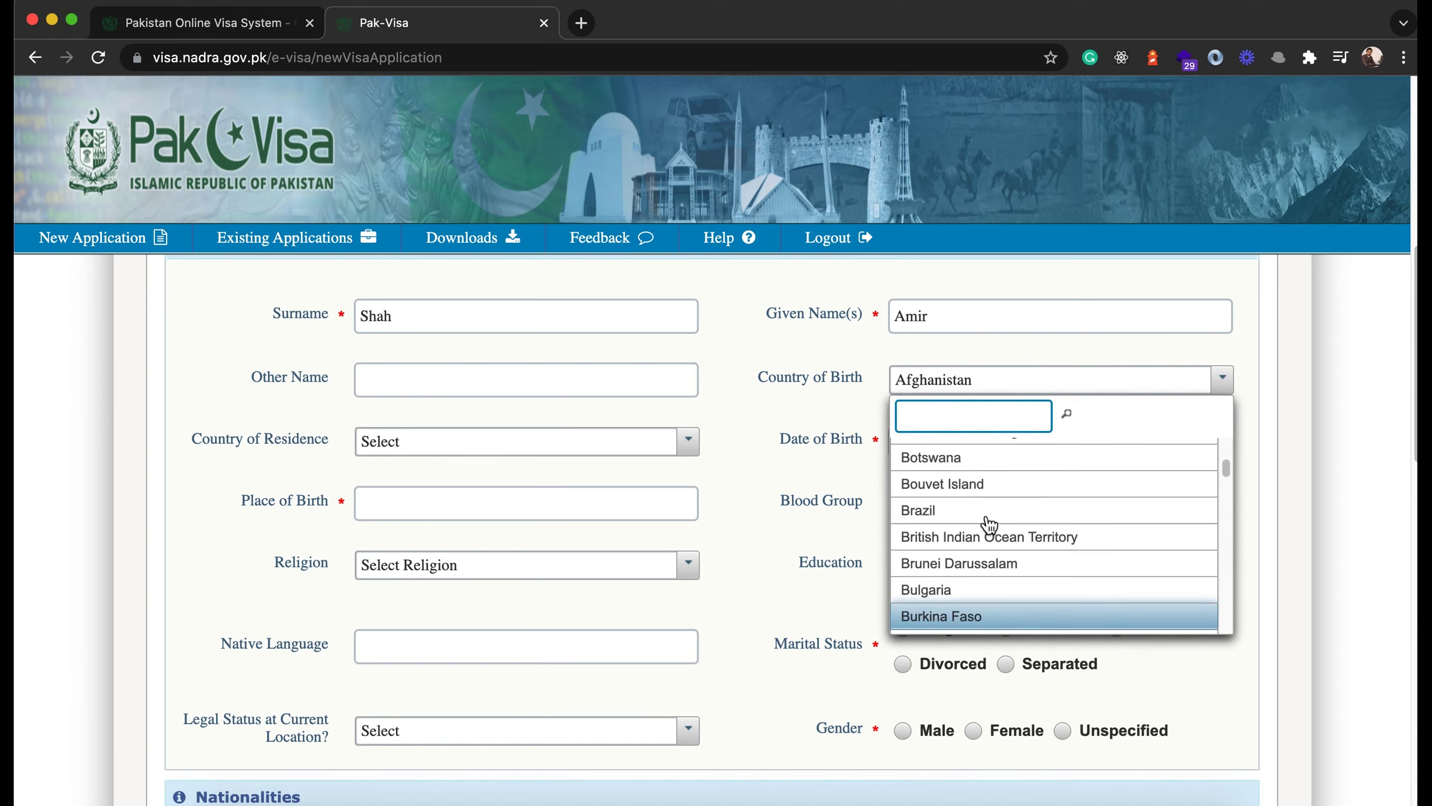
{"action": "scroll", "coordinate": [985, 518], "scroll_direction": "up", "scroll_amount": 10}
{"action": "left_click", "coordinate": [964, 486]}
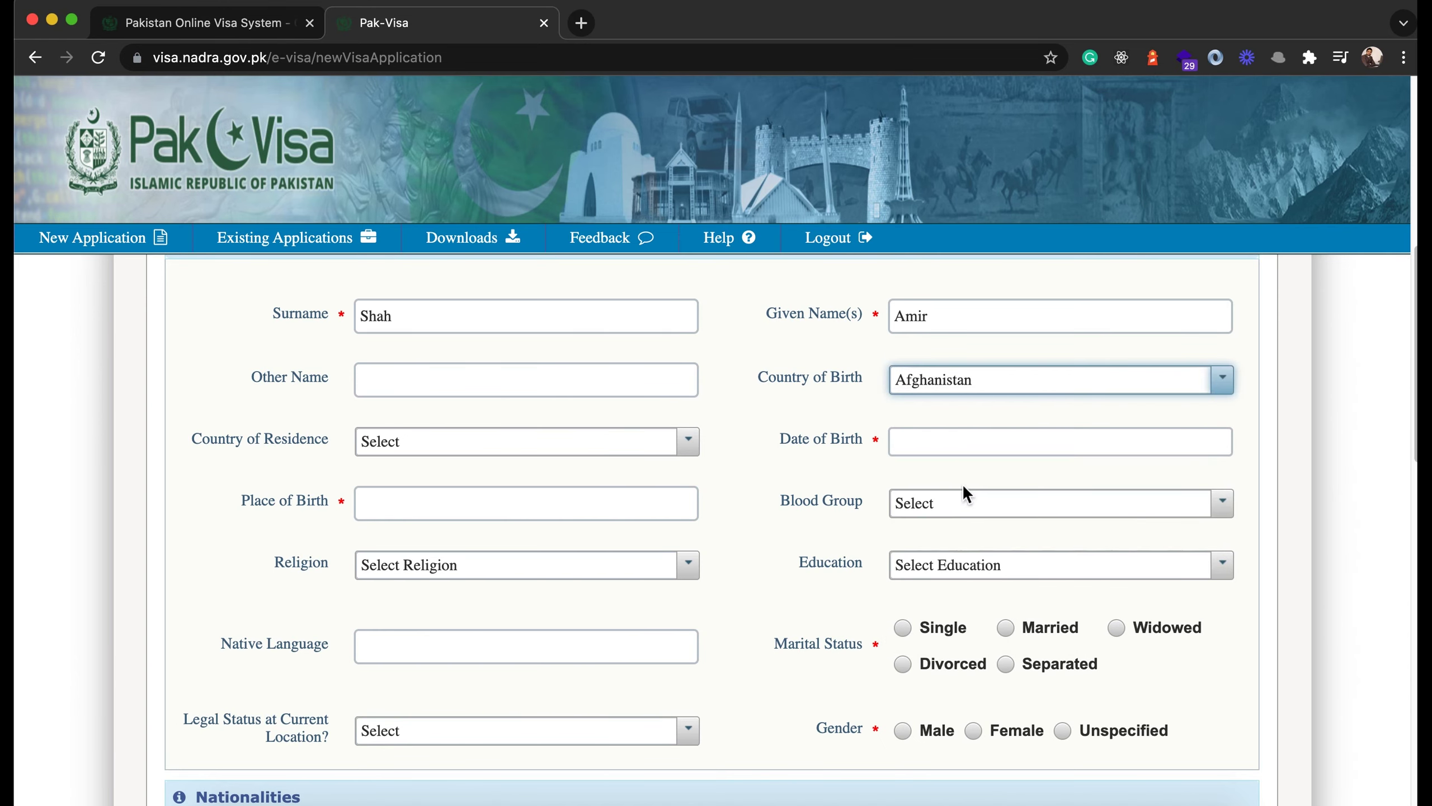
{"action": "left_click", "coordinate": [467, 451]}
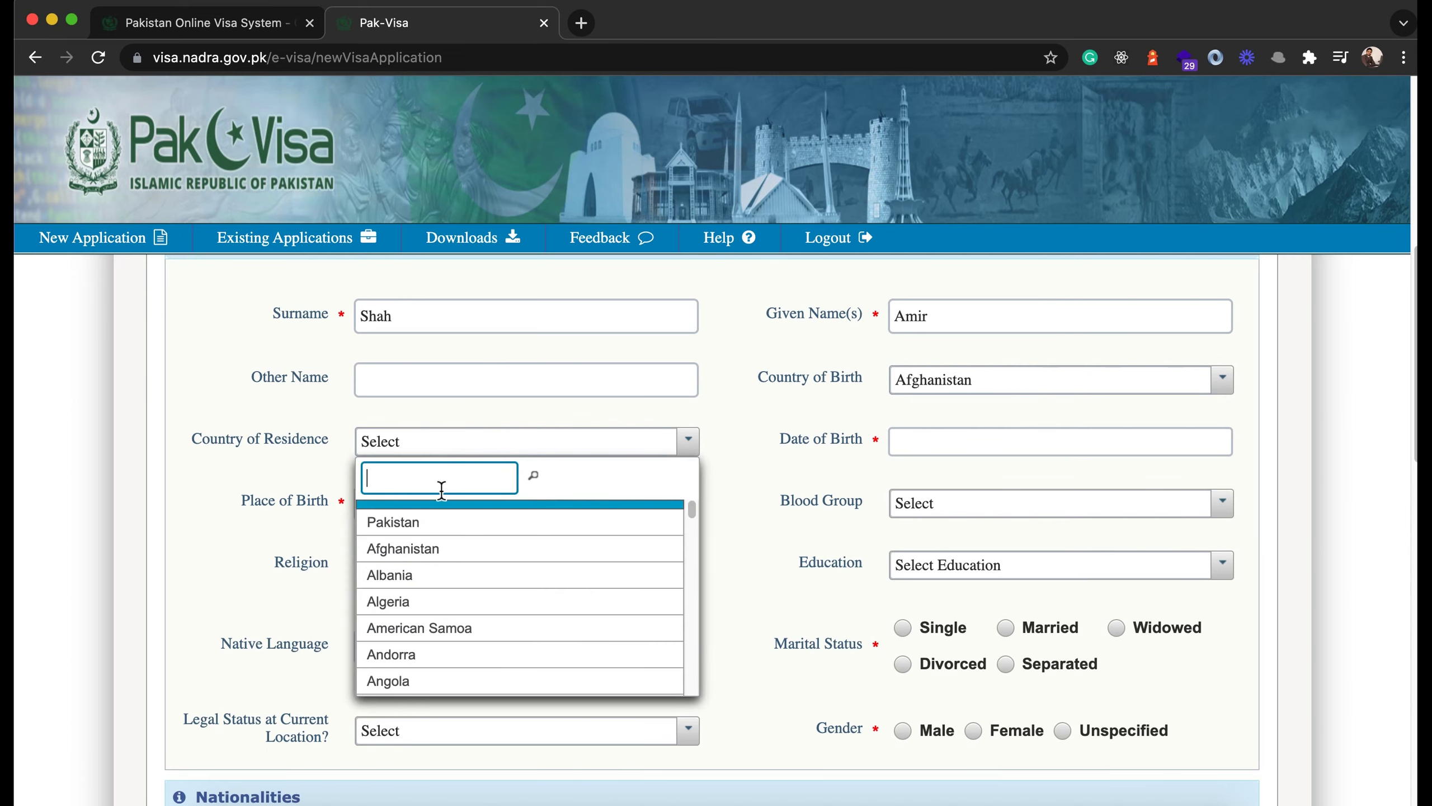
{"action": "left_click", "coordinate": [432, 550]}
{"action": "left_click", "coordinate": [911, 446]}
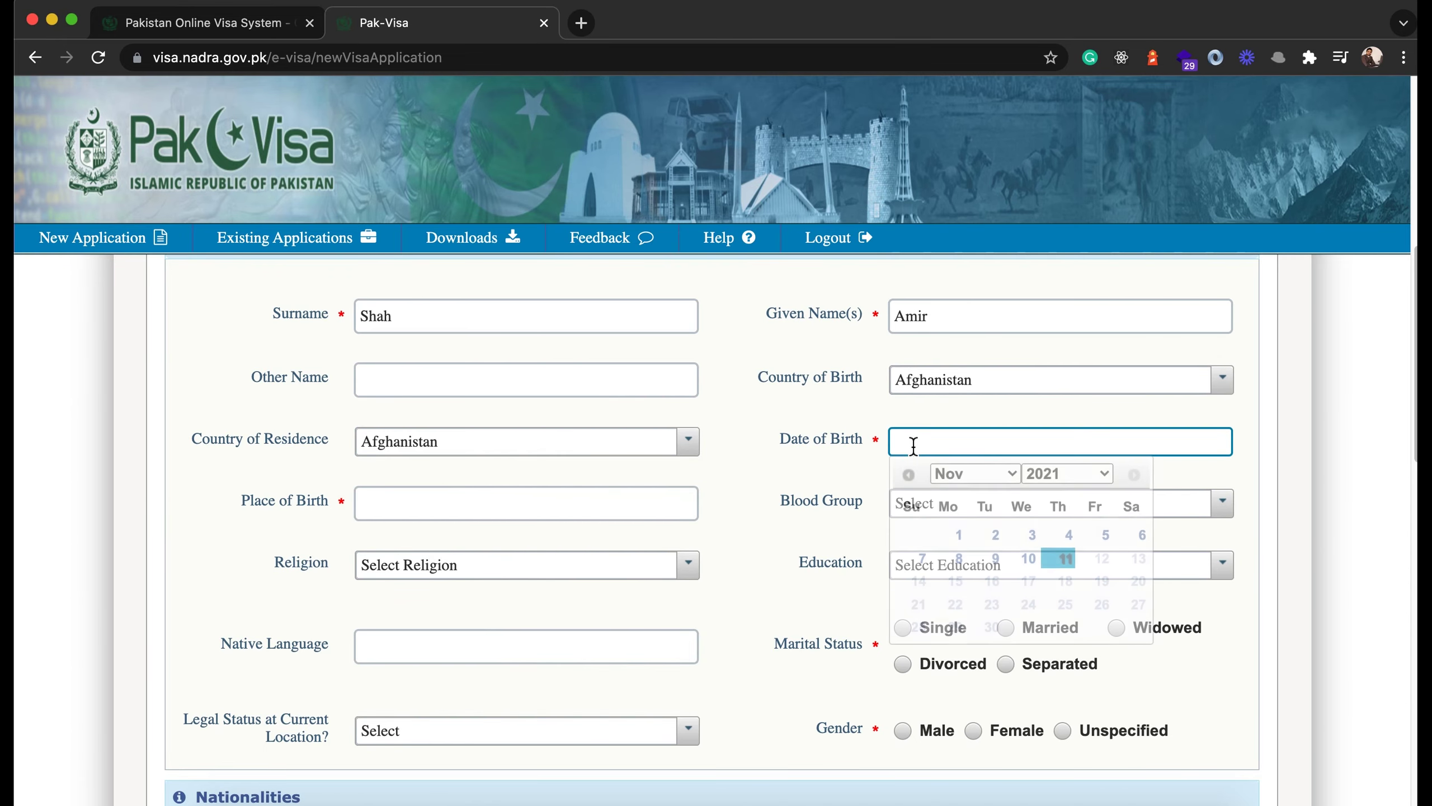
{"action": "left_click", "coordinate": [1088, 479]}
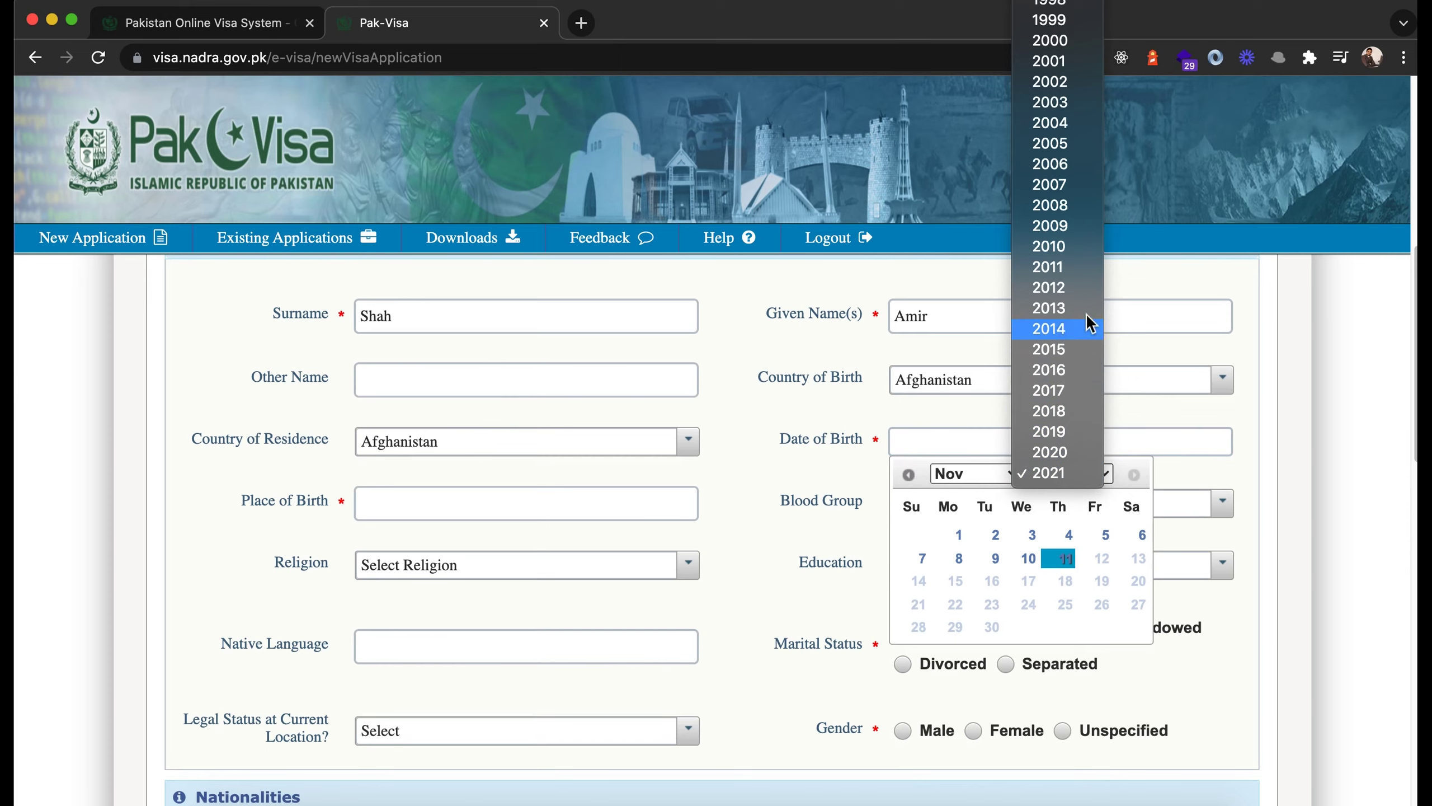
{"action": "scroll", "coordinate": [1071, 189], "scroll_direction": "up", "scroll_amount": 5}
{"action": "left_click", "coordinate": [1049, 95]}
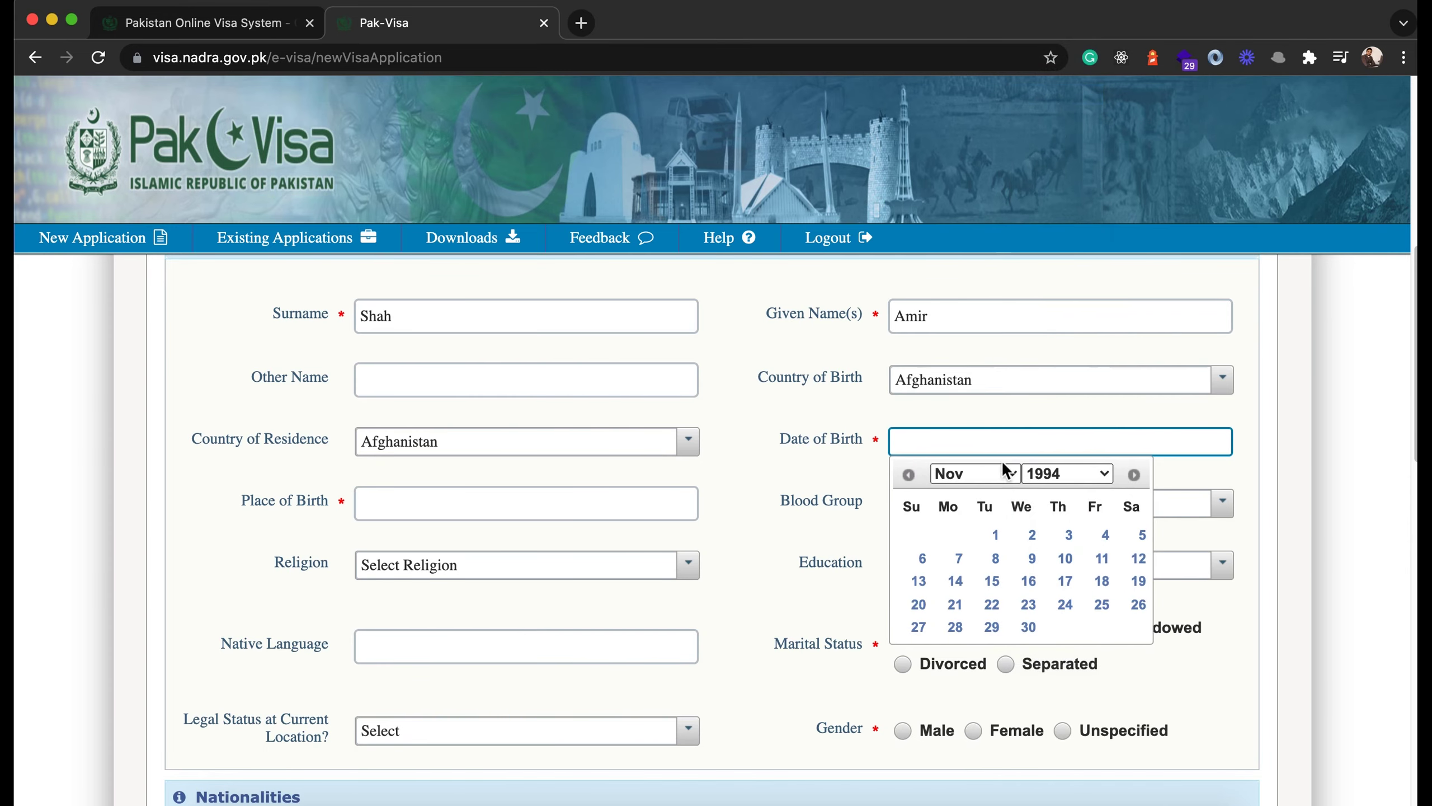
{"action": "left_click", "coordinate": [1031, 536]}
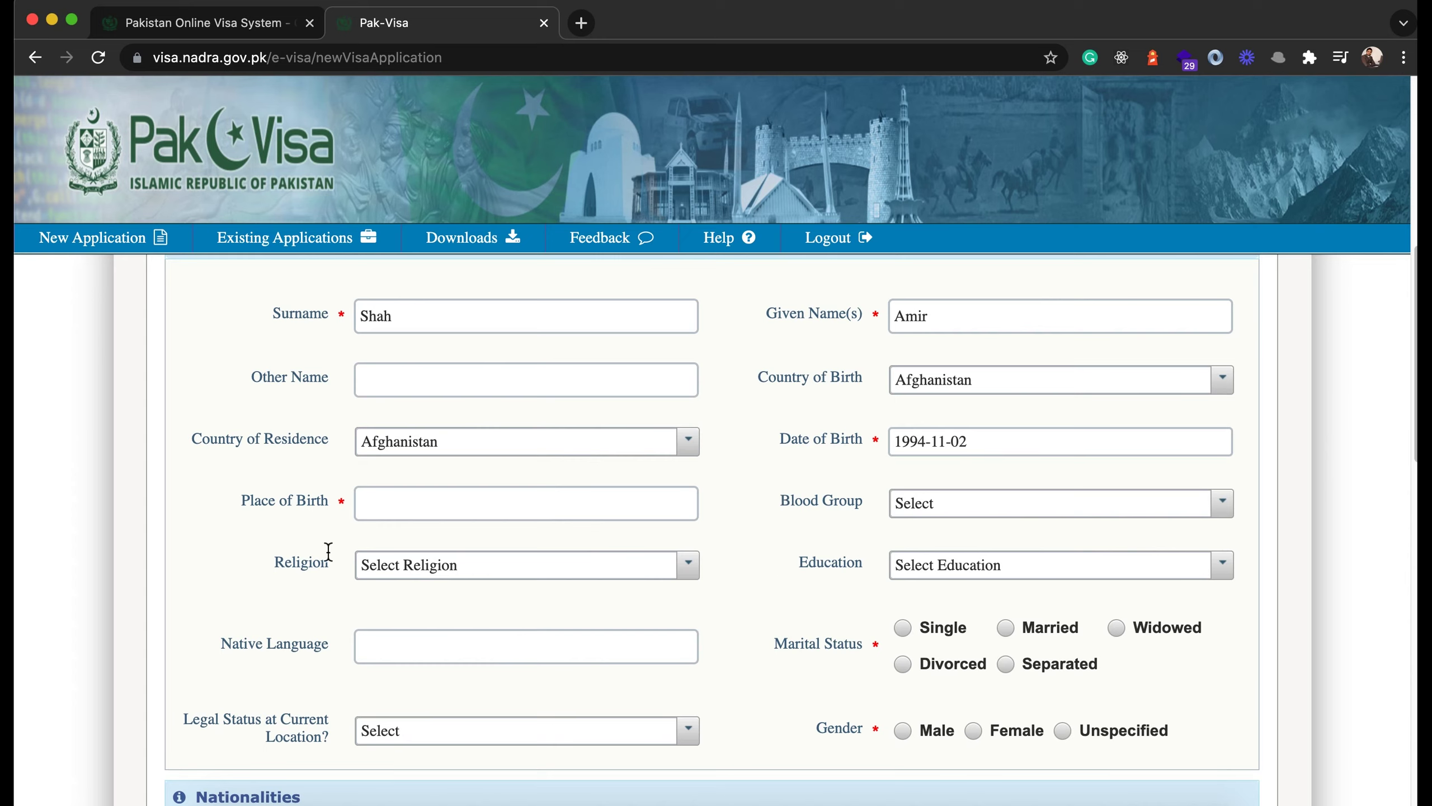
{"action": "left_click", "coordinate": [391, 506]}
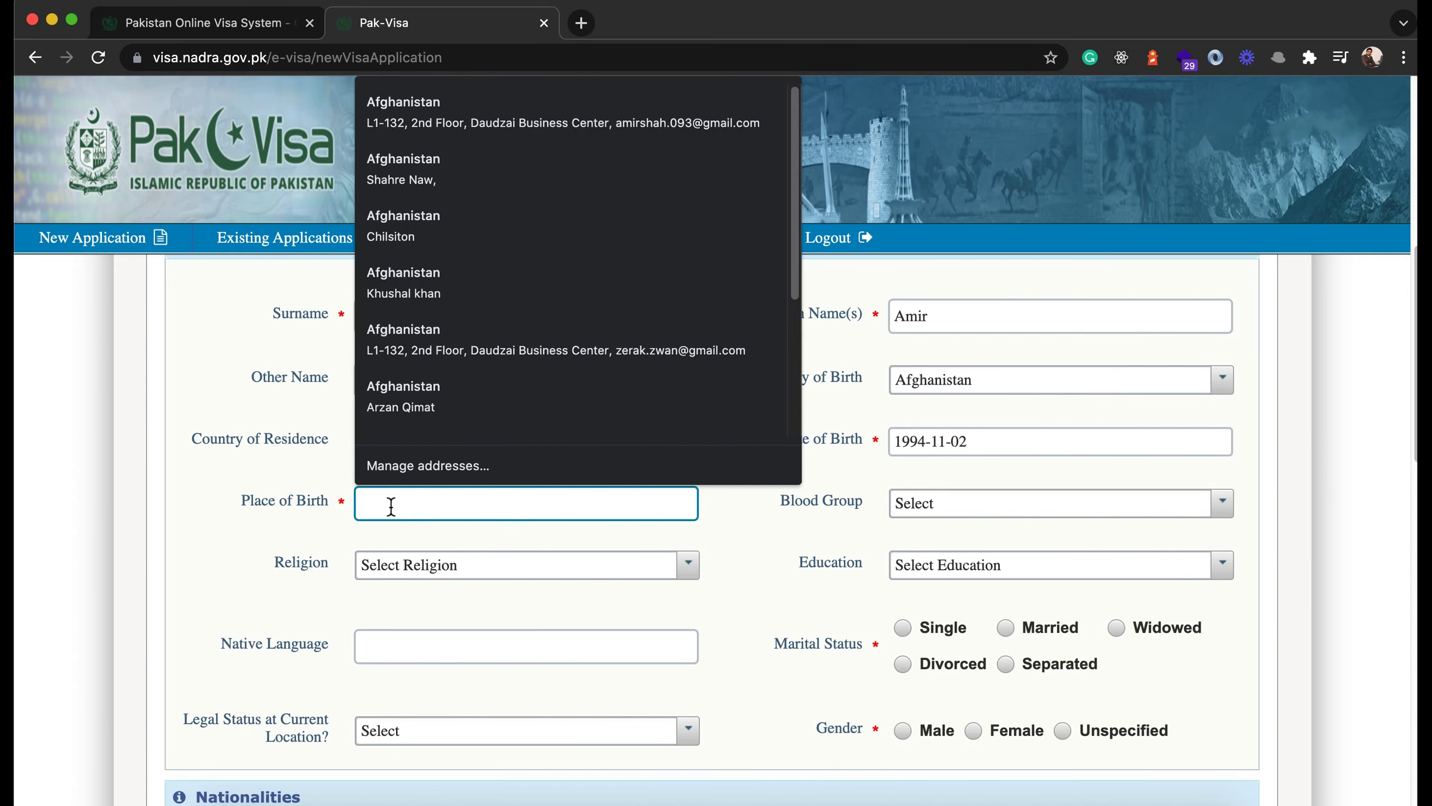
{"action": "type", "text": "Paktika"}
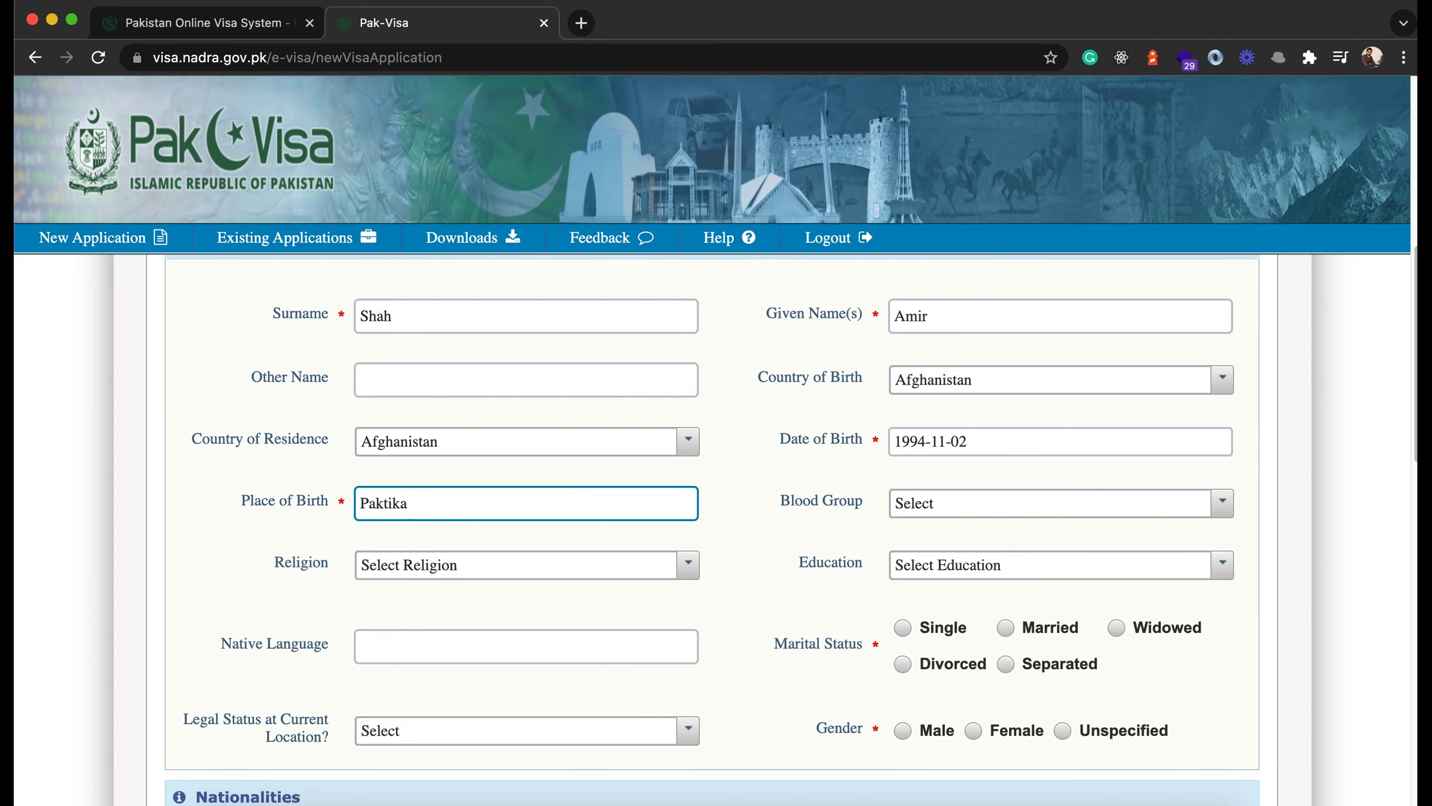
{"action": "left_click", "coordinate": [998, 525]}
{"action": "scroll", "coordinate": [952, 629], "scroll_direction": "down", "scroll_amount": 5}
{"action": "scroll", "coordinate": [933, 446], "scroll_direction": "up", "scroll_amount": 6}
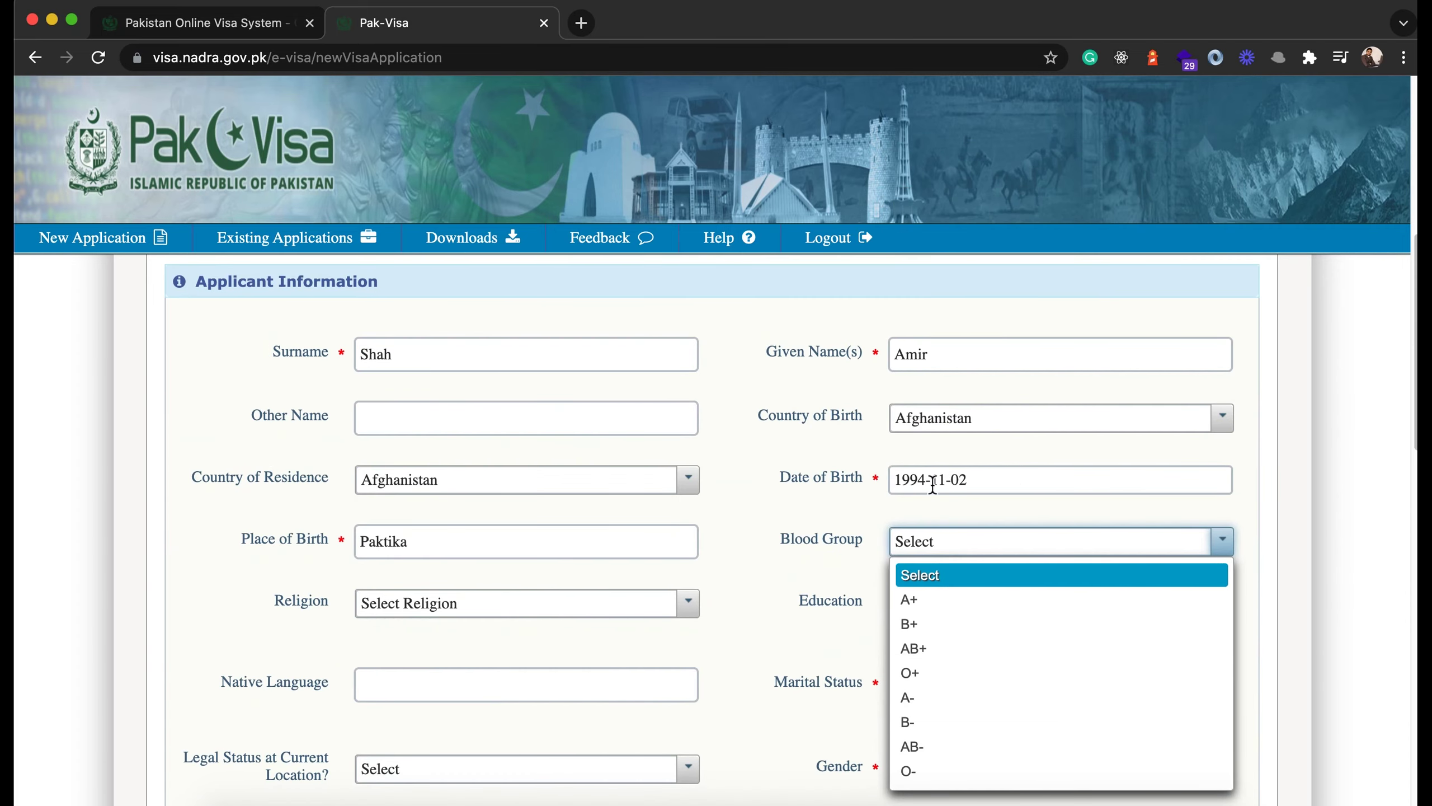
{"action": "left_click", "coordinate": [781, 618]}
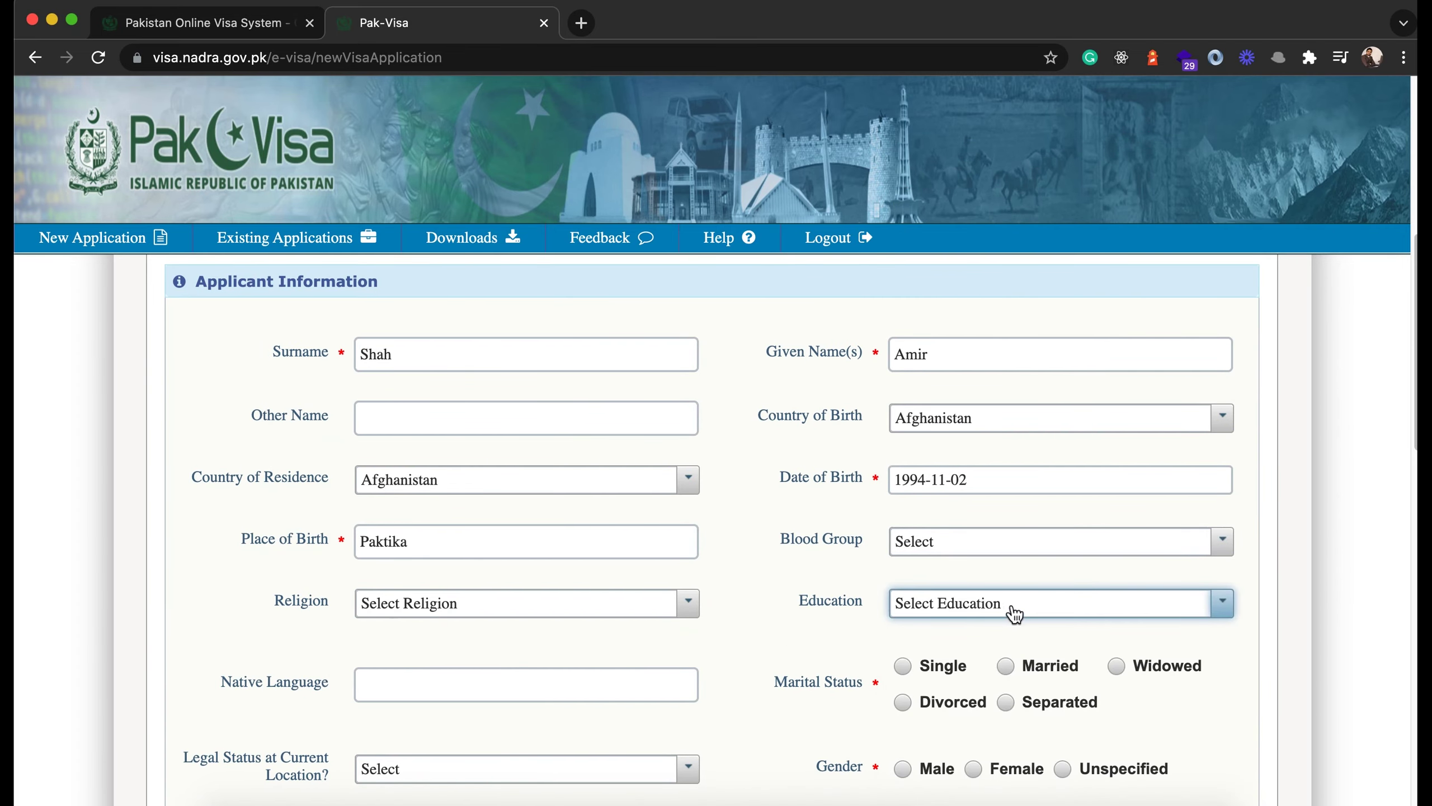
{"action": "left_click", "coordinate": [749, 485]}
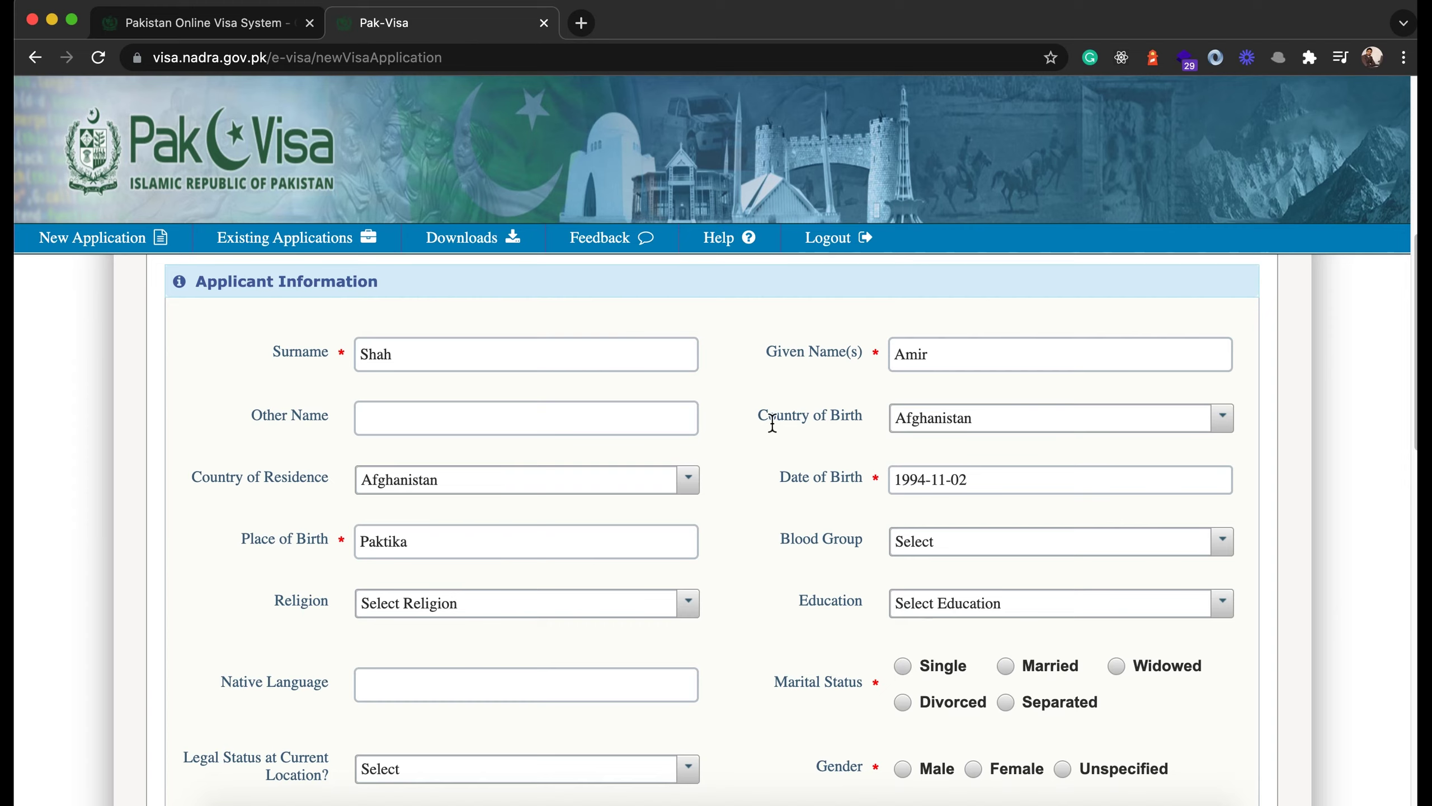
{"action": "left_click_drag", "start_coordinate": [440, 354], "coordinate": [268, 352]}
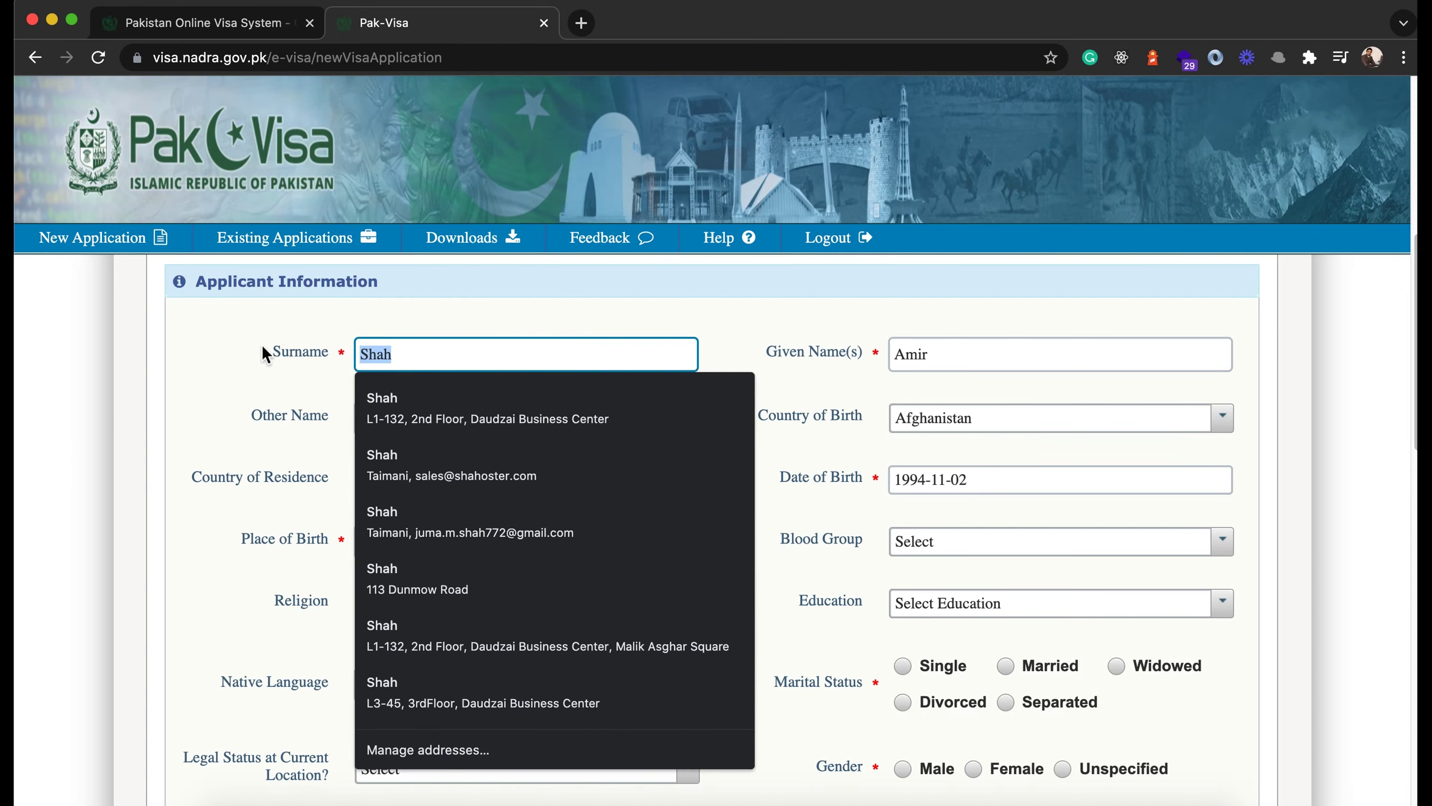
{"action": "left_click", "coordinate": [745, 319]}
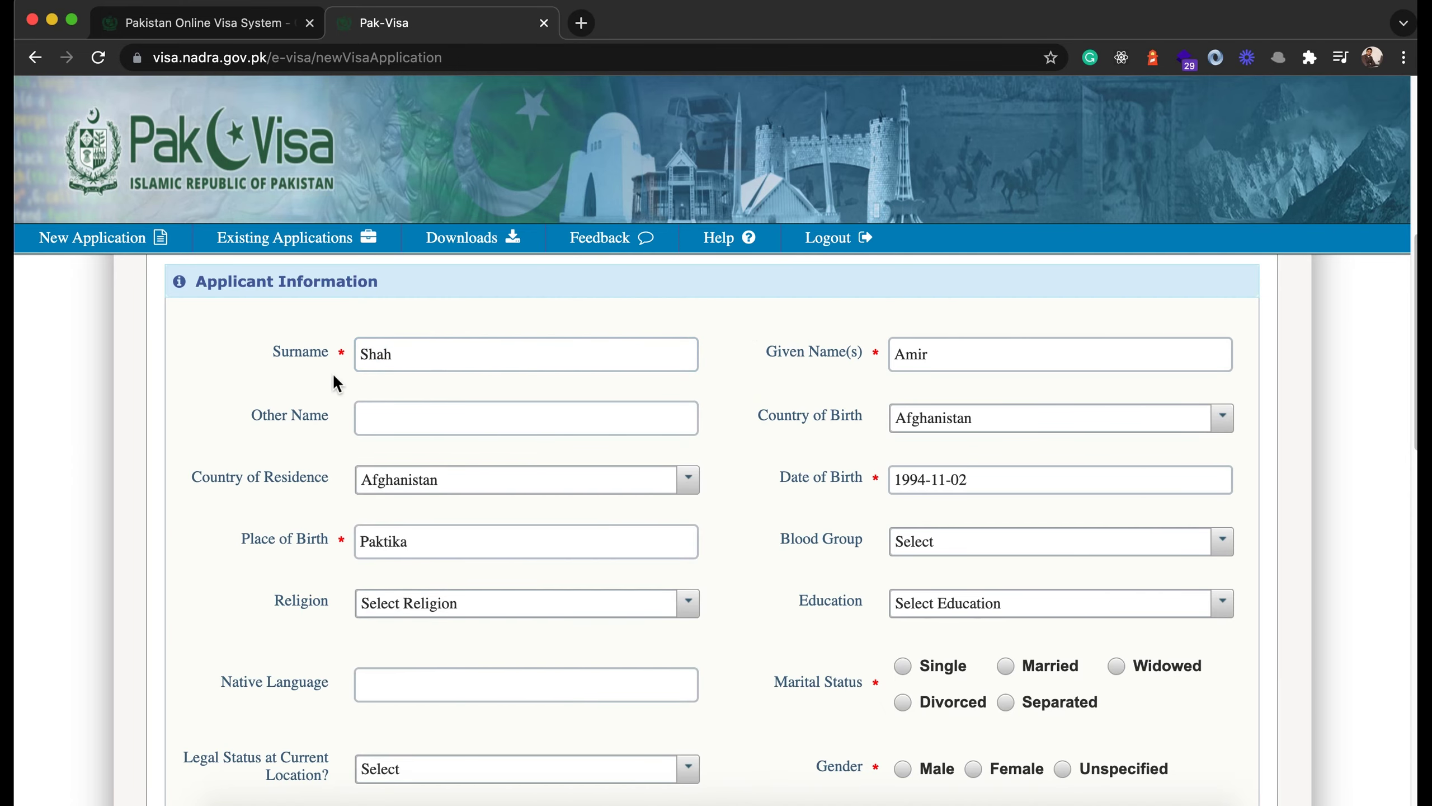
{"action": "left_click", "coordinate": [405, 426]}
{"action": "left_click", "coordinate": [755, 419]}
{"action": "left_click_drag", "start_coordinate": [766, 353], "coordinate": [1061, 355]}
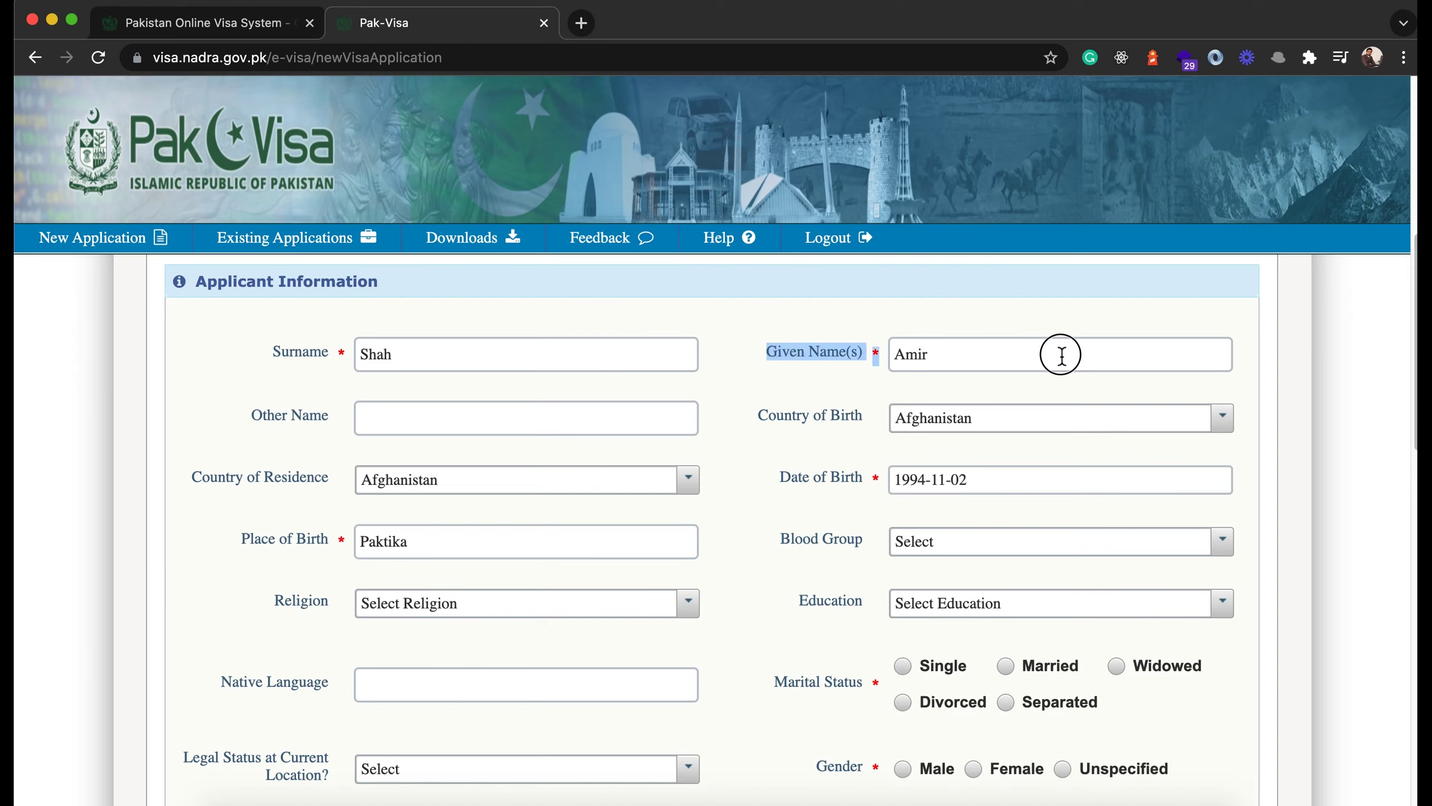
{"action": "left_click", "coordinate": [730, 418]}
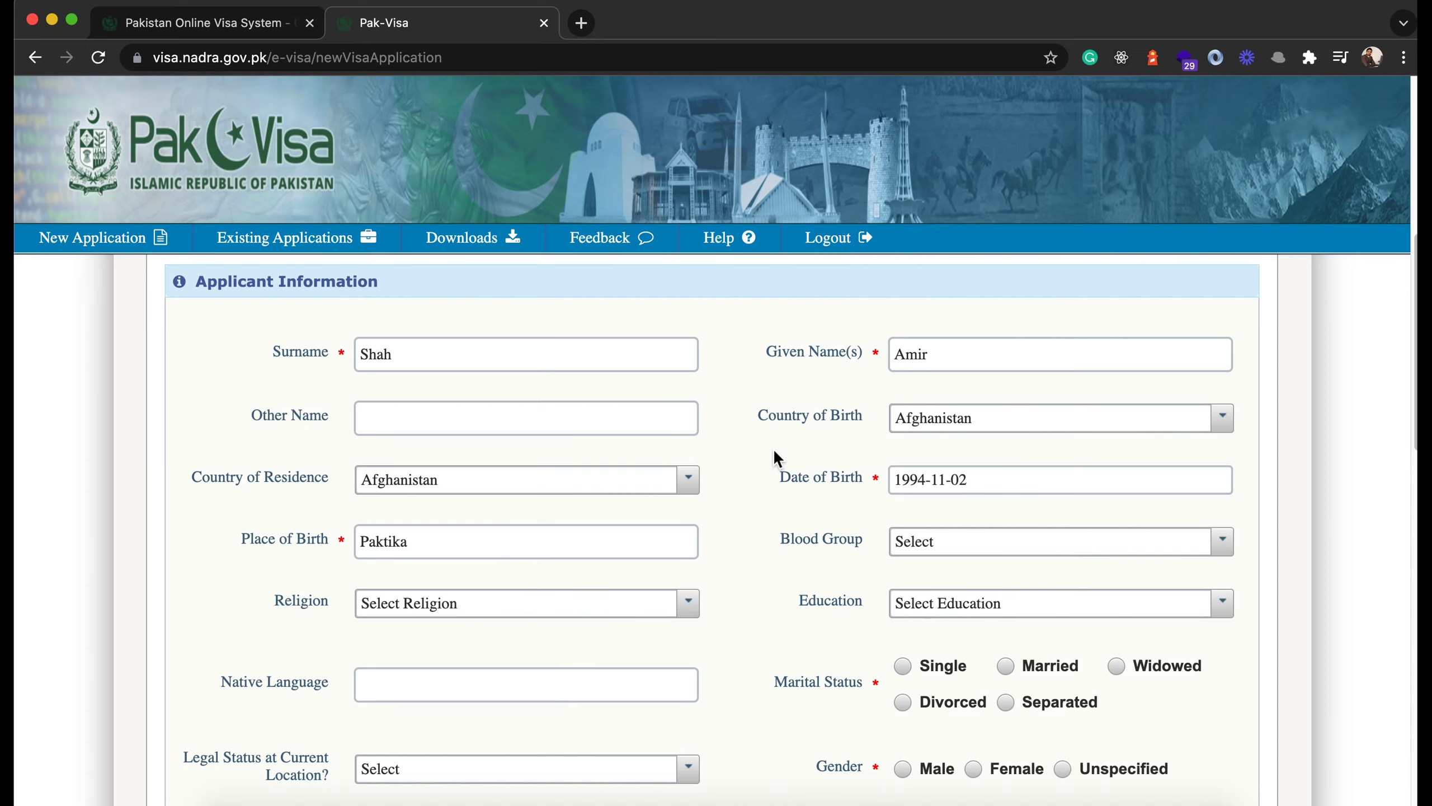
{"action": "scroll", "coordinate": [767, 463], "scroll_direction": "down", "scroll_amount": 3}
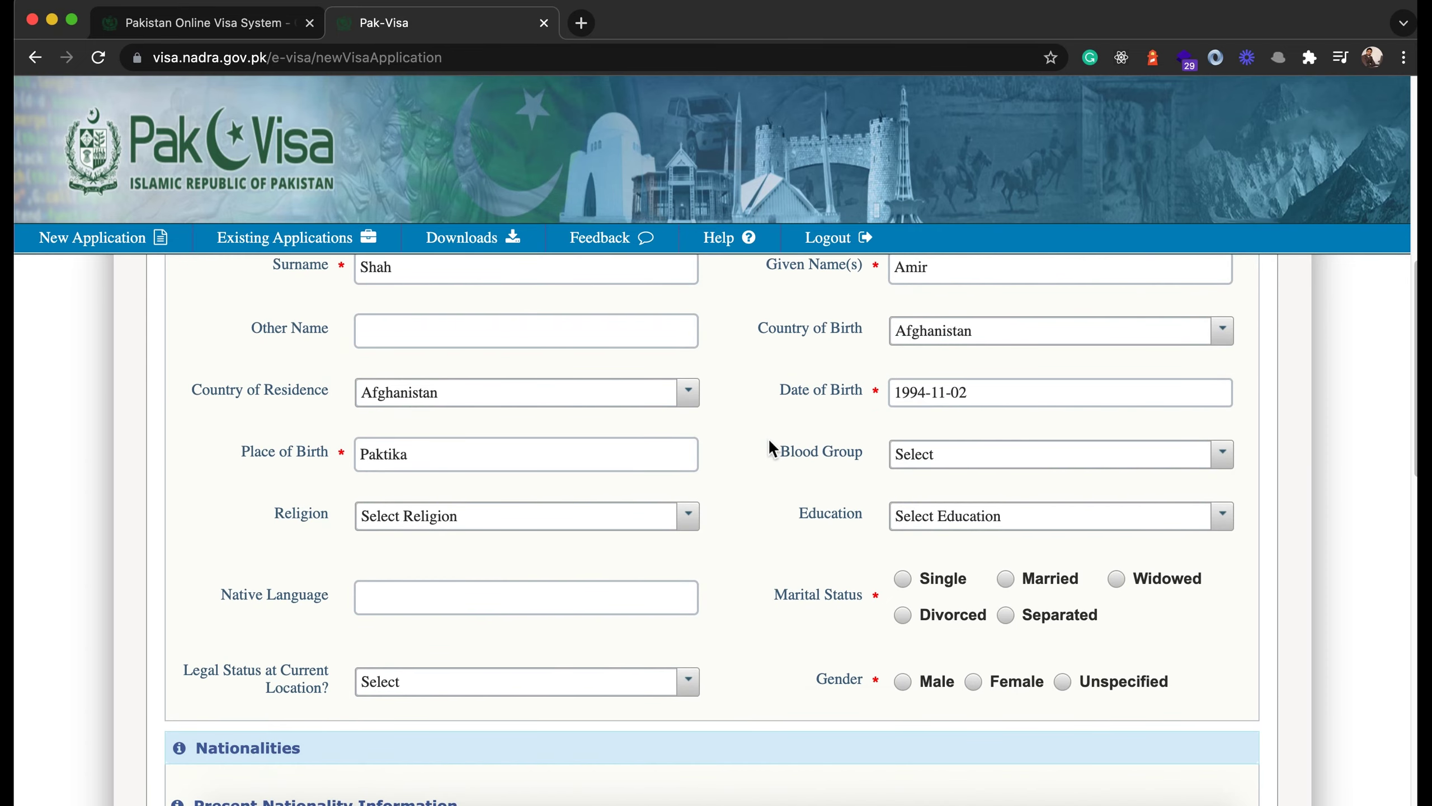
{"action": "scroll", "coordinate": [770, 441], "scroll_direction": "down", "scroll_amount": 3}
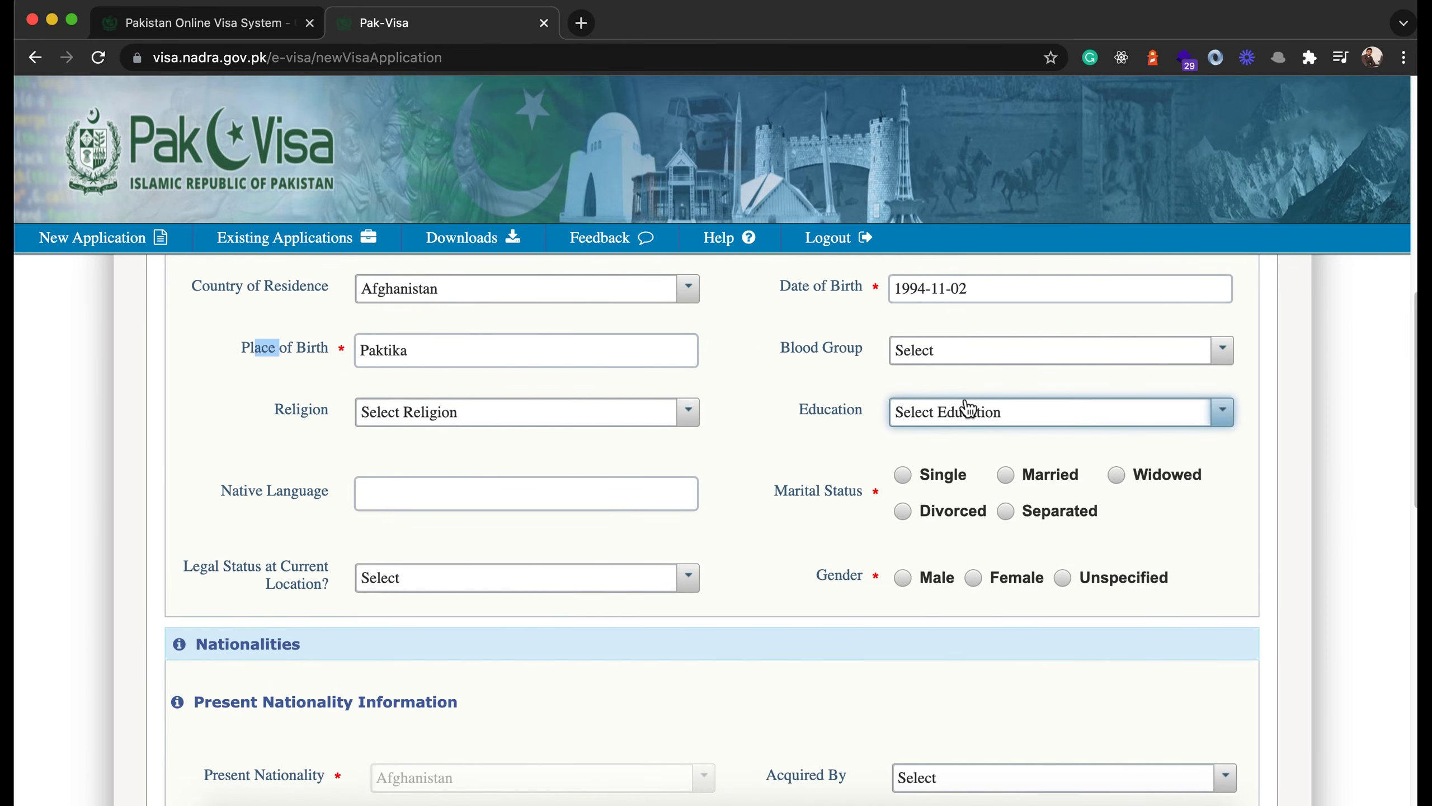
{"action": "left_click", "coordinate": [956, 358]}
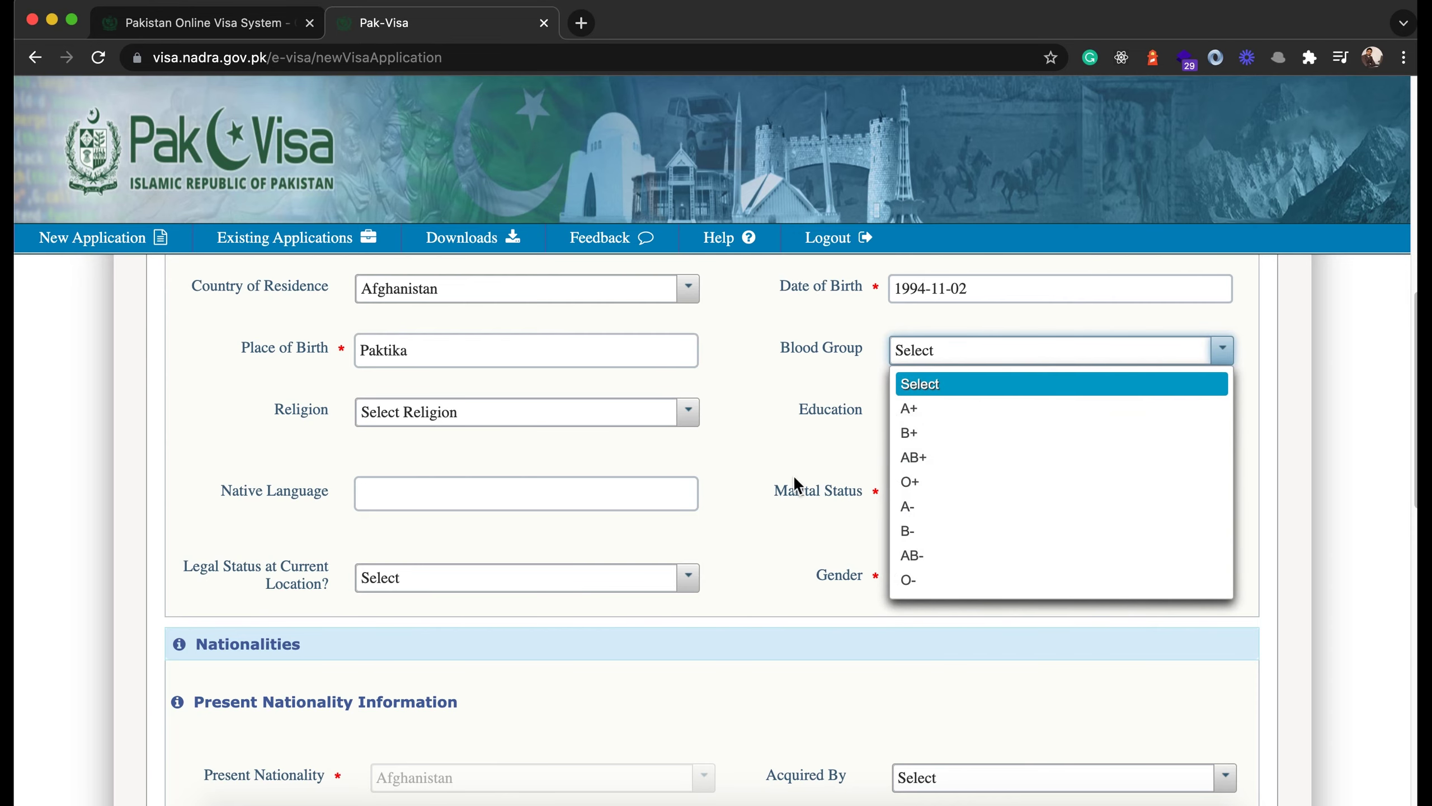
{"action": "left_click", "coordinate": [777, 434]}
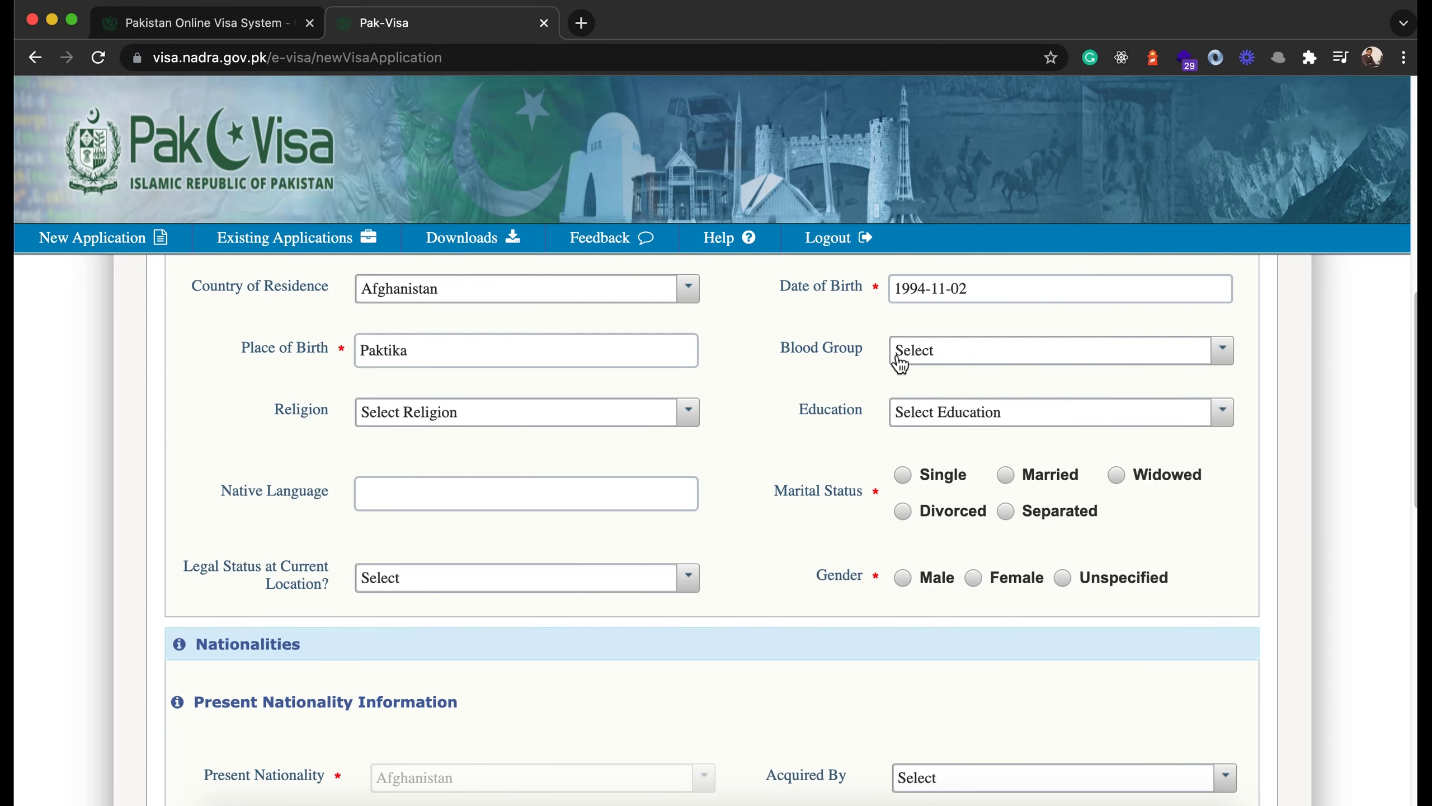
{"action": "left_click", "coordinate": [1067, 352]}
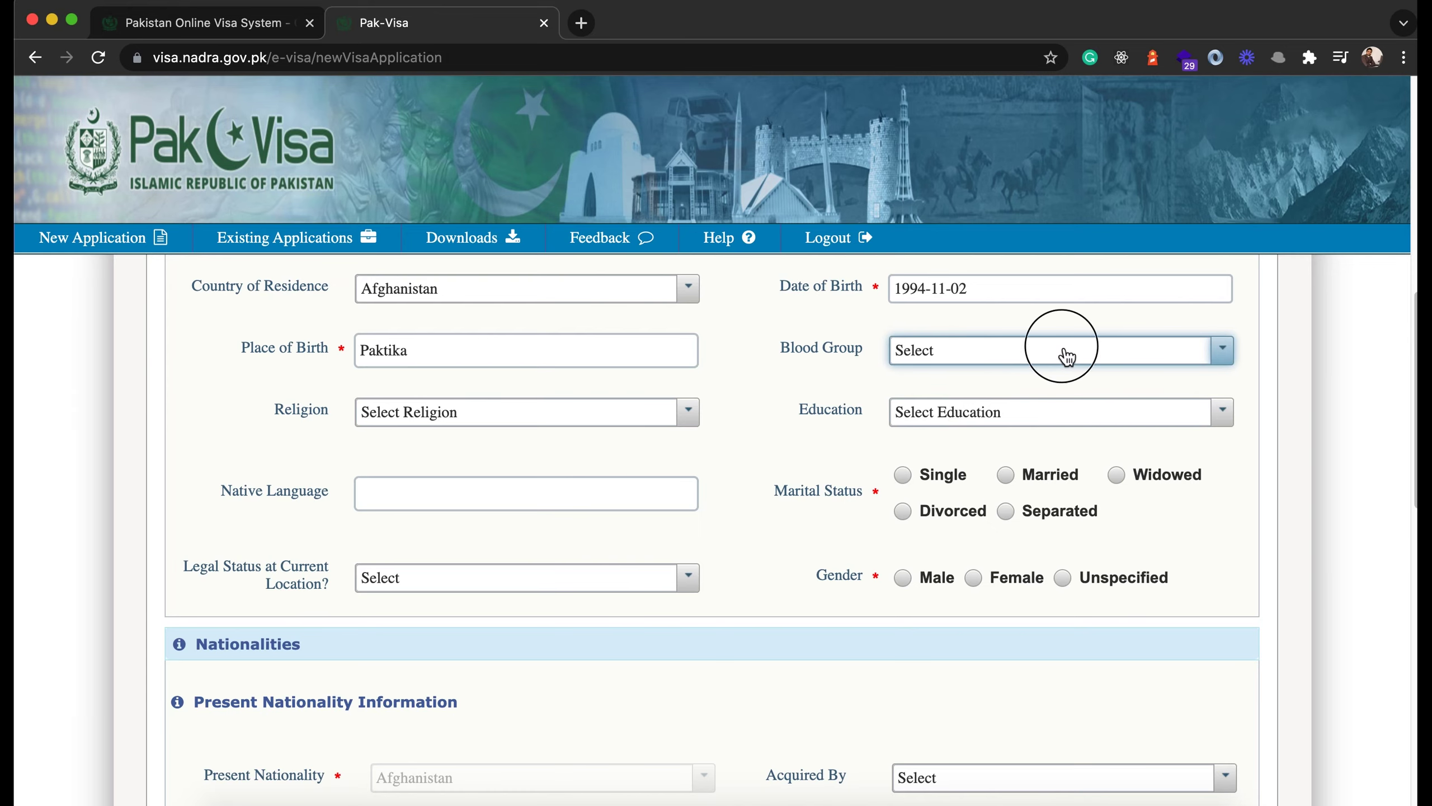
{"action": "left_click", "coordinate": [821, 401]}
{"action": "scroll", "coordinate": [879, 458], "scroll_direction": "down", "scroll_amount": 1}
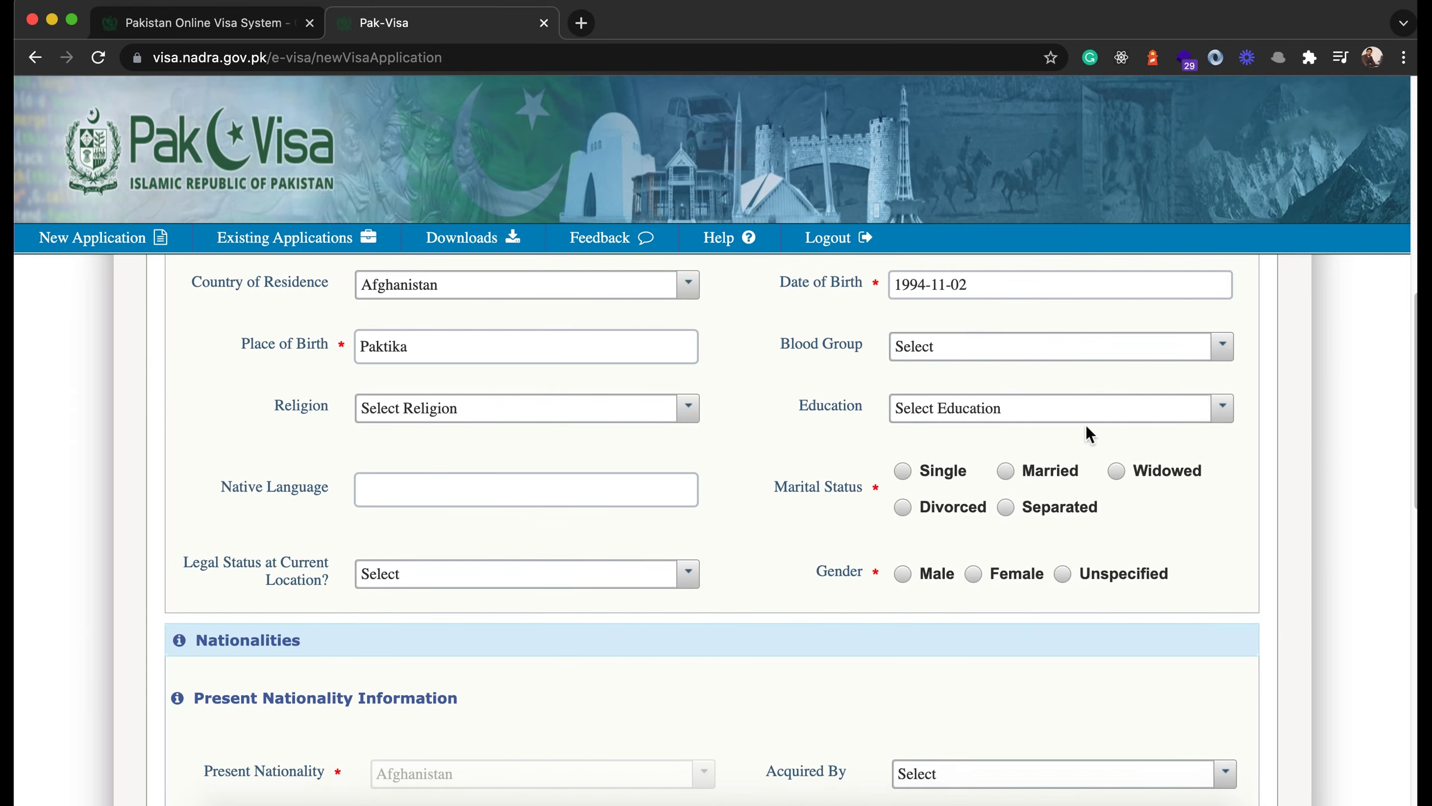
Step: Set education to Higher Secondary/ A Level and gender to Male
{"action": "left_click", "coordinate": [1092, 422]}
{"action": "scroll", "coordinate": [993, 576], "scroll_direction": "down", "scroll_amount": 1}
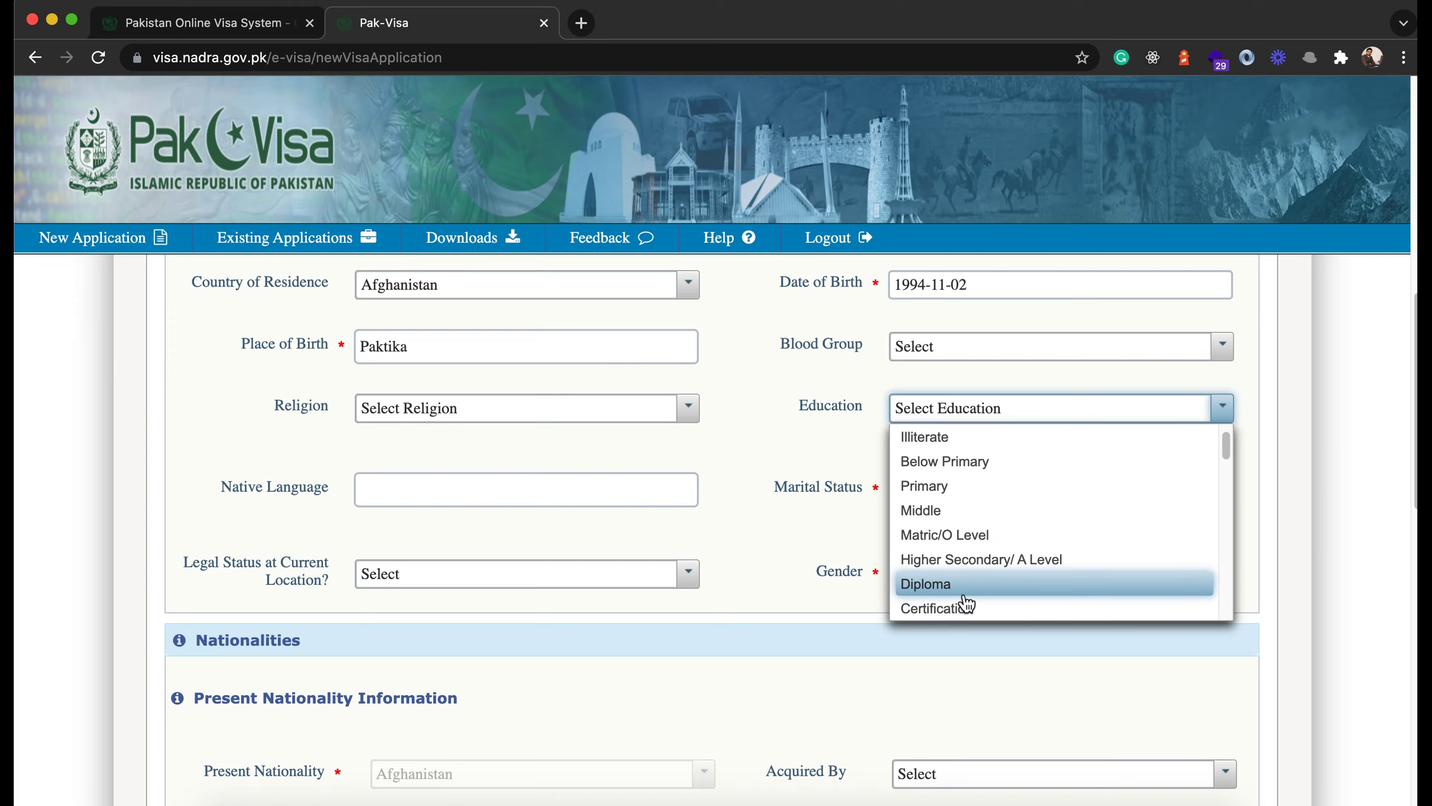
{"action": "left_click", "coordinate": [979, 558]}
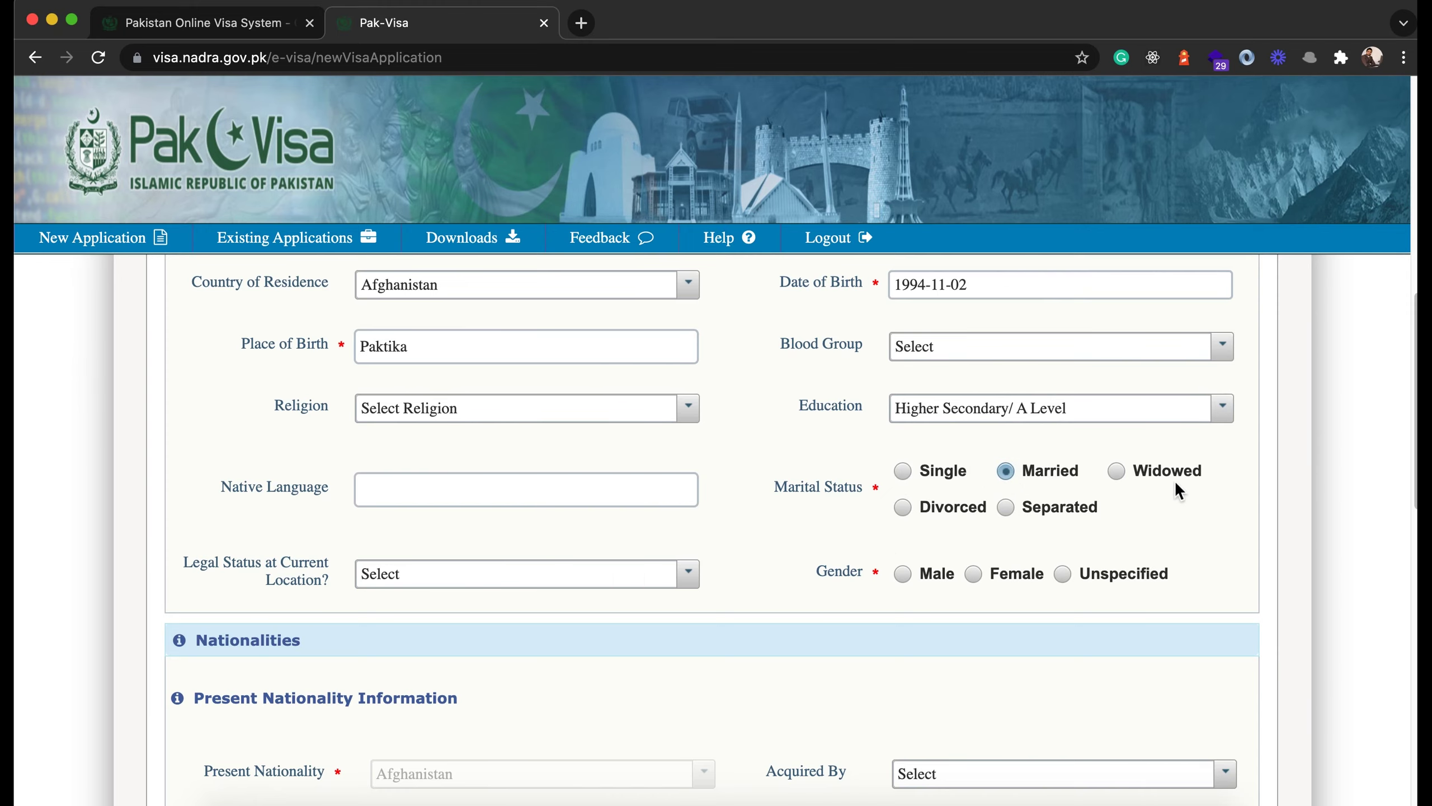
{"action": "scroll", "coordinate": [979, 550], "scroll_direction": "down", "scroll_amount": 2}
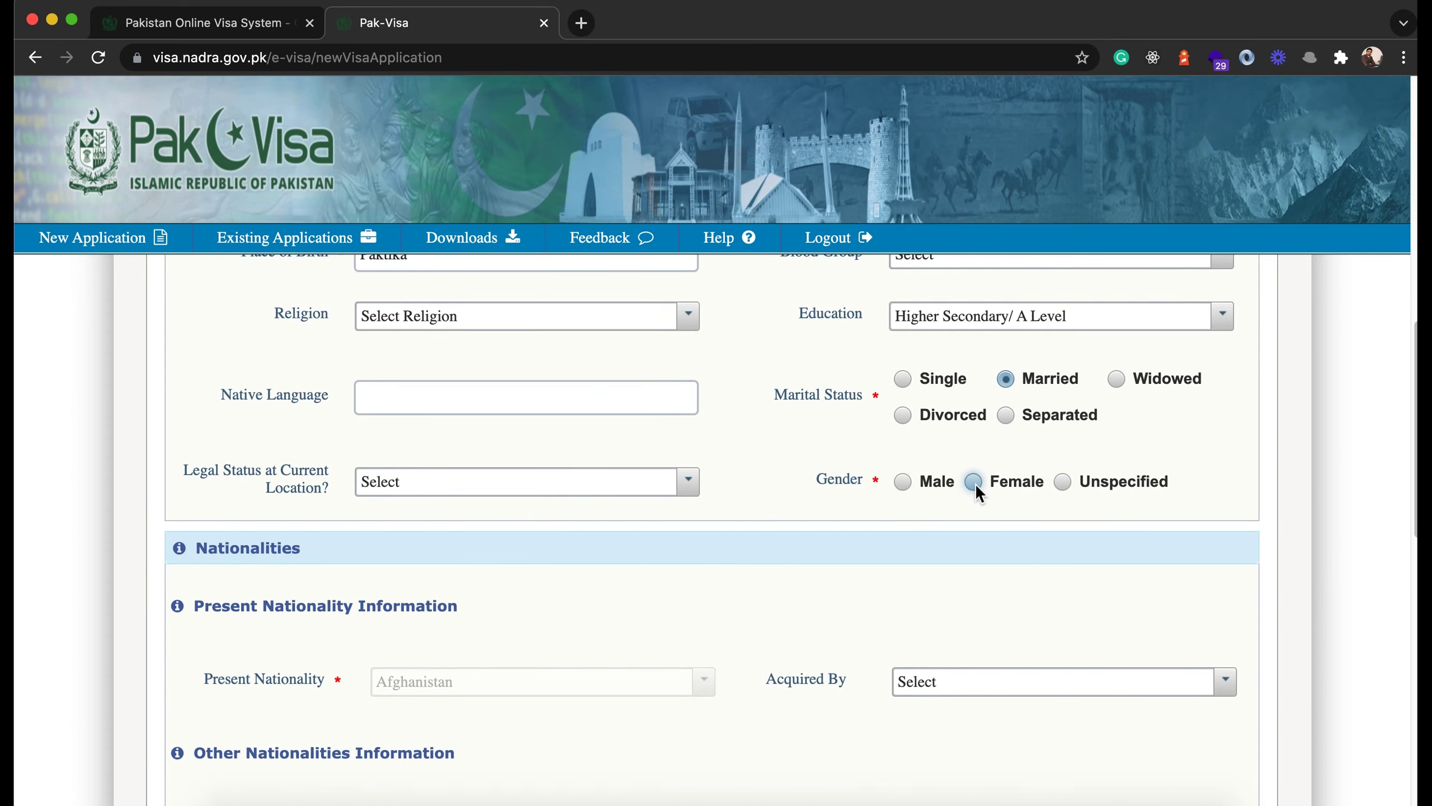
{"action": "left_click", "coordinate": [904, 477]}
Step: Choose Islam as the religion and enter Pashto as the native language
{"action": "scroll", "coordinate": [502, 398], "scroll_direction": "up", "scroll_amount": 1}
{"action": "left_click", "coordinate": [500, 398]}
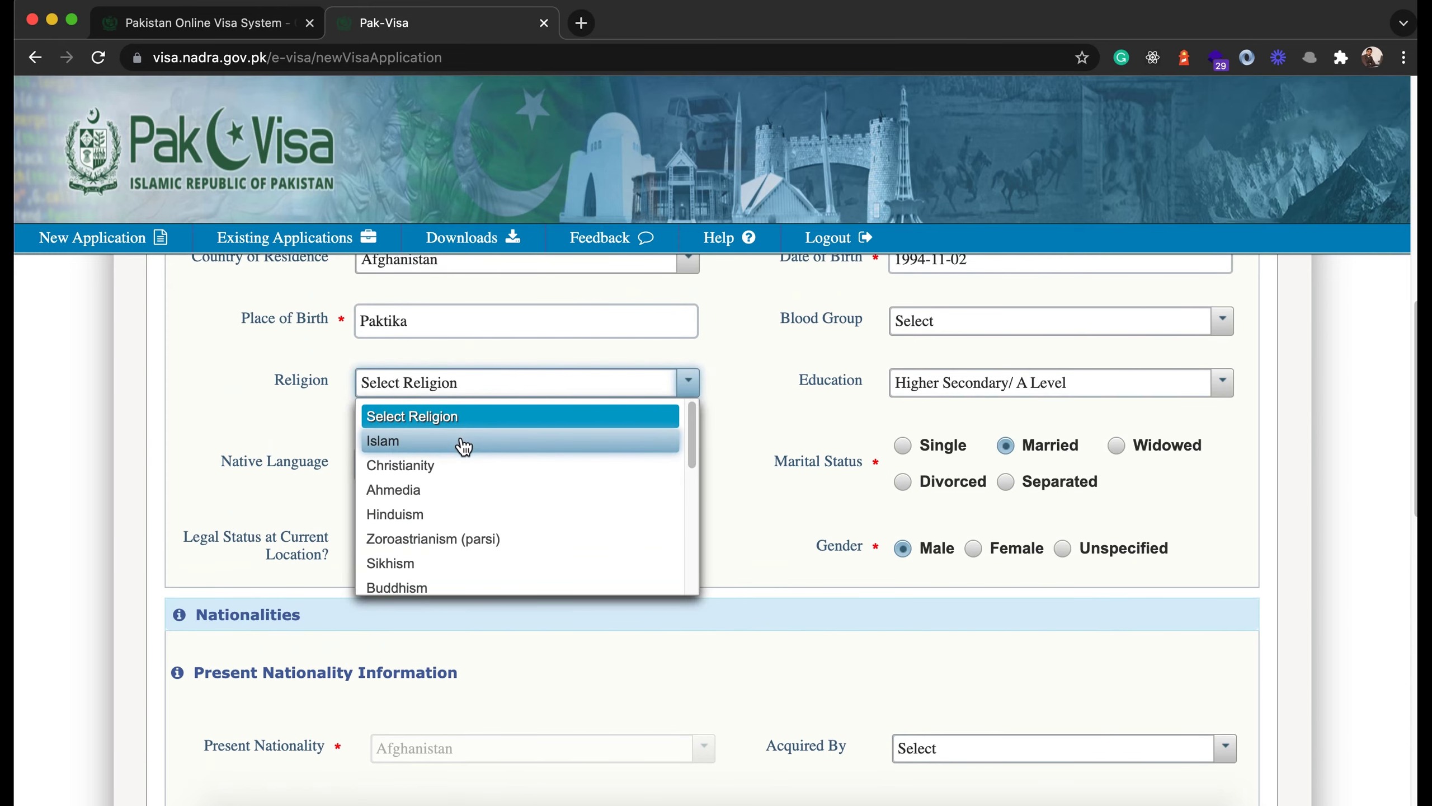
{"action": "left_click", "coordinate": [461, 440]}
{"action": "left_click", "coordinate": [444, 469]}
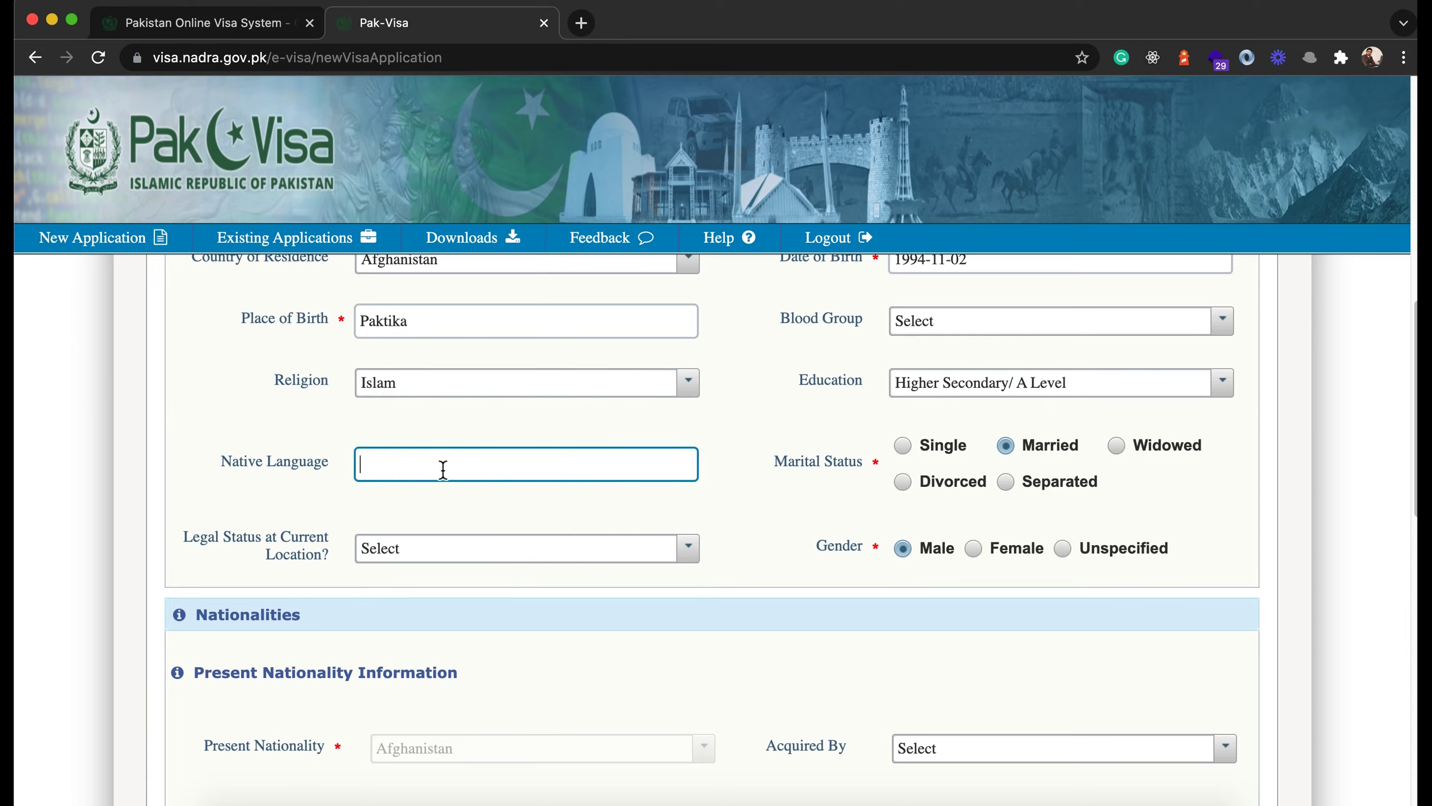
{"action": "type", "text": "Pashto"}
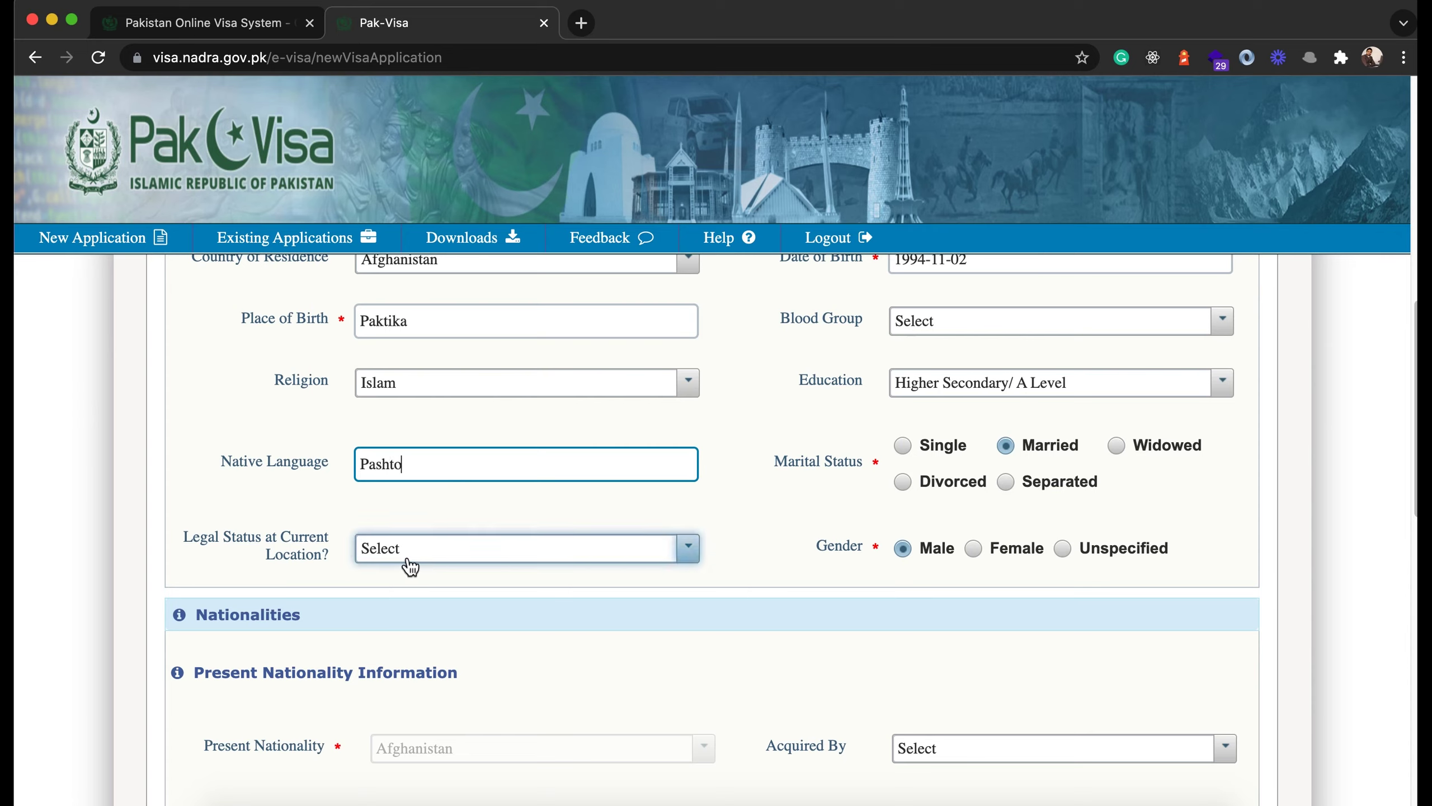
Step: Set the legal status at the current location to Citizen
{"action": "left_click", "coordinate": [508, 560]}
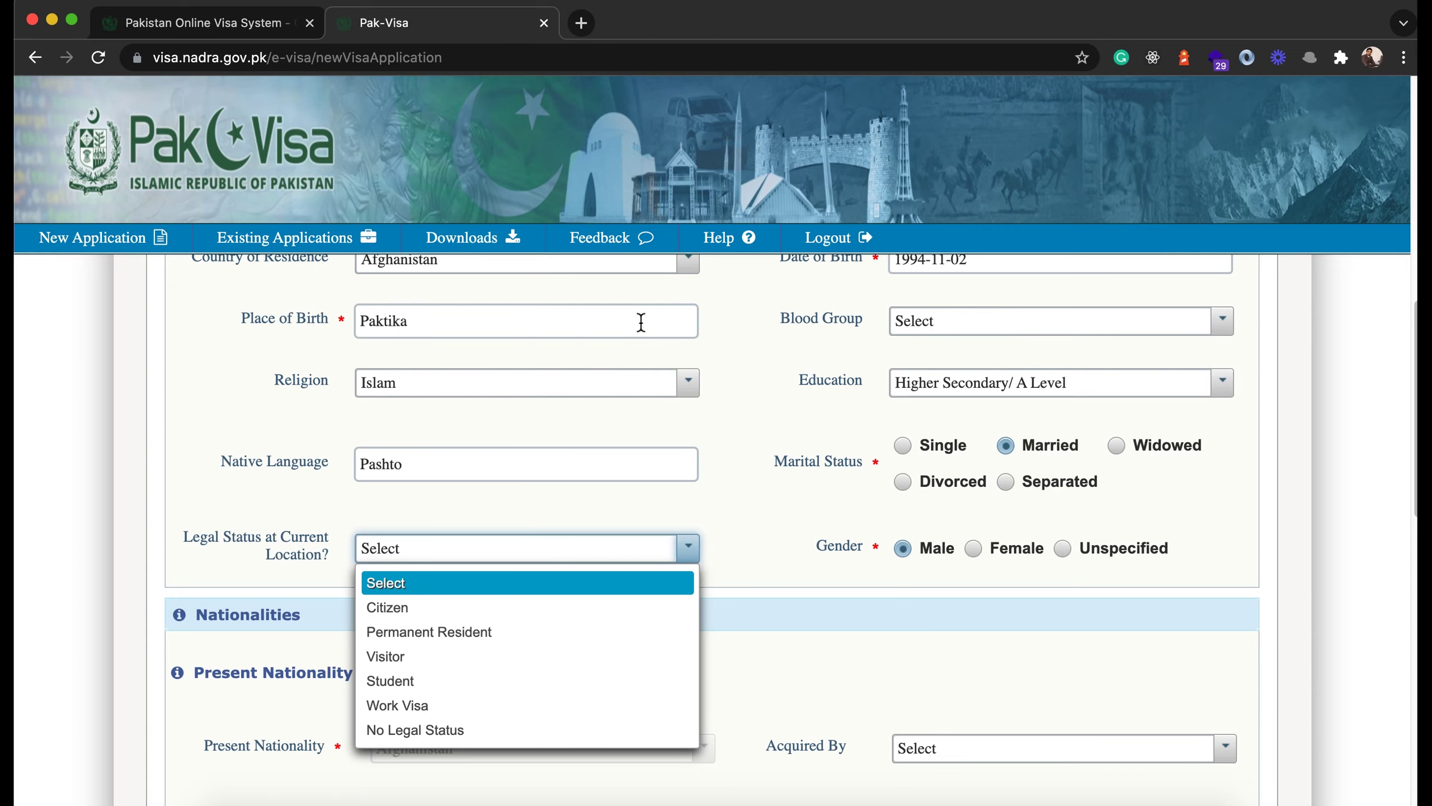
{"action": "scroll", "coordinate": [463, 652], "scroll_direction": "down", "scroll_amount": 2}
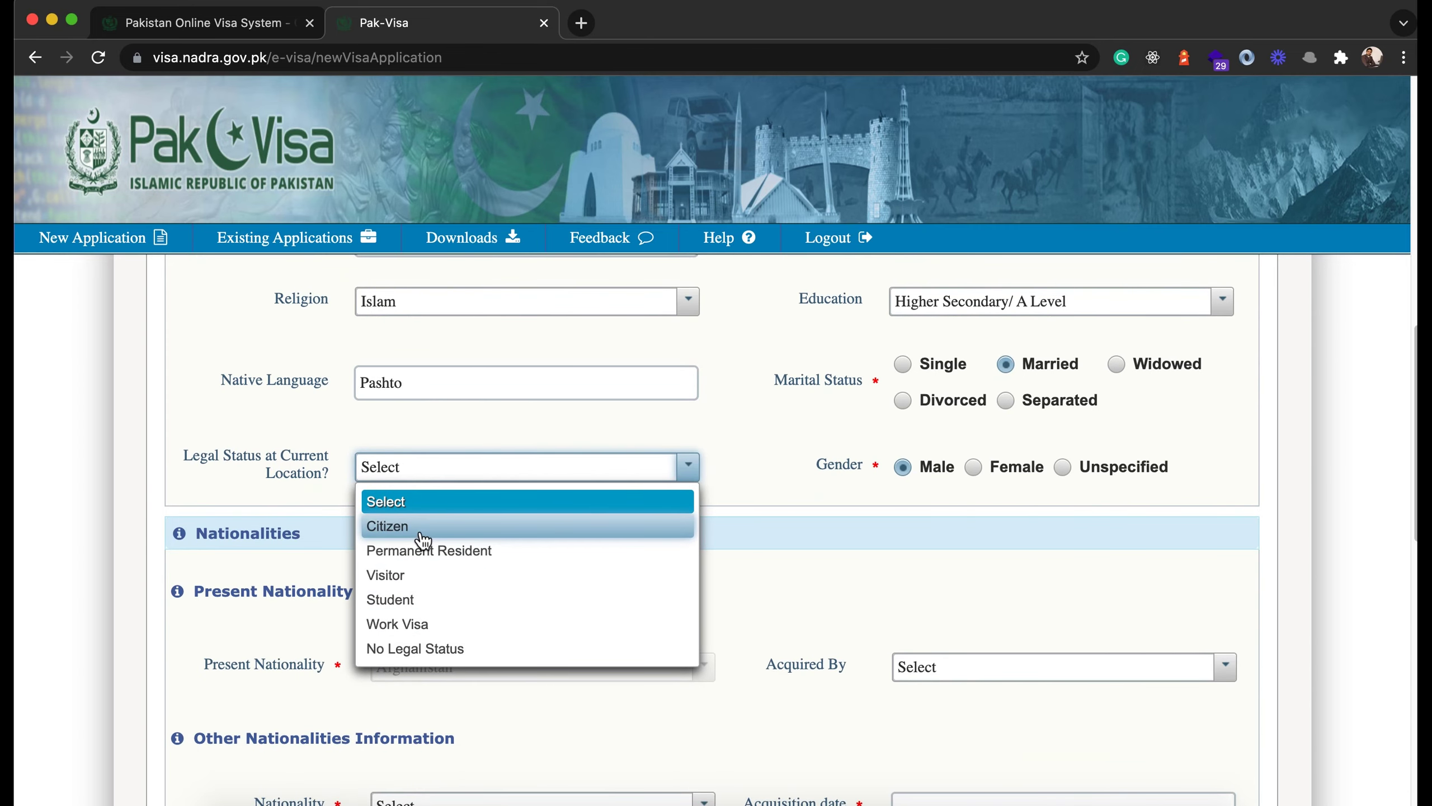
{"action": "left_click", "coordinate": [391, 529]}
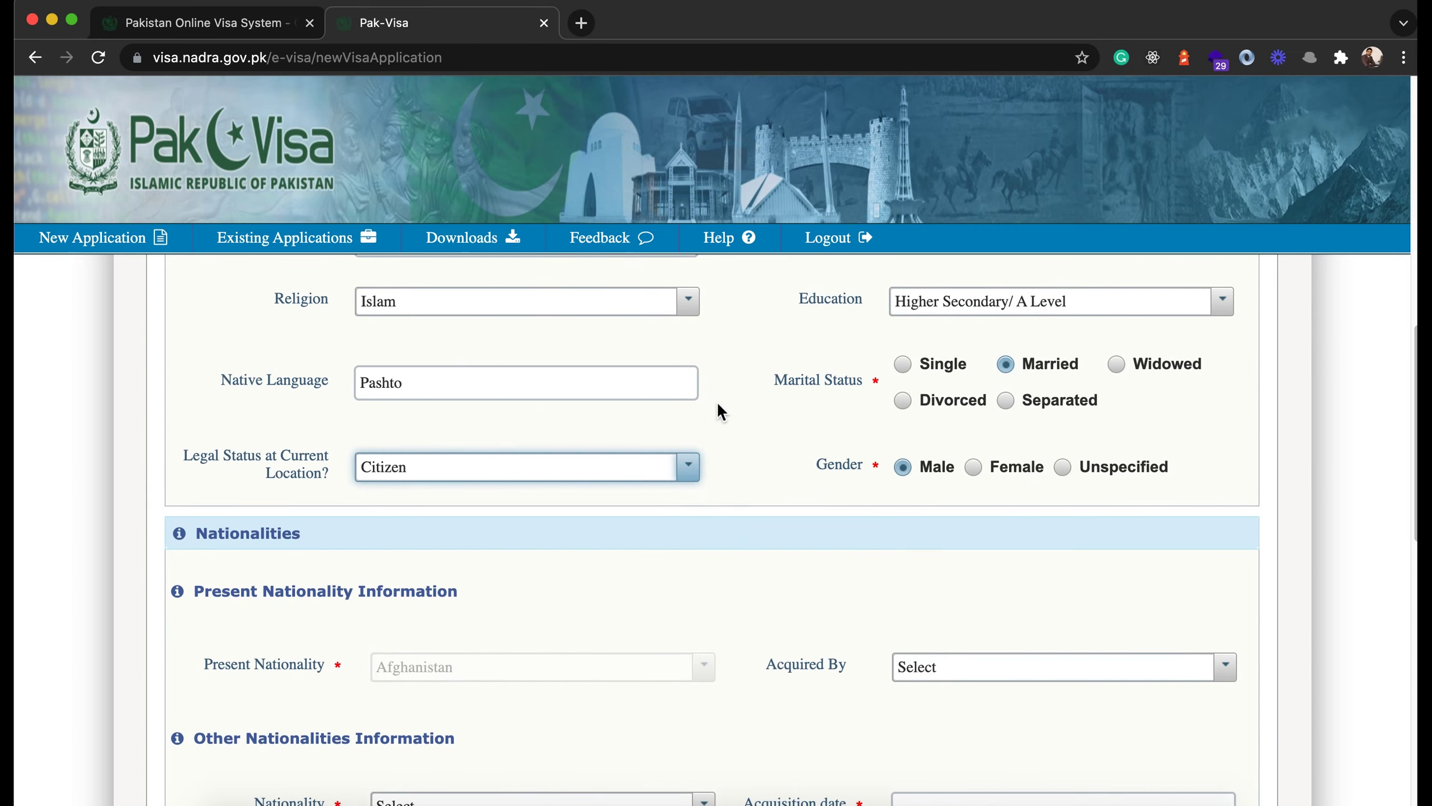
{"action": "scroll", "coordinate": [743, 525], "scroll_direction": "down", "scroll_amount": 1}
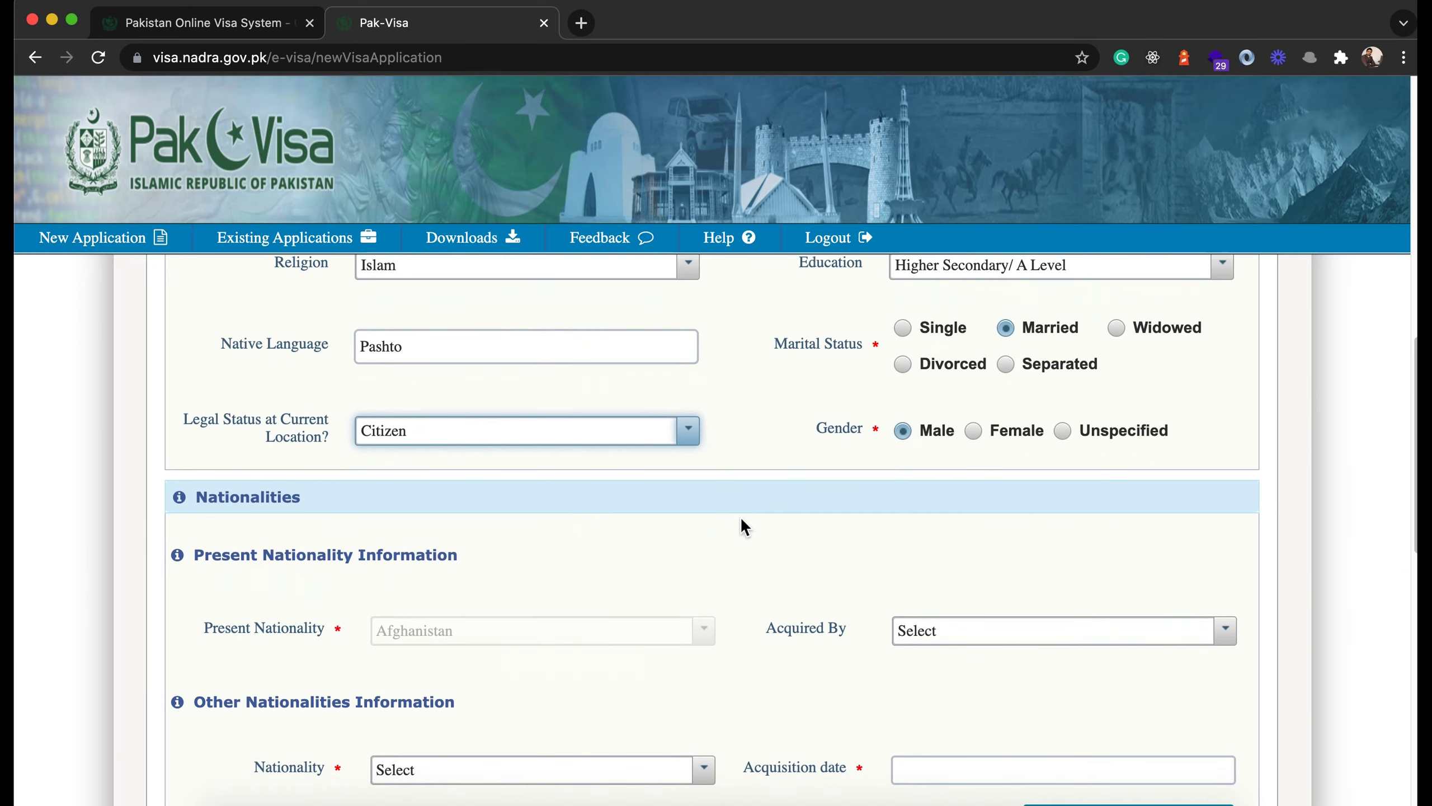
{"action": "left_click", "coordinate": [444, 437]}
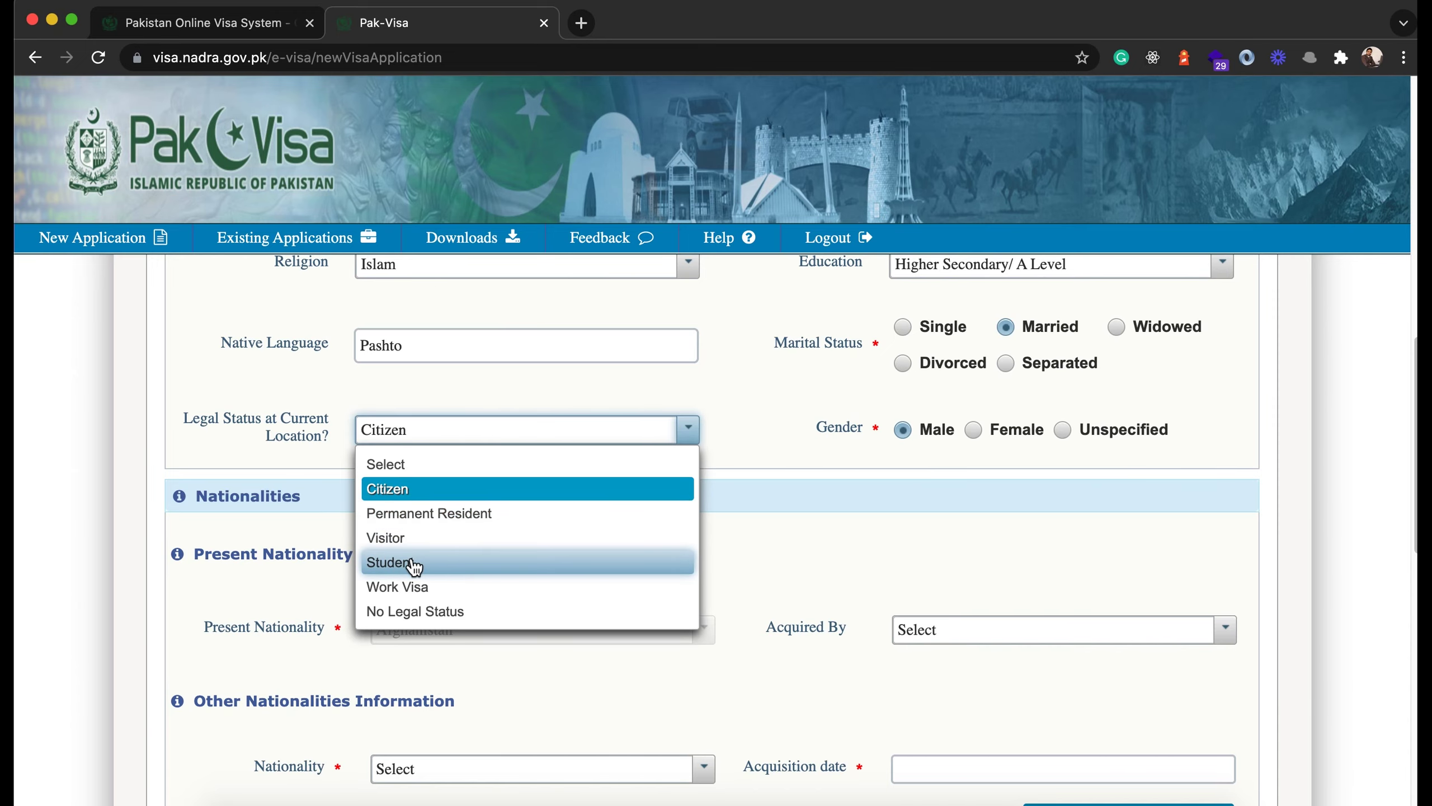
{"action": "scroll", "coordinate": [438, 585], "scroll_direction": "down", "scroll_amount": 11}
{"action": "scroll", "coordinate": [454, 416], "scroll_direction": "up", "scroll_amount": 5}
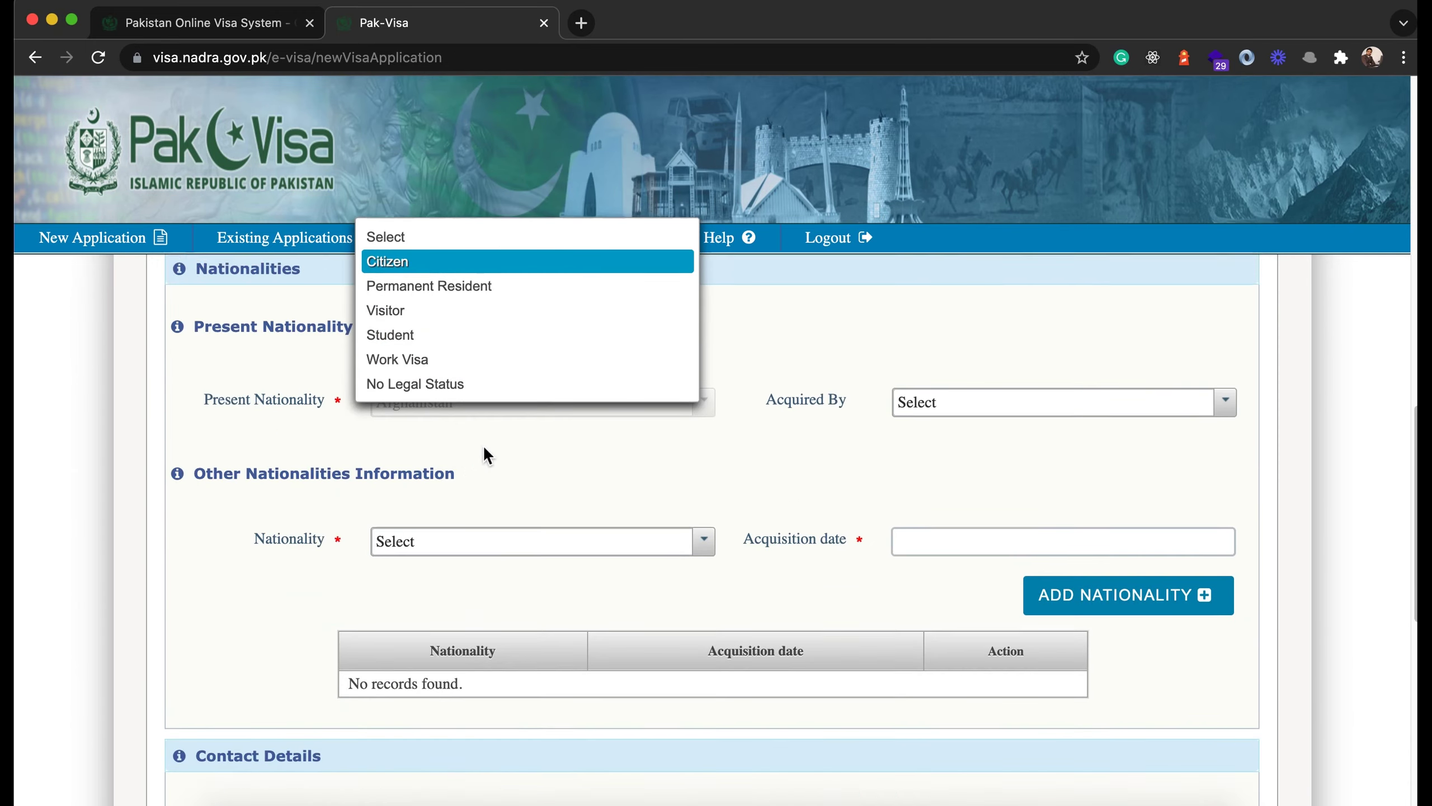
{"action": "scroll", "coordinate": [483, 456], "scroll_direction": "up", "scroll_amount": 6}
Step: Mark the present nationality as acquired by Birth
{"action": "left_click", "coordinate": [559, 674]}
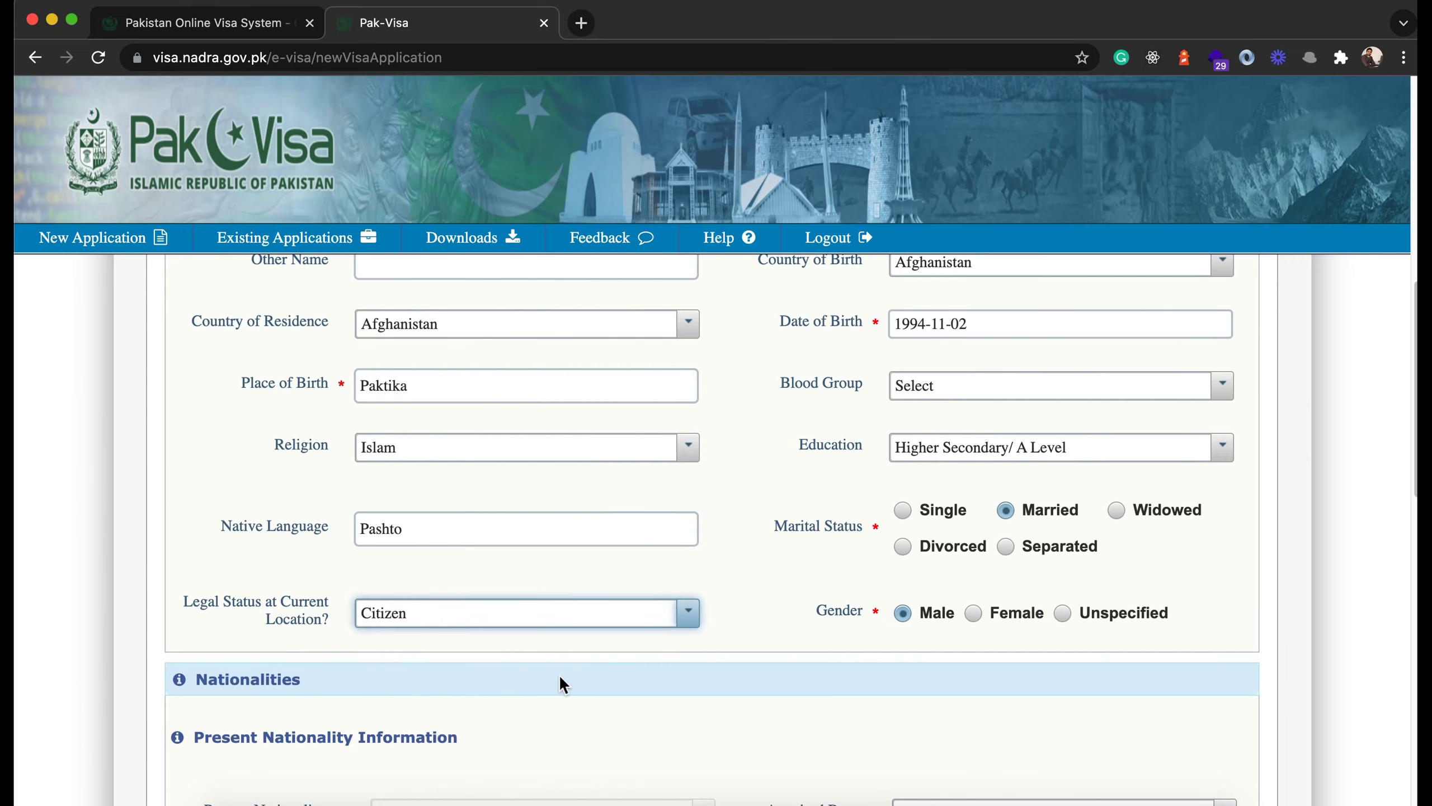
{"action": "scroll", "coordinate": [735, 550], "scroll_direction": "down", "scroll_amount": 6}
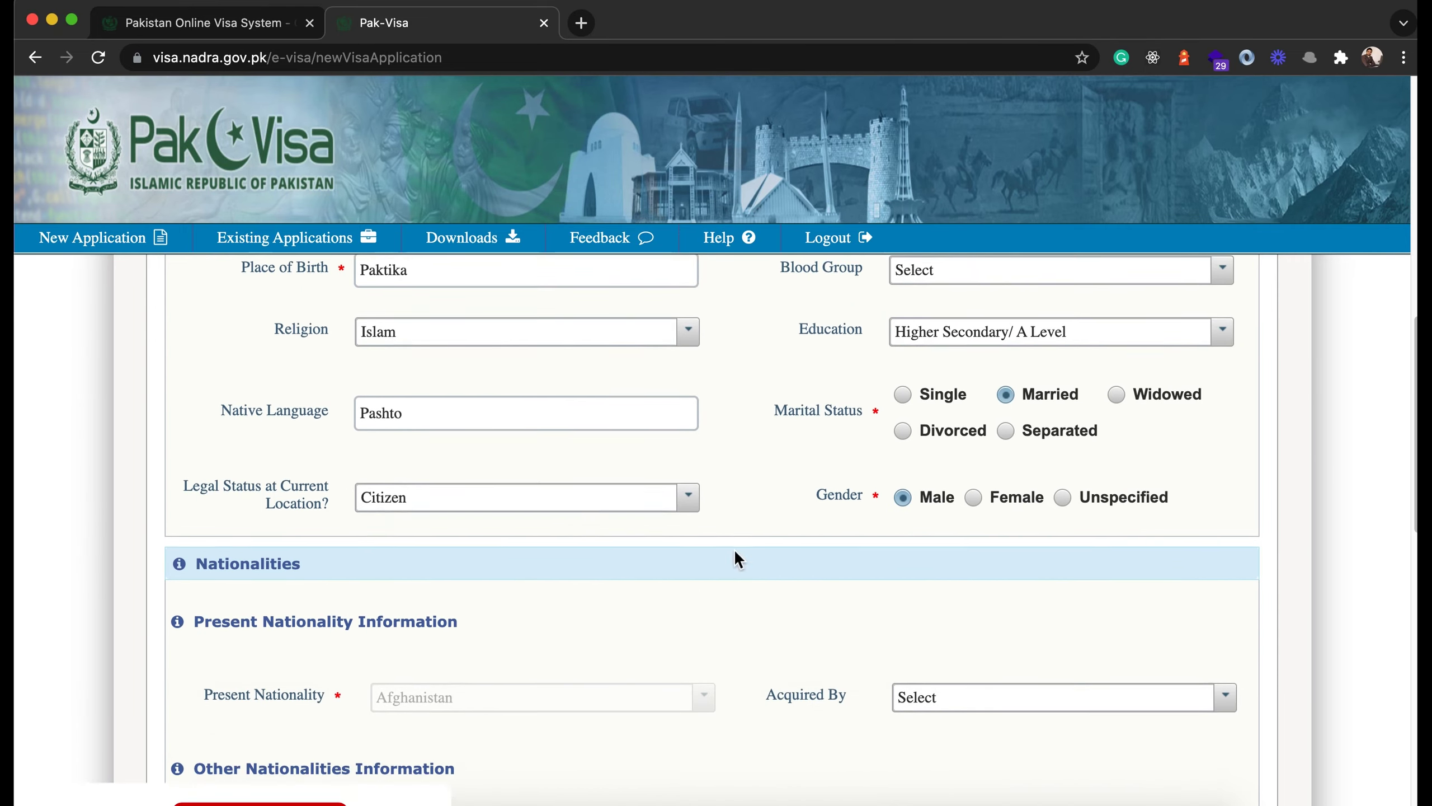
{"action": "scroll", "coordinate": [724, 497], "scroll_direction": "down", "scroll_amount": 1}
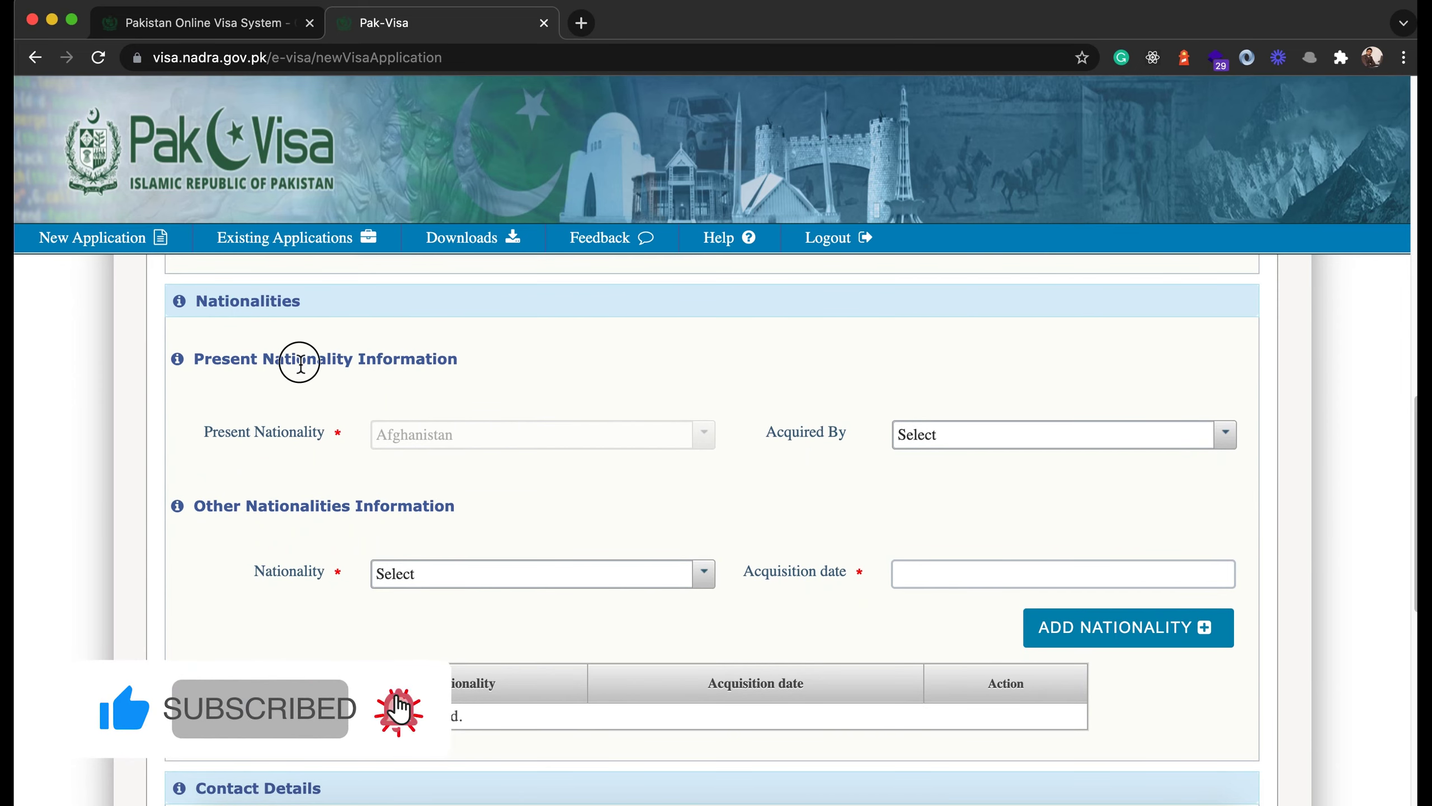
{"action": "left_click_drag", "start_coordinate": [292, 359], "coordinate": [505, 382]}
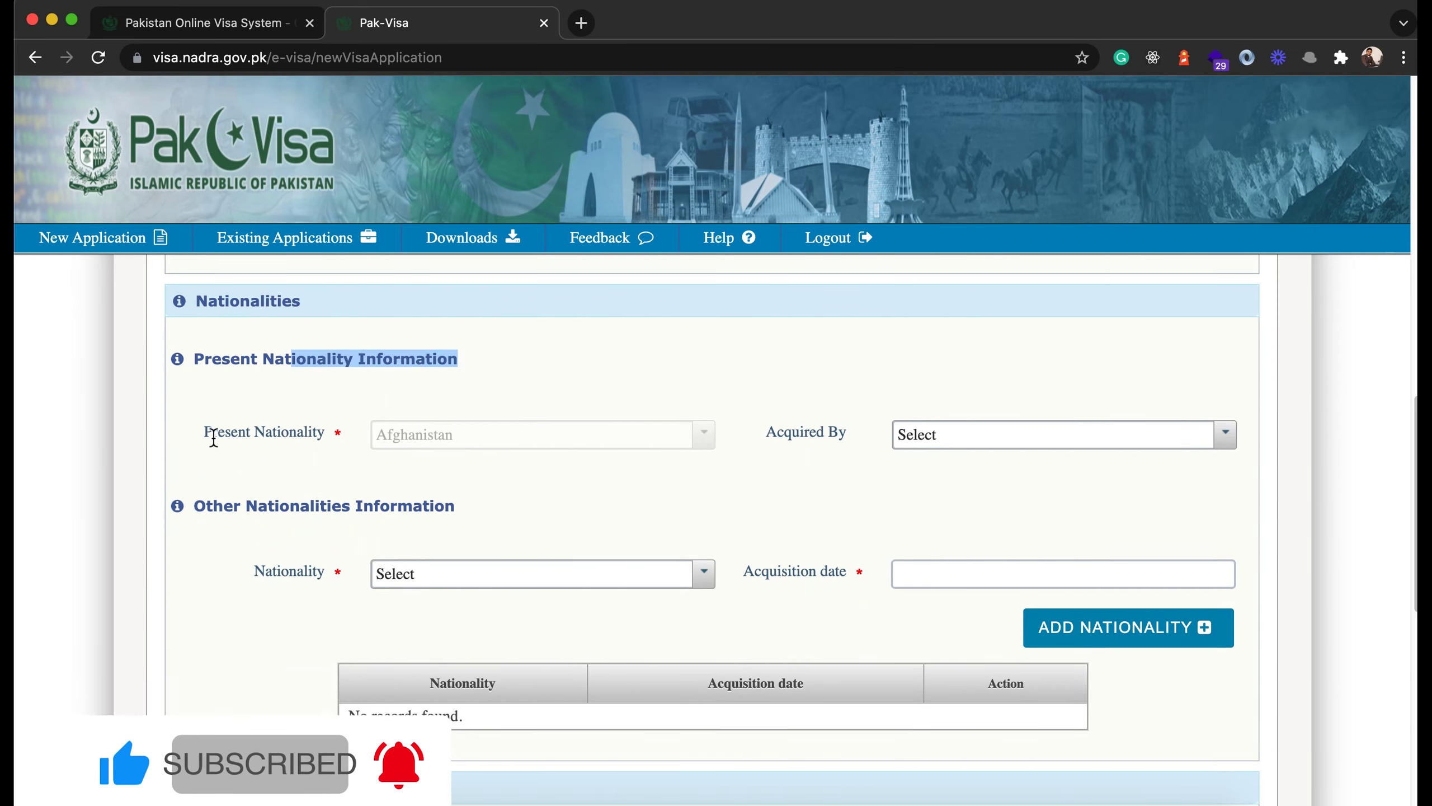
{"action": "left_click_drag", "start_coordinate": [214, 432], "coordinate": [377, 438]}
{"action": "left_click", "coordinate": [985, 444]}
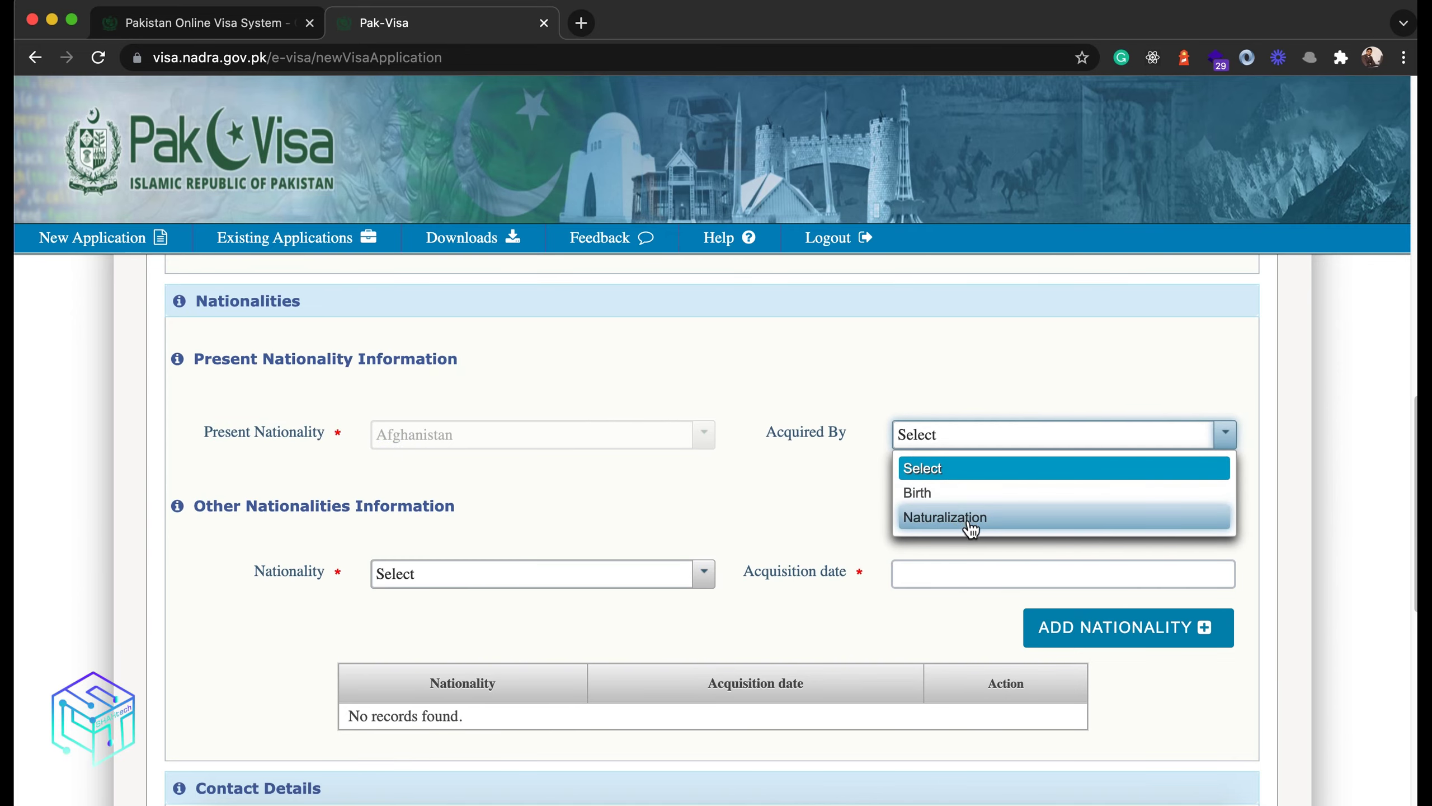
{"action": "left_click", "coordinate": [925, 495]}
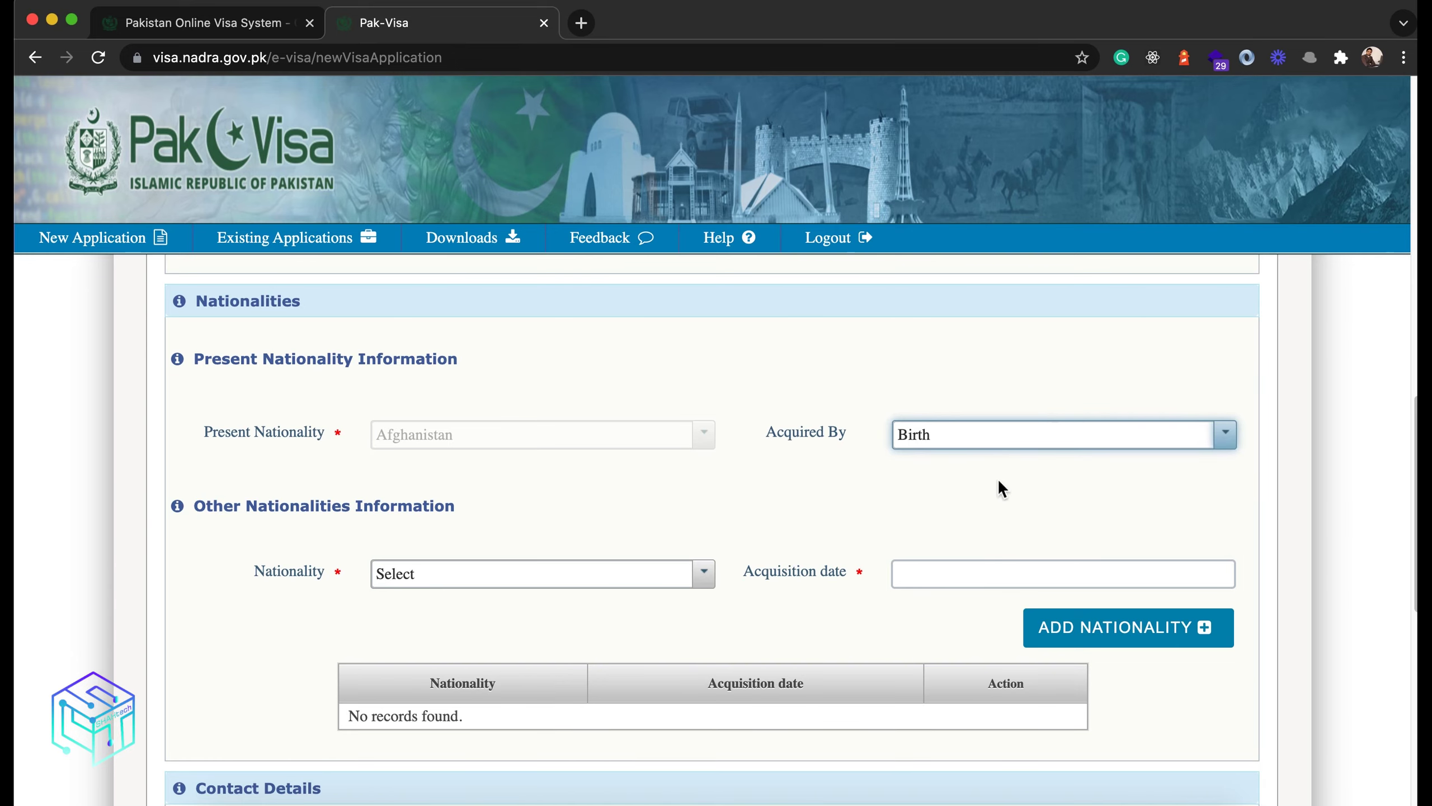
Step: Choose Afghanistan in the Other Nationalities dropdown
{"action": "scroll", "coordinate": [818, 506], "scroll_direction": "down", "scroll_amount": 3}
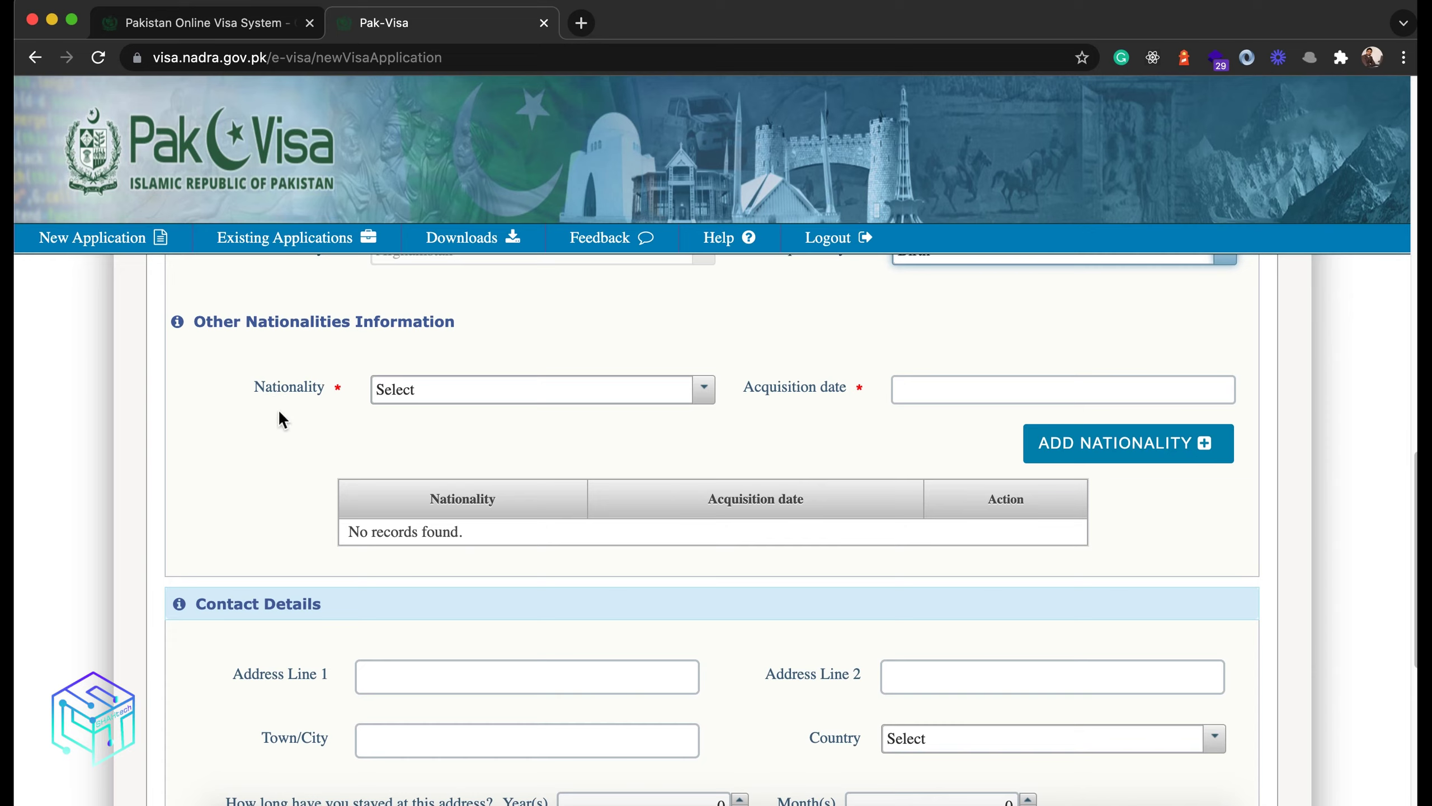
{"action": "left_click", "coordinate": [476, 398]}
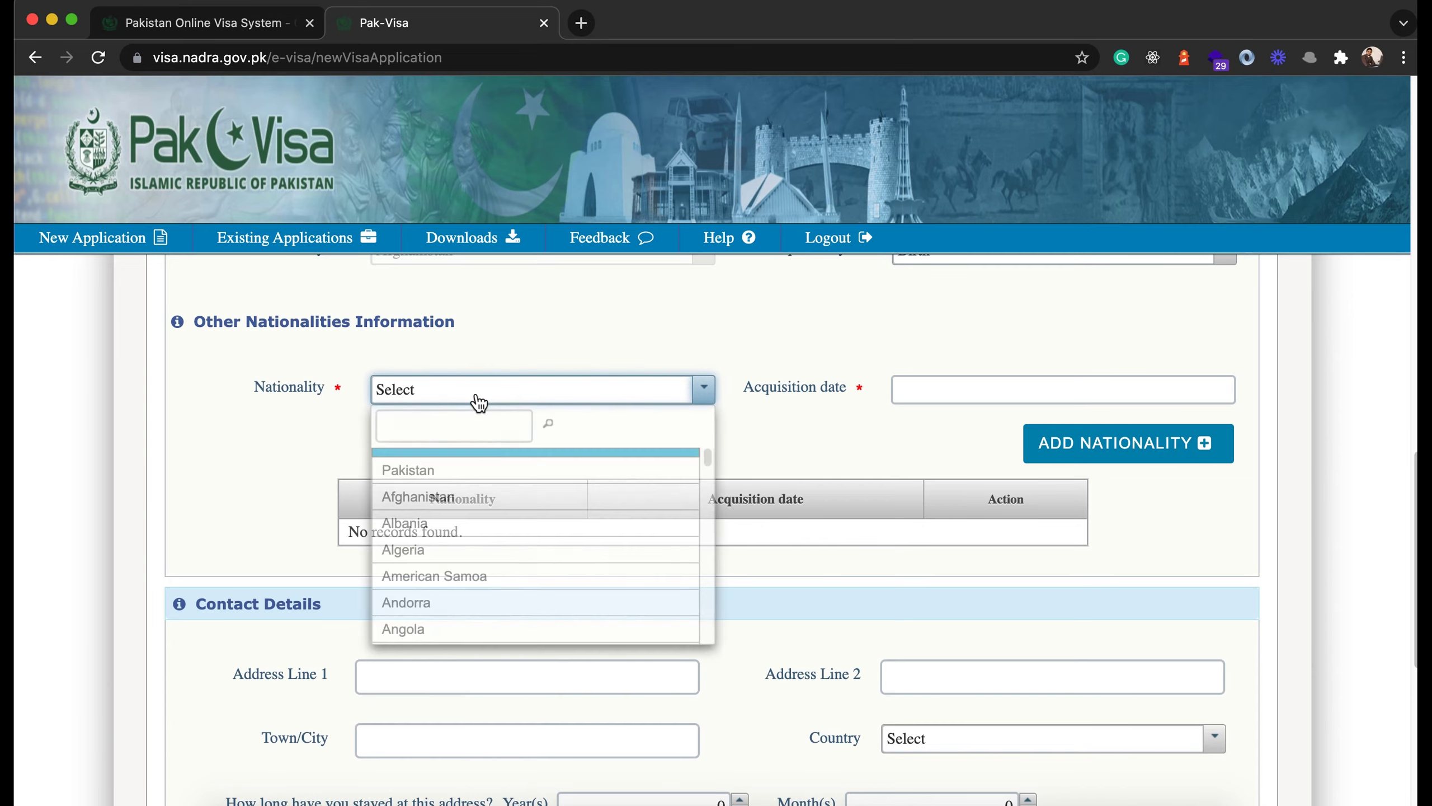
{"action": "left_click", "coordinate": [485, 497]}
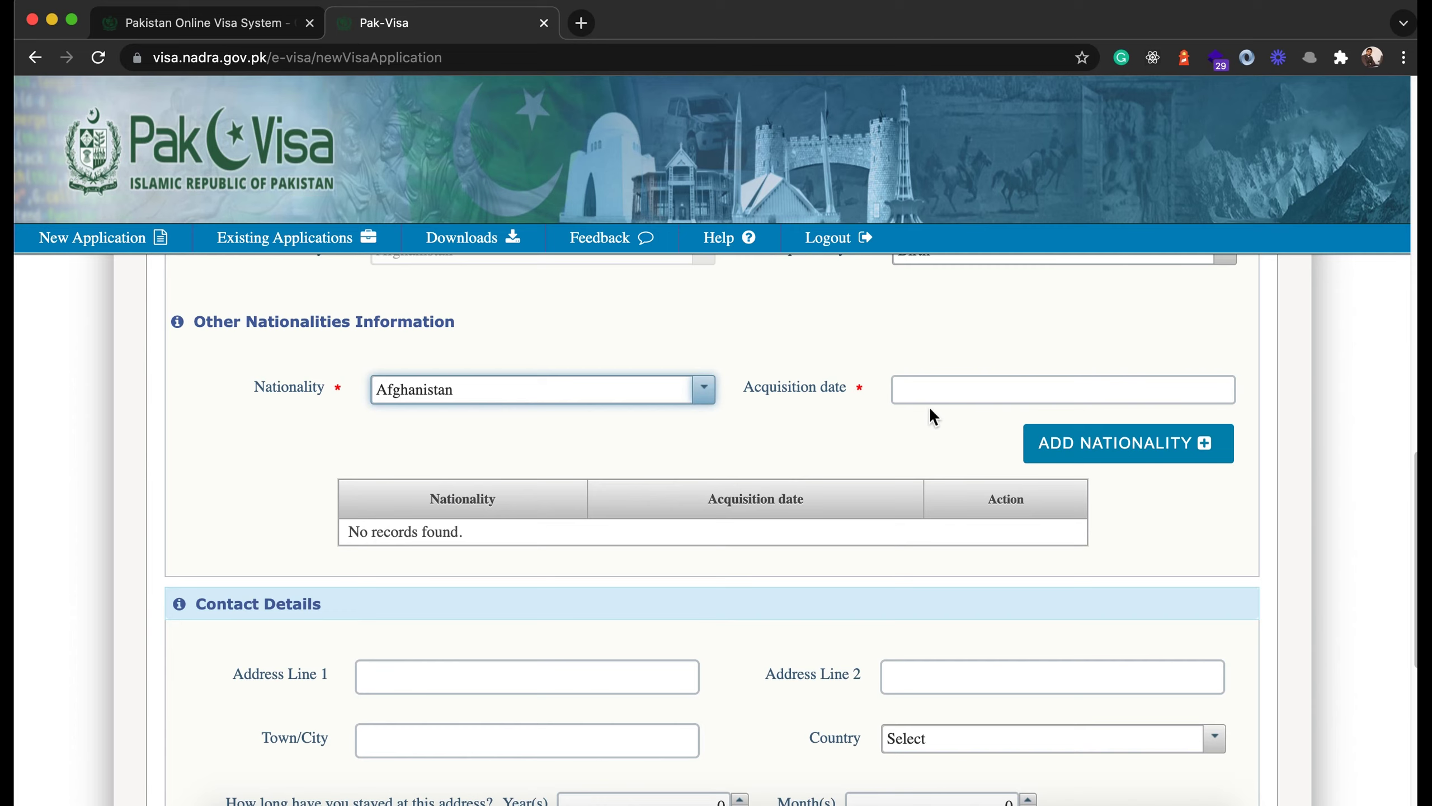
{"action": "scroll", "coordinate": [522, 388], "scroll_direction": "up", "scroll_amount": 1}
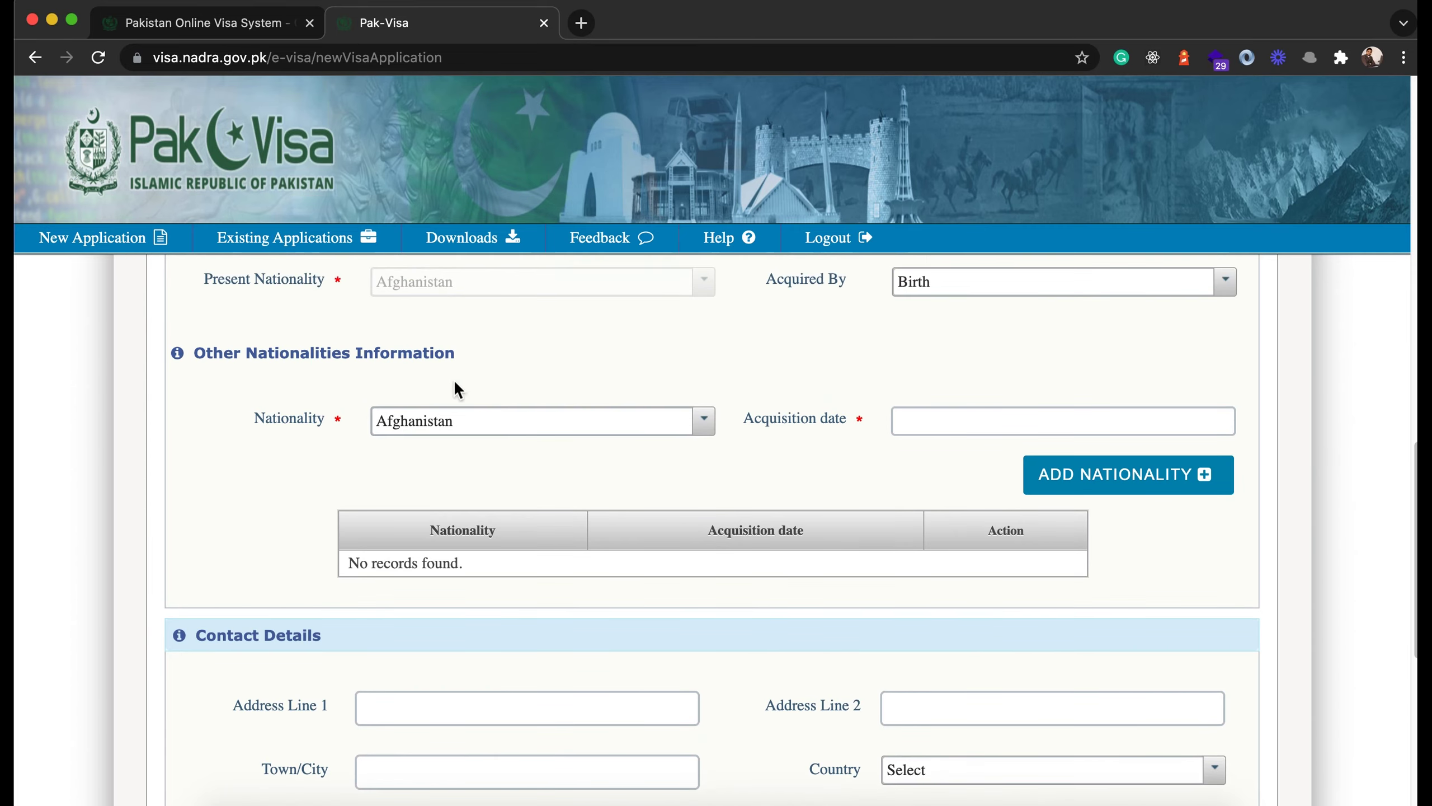
{"action": "left_click", "coordinate": [575, 419]}
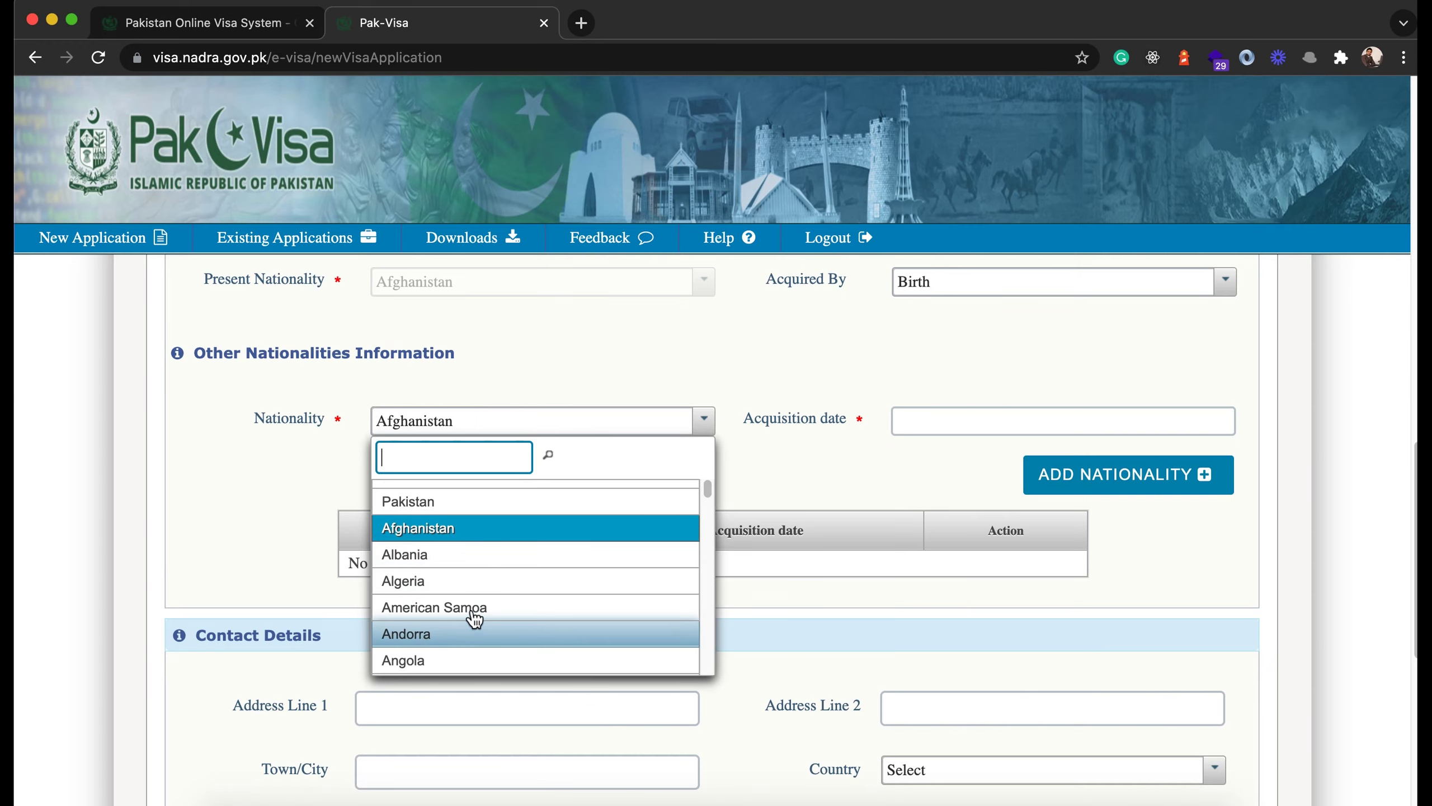
{"action": "scroll", "coordinate": [451, 603], "scroll_direction": "down", "scroll_amount": 2}
{"action": "scroll", "coordinate": [459, 590], "scroll_direction": "up", "scroll_amount": 2}
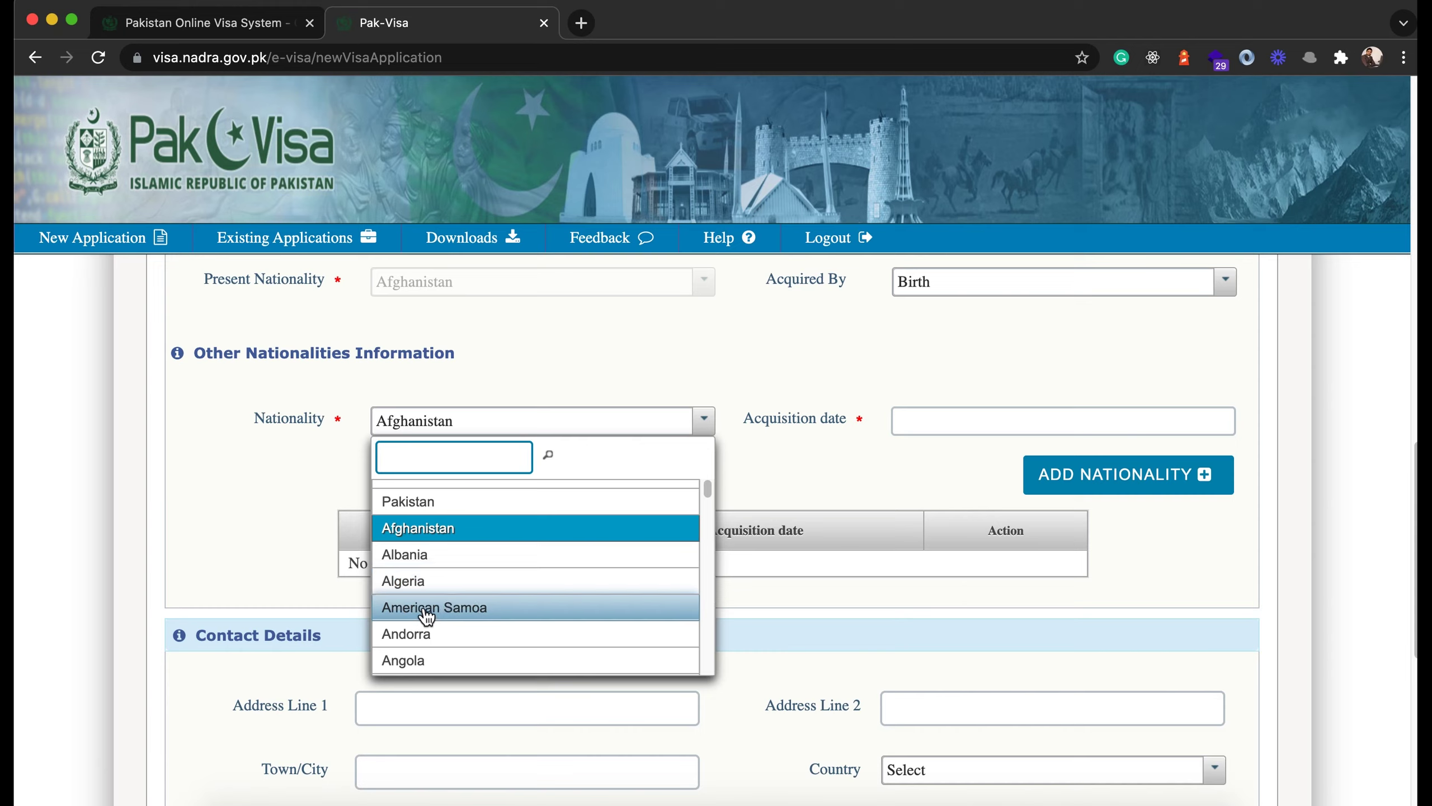
{"action": "left_click", "coordinate": [629, 393]}
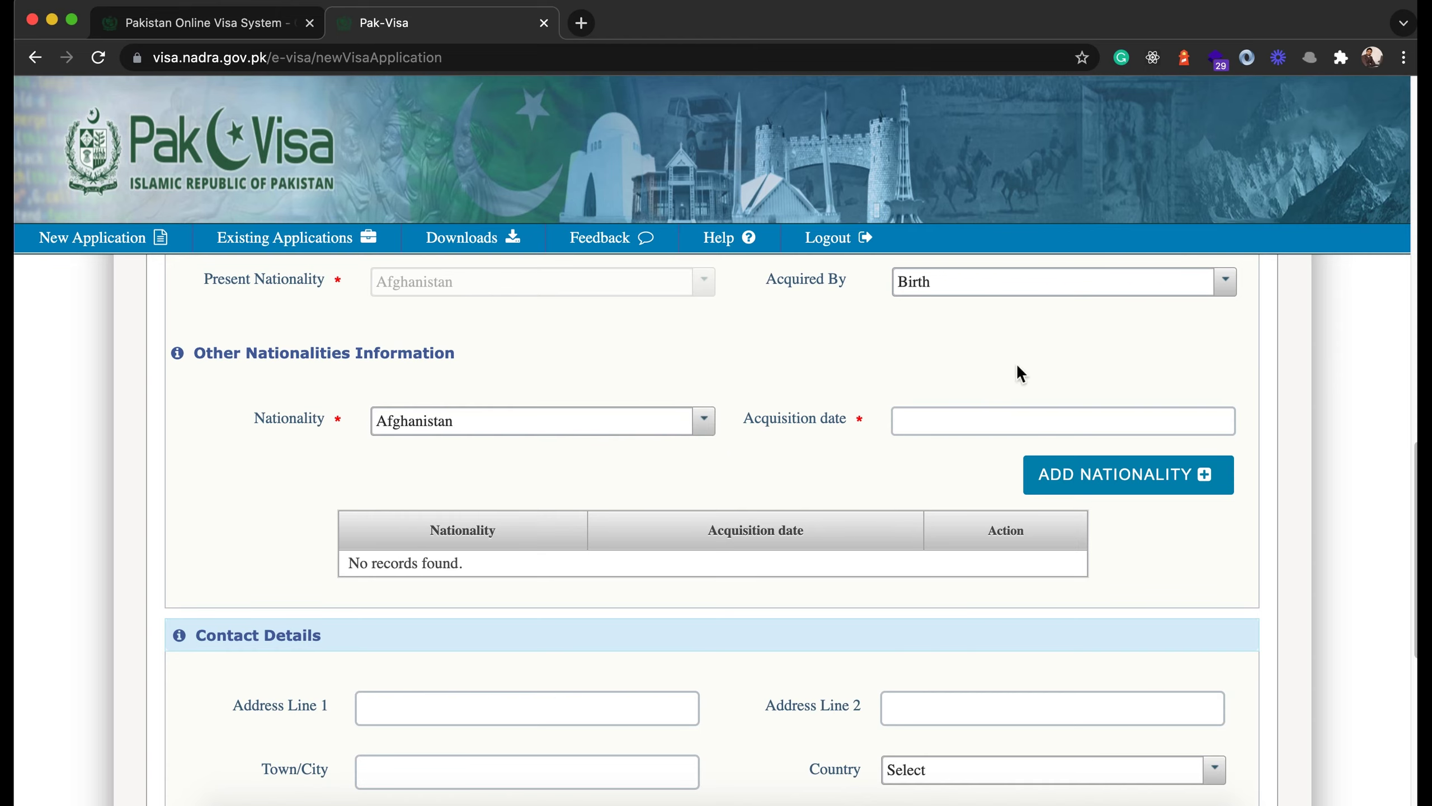
{"action": "scroll", "coordinate": [750, 573], "scroll_direction": "down", "scroll_amount": 5}
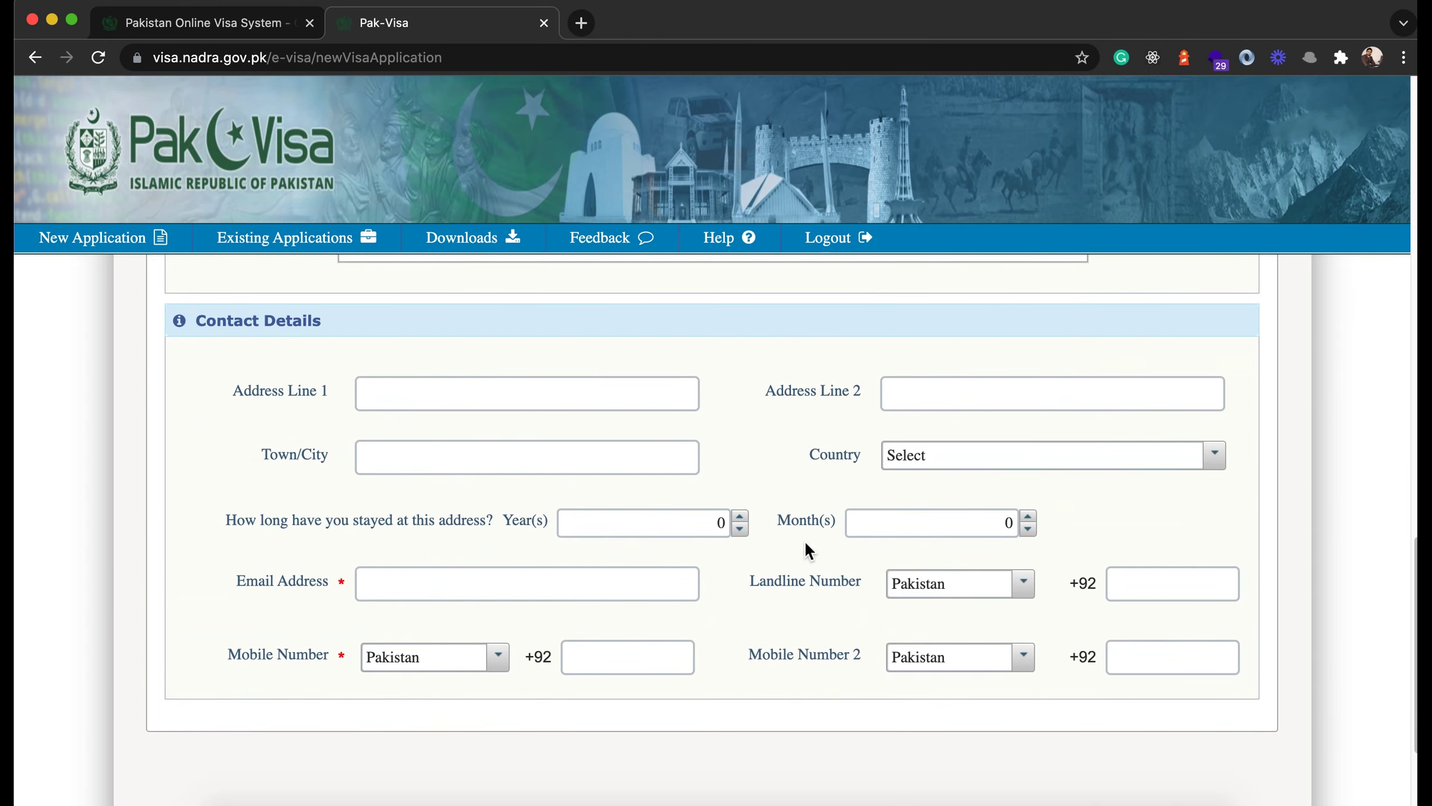
Step: Fill Address Line 1 and Town/City from the saved autofill address
{"action": "left_click", "coordinate": [398, 399]}
{"action": "left_click", "coordinate": [777, 362]}
{"action": "left_click", "coordinate": [416, 401]}
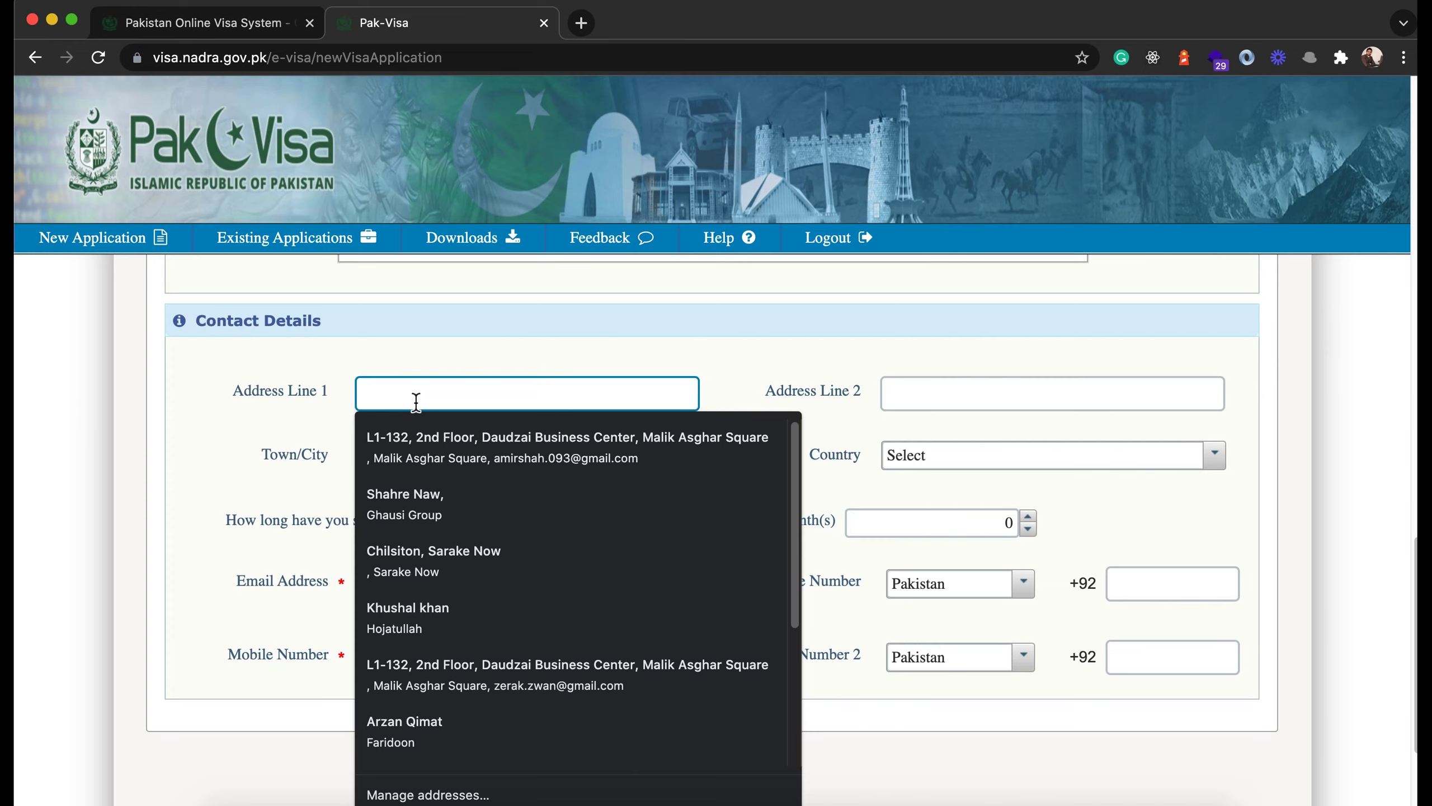
{"action": "left_click", "coordinate": [431, 511]}
{"action": "left_click", "coordinate": [455, 393]}
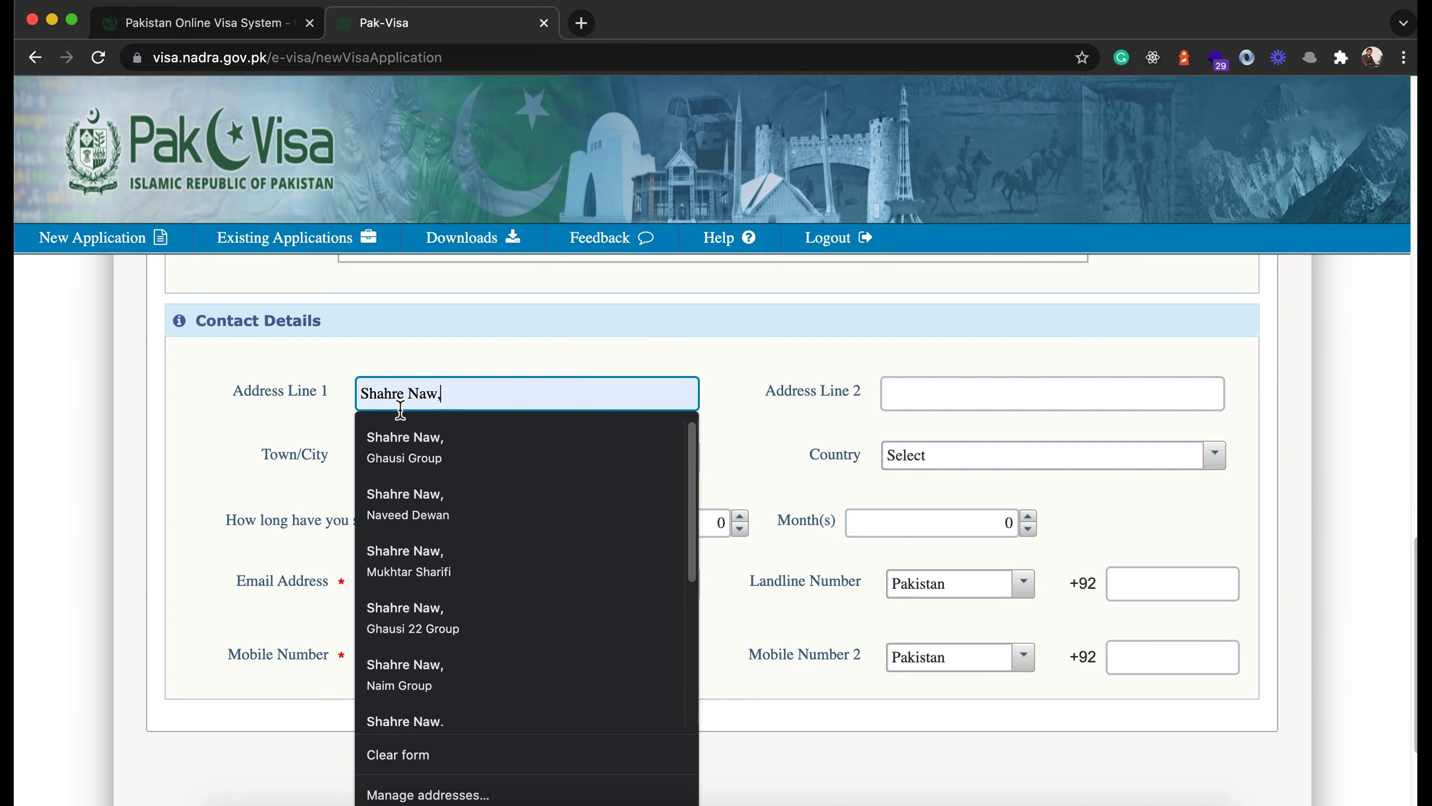
{"action": "left_click", "coordinate": [849, 345]}
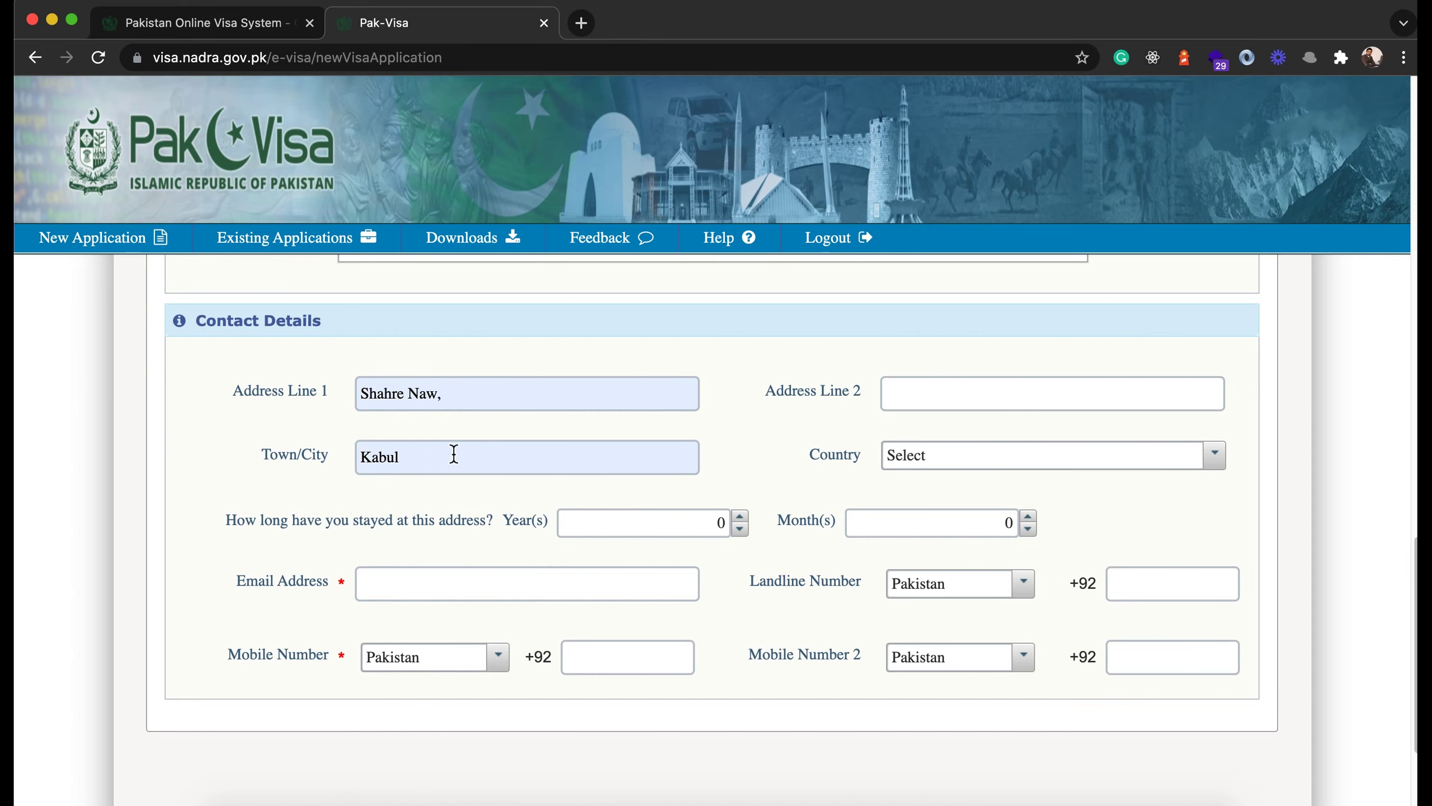
{"action": "left_click", "coordinate": [433, 457]}
{"action": "key", "text": "Escape"}
Step: Set the address country to Afghanistan and the stay to 7 years 4 months
{"action": "left_click", "coordinate": [985, 461]}
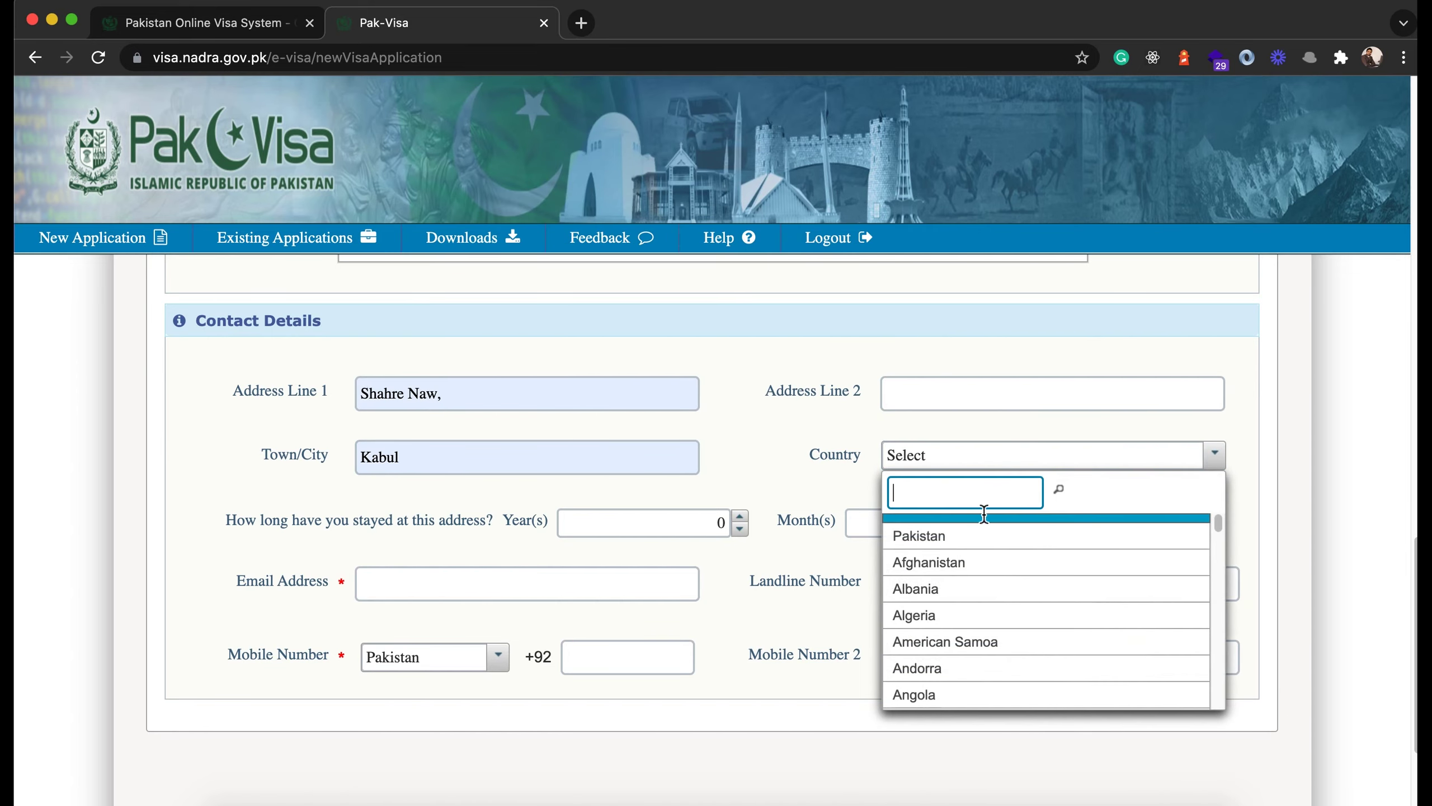
{"action": "left_click", "coordinate": [972, 573]}
{"action": "scroll", "coordinate": [830, 528], "scroll_direction": "down", "scroll_amount": 2}
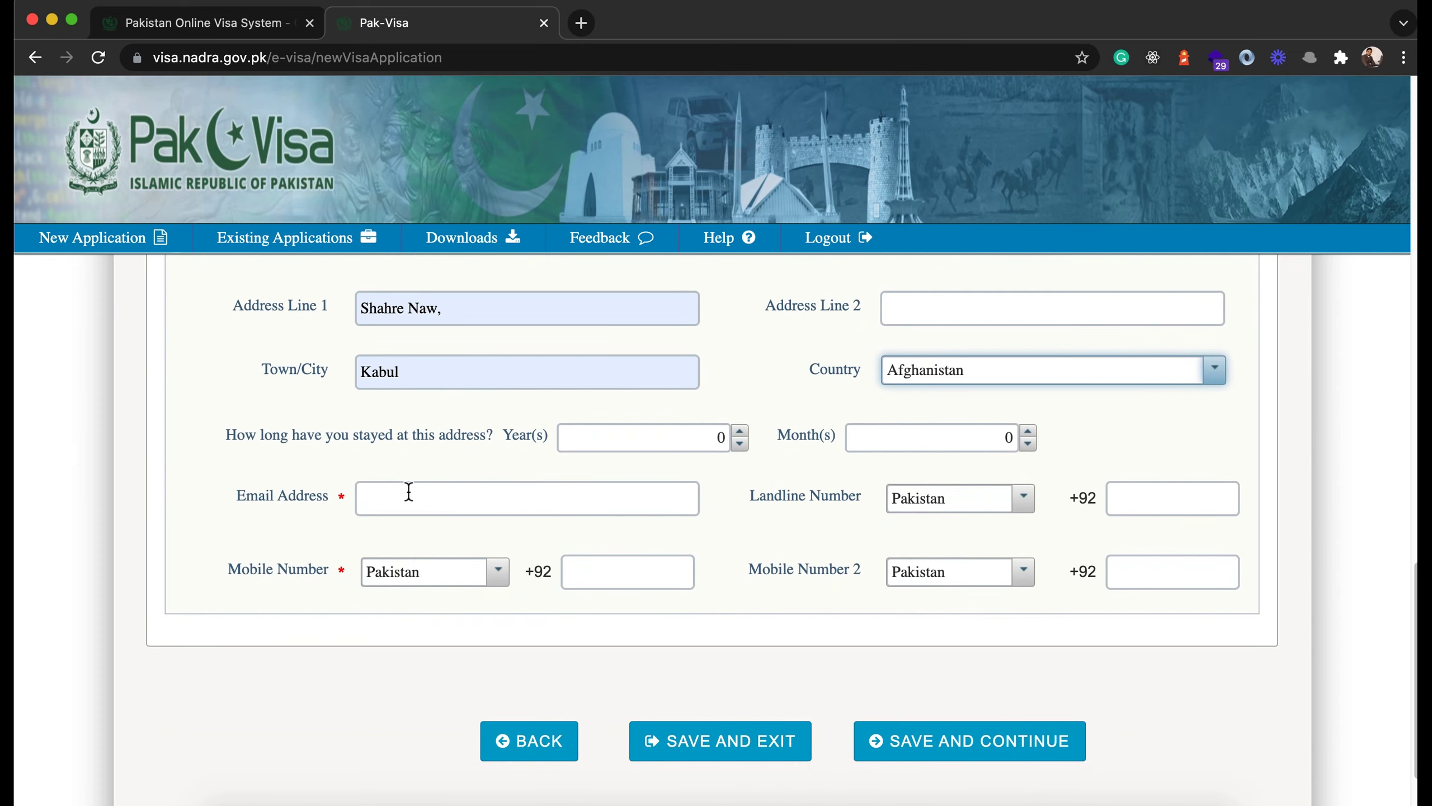
{"action": "left_click", "coordinate": [740, 432]}
{"action": "left_click", "coordinate": [740, 432]}
{"action": "left_click", "coordinate": [739, 432]}
{"action": "left_click", "coordinate": [739, 432]}
{"action": "left_click", "coordinate": [739, 432]}
{"action": "left_click", "coordinate": [739, 432]}
{"action": "left_click", "coordinate": [740, 432]}
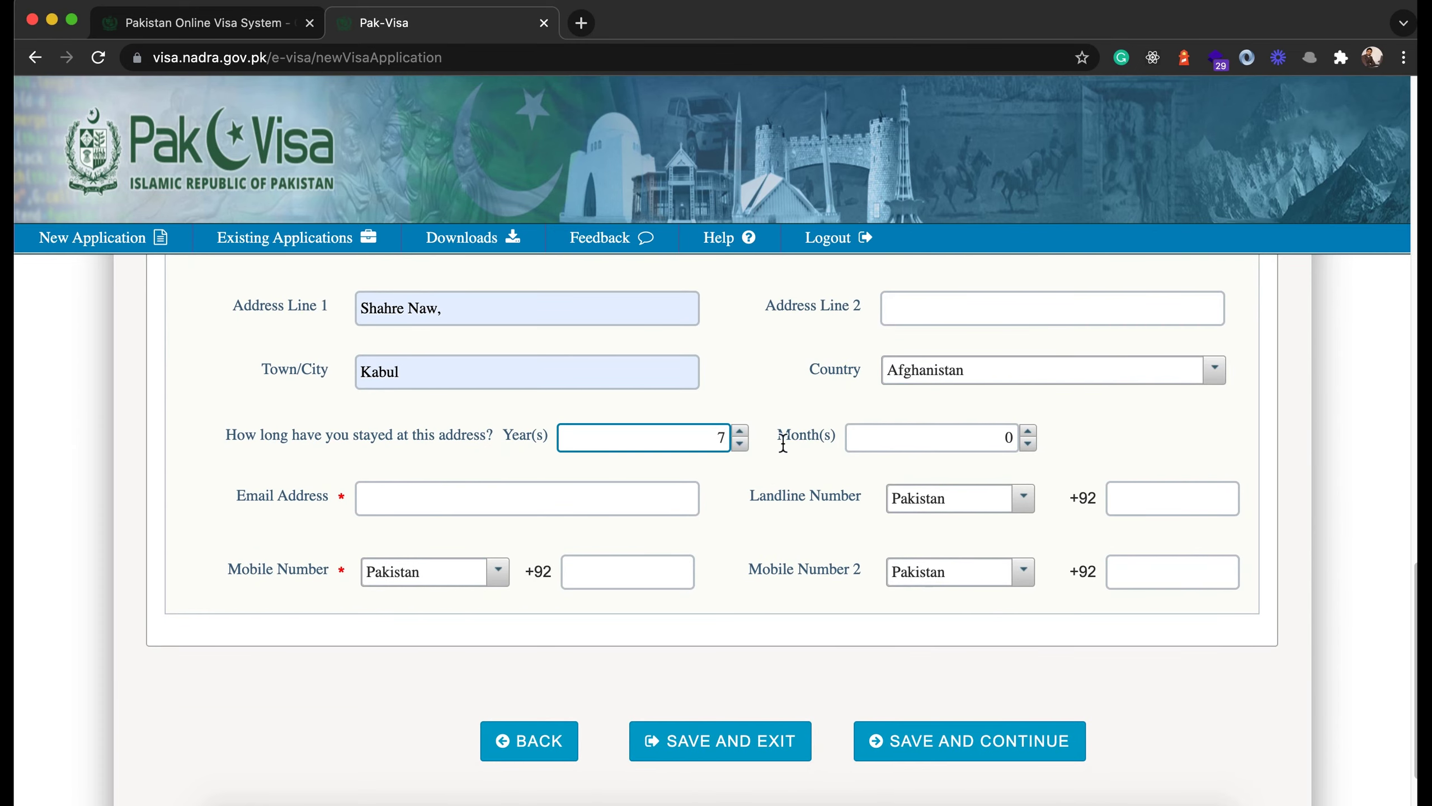
{"action": "left_click_drag", "start_coordinate": [513, 435], "coordinate": [625, 437]}
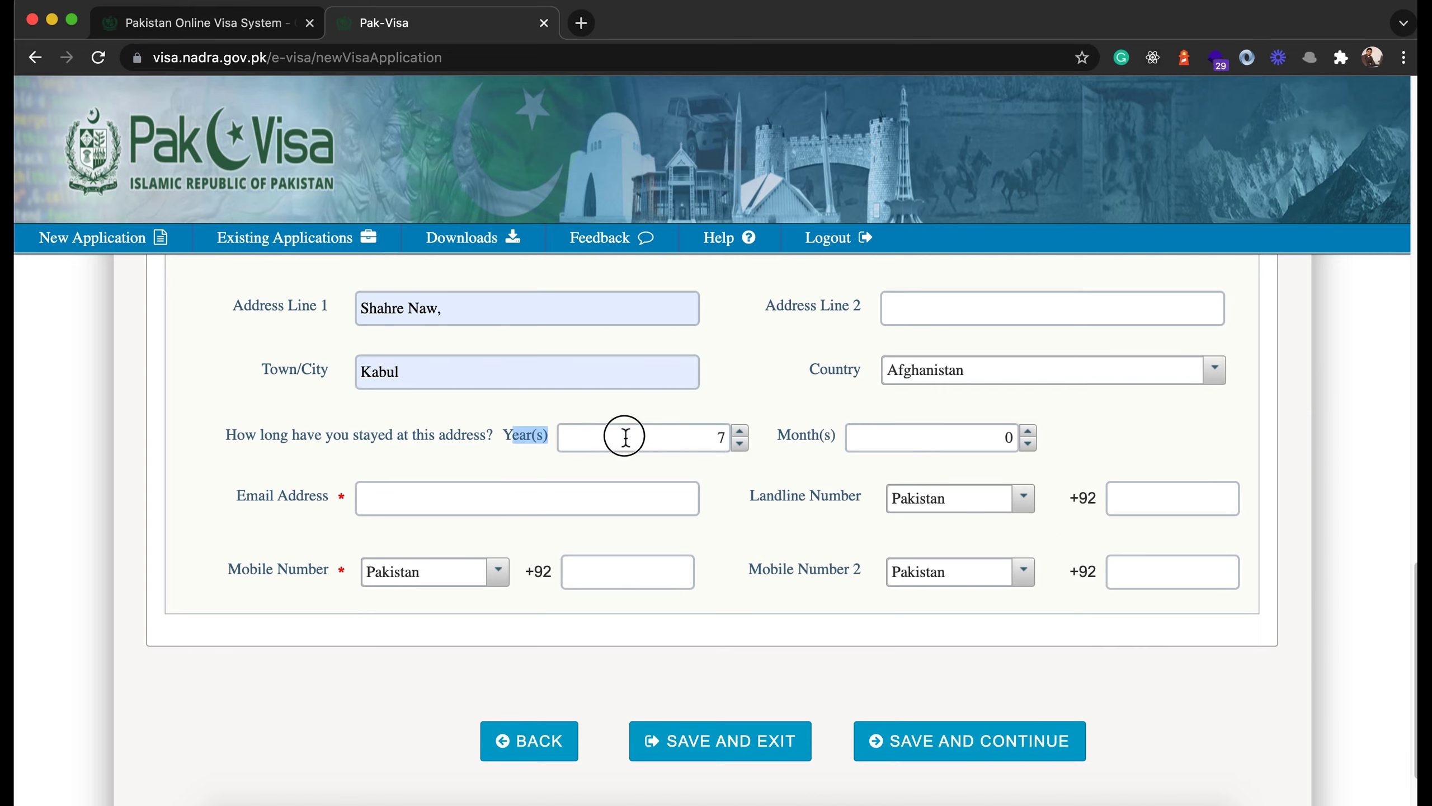
{"action": "left_click", "coordinate": [1028, 430]}
{"action": "left_click", "coordinate": [1028, 431]}
{"action": "left_click", "coordinate": [1028, 431]}
{"action": "left_click", "coordinate": [1028, 431]}
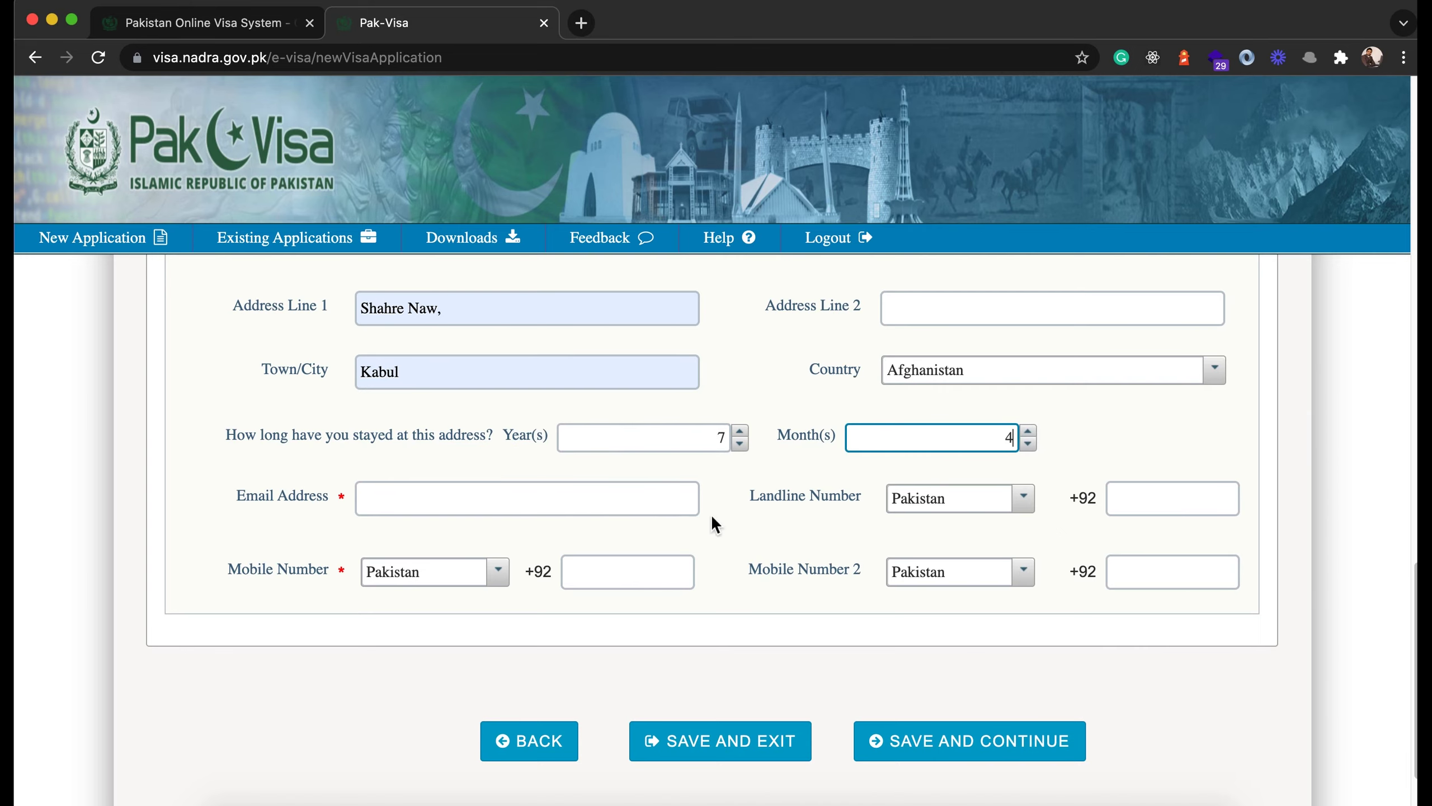
{"action": "scroll", "coordinate": [712, 514], "scroll_direction": "down", "scroll_amount": 1}
{"action": "left_click", "coordinate": [412, 487]}
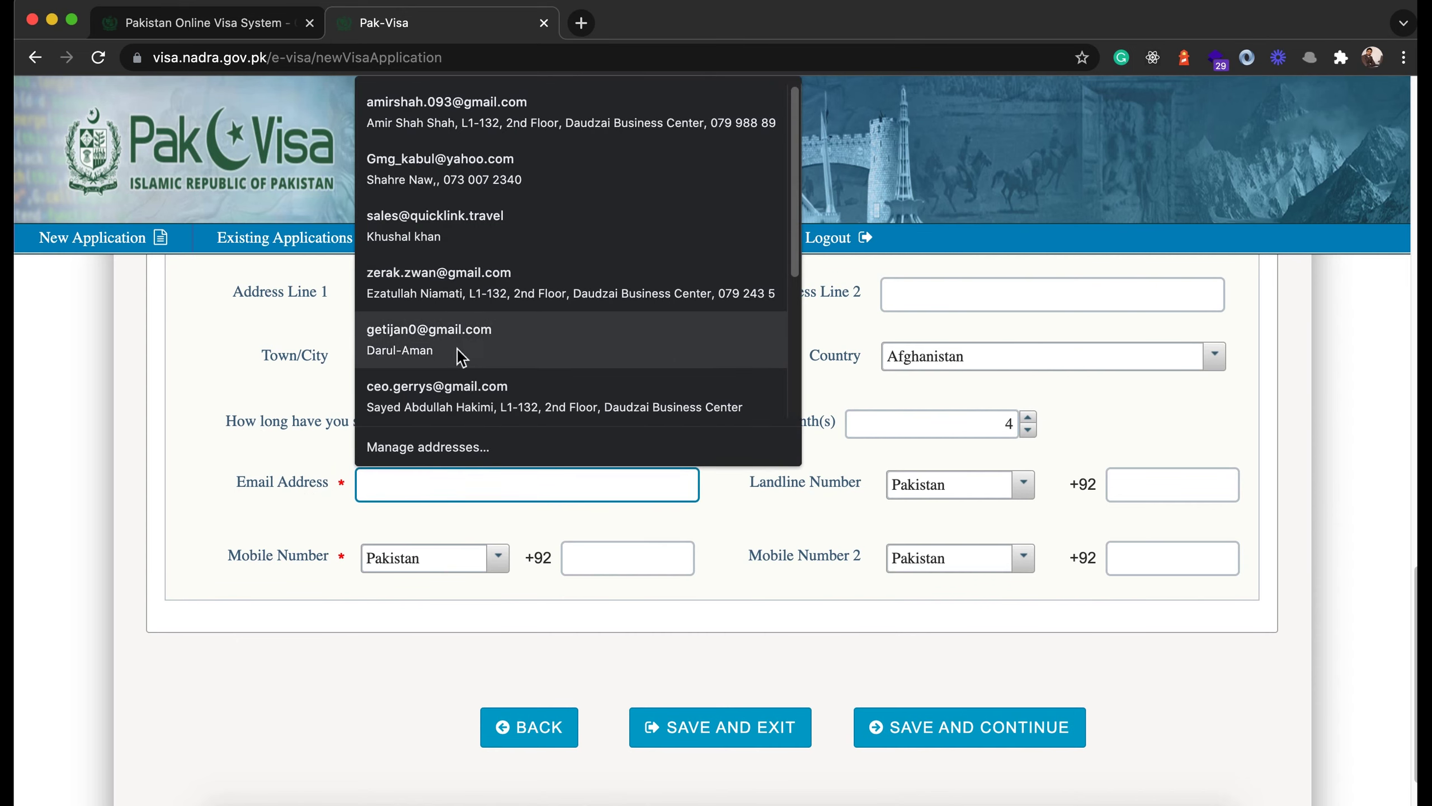
Step: Autofill the email and an Afghanistan (+93) mobile number, removing its leading 0
{"action": "left_click", "coordinate": [450, 99]}
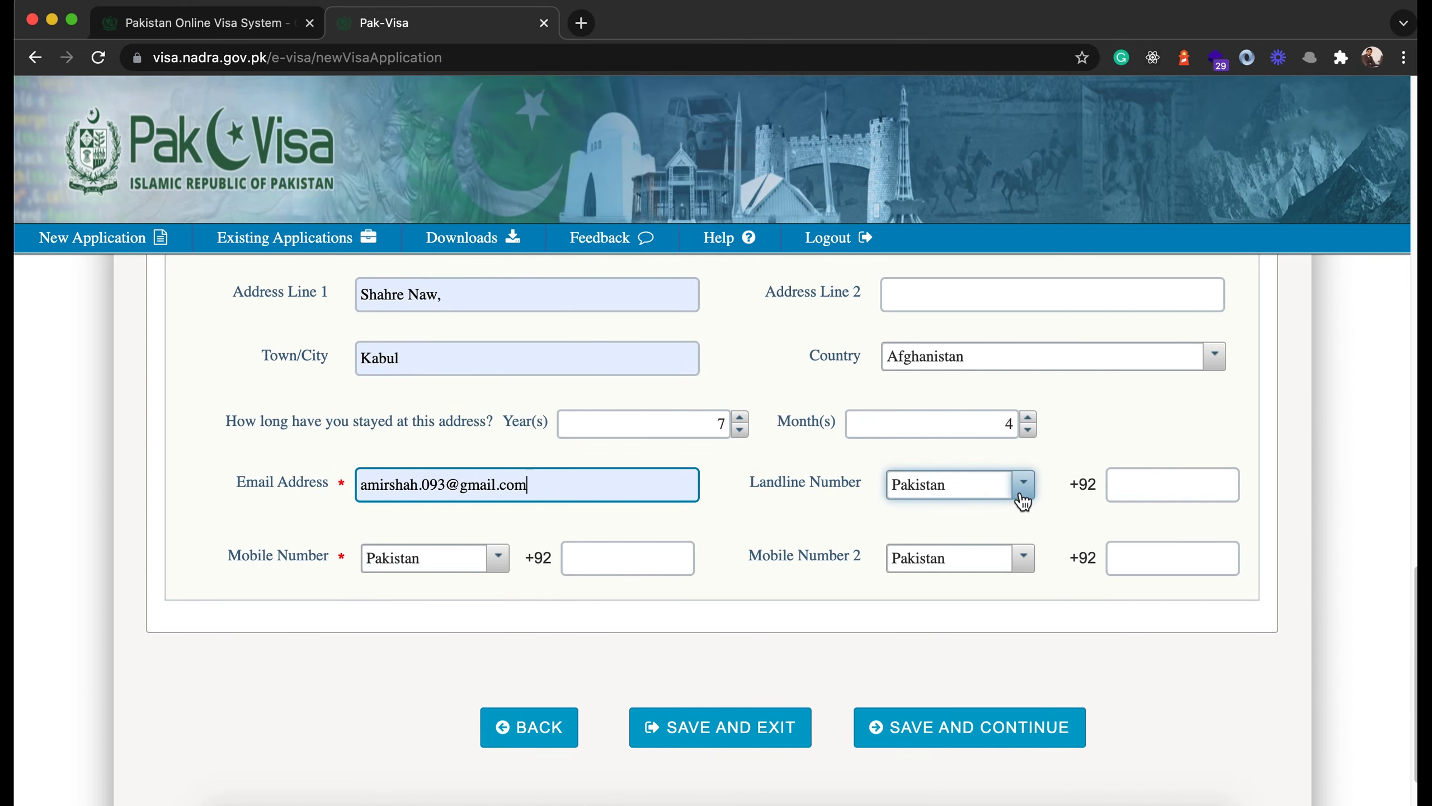
{"action": "scroll", "coordinate": [445, 559], "scroll_direction": "down", "scroll_amount": 1}
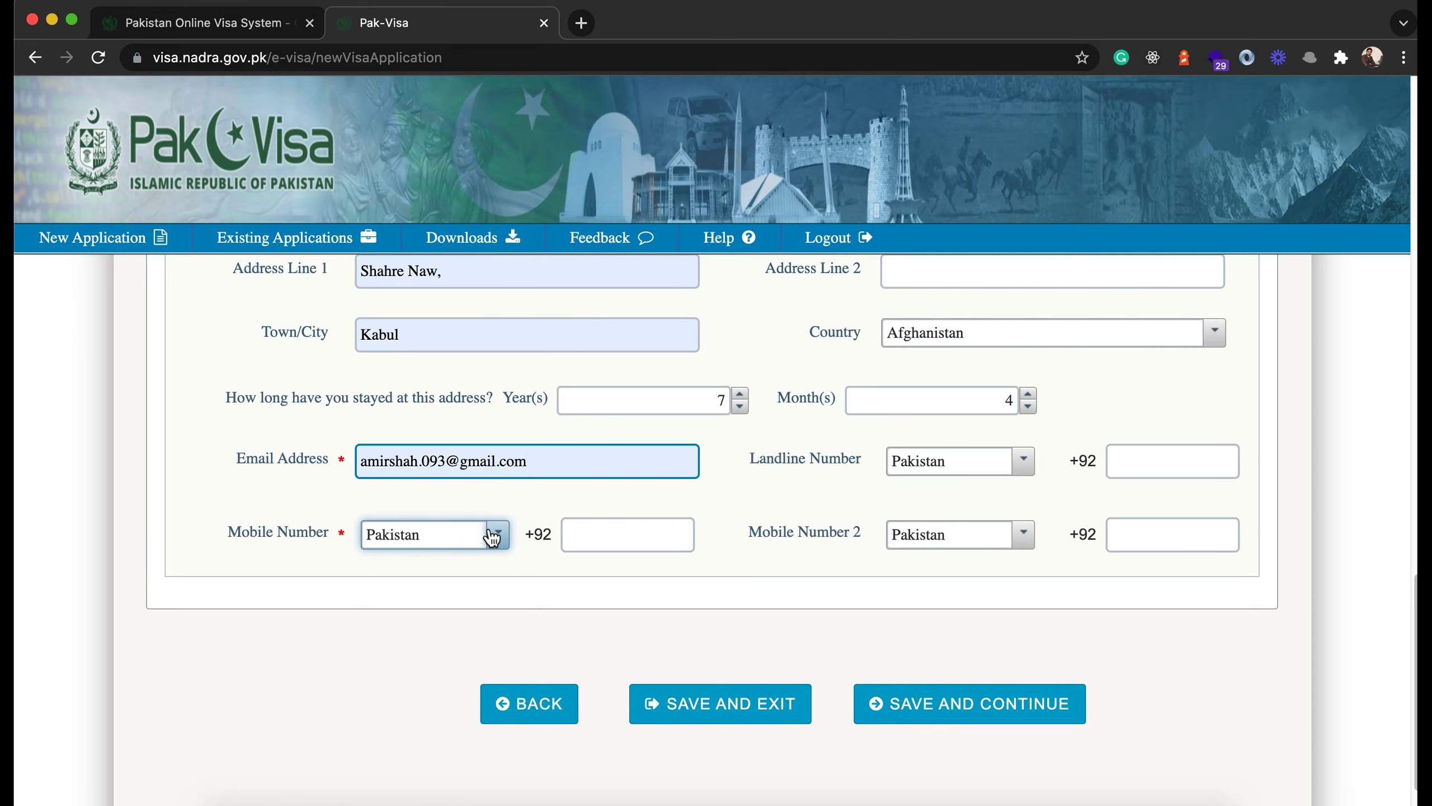
{"action": "left_click", "coordinate": [627, 537]}
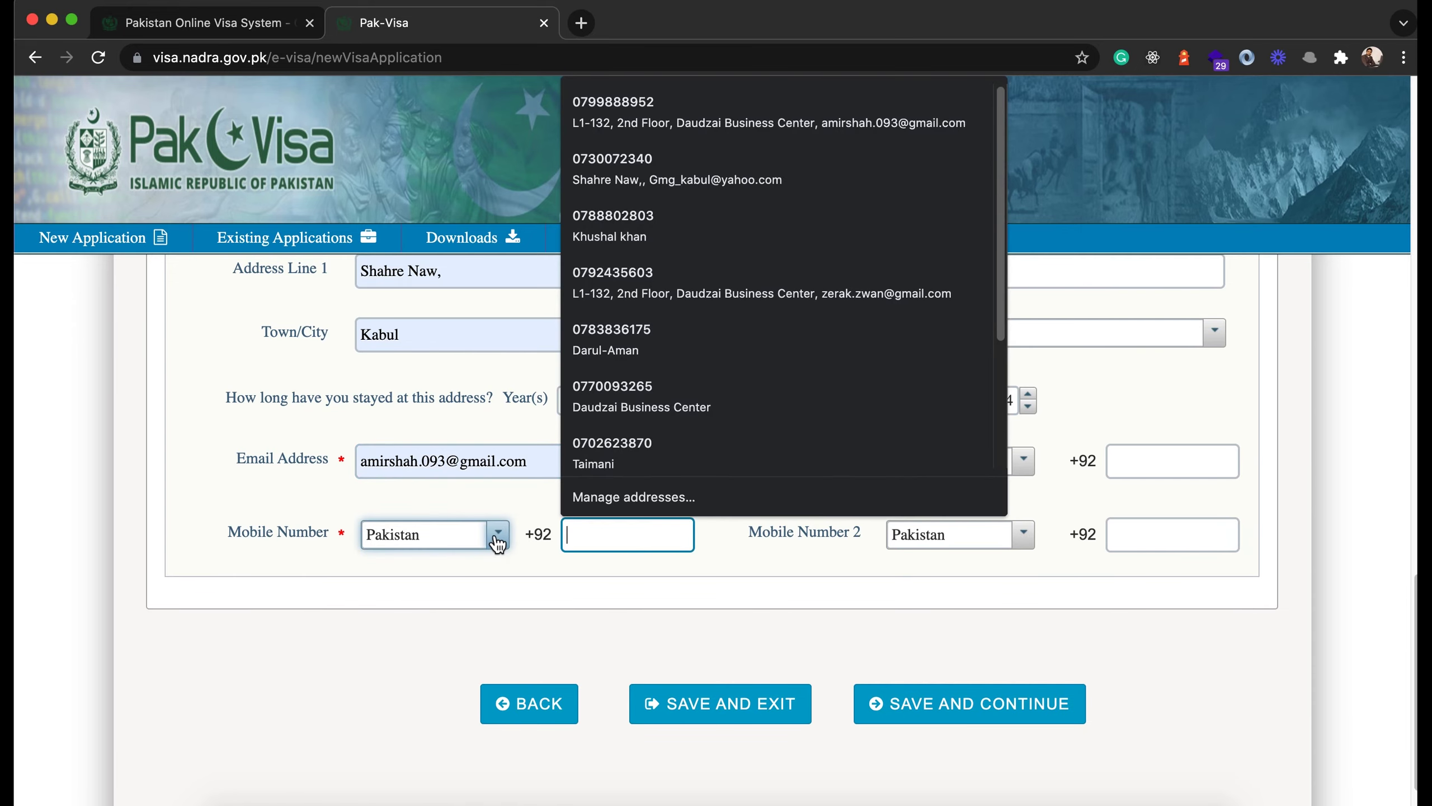
{"action": "left_click", "coordinate": [499, 542]}
{"action": "left_click", "coordinate": [399, 634]}
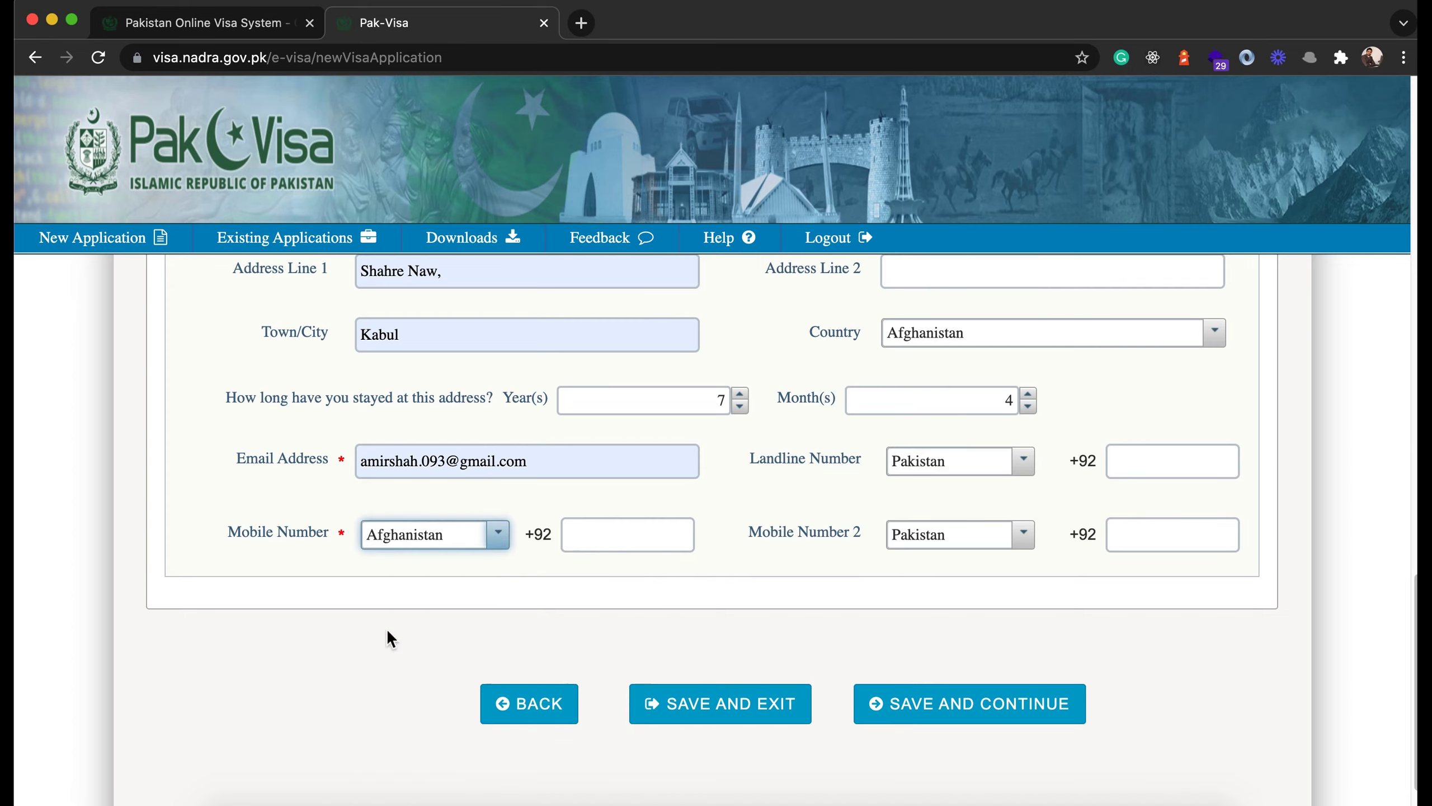
{"action": "left_click", "coordinate": [575, 547]}
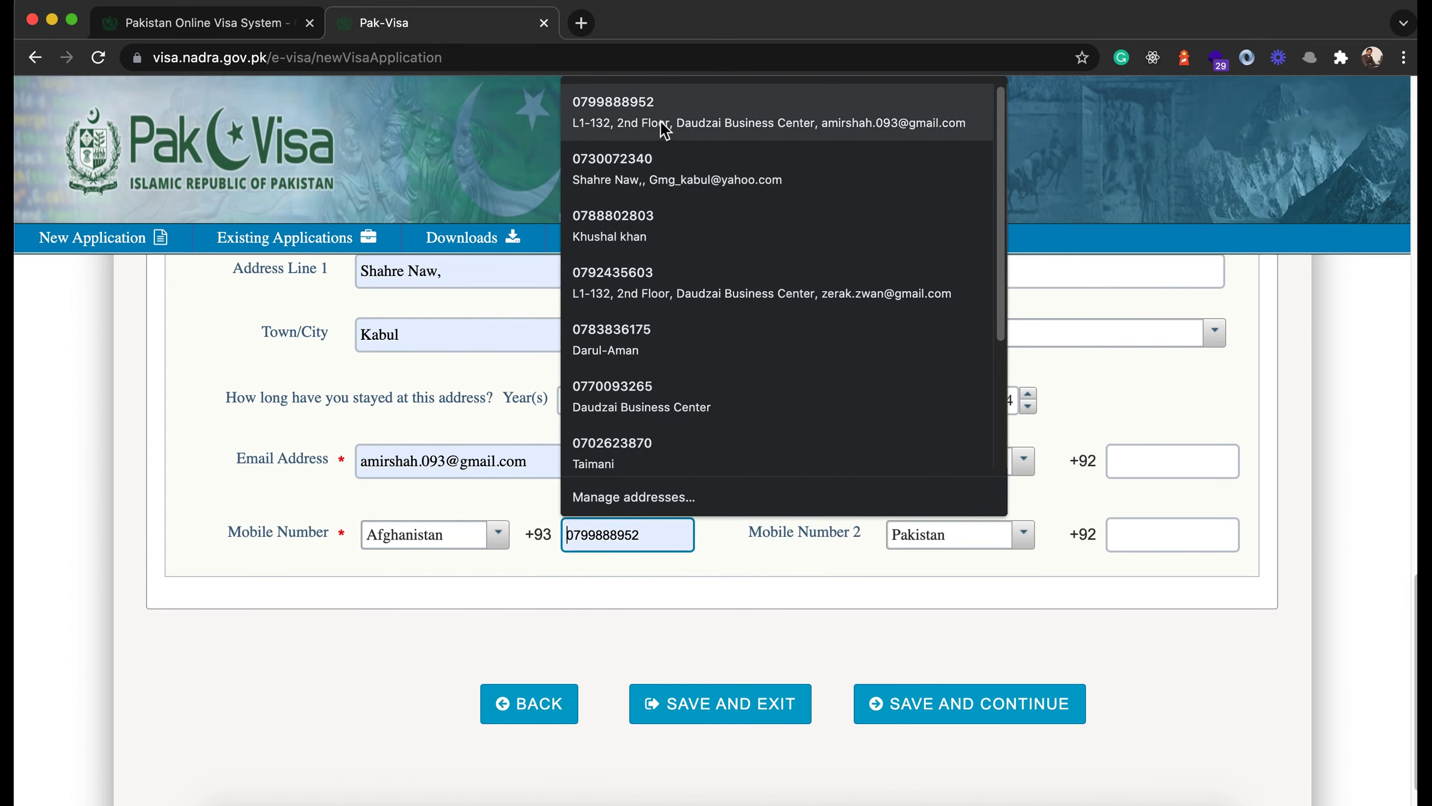
{"action": "left_click", "coordinate": [598, 110]}
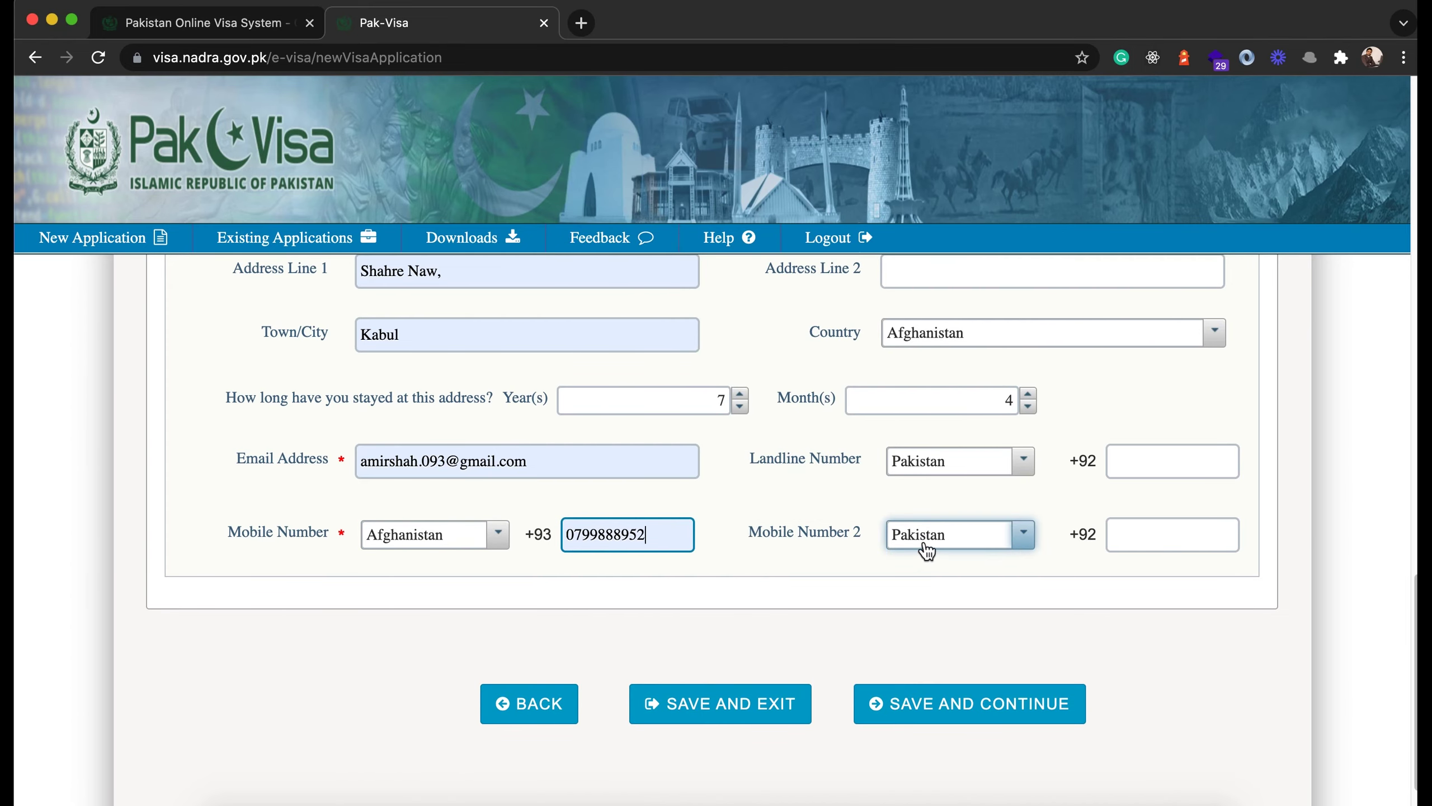
{"action": "left_click", "coordinate": [575, 536]}
{"action": "key", "text": "BackSpace"}
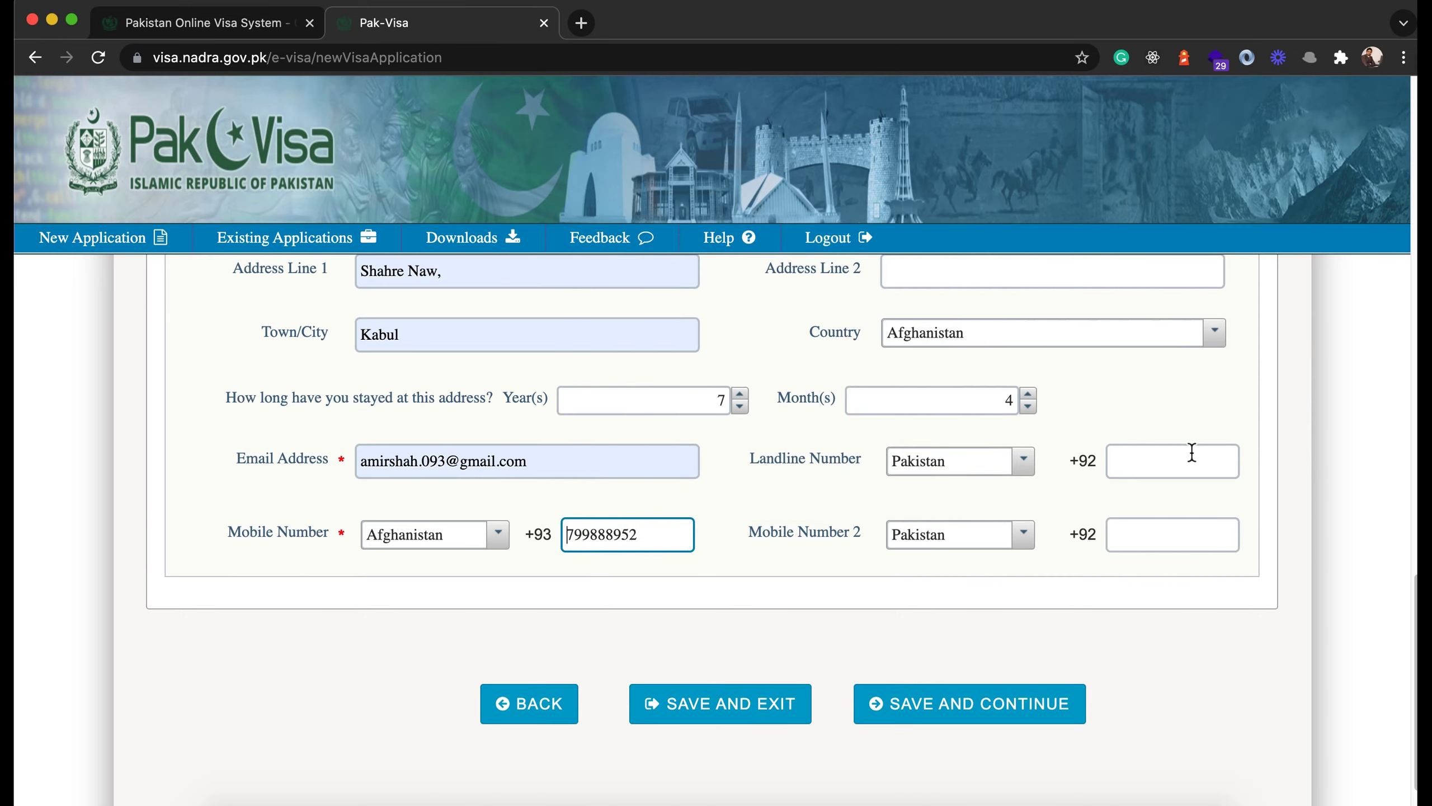
{"action": "left_click", "coordinate": [1056, 477]}
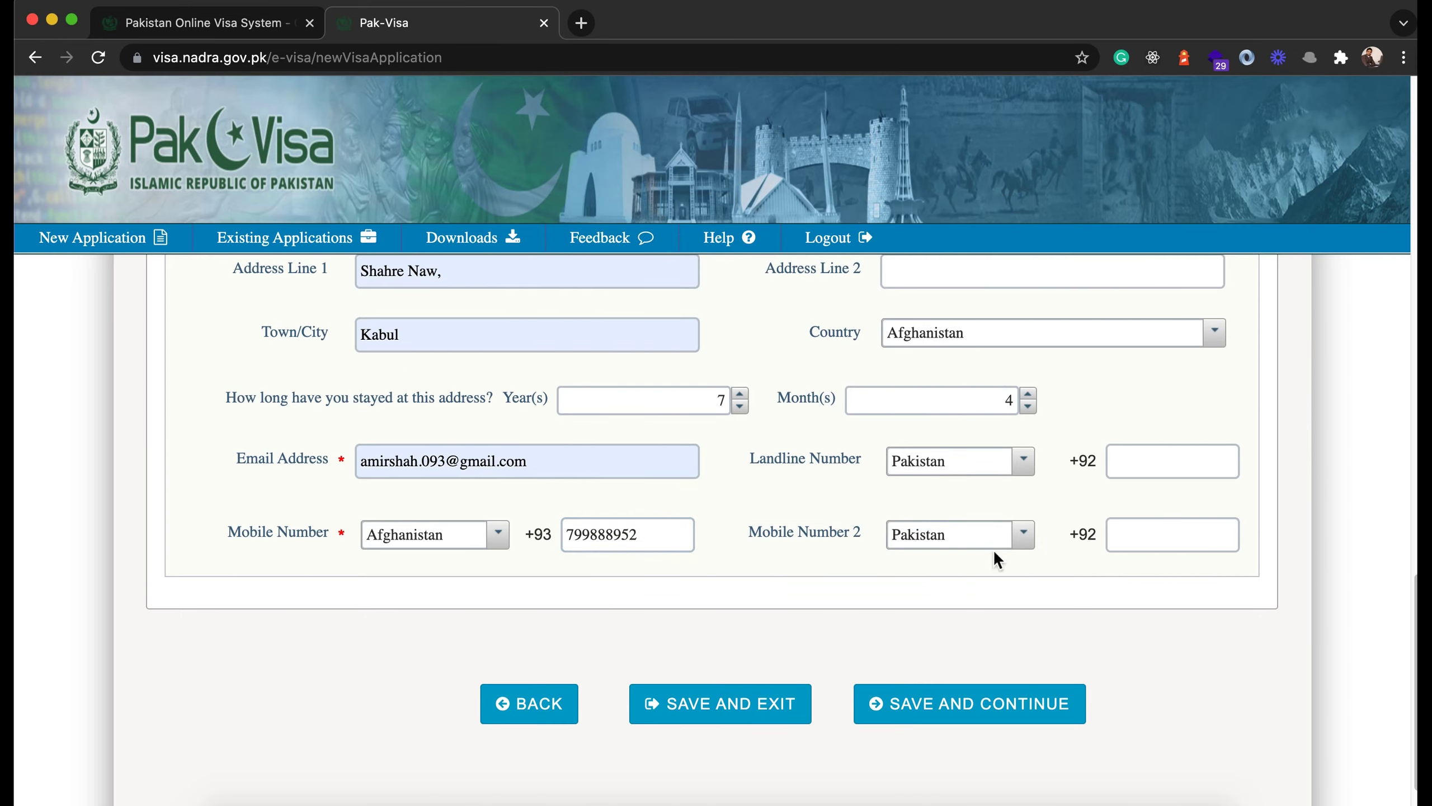
Step: Leave the second mobile number's country as Pakistan and the landline empty
{"action": "left_click", "coordinate": [1022, 534]}
{"action": "left_click", "coordinate": [1058, 536]}
{"action": "left_click", "coordinate": [1145, 536]}
{"action": "left_click", "coordinate": [1150, 470]}
{"action": "key", "text": "shift+Tab"}
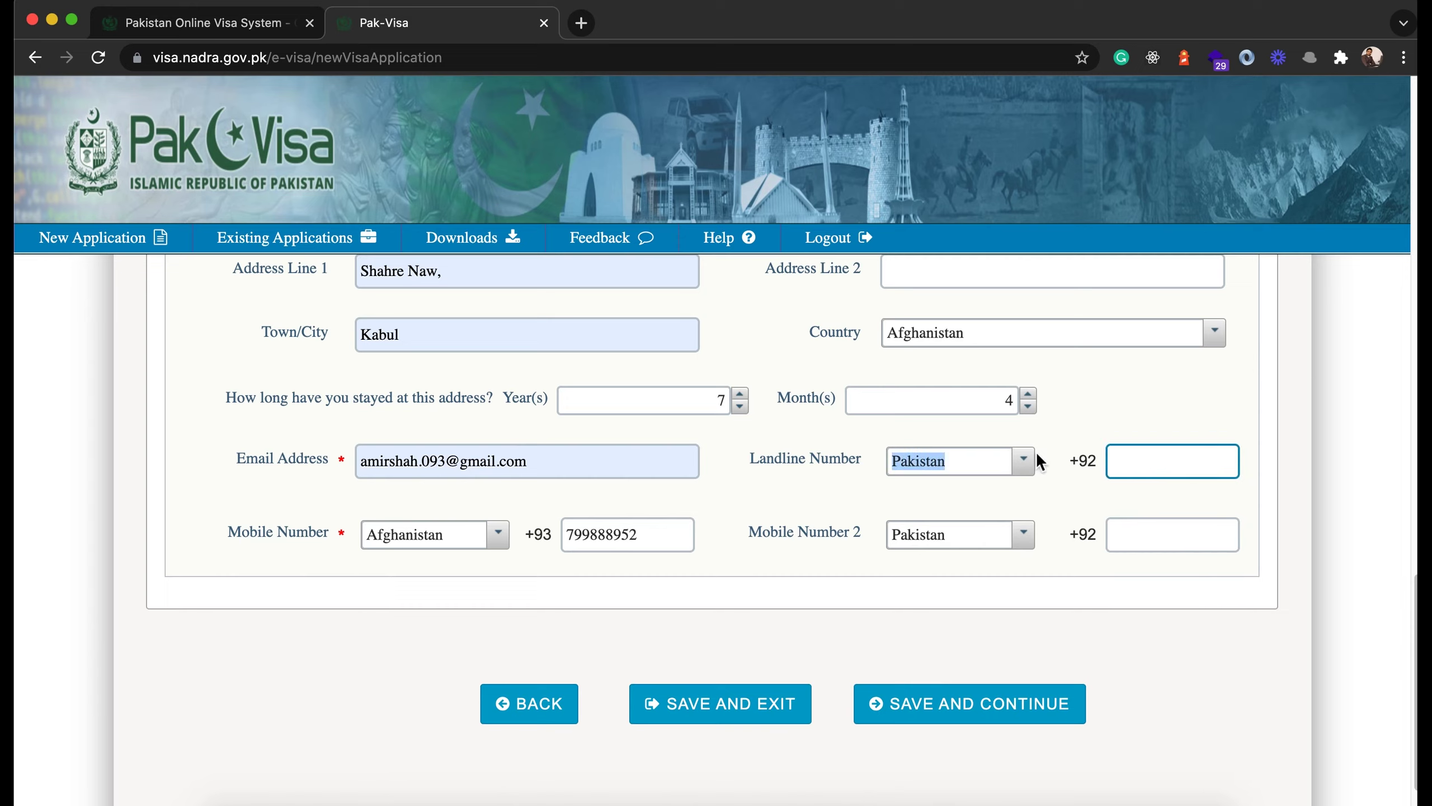
{"action": "left_click", "coordinate": [768, 458]}
{"action": "left_click_drag", "start_coordinate": [762, 528], "coordinate": [830, 531]}
{"action": "scroll", "coordinate": [753, 504], "scroll_direction": "down", "scroll_amount": 2}
{"action": "left_click", "coordinate": [722, 446]}
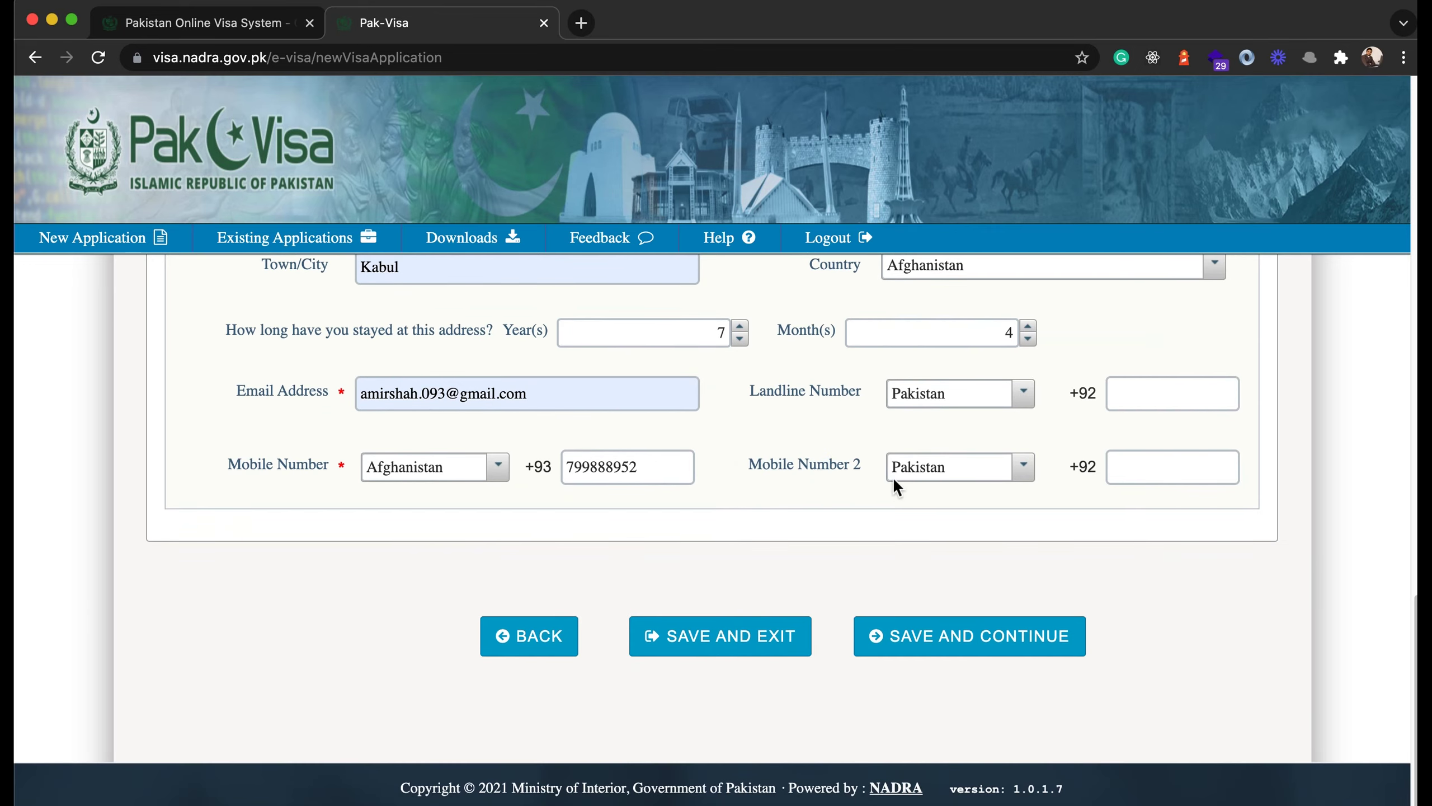
Step: Save and continue to family information, then fill the father's full name and birth date 2021-11-04
{"action": "left_click", "coordinate": [930, 631]}
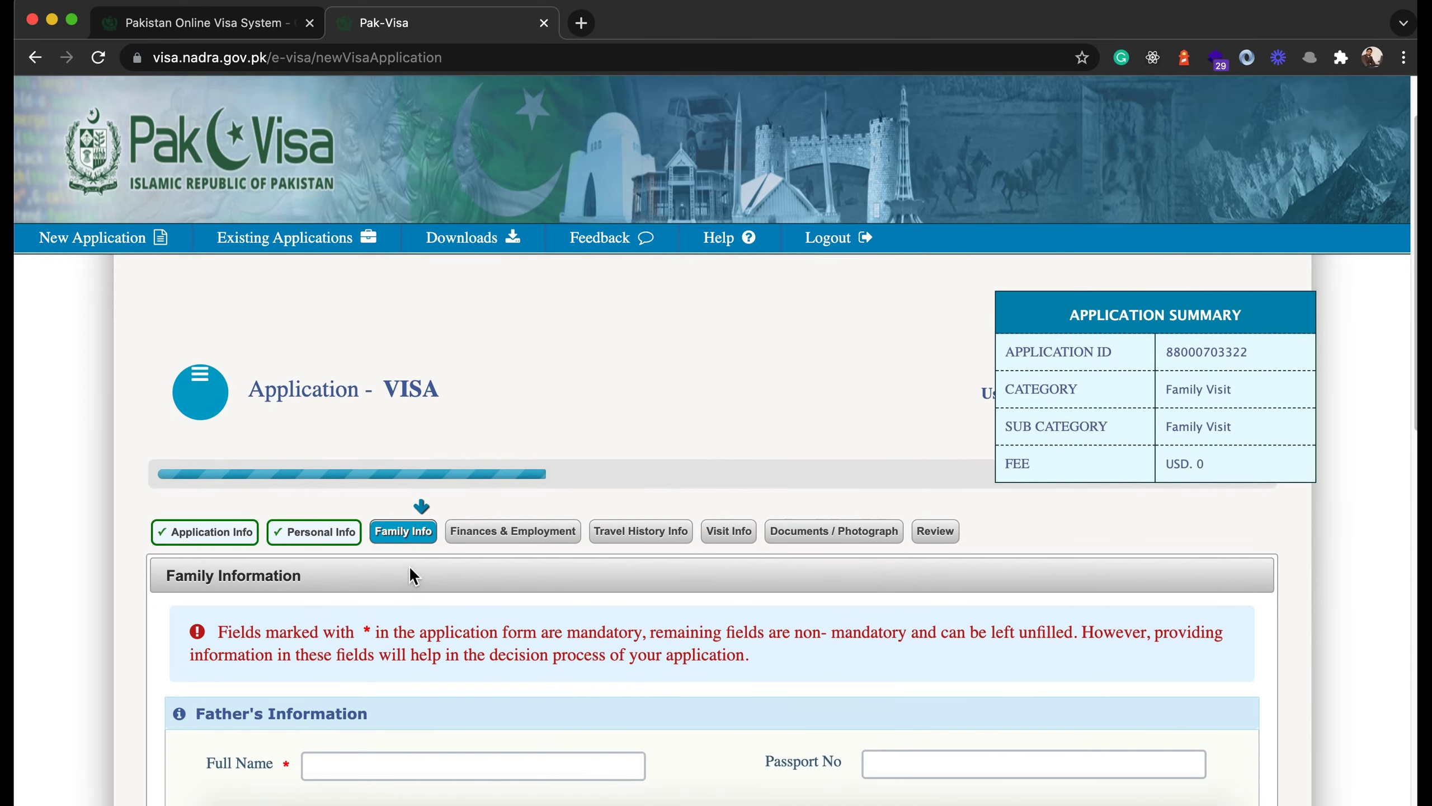
{"action": "scroll", "coordinate": [409, 565], "scroll_direction": "down", "scroll_amount": 6}
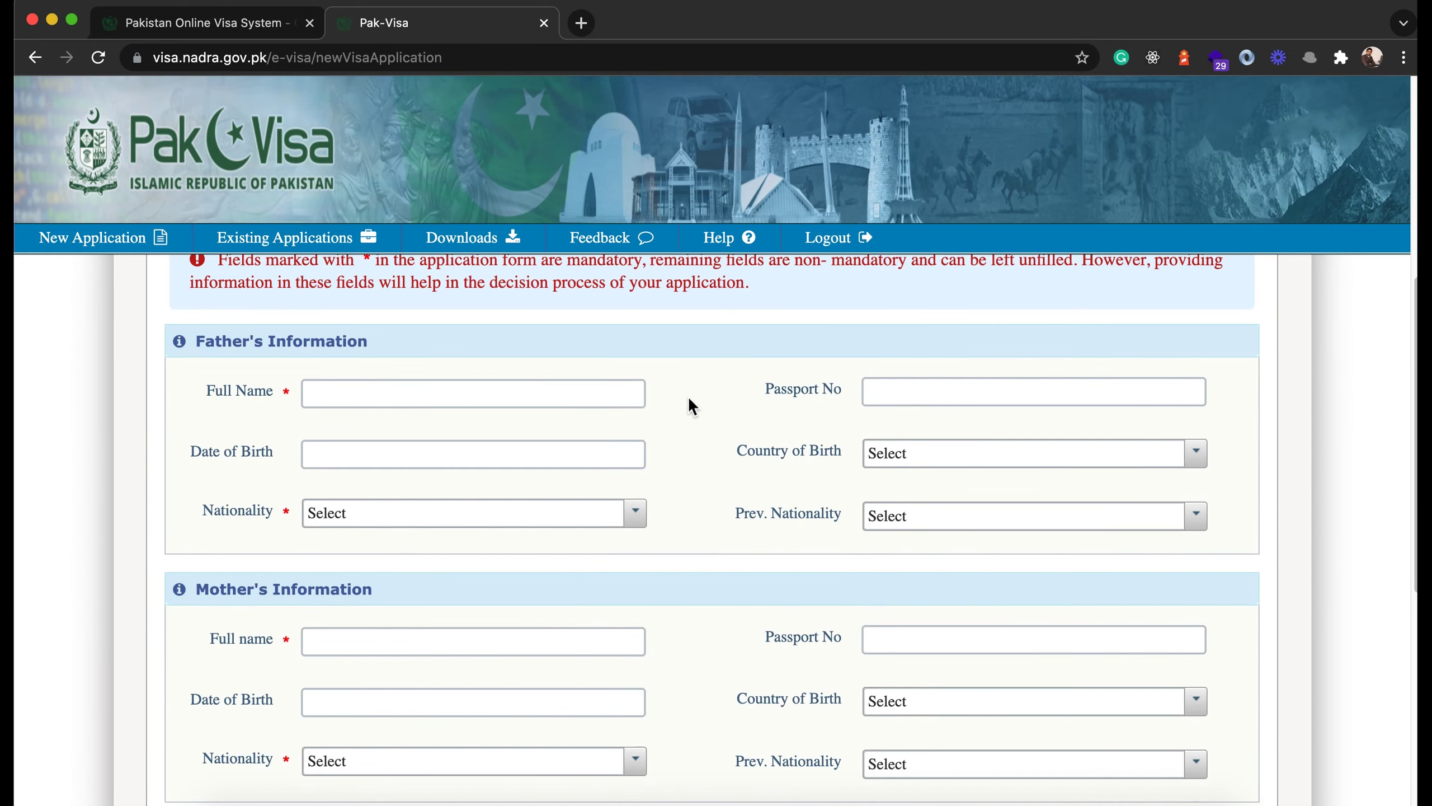
{"action": "left_click", "coordinate": [366, 395]}
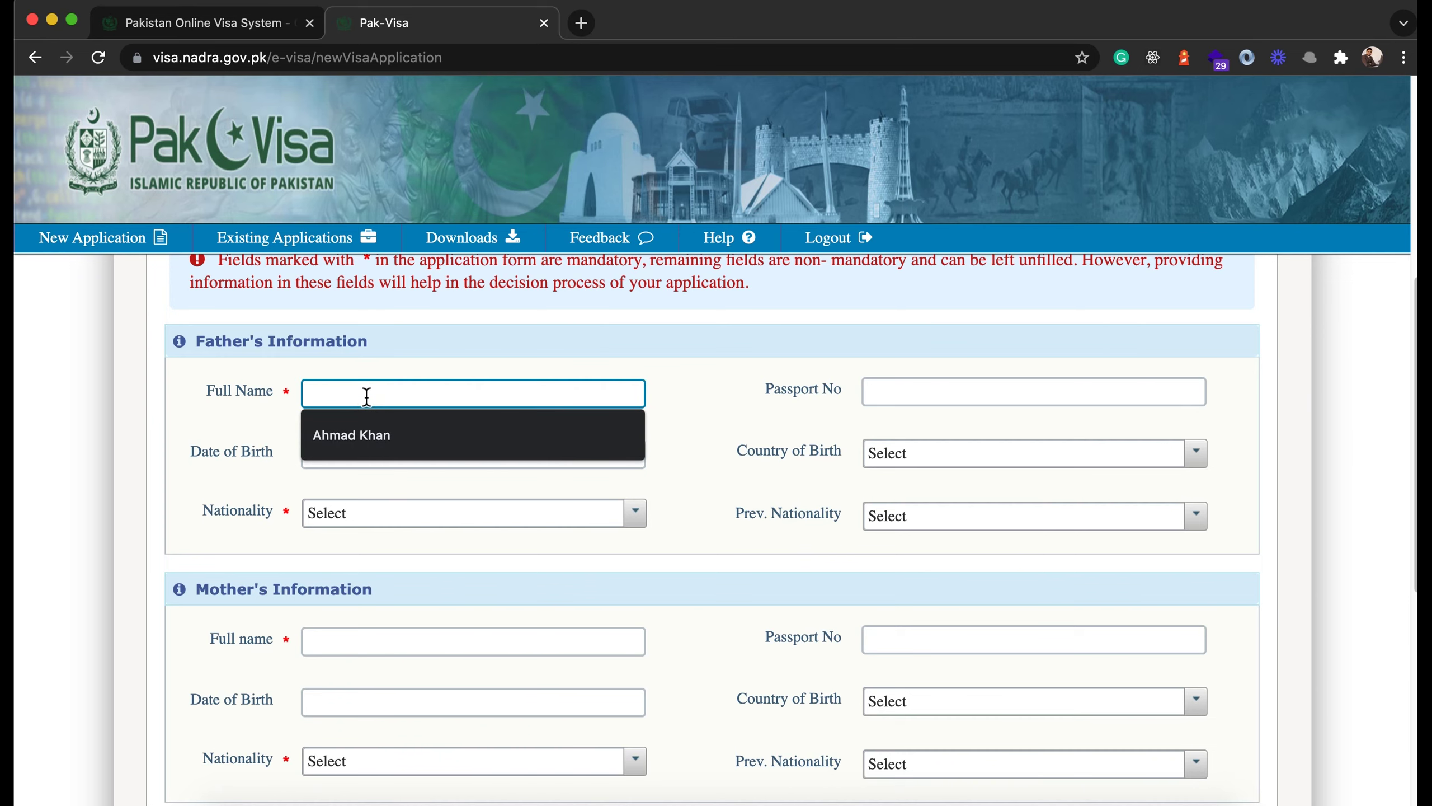
{"action": "left_click", "coordinate": [395, 435]}
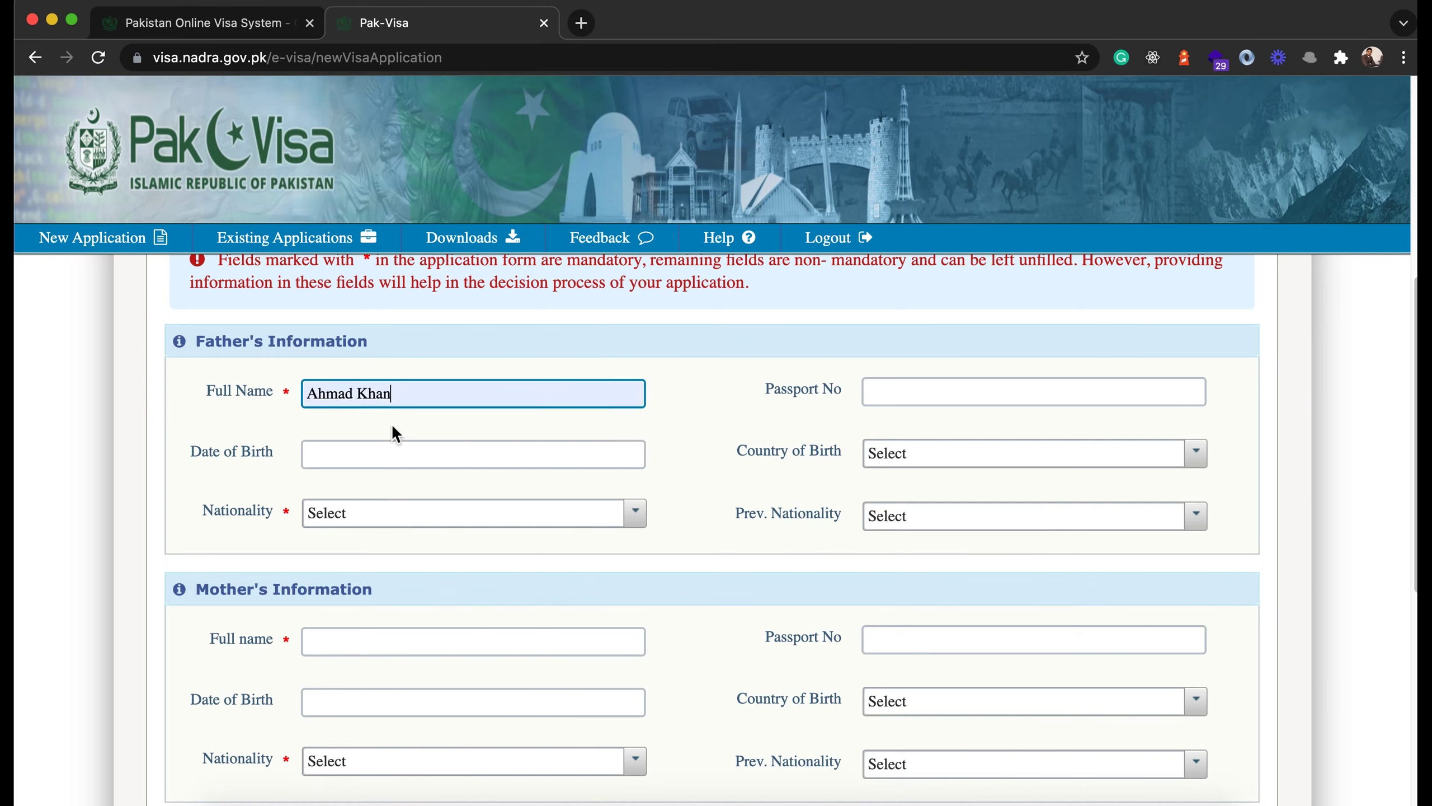
{"action": "left_click", "coordinate": [355, 458]}
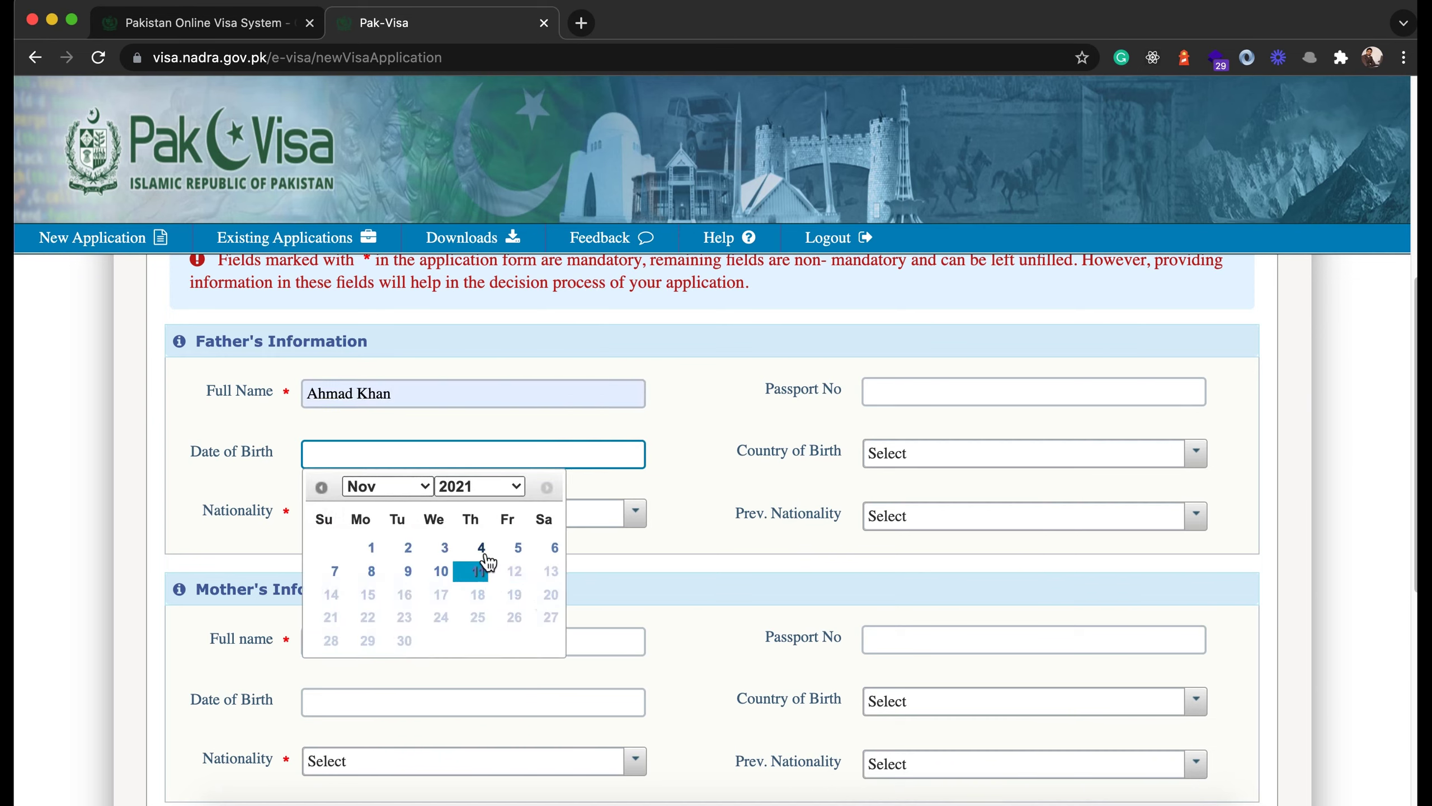
{"action": "left_click", "coordinate": [482, 546]}
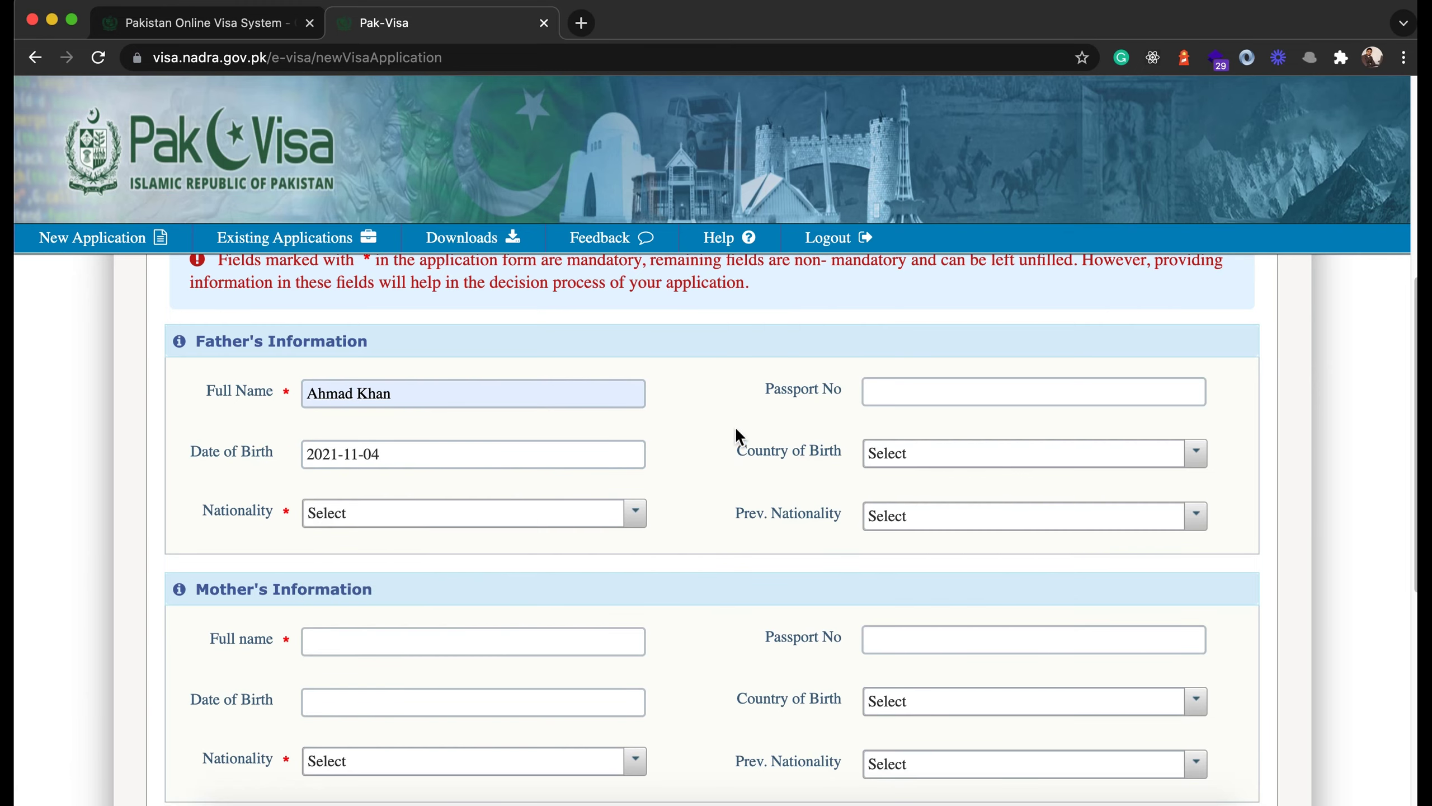
Step: Set the father's nationality and country of birth to Afghanistan
{"action": "left_click", "coordinate": [907, 394]}
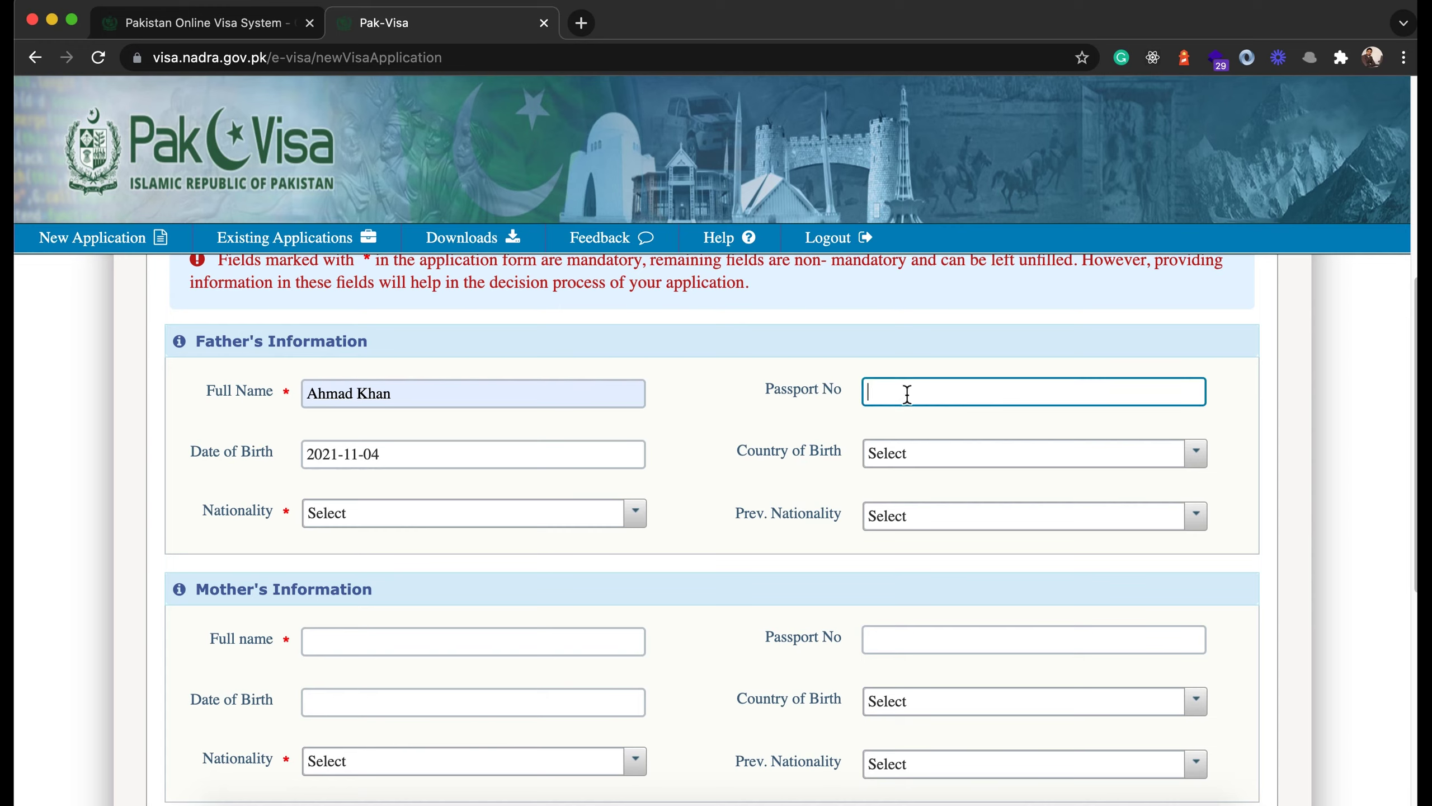
{"action": "left_click_drag", "start_coordinate": [841, 390], "coordinate": [840, 550]}
{"action": "left_click", "coordinate": [732, 477]}
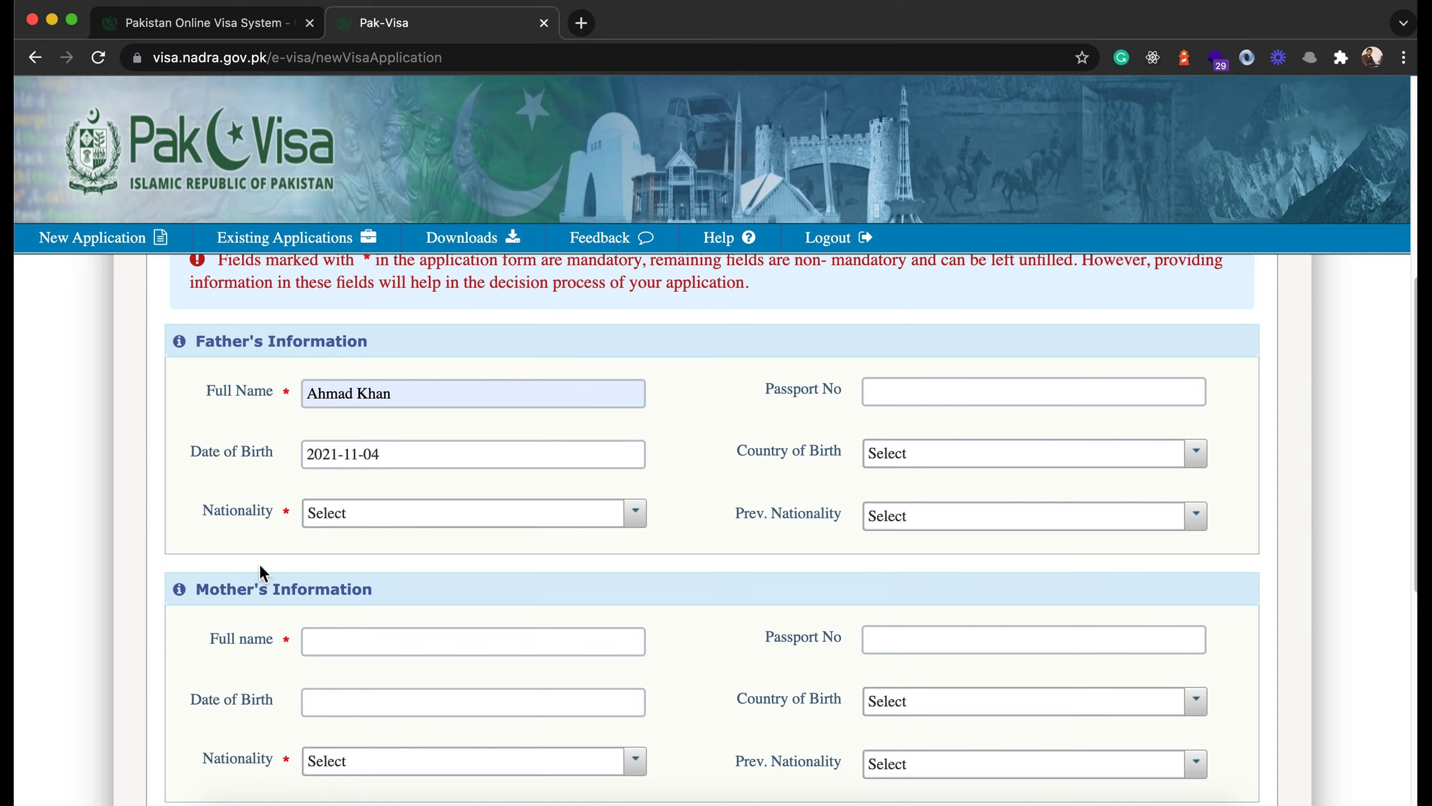
{"action": "left_click", "coordinate": [352, 518]}
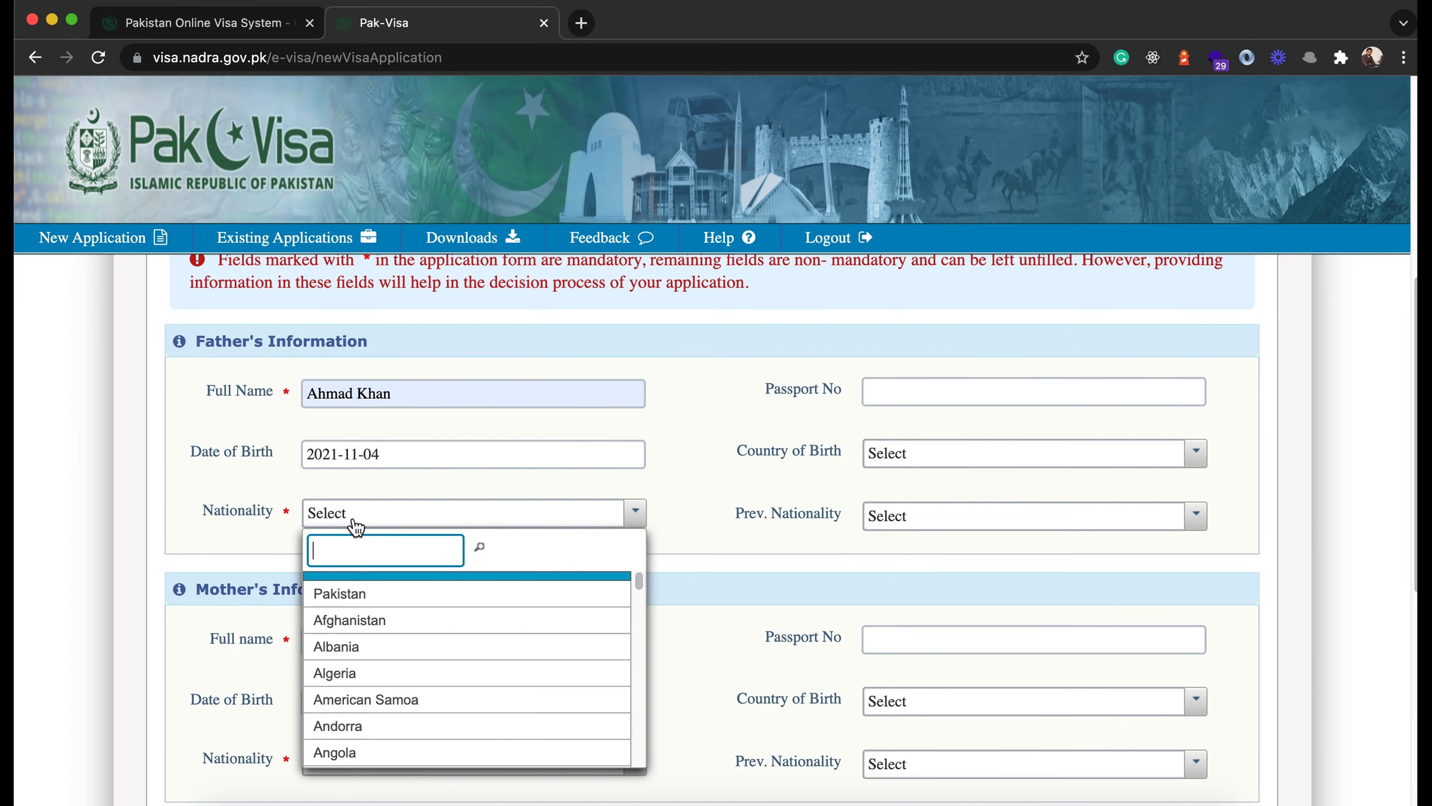
{"action": "left_click", "coordinate": [362, 630]}
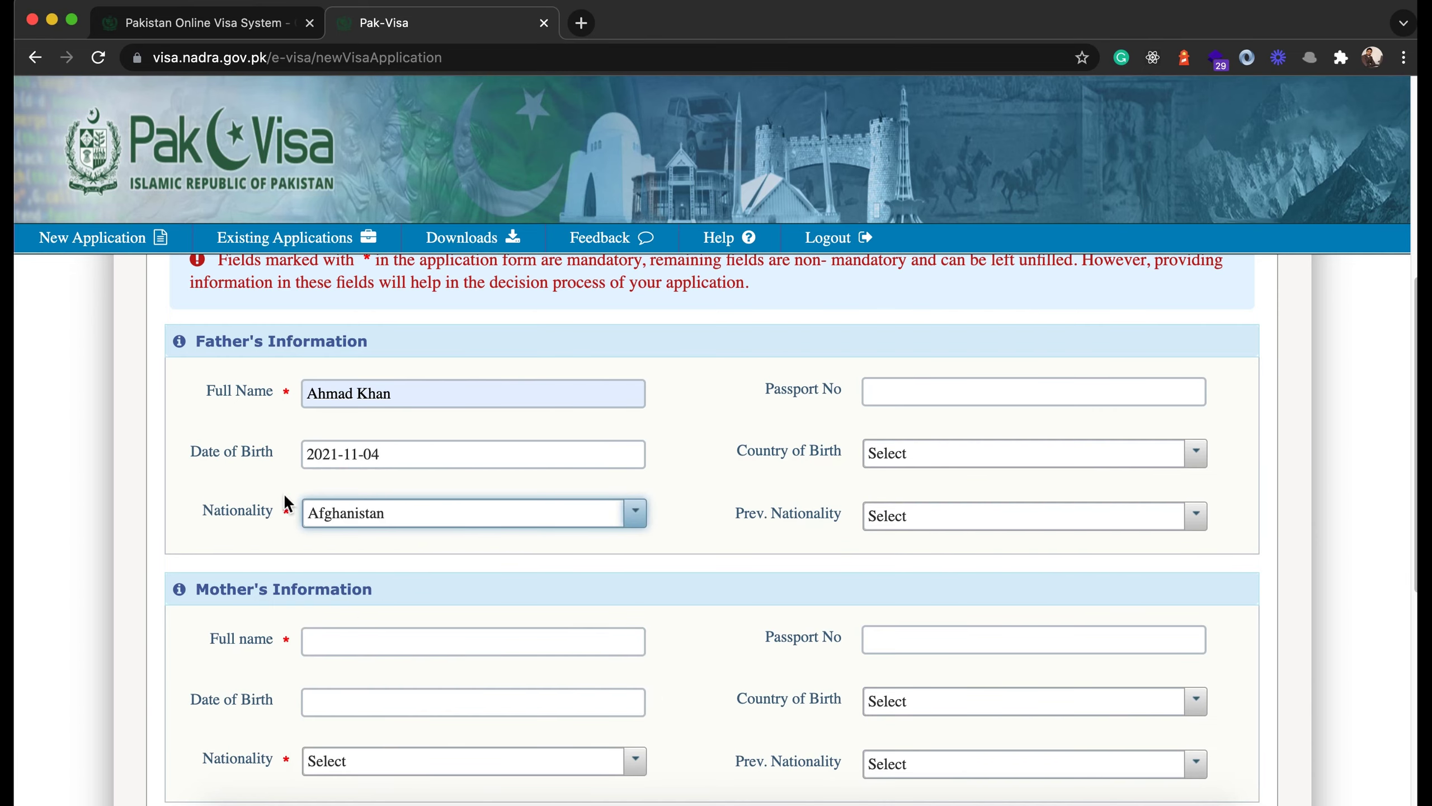
{"action": "left_click", "coordinate": [667, 423]}
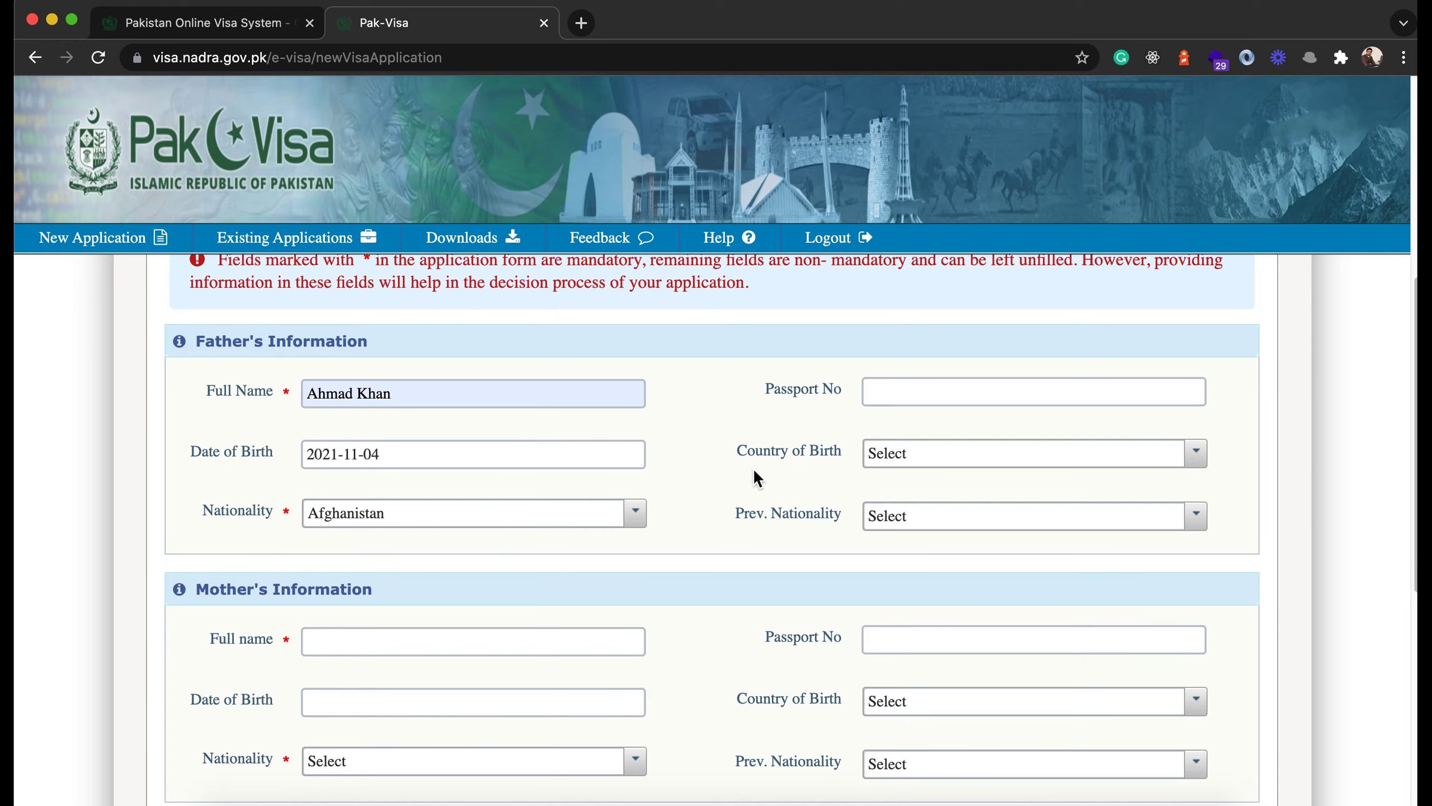
{"action": "left_click", "coordinate": [943, 459]}
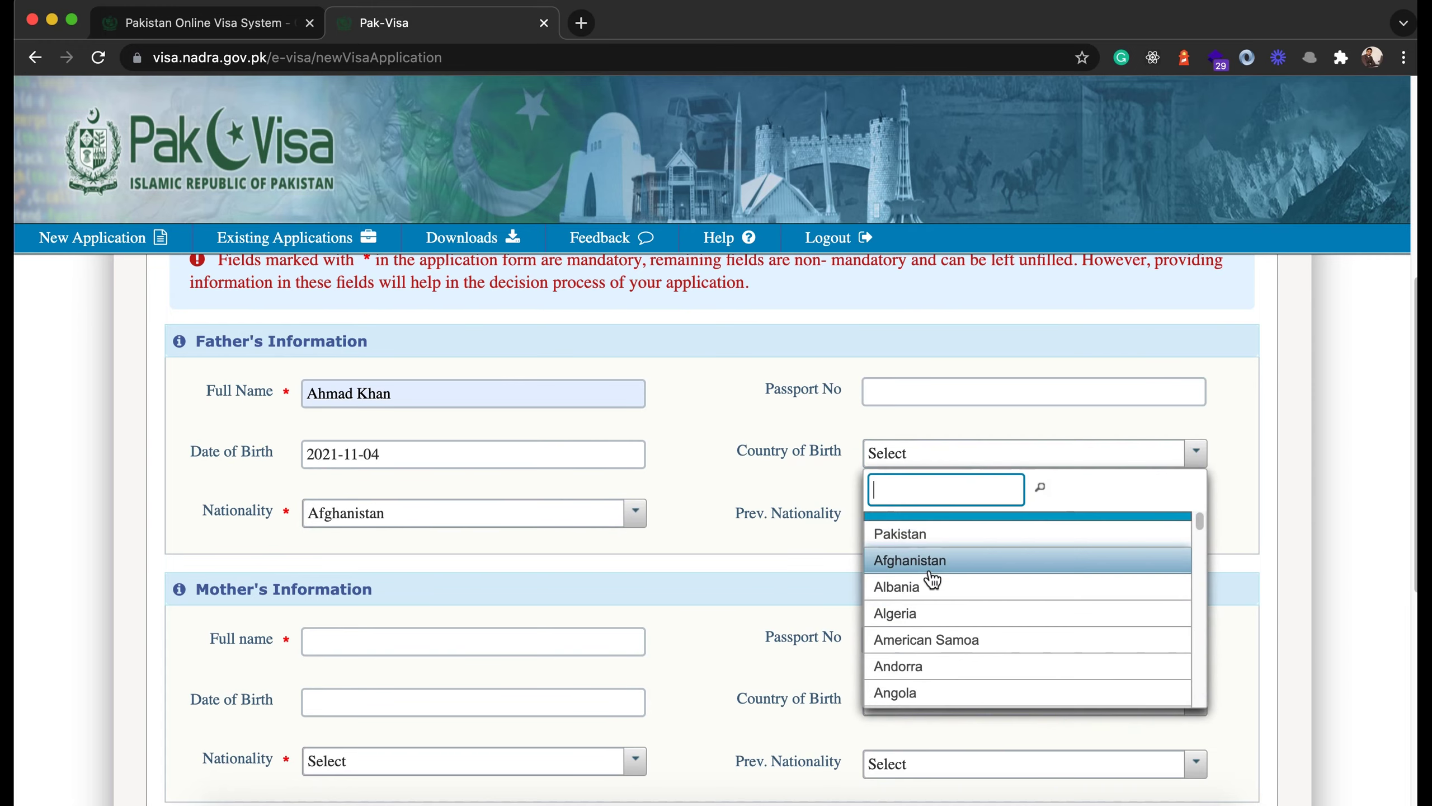
{"action": "left_click", "coordinate": [931, 563]}
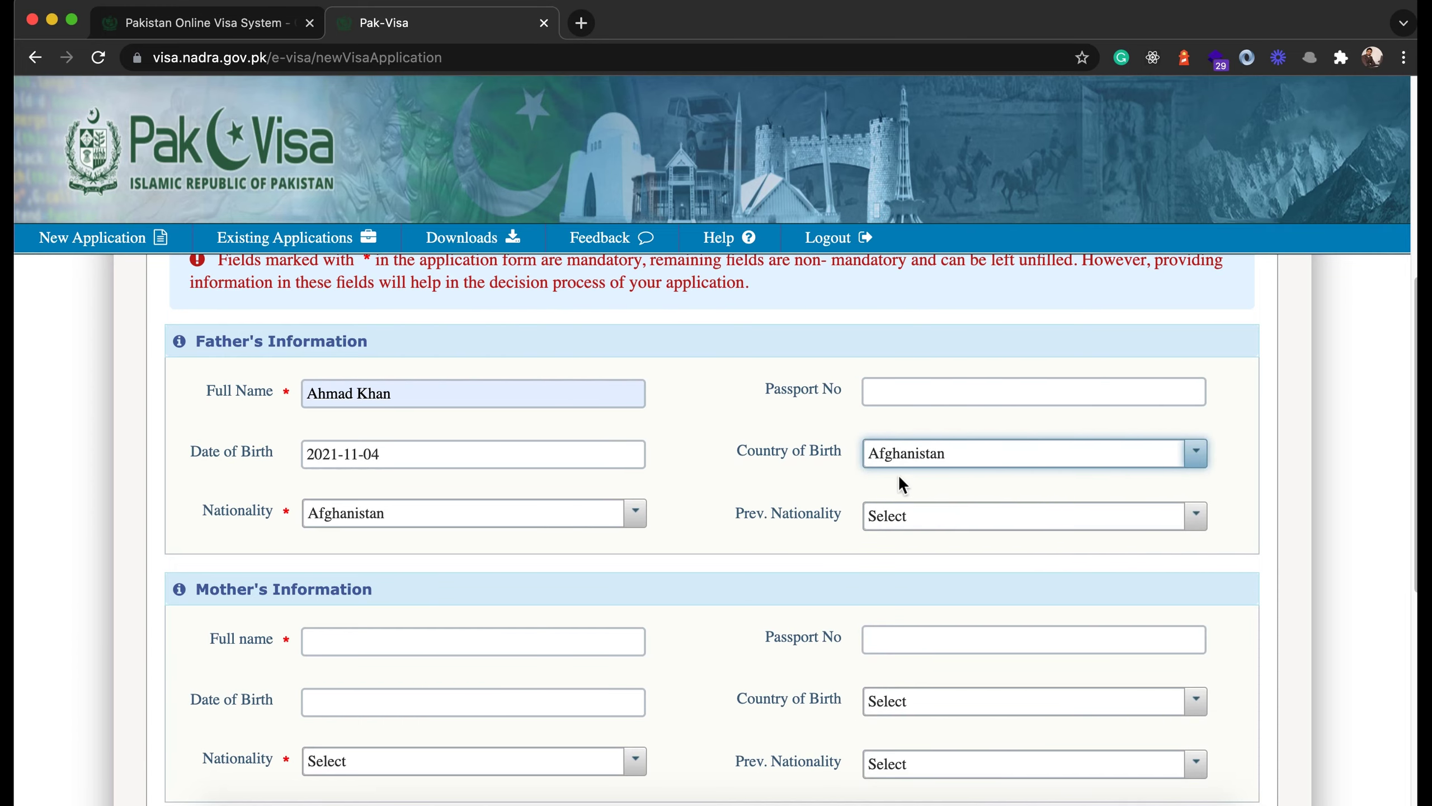
{"action": "scroll", "coordinate": [705, 569], "scroll_direction": "down", "scroll_amount": 7}
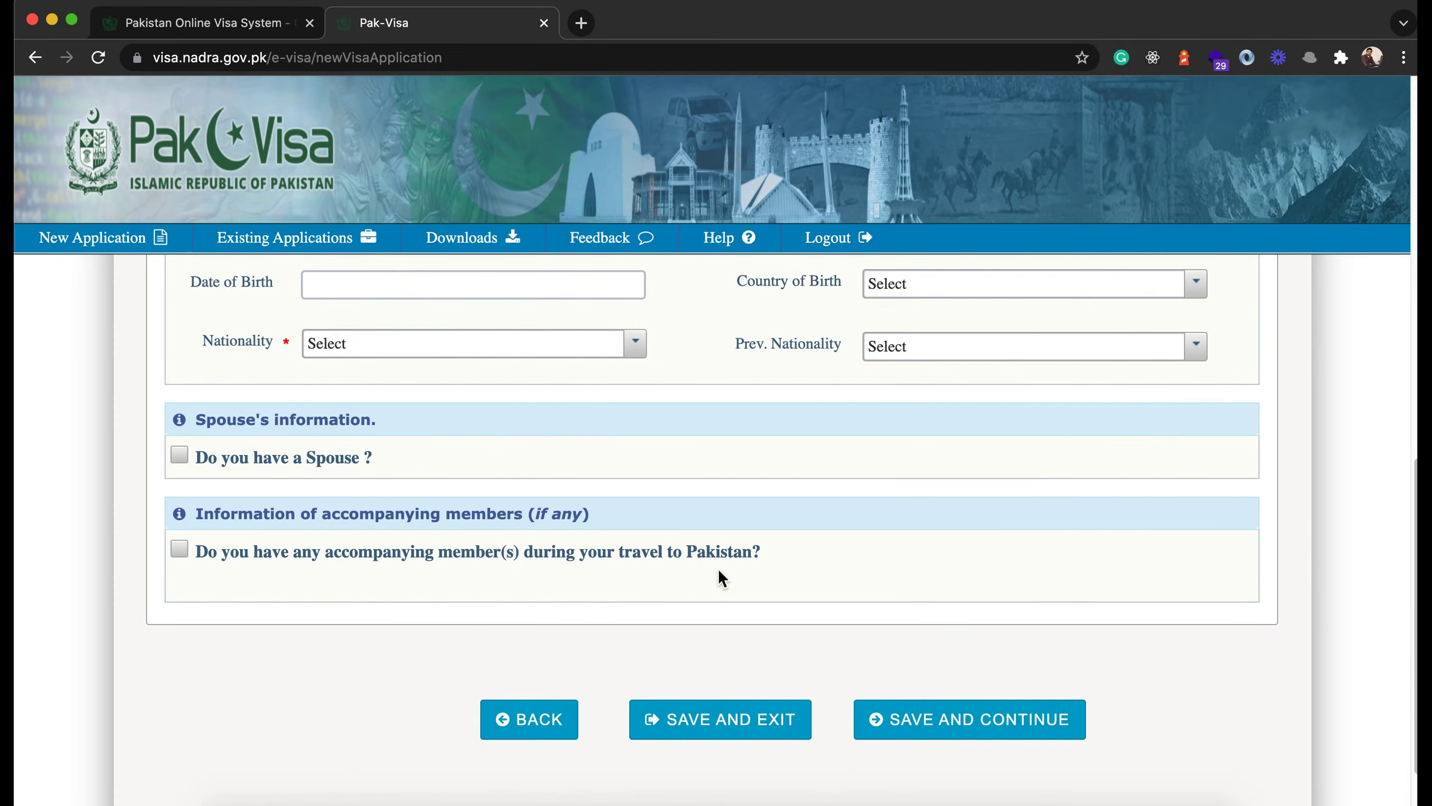
Step: Autofill the mother's full name from the saved suggestion and choose Afghanistan for her nationality and country of birth
{"action": "scroll", "coordinate": [717, 569], "scroll_direction": "up", "scroll_amount": 6}
{"action": "scroll", "coordinate": [680, 505], "scroll_direction": "down", "scroll_amount": 3}
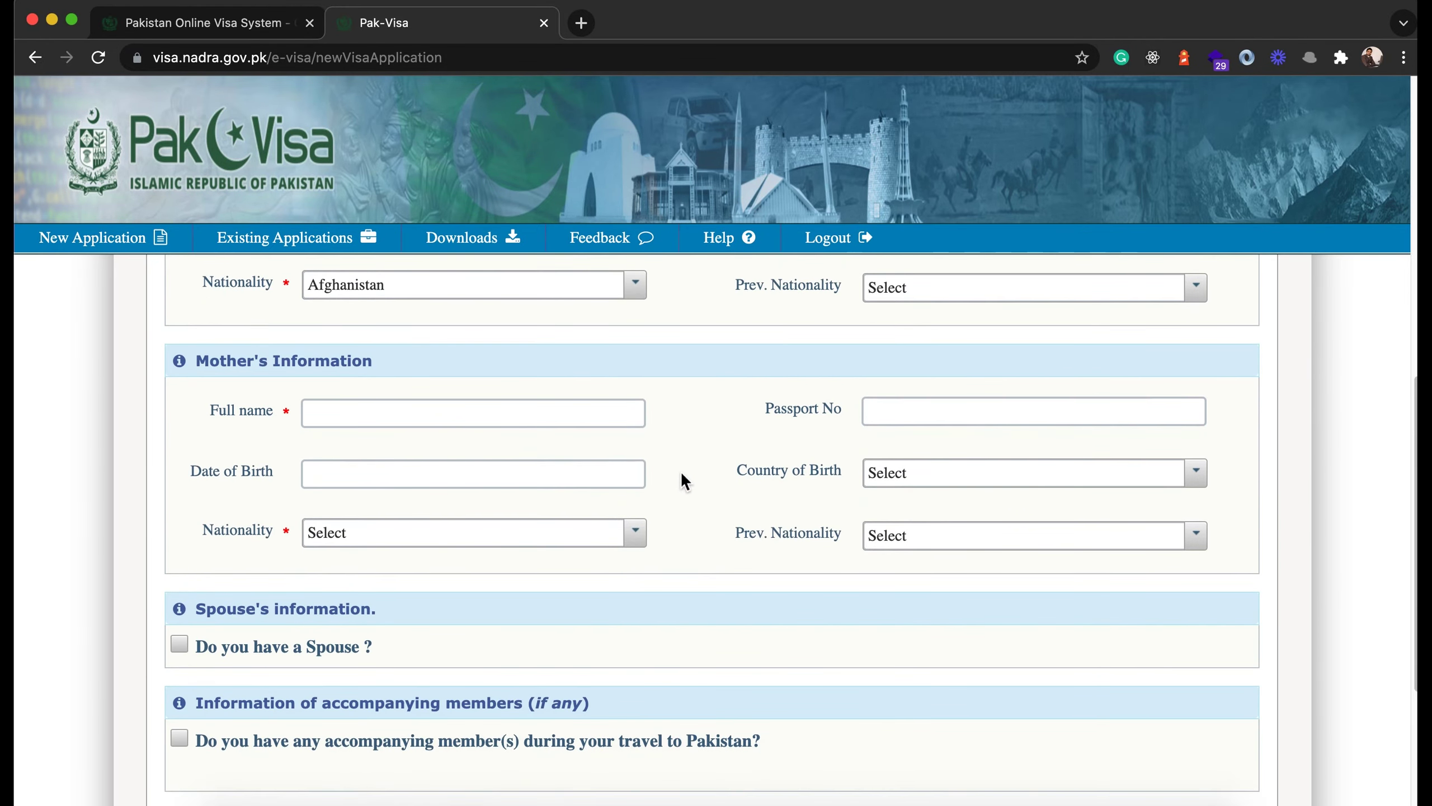
{"action": "left_click", "coordinate": [355, 415]}
{"action": "left_click", "coordinate": [350, 454]}
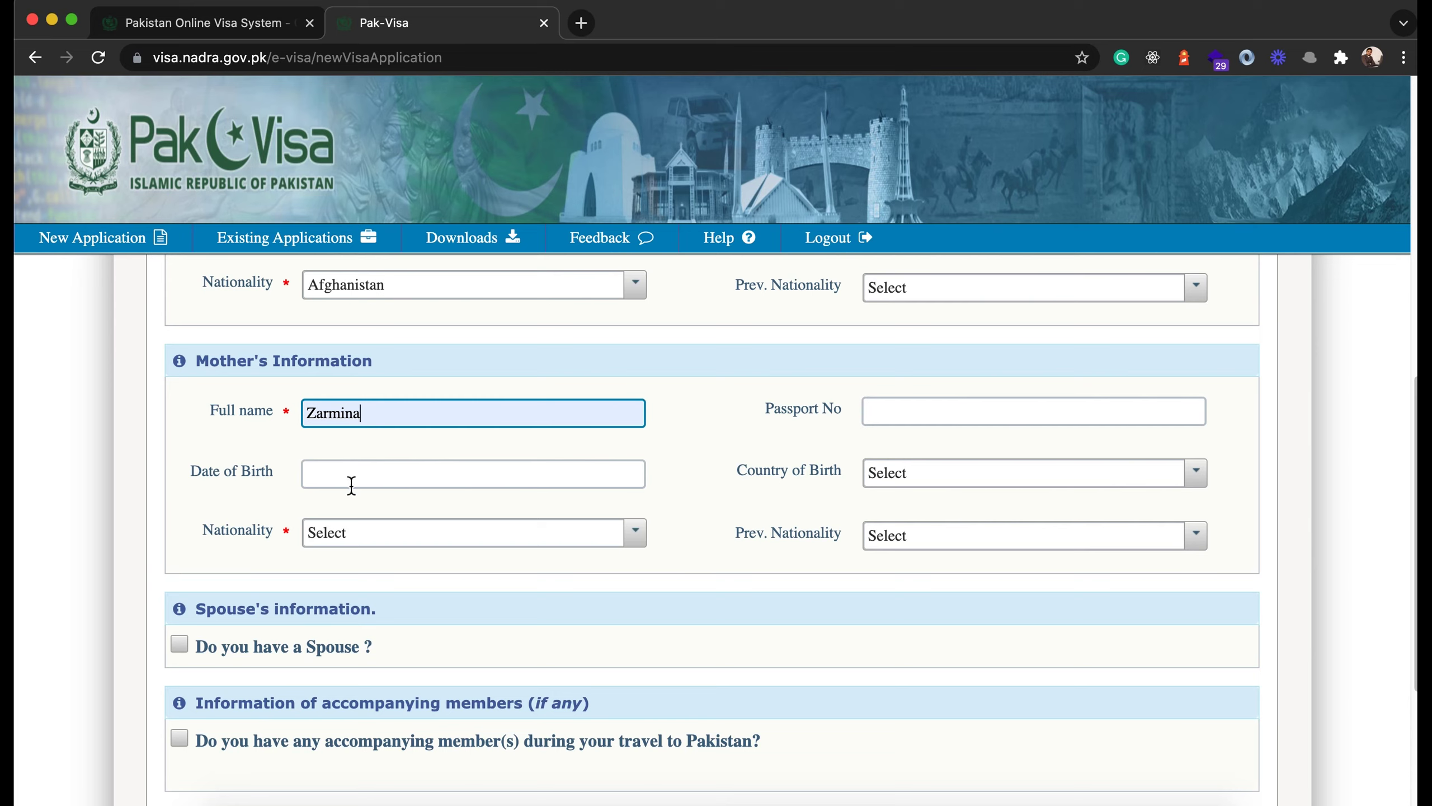
{"action": "left_click", "coordinate": [364, 536]}
{"action": "left_click", "coordinate": [375, 643]}
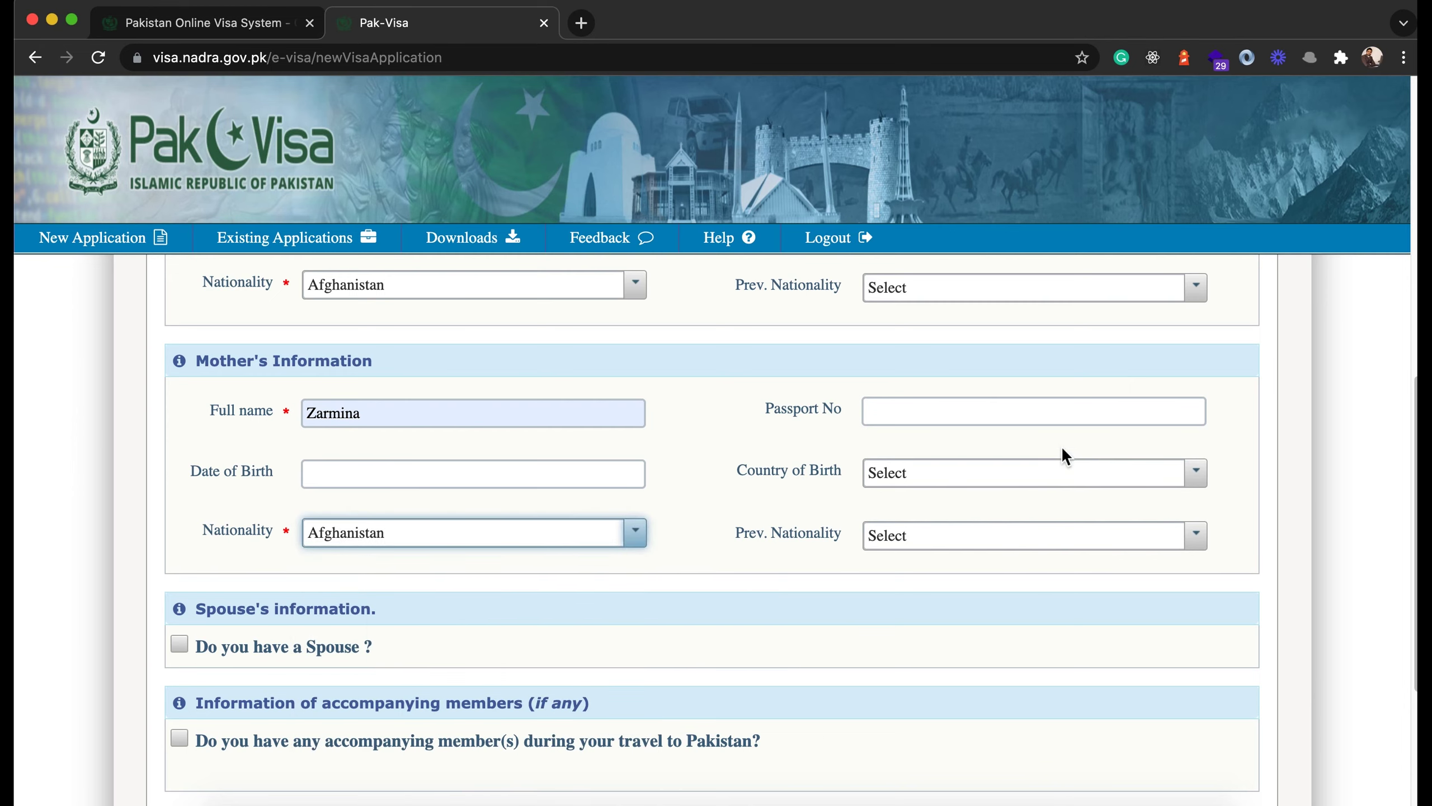
{"action": "left_click", "coordinate": [951, 479]}
{"action": "left_click", "coordinate": [924, 579]}
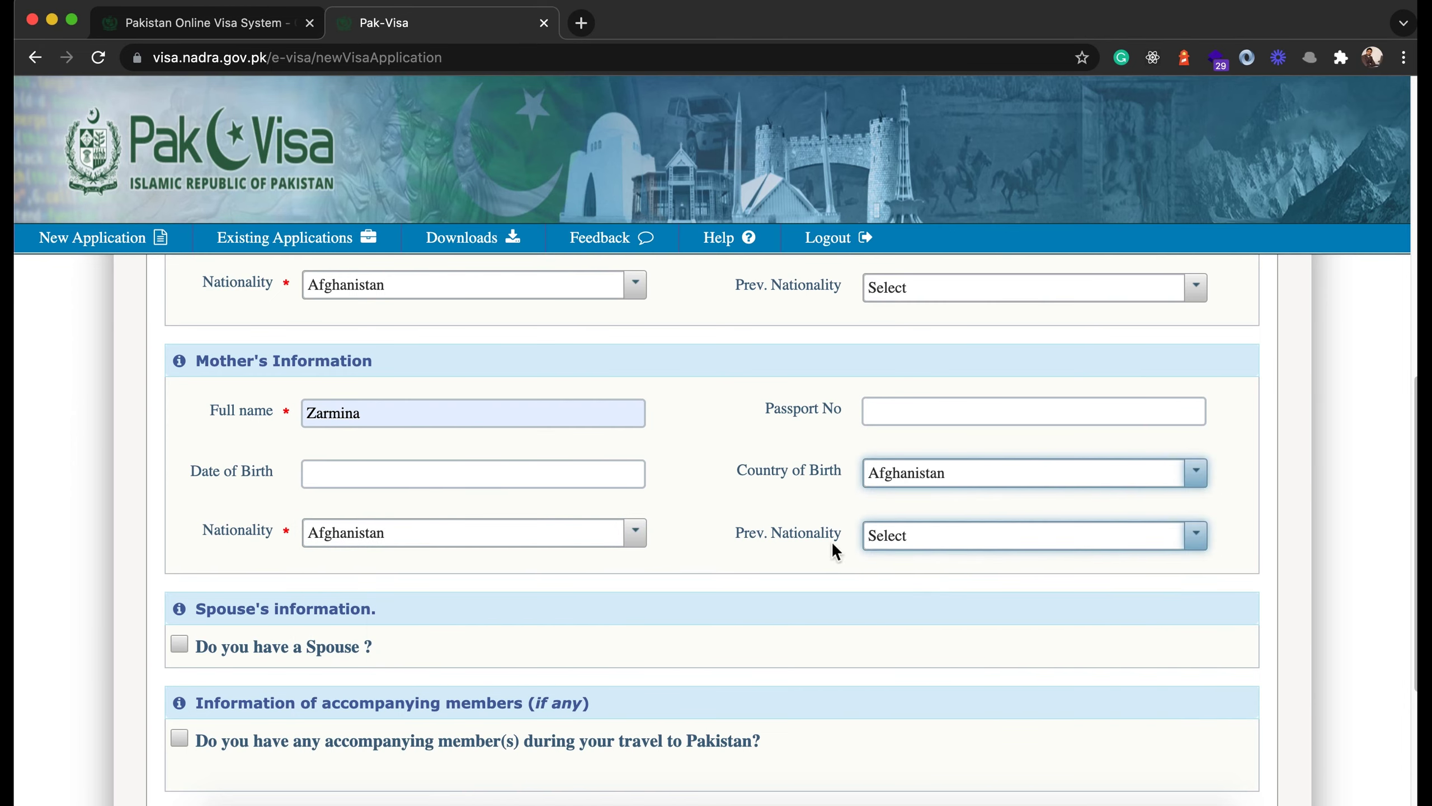
Step: Leave the mother's previous nationality blank and highlight the Spouse's information heading
{"action": "left_click", "coordinate": [949, 538]}
{"action": "left_click", "coordinate": [711, 516]}
{"action": "scroll", "coordinate": [719, 517], "scroll_direction": "down", "scroll_amount": 5}
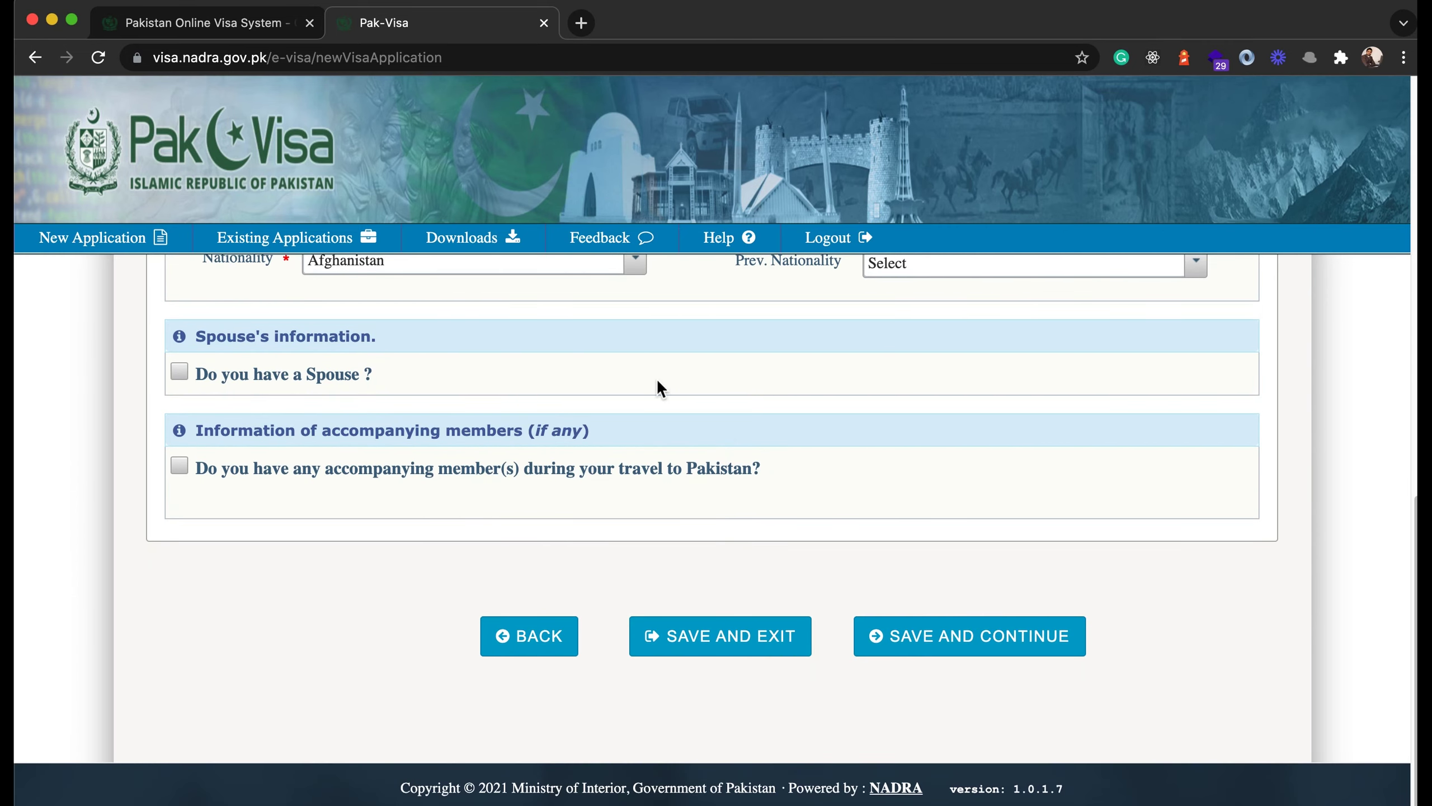
{"action": "mouse_move", "coordinate": [196, 334]}
{"action": "left_mouse_down"}
{"action": "mouse_move", "coordinate": [411, 340]}
{"action": "mouse_move", "coordinate": [197, 339]}
{"action": "left_mouse_up"}
{"action": "left_click", "coordinate": [412, 351]}
{"action": "left_click", "coordinate": [426, 338]}
{"action": "left_click_drag", "start_coordinate": [197, 333], "coordinate": [397, 336]}
Step: Declare a spouse and enter the spouse's full name
{"action": "left_click", "coordinate": [428, 340]}
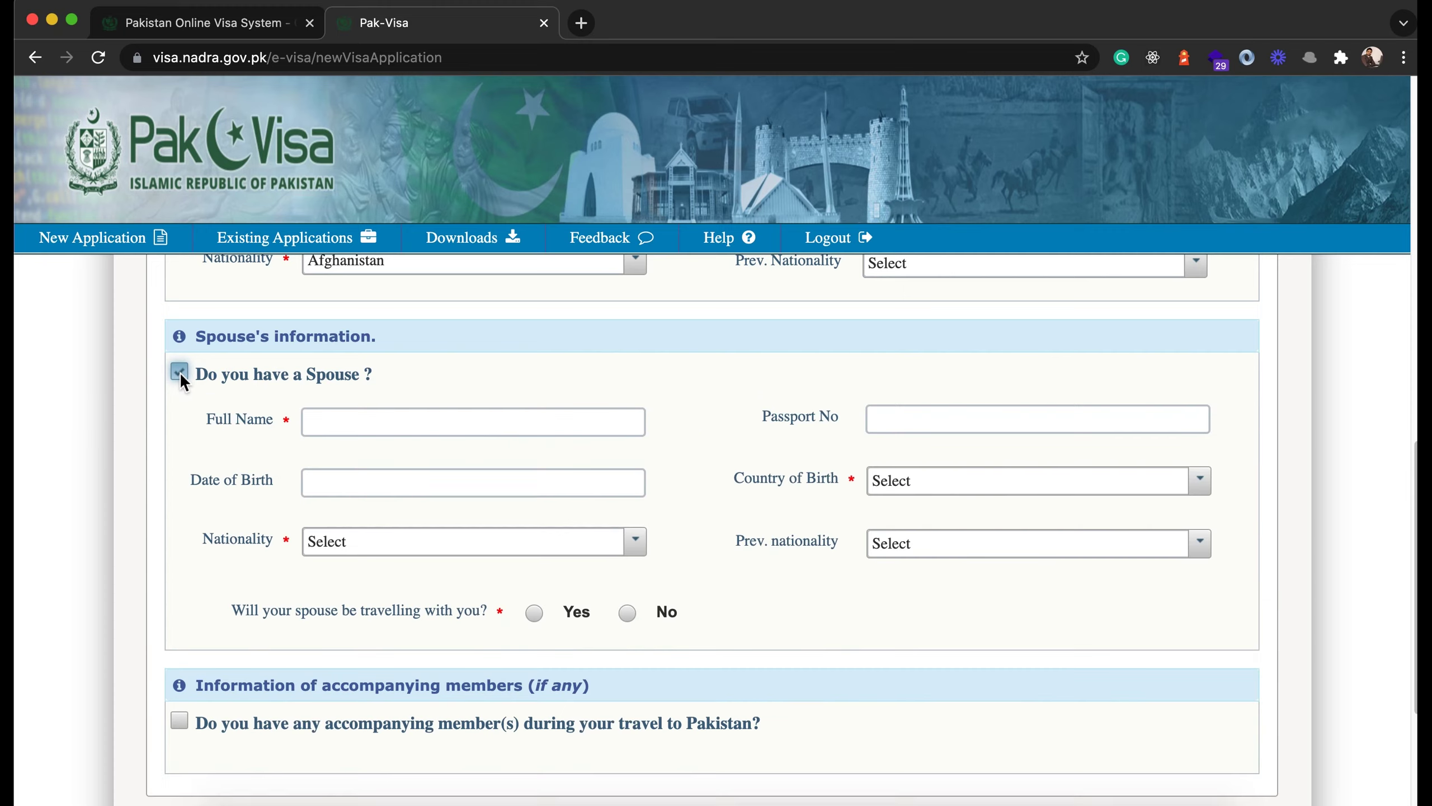
{"action": "left_click", "coordinate": [179, 371]}
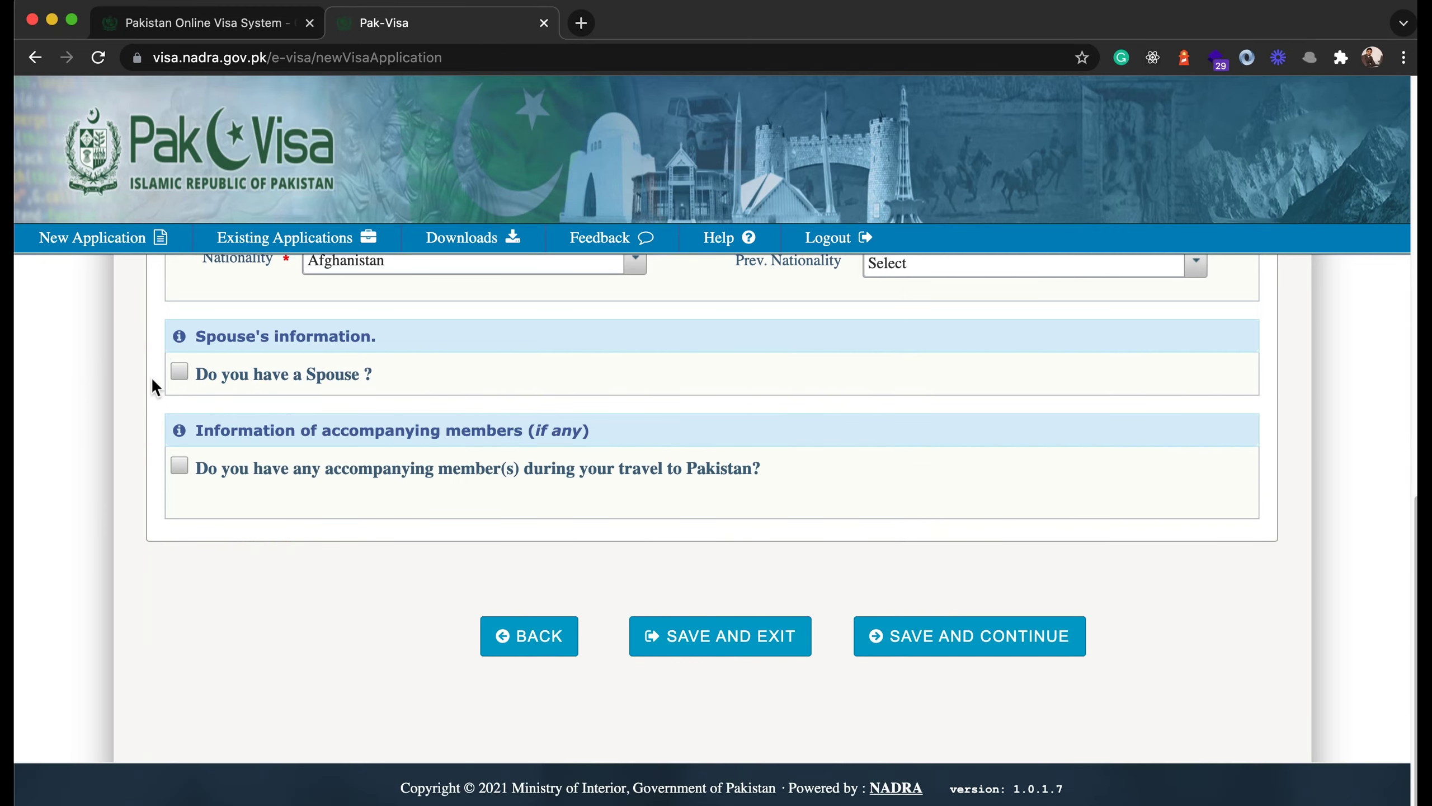
{"action": "left_click", "coordinate": [180, 372]}
{"action": "left_click", "coordinate": [391, 420]}
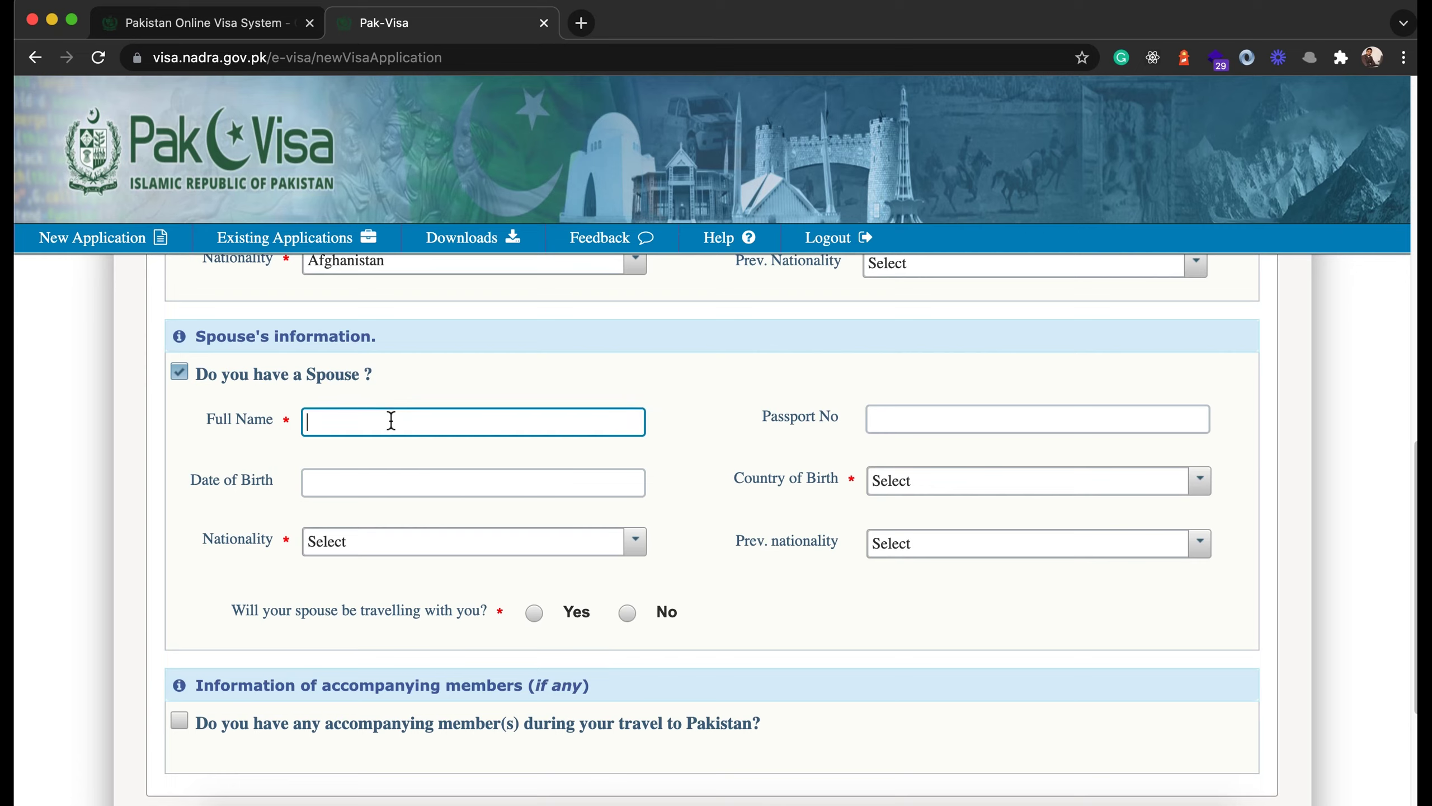
Step: Set the spouse's country of birth and nationality to Afghanistan
{"action": "left_click", "coordinate": [1054, 498]}
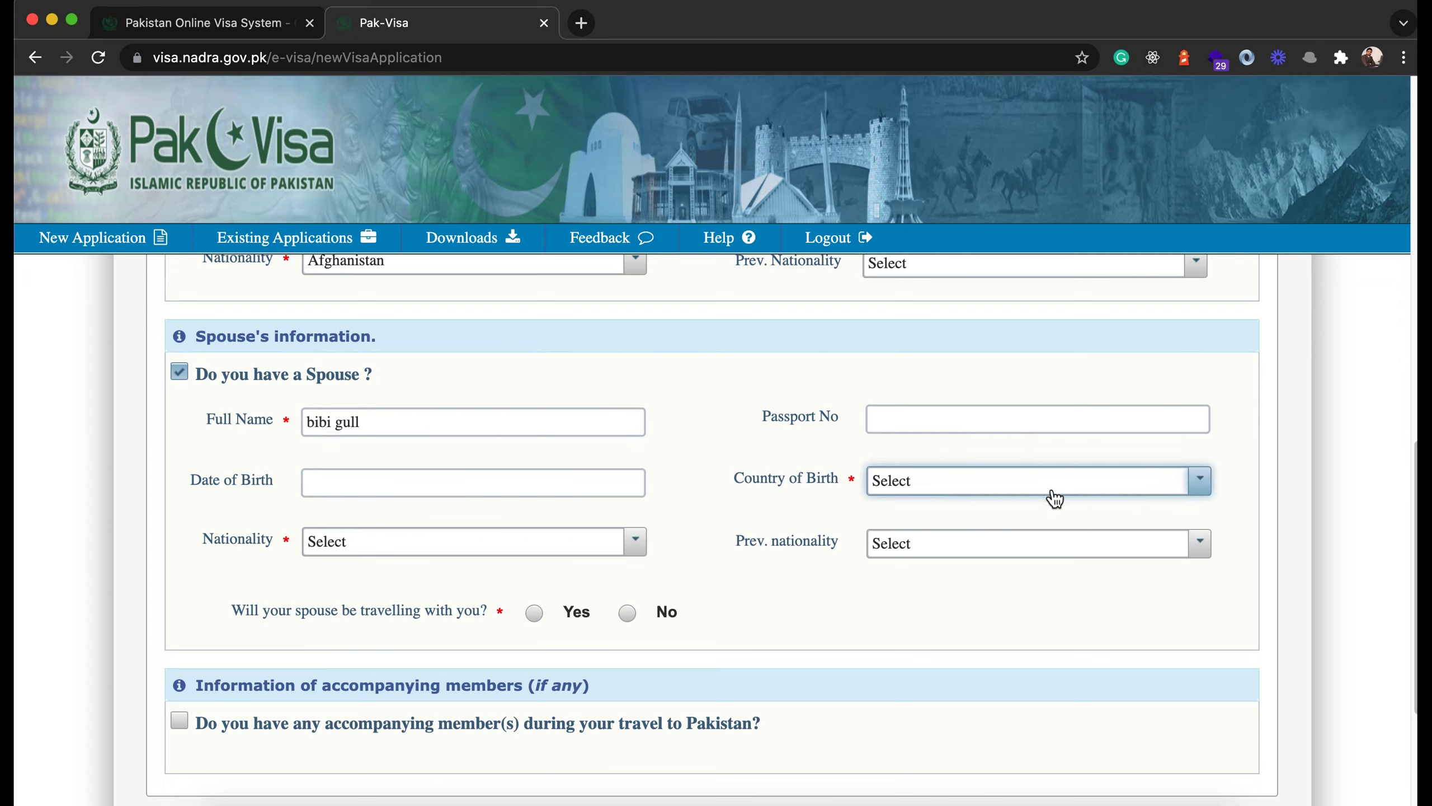
{"action": "left_click", "coordinate": [965, 594]}
{"action": "scroll", "coordinate": [734, 566], "scroll_direction": "down", "scroll_amount": 1}
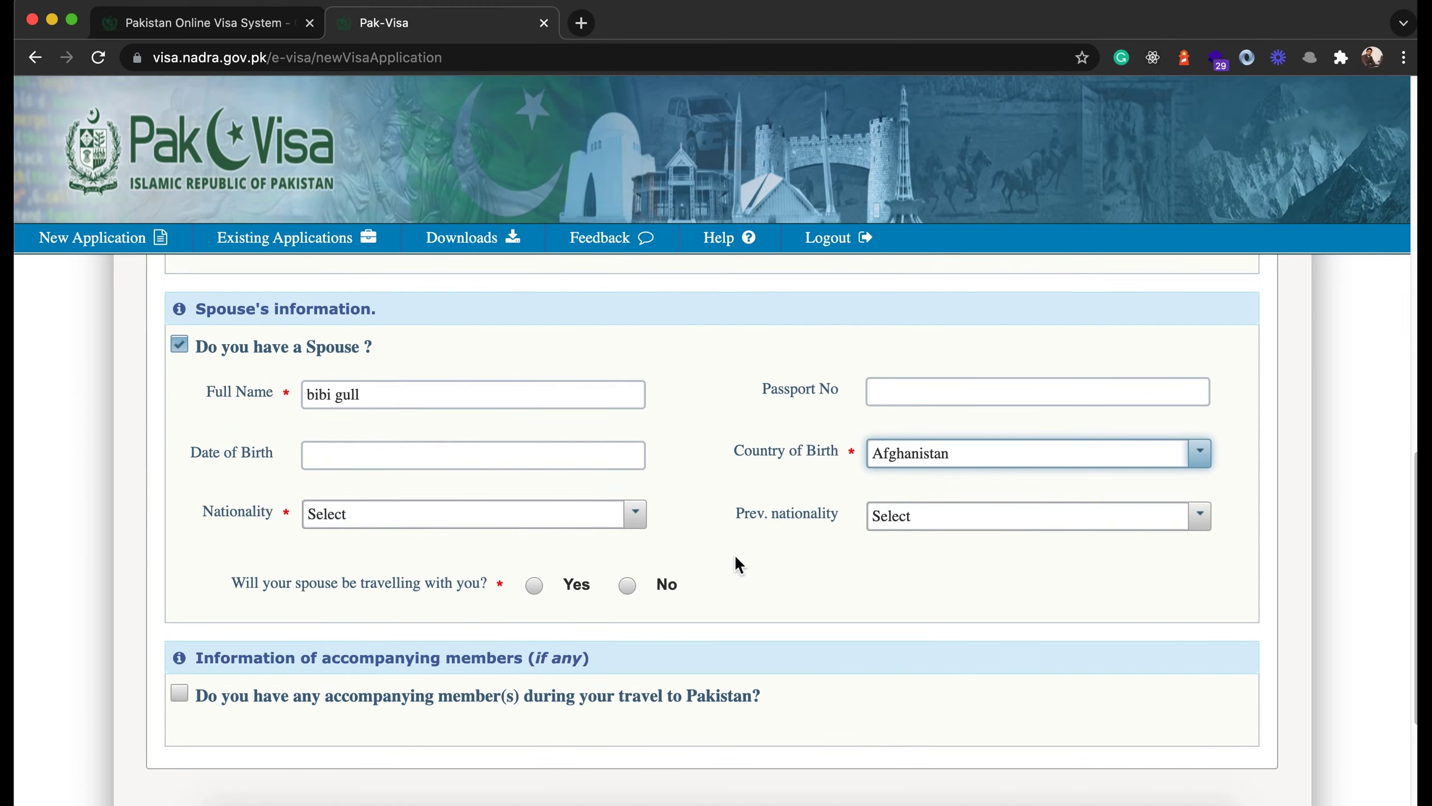
{"action": "left_click", "coordinate": [403, 515]}
{"action": "left_click", "coordinate": [373, 618]}
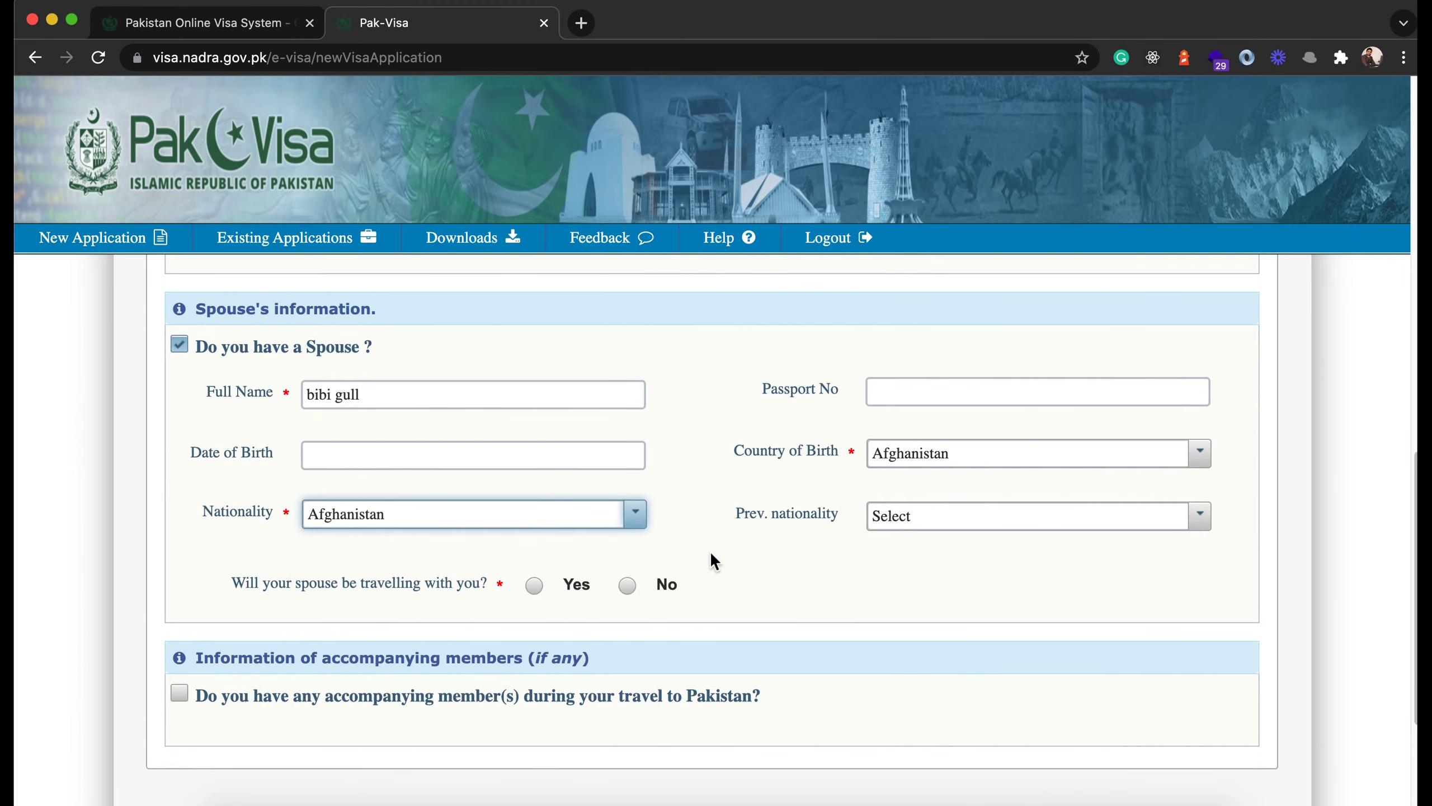
{"action": "scroll", "coordinate": [709, 550], "scroll_direction": "down", "scroll_amount": 3}
Step: Answer No to the spouse travelling along and highlight the accompanying members question
{"action": "left_click_drag", "start_coordinate": [235, 449], "coordinate": [739, 451]}
{"action": "left_click", "coordinate": [672, 404]}
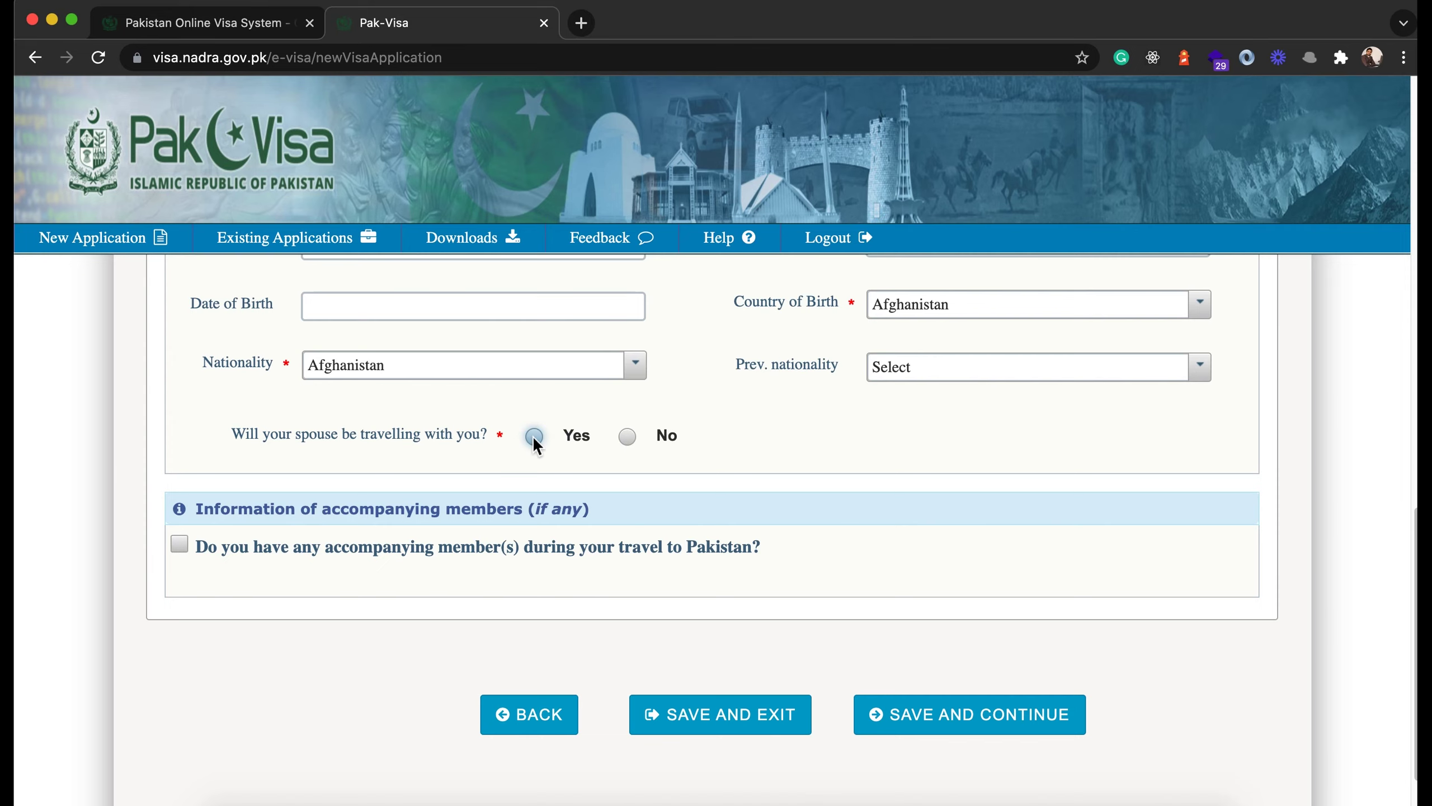
{"action": "left_click", "coordinate": [628, 435]}
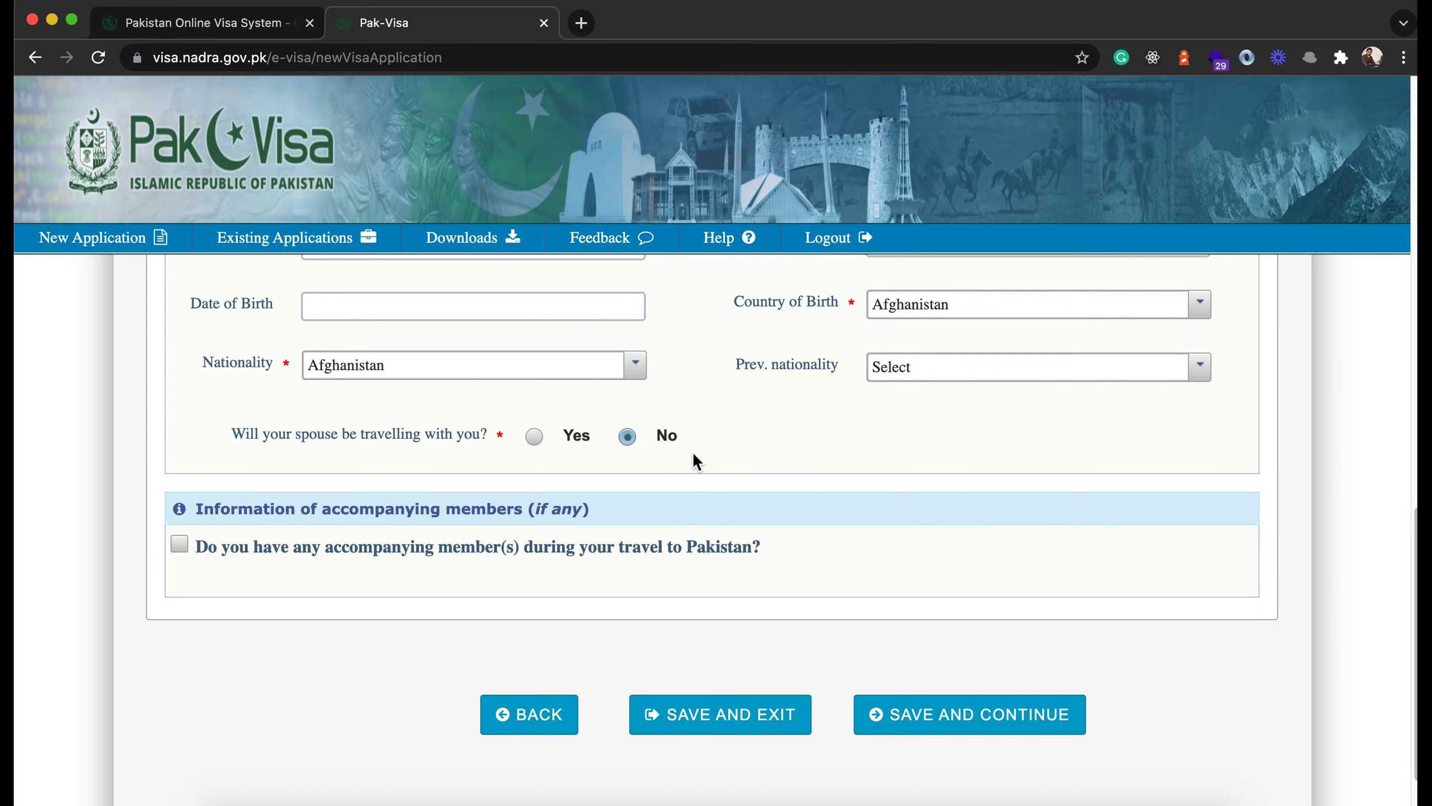
{"action": "scroll", "coordinate": [705, 441], "scroll_direction": "down", "scroll_amount": 2}
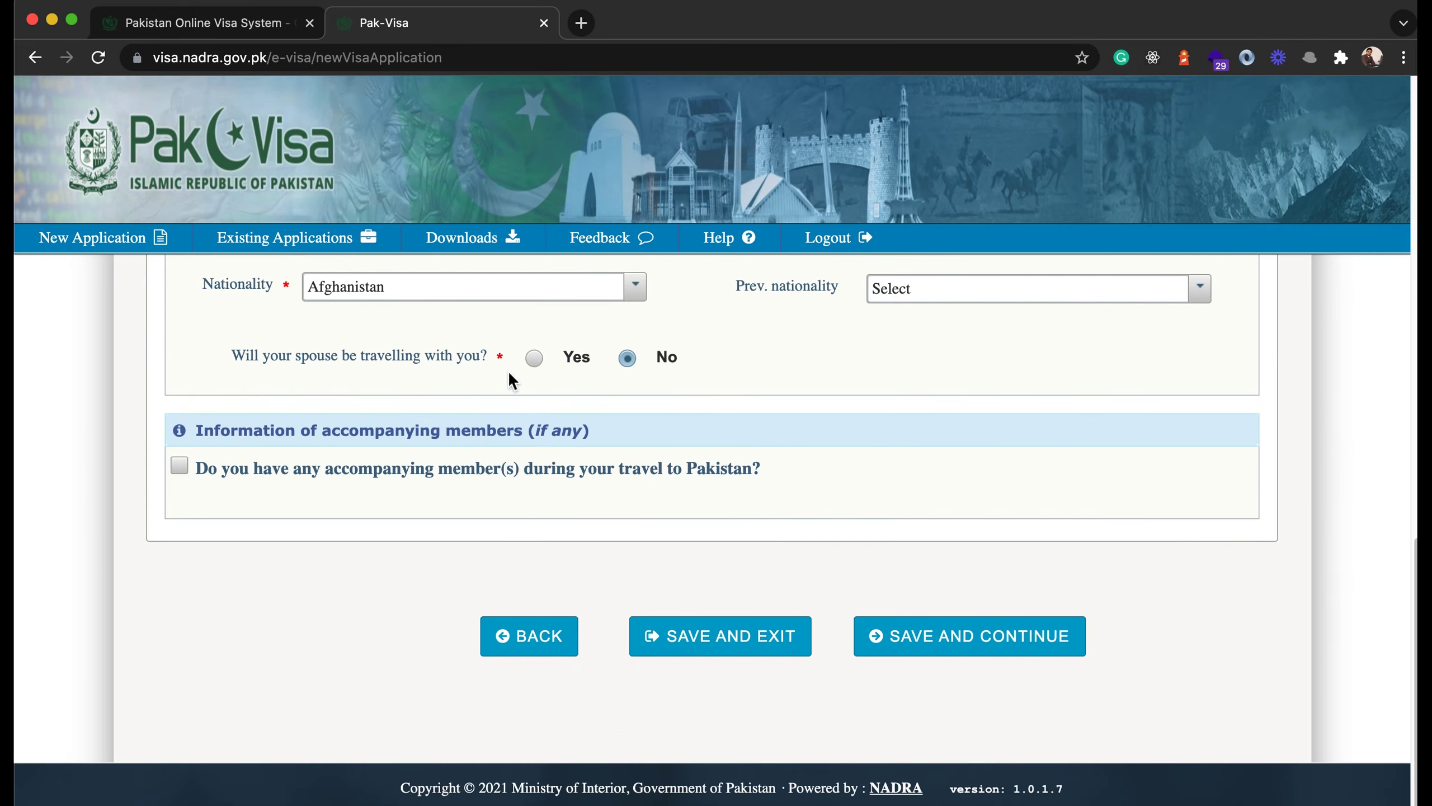
{"action": "left_click_drag", "start_coordinate": [233, 357], "coordinate": [667, 377]}
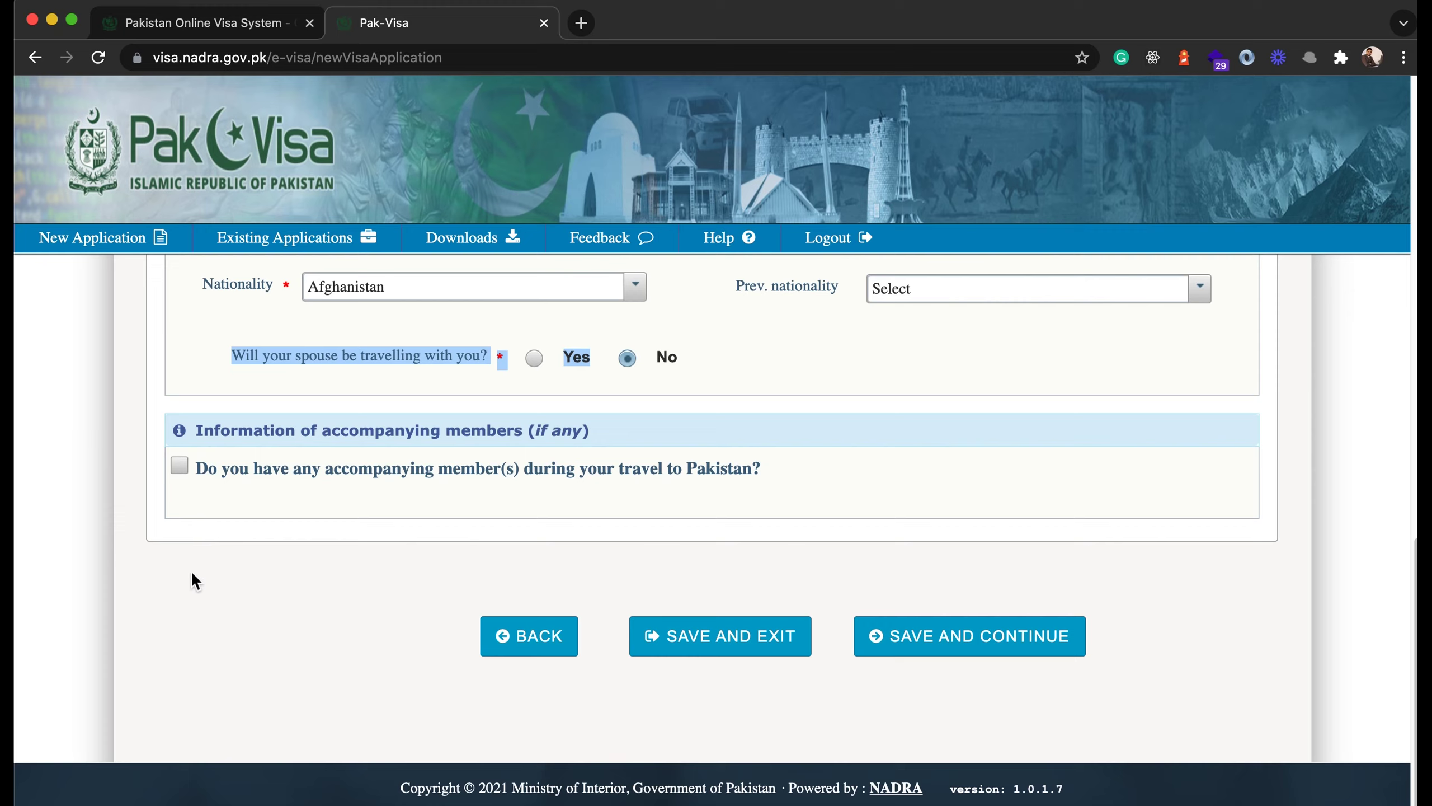
{"action": "left_click_drag", "start_coordinate": [195, 469], "coordinate": [798, 486]}
Step: Start an accompanying member entry, setting the member's country of birth to Afghanistan
{"action": "left_click", "coordinate": [770, 477]}
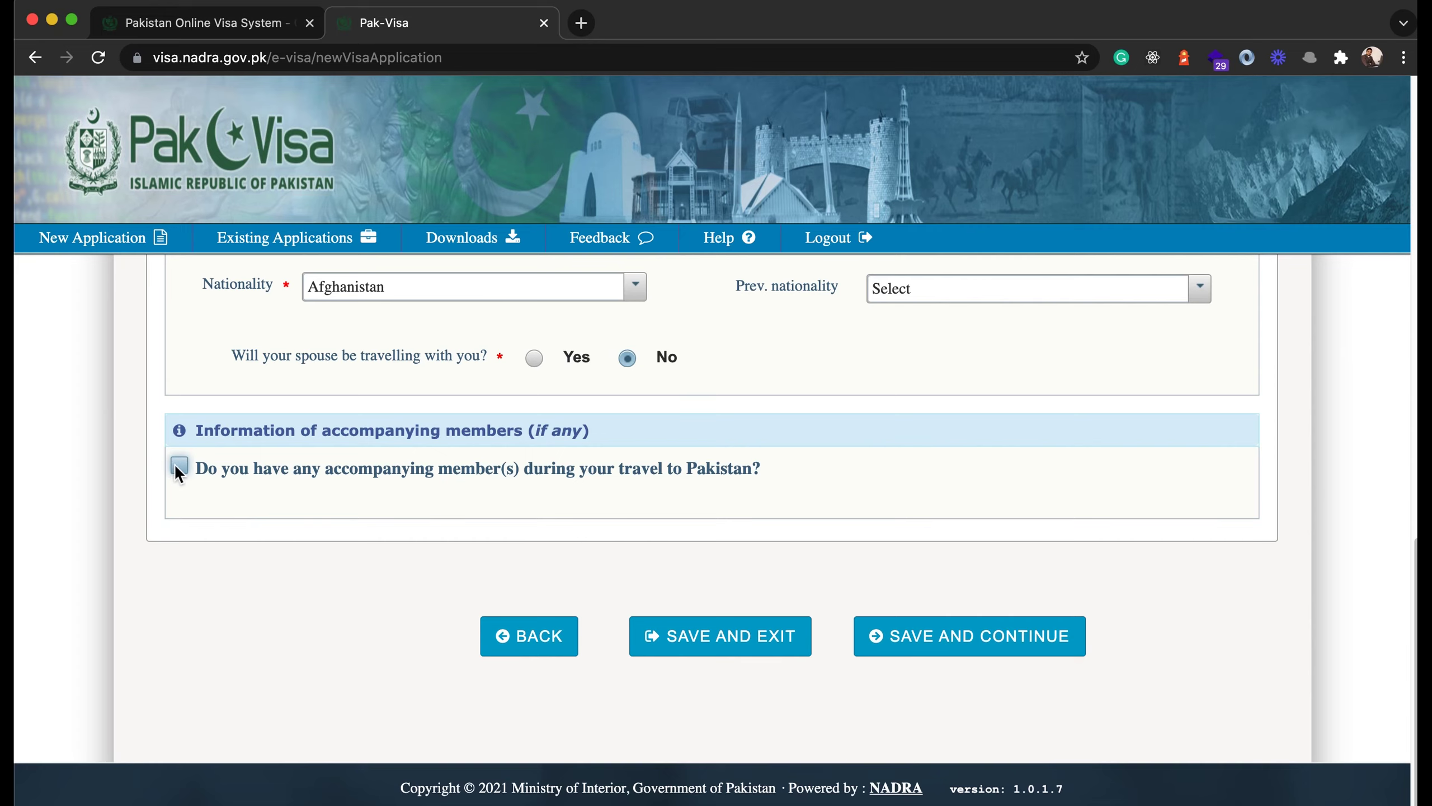
{"action": "scroll", "coordinate": [736, 527], "scroll_direction": "down", "scroll_amount": 3}
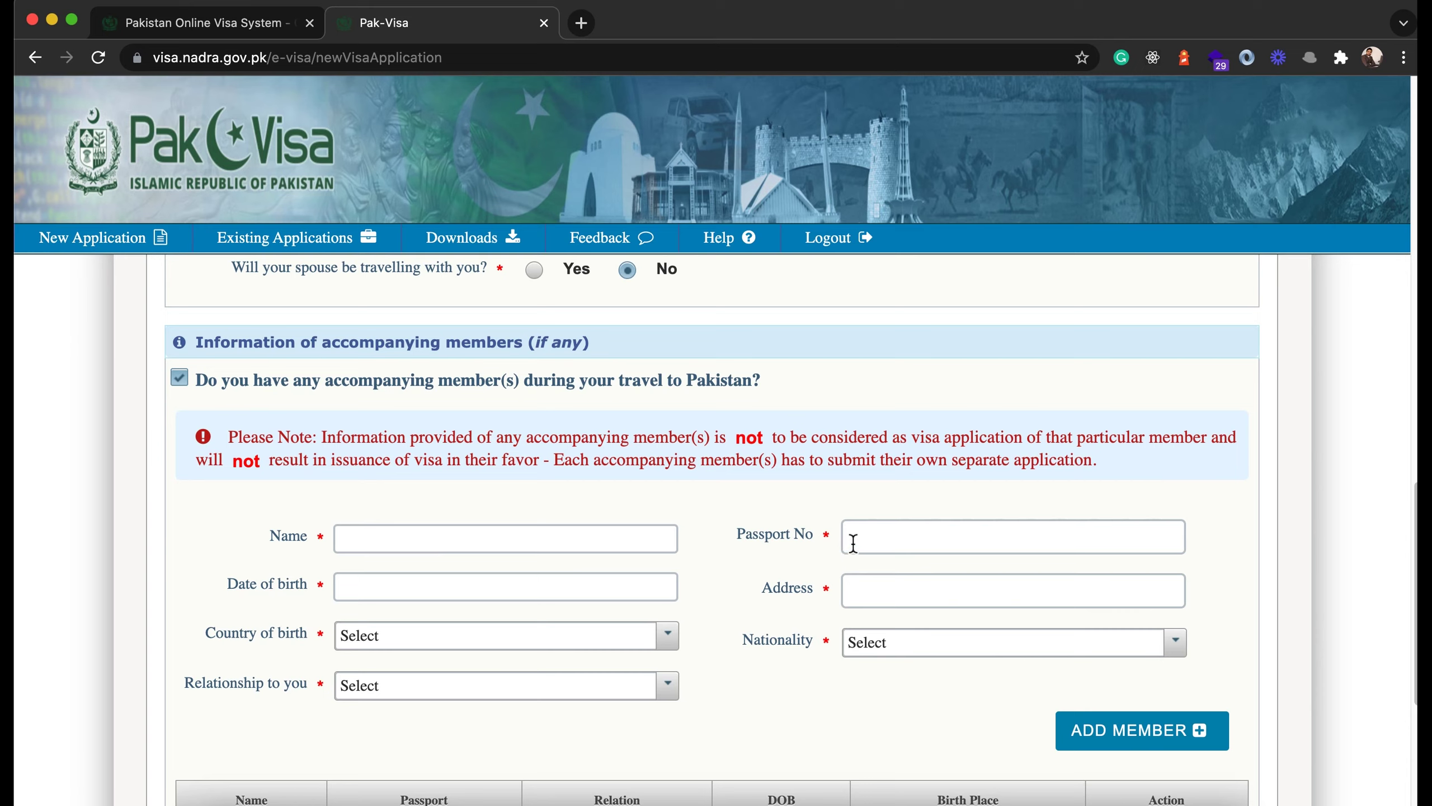
{"action": "left_click", "coordinate": [927, 598]}
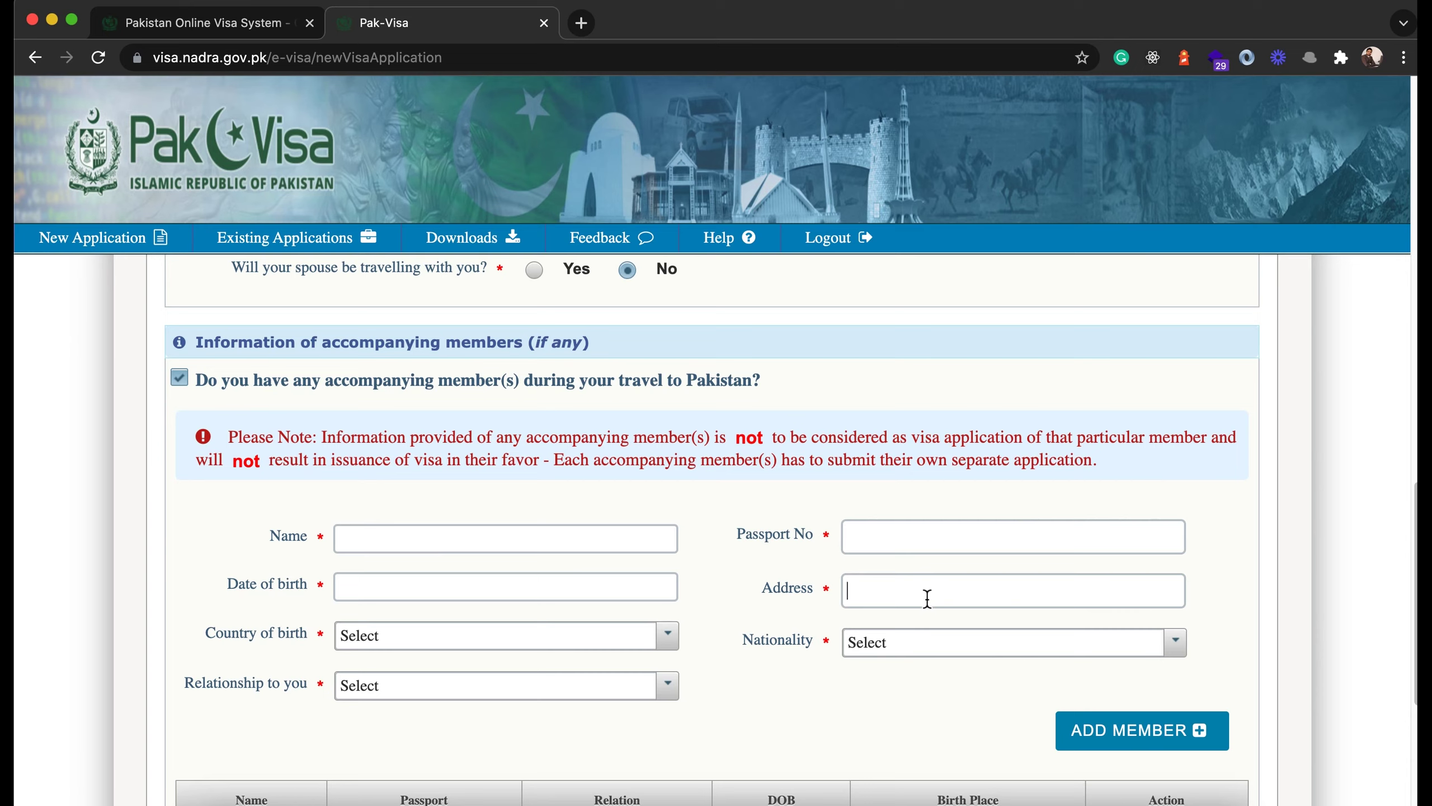
{"action": "left_click", "coordinate": [438, 587]}
{"action": "left_click", "coordinate": [755, 687]}
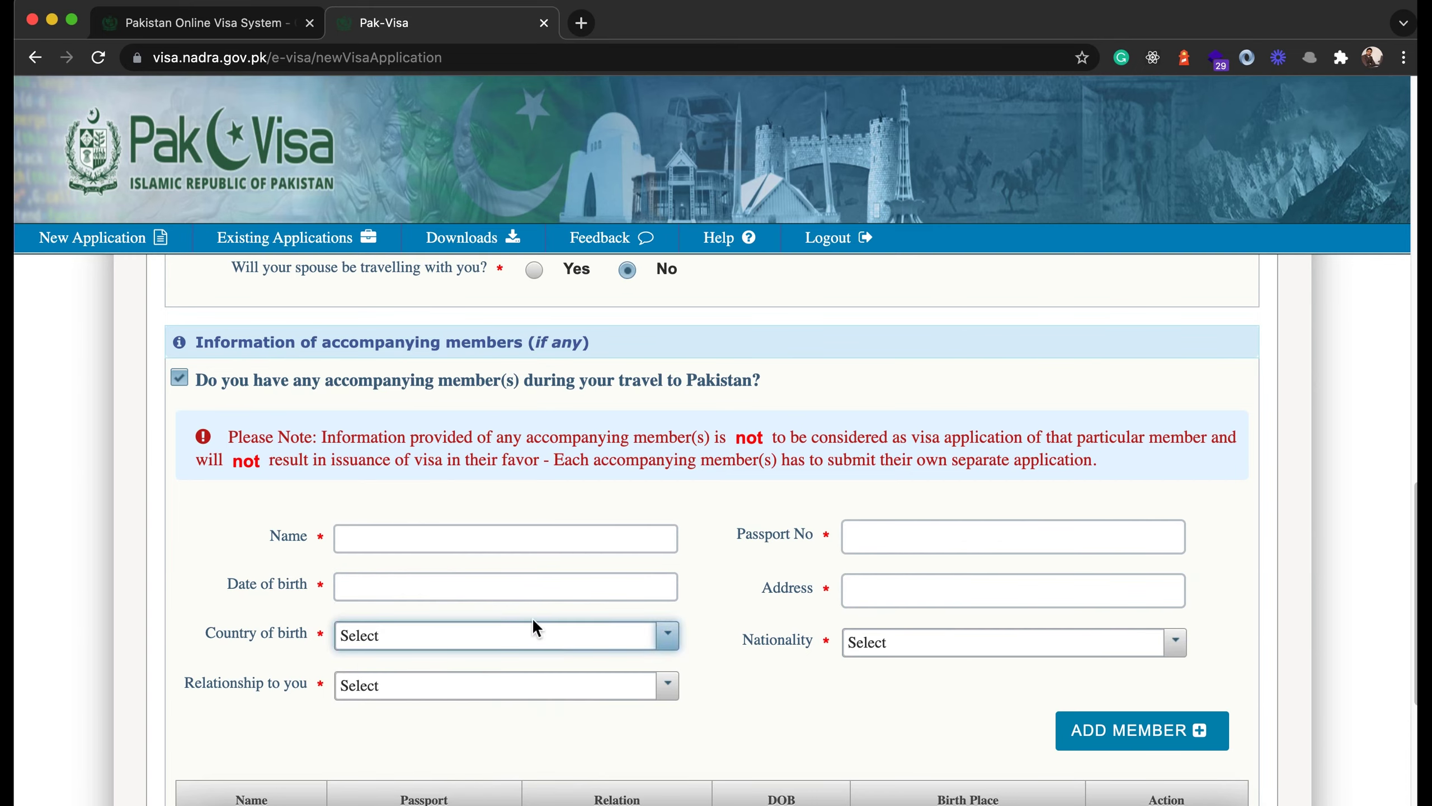
{"action": "left_click", "coordinate": [477, 638]}
{"action": "left_click", "coordinate": [455, 754]}
Step: Leave the relationship blank, drop the accompanying members section and save the family details
{"action": "left_click", "coordinate": [463, 692]}
{"action": "scroll", "coordinate": [759, 671], "scroll_direction": "down", "scroll_amount": 2}
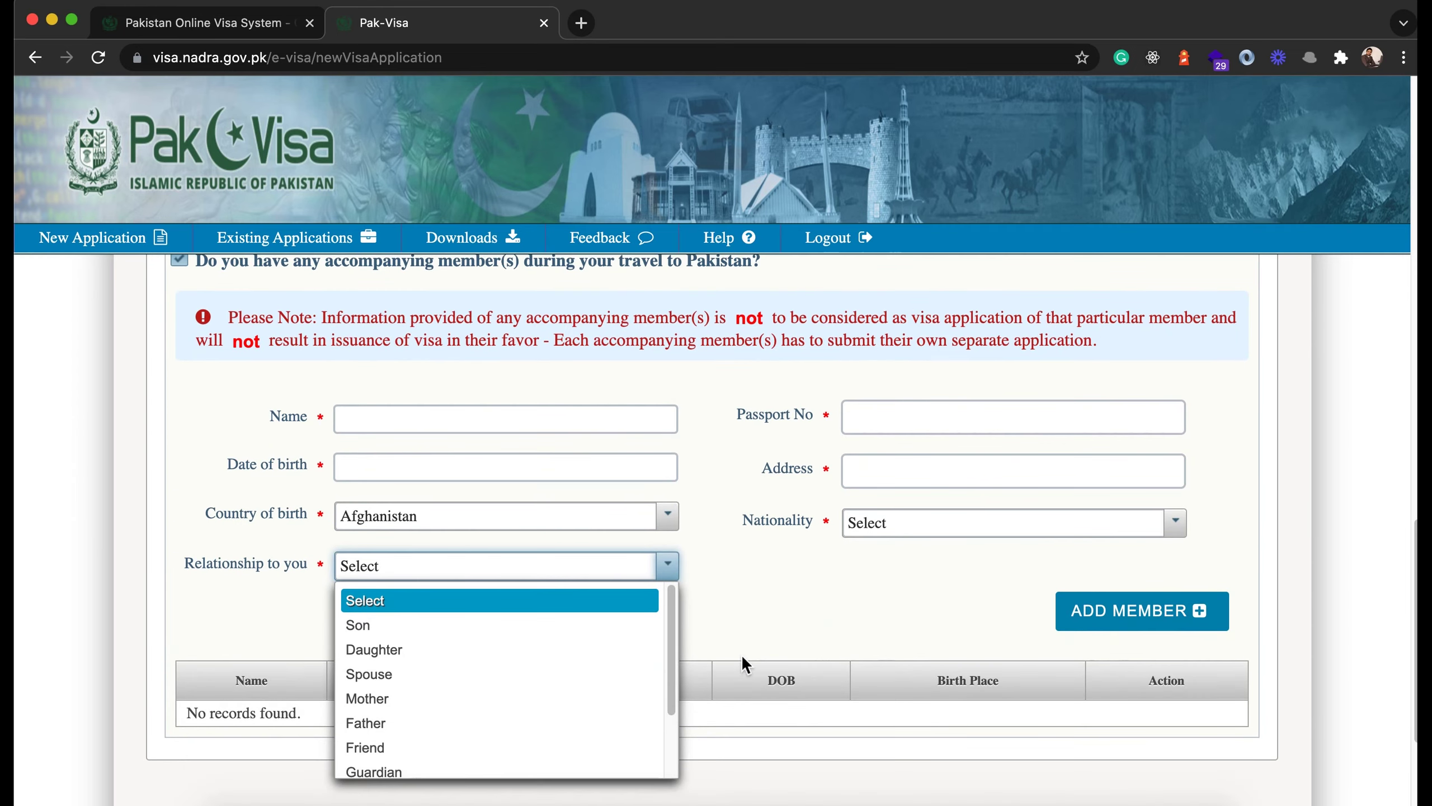
{"action": "scroll", "coordinate": [406, 685], "scroll_direction": "down", "scroll_amount": 1}
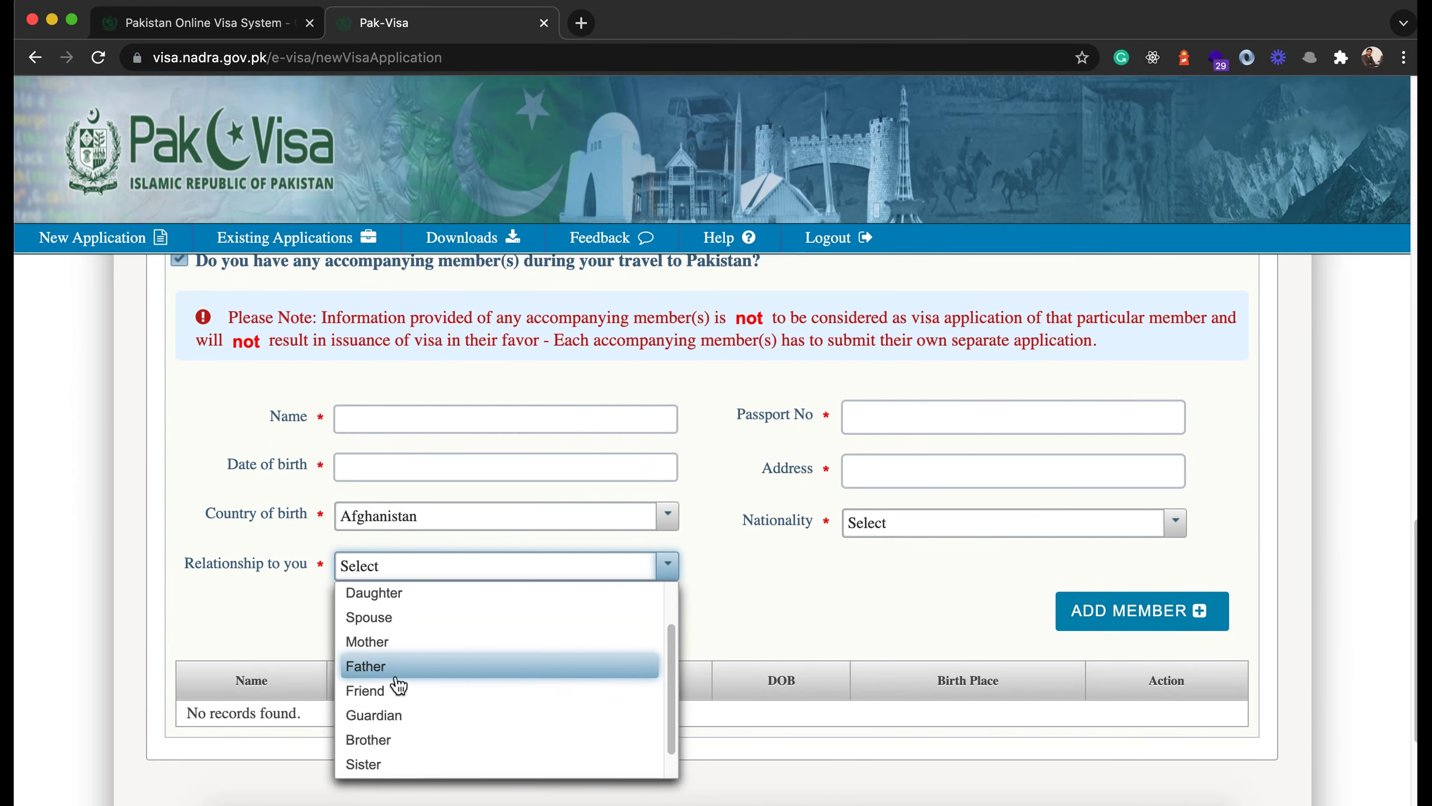
{"action": "scroll", "coordinate": [400, 655], "scroll_direction": "up", "scroll_amount": 2}
{"action": "left_click", "coordinate": [736, 600]}
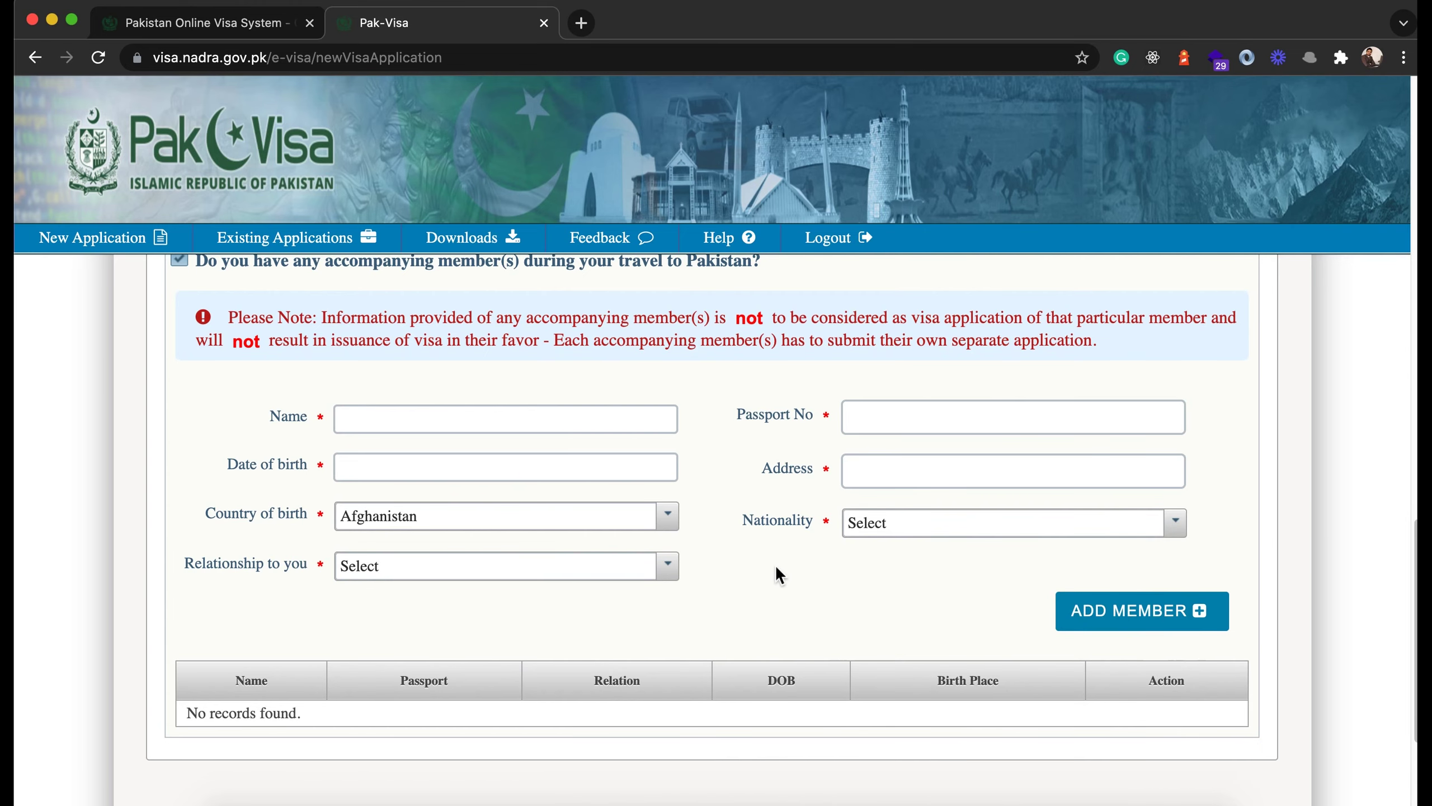
{"action": "scroll", "coordinate": [1128, 615], "scroll_direction": "down", "scroll_amount": 2}
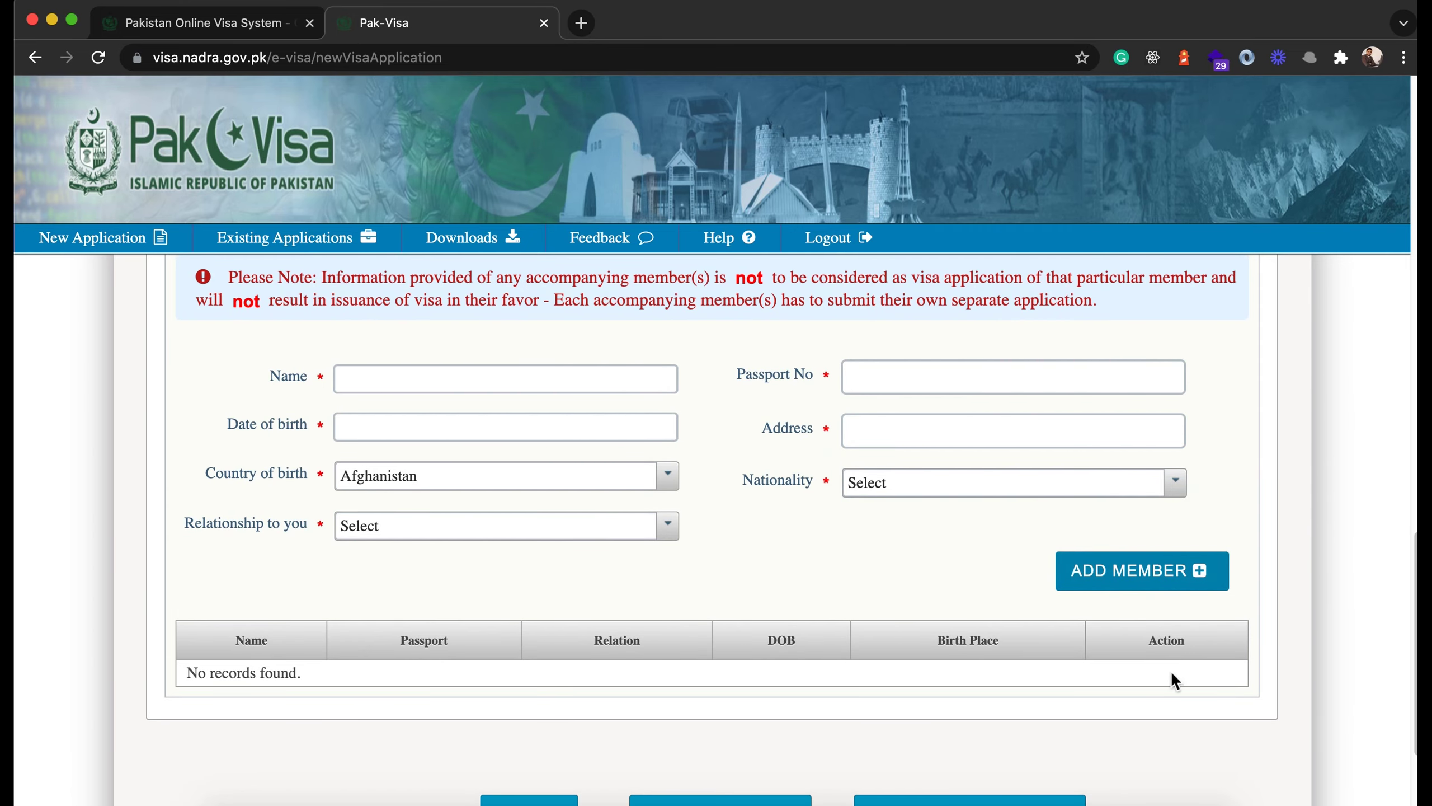
{"action": "scroll", "coordinate": [714, 572], "scroll_direction": "up", "scroll_amount": 5}
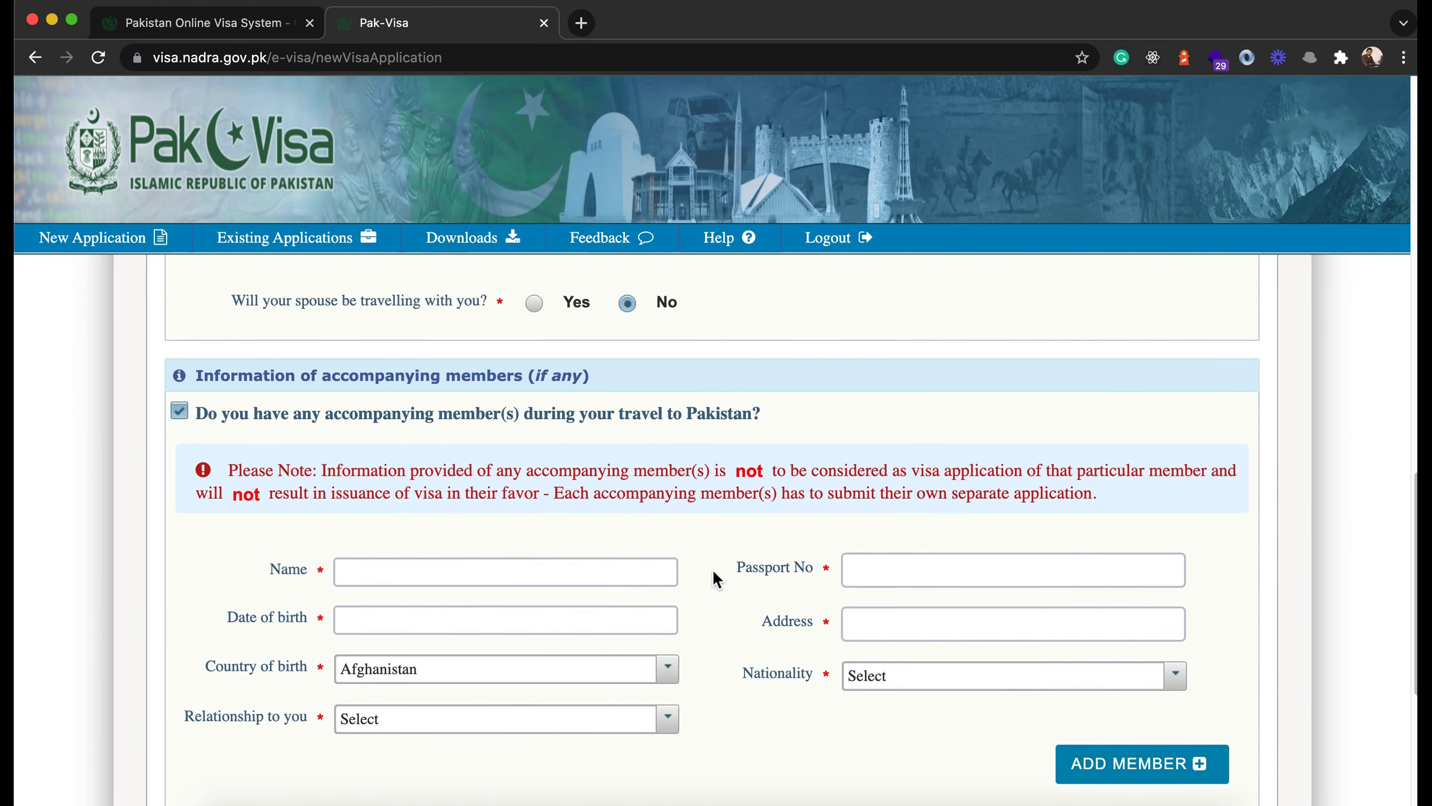
{"action": "left_click", "coordinate": [180, 414]}
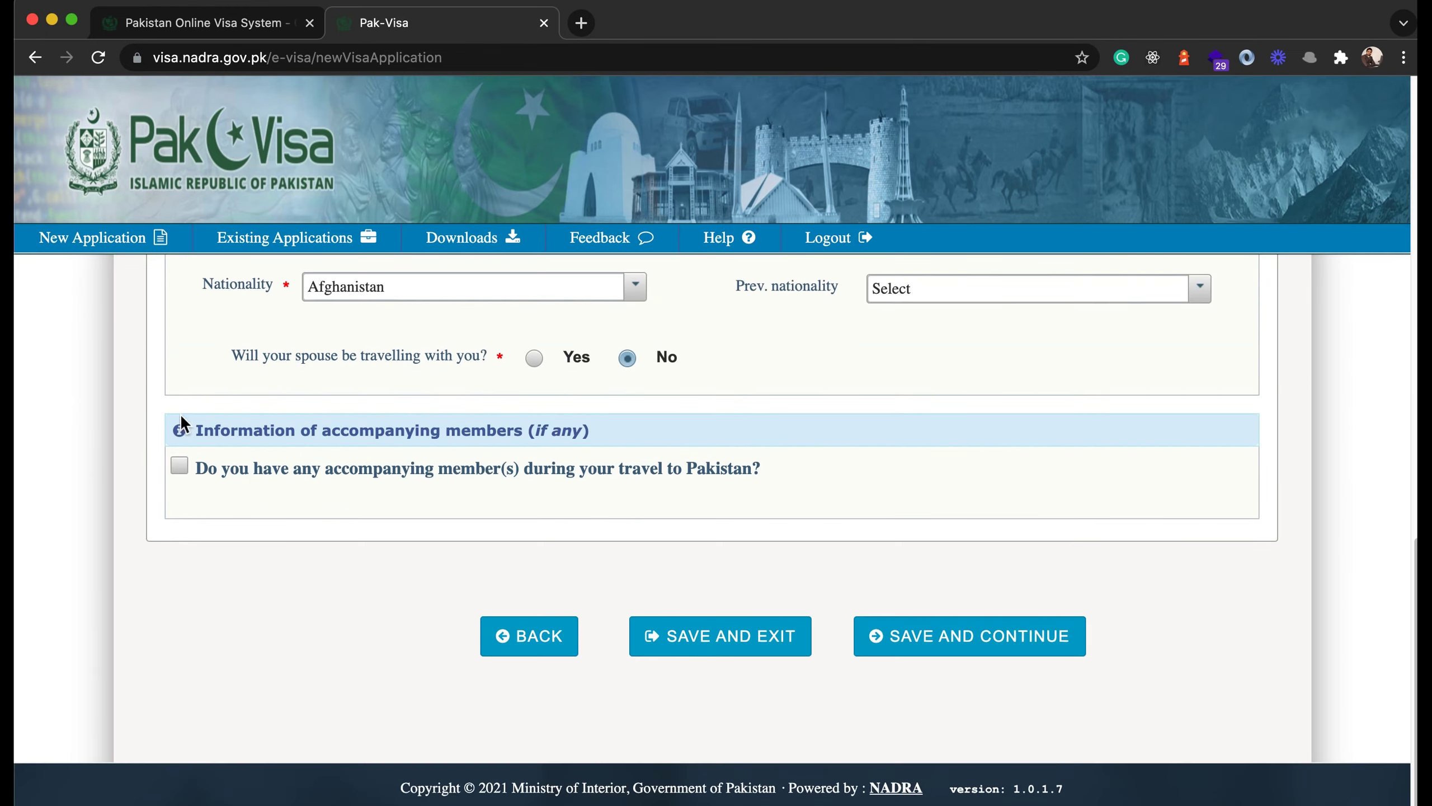
{"action": "left_click", "coordinate": [952, 649]}
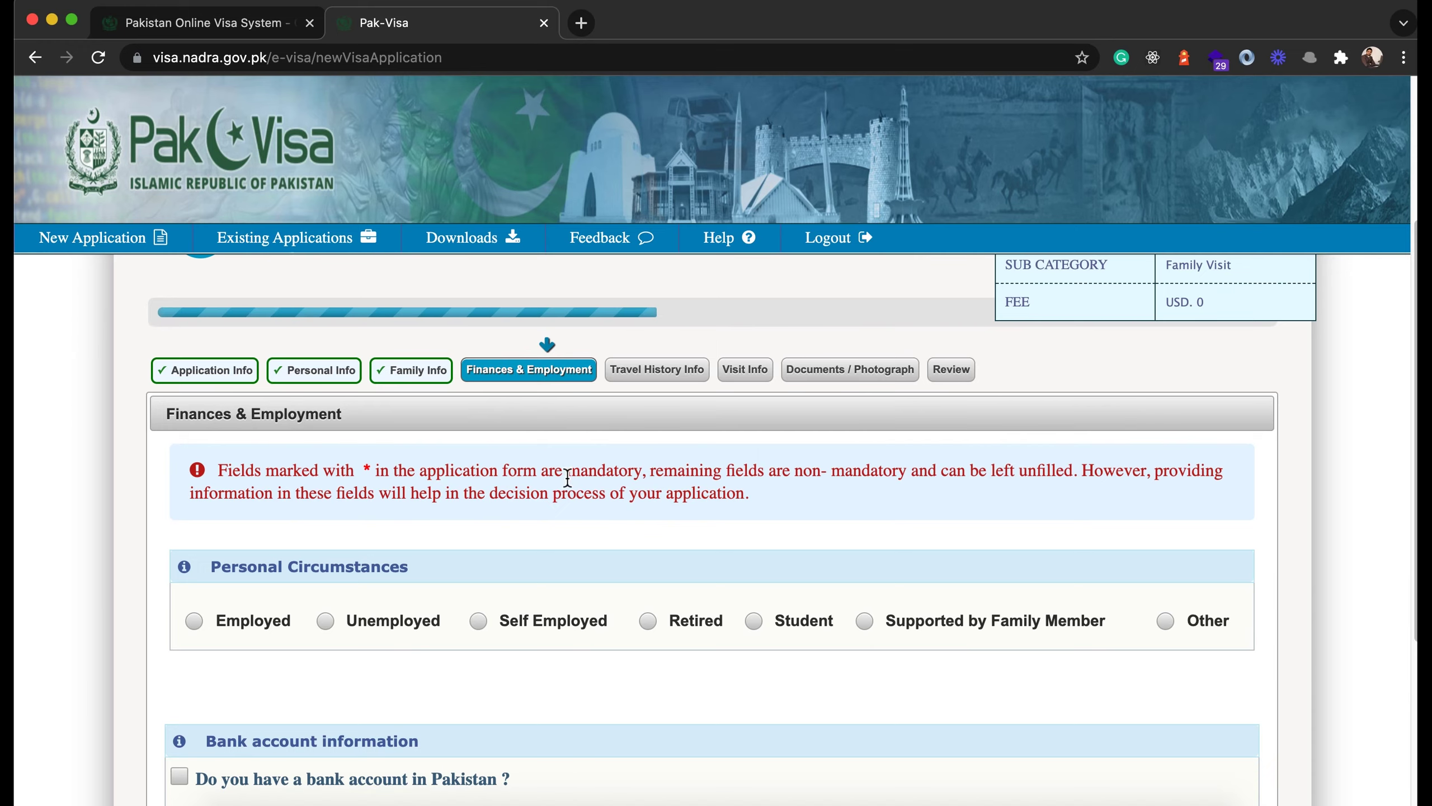
Step: Choose Self Employed as personal circumstances after trying Unemployed, Student and Supported by Family Member
{"action": "scroll", "coordinate": [558, 485], "scroll_direction": "down", "scroll_amount": 1}
{"action": "scroll", "coordinate": [536, 504], "scroll_direction": "down", "scroll_amount": 2}
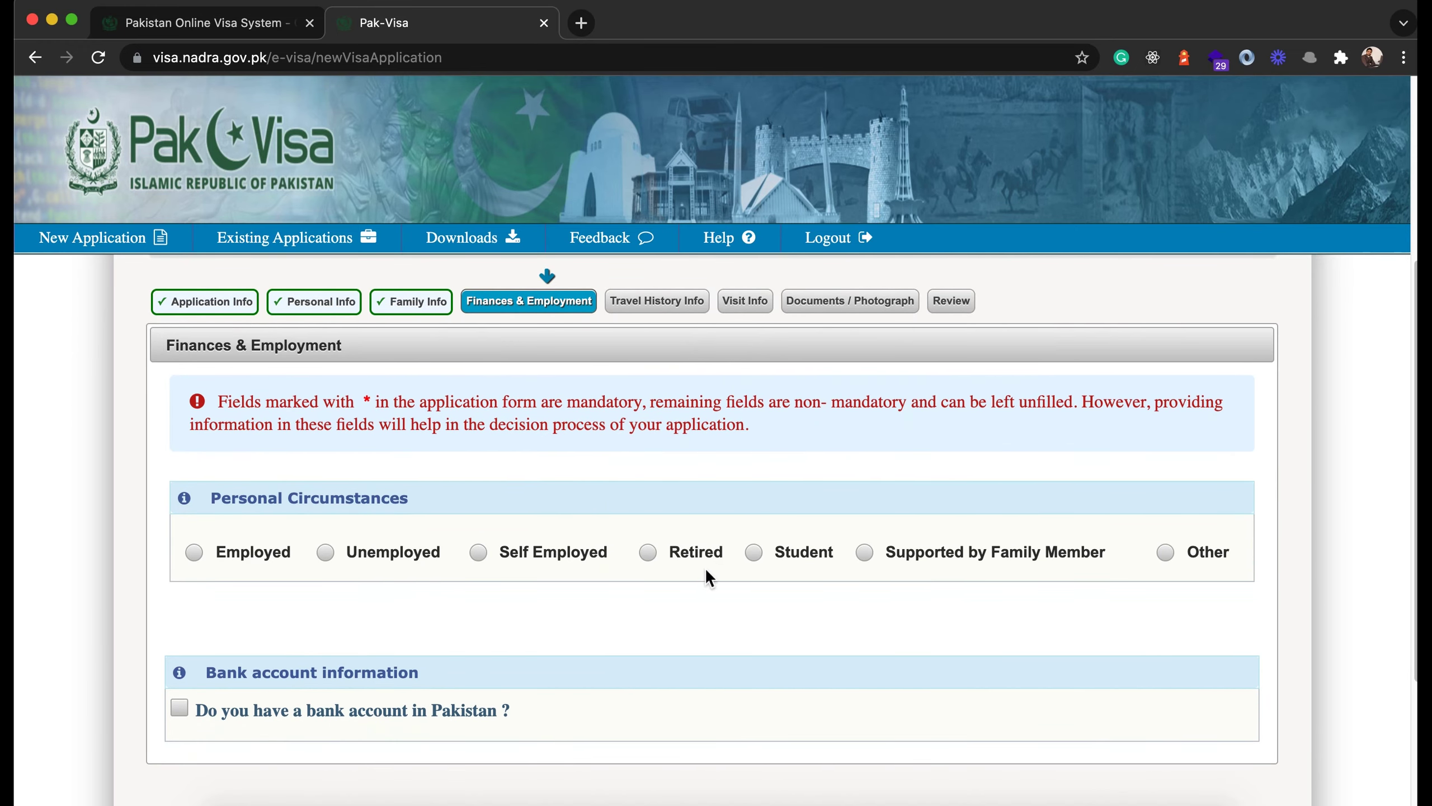
{"action": "scroll", "coordinate": [672, 593], "scroll_direction": "down", "scroll_amount": 5}
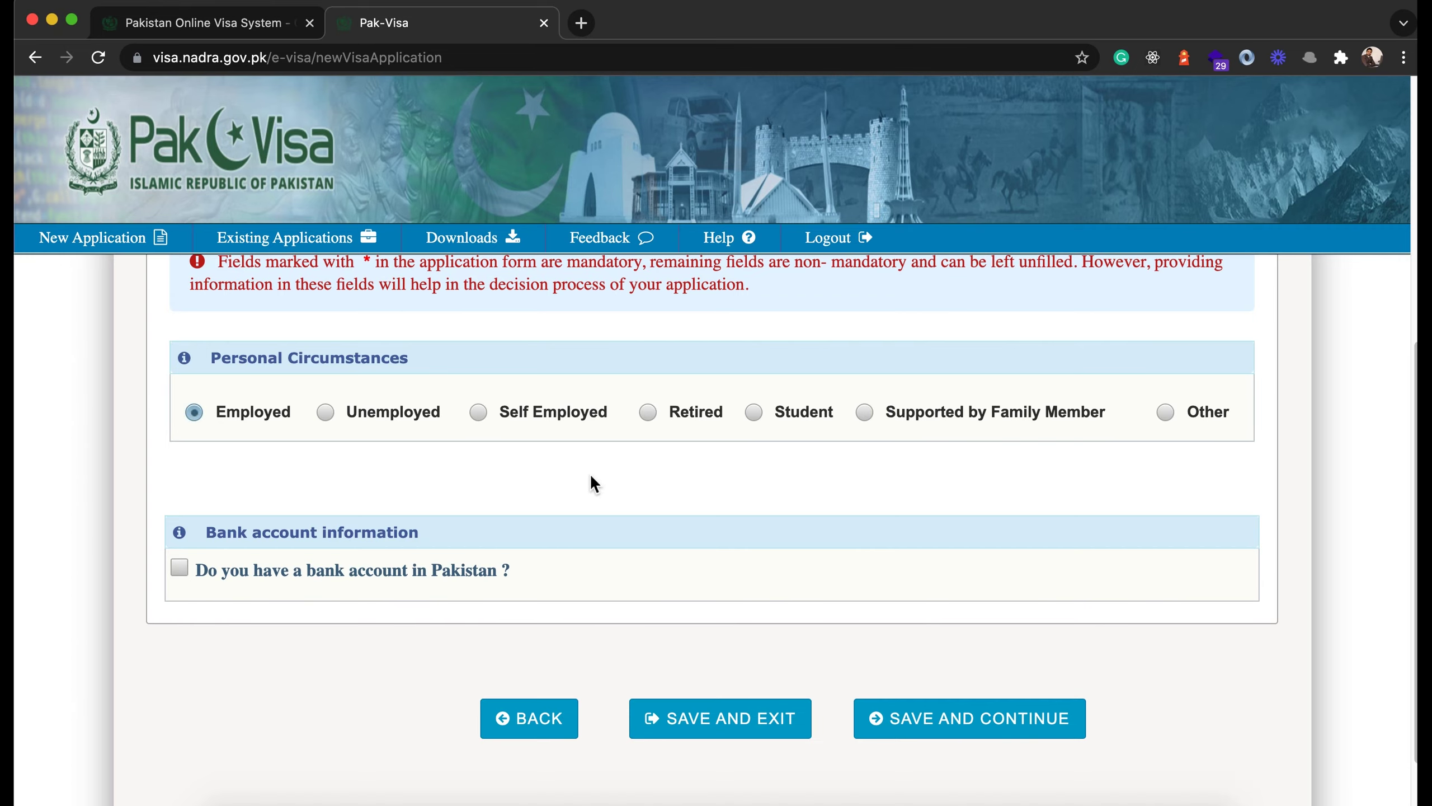
{"action": "scroll", "coordinate": [733, 567], "scroll_direction": "down", "scroll_amount": 3}
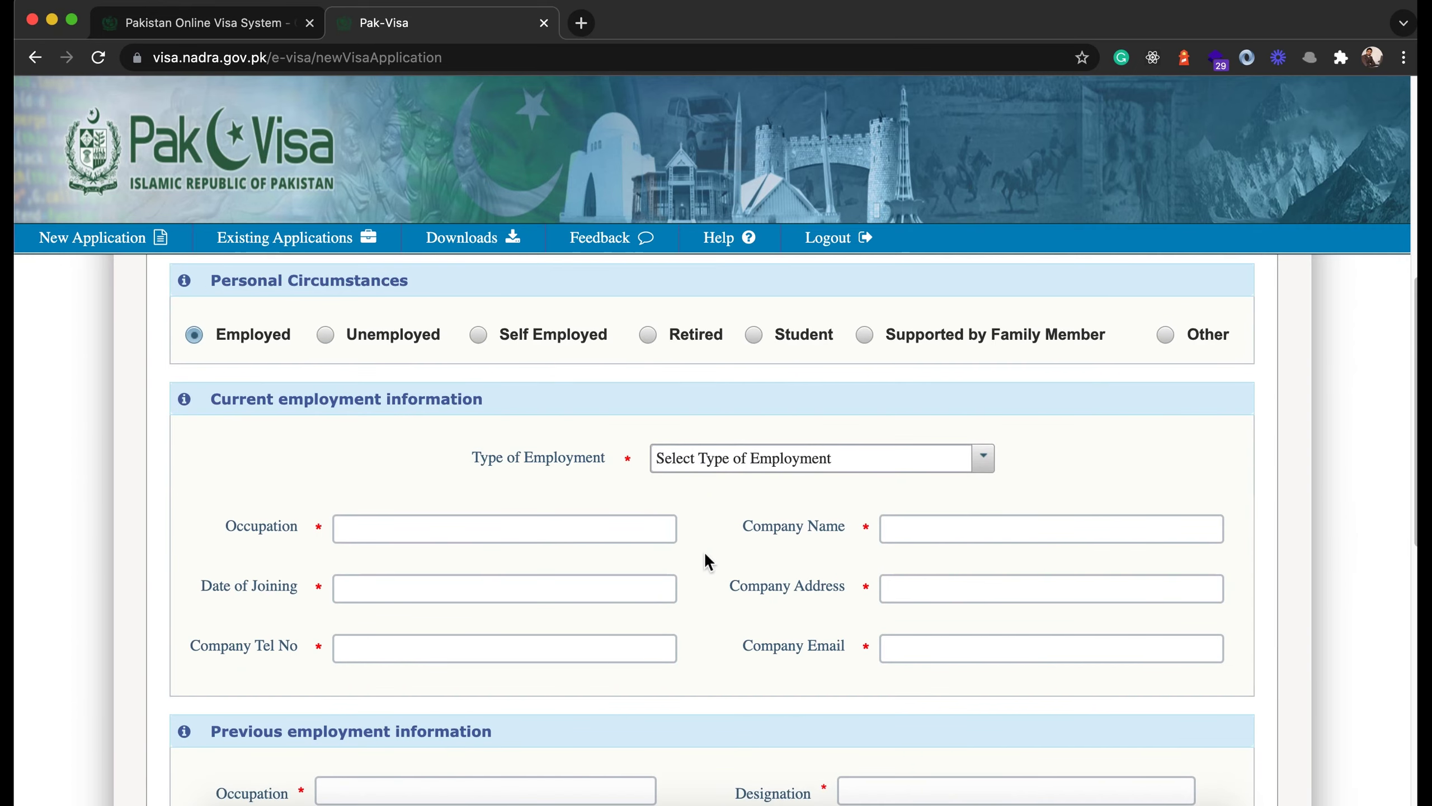
{"action": "left_click", "coordinate": [325, 338]}
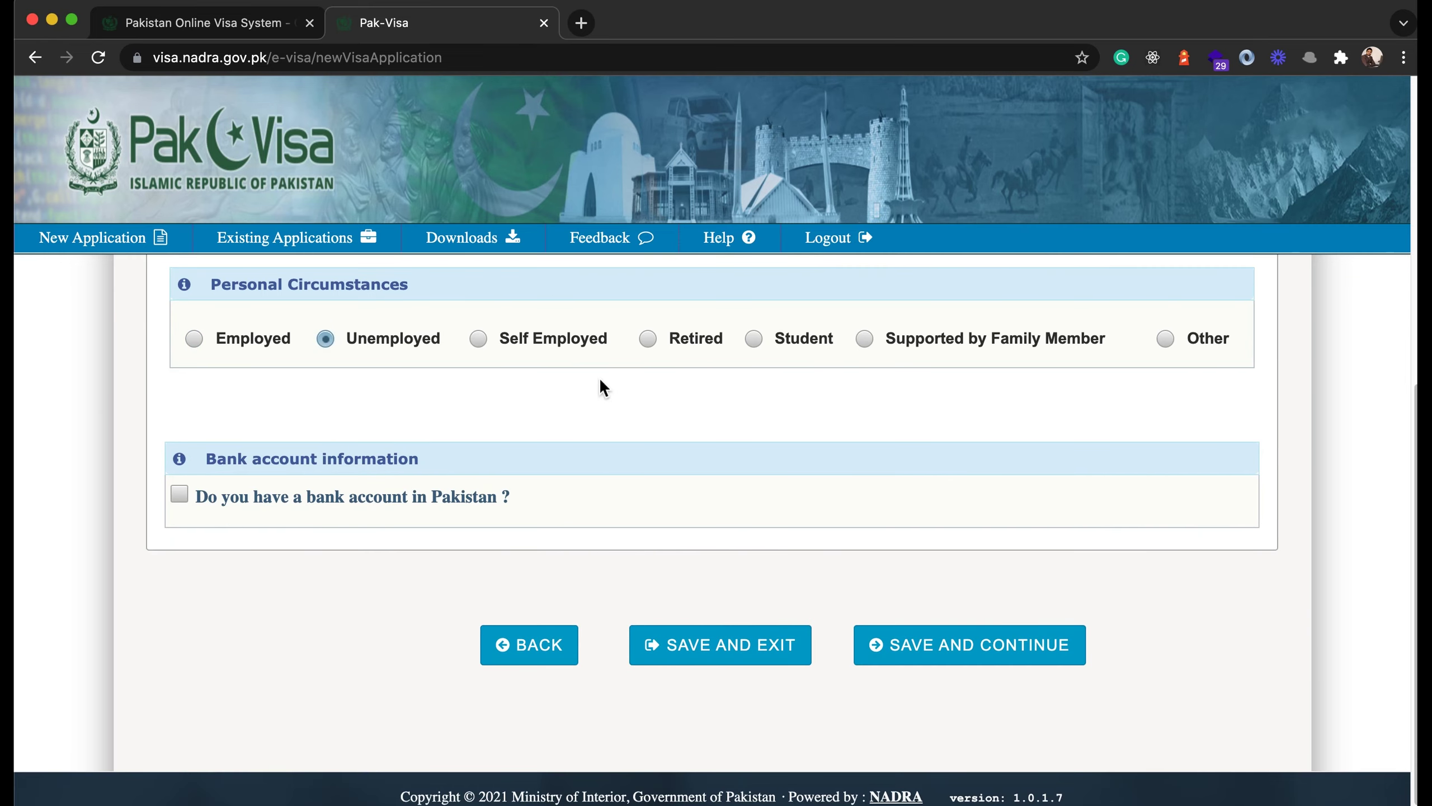
{"action": "left_click", "coordinate": [477, 338]}
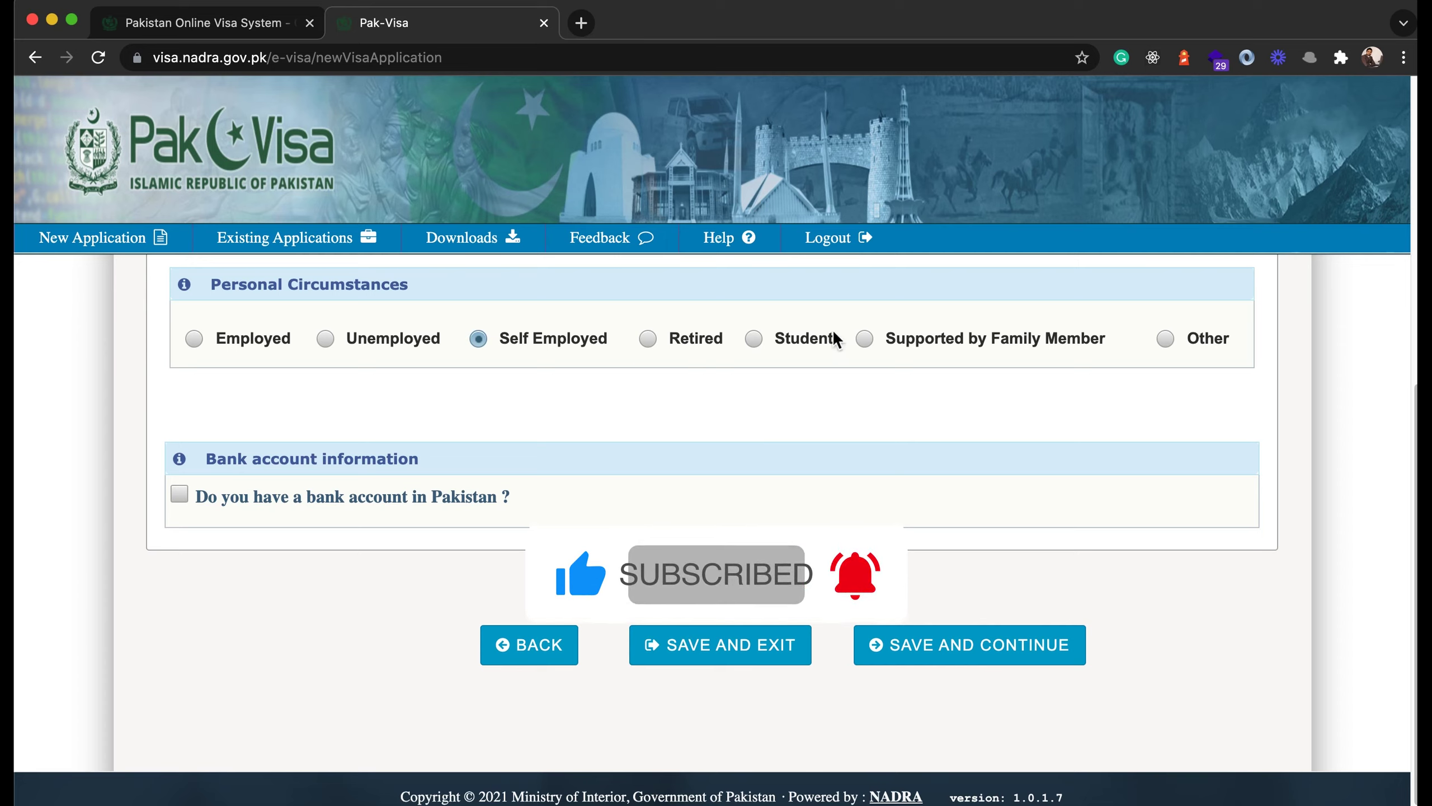
{"action": "left_click", "coordinate": [753, 339]}
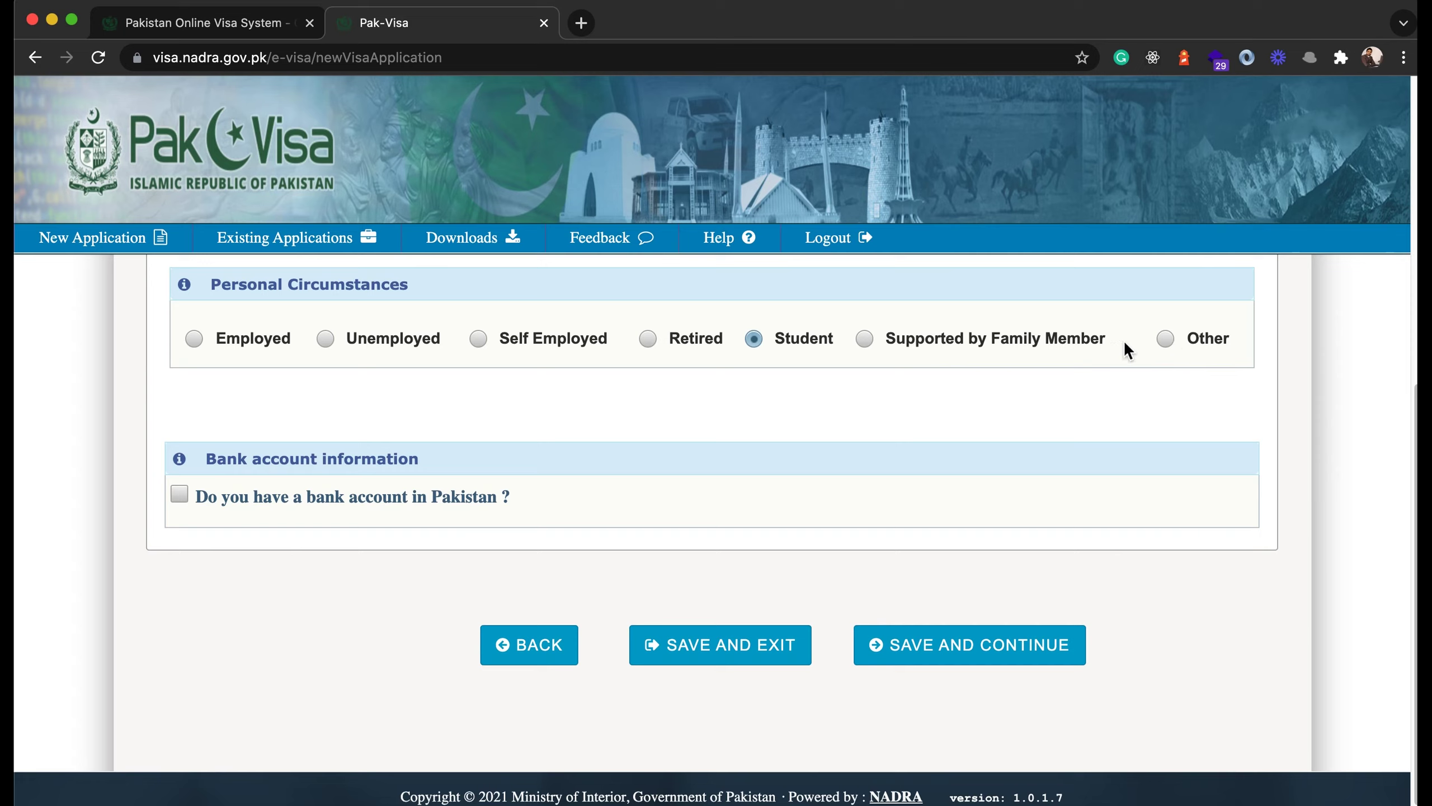
{"action": "left_click", "coordinate": [865, 339]}
{"action": "left_click", "coordinate": [479, 339]}
Step: Leave the Pakistani bank account question unticked and save the Finances & Employment page
{"action": "scroll", "coordinate": [518, 403], "scroll_direction": "down", "scroll_amount": 1}
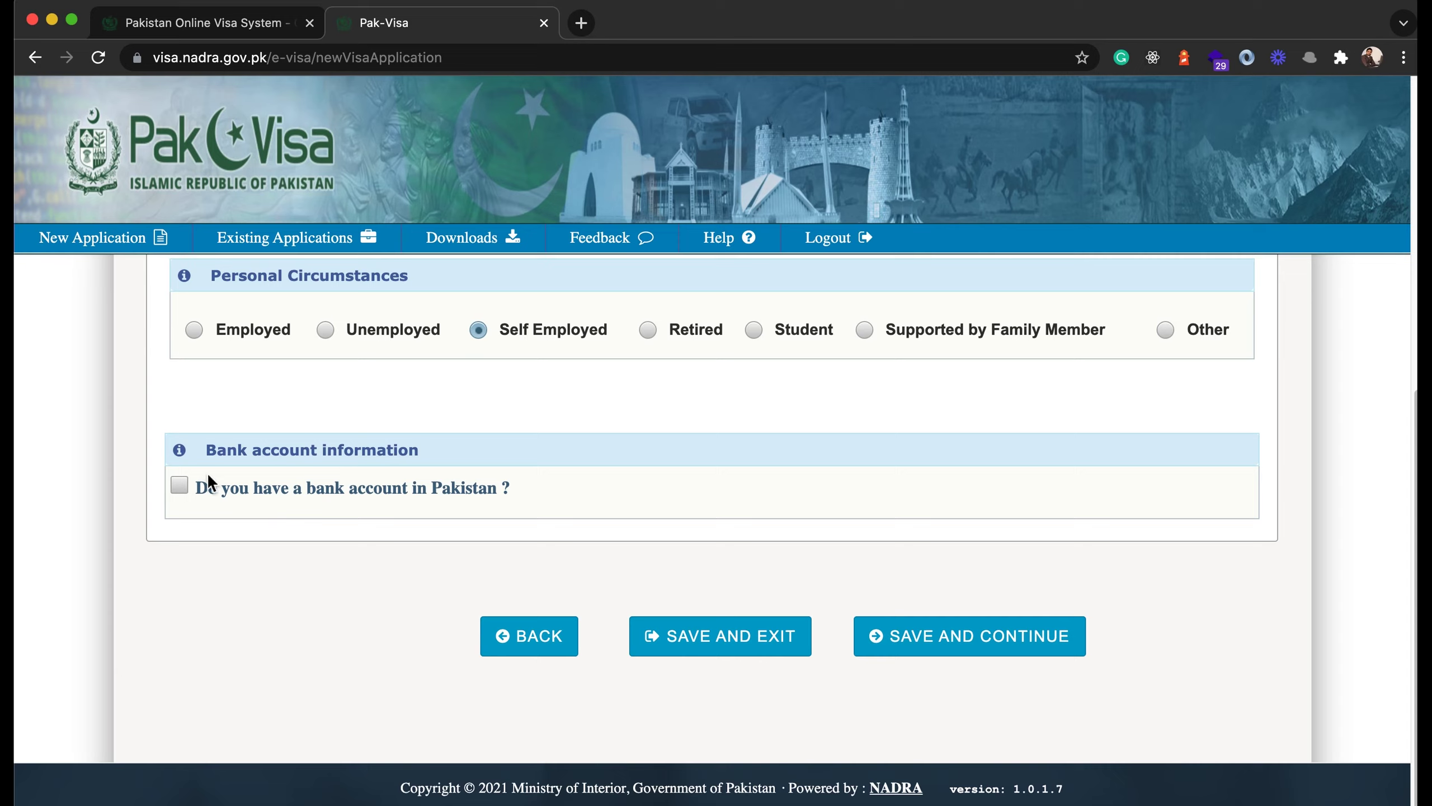
{"action": "left_click_drag", "start_coordinate": [196, 486], "coordinate": [529, 490]}
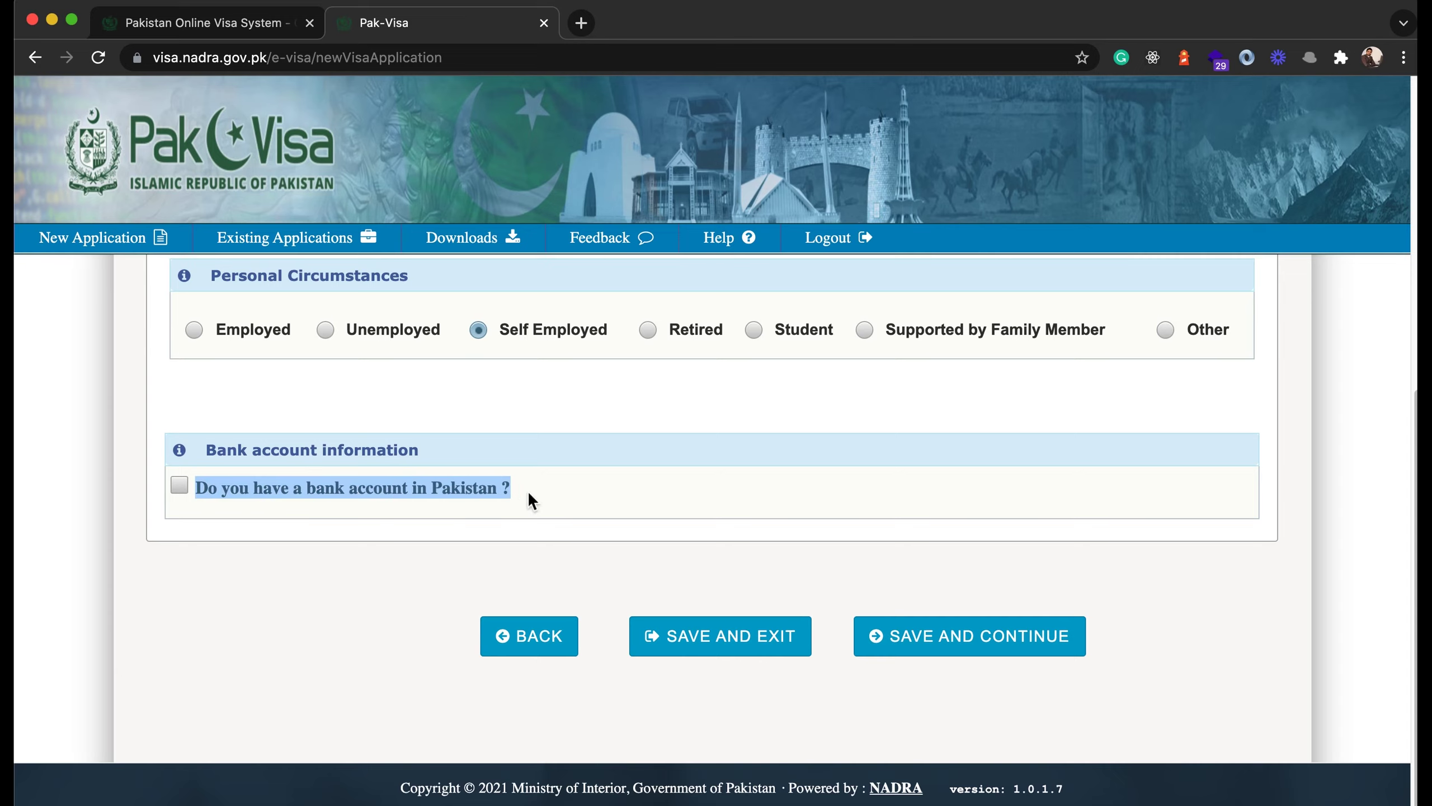
{"action": "left_click", "coordinate": [615, 400]}
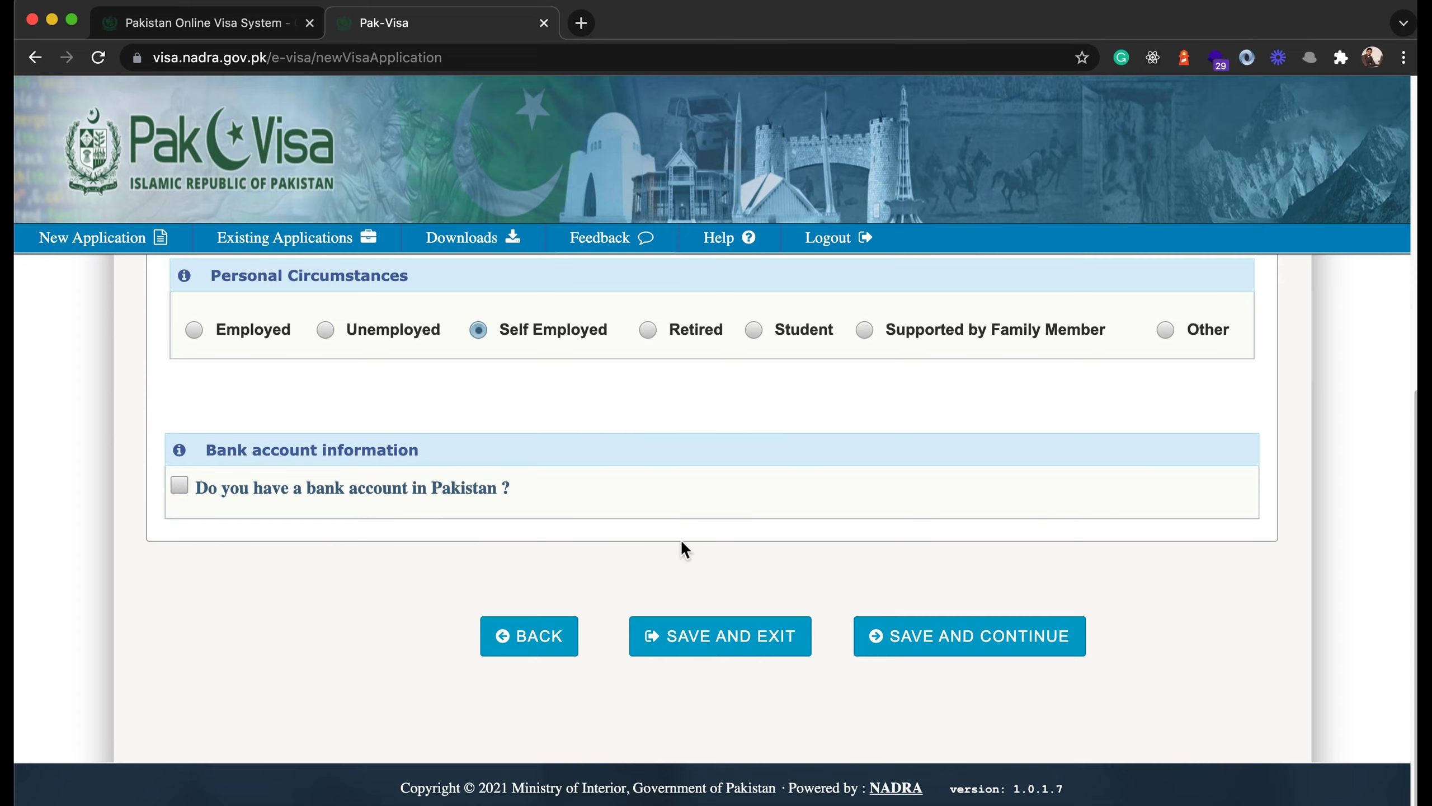
{"action": "left_click", "coordinate": [936, 645]}
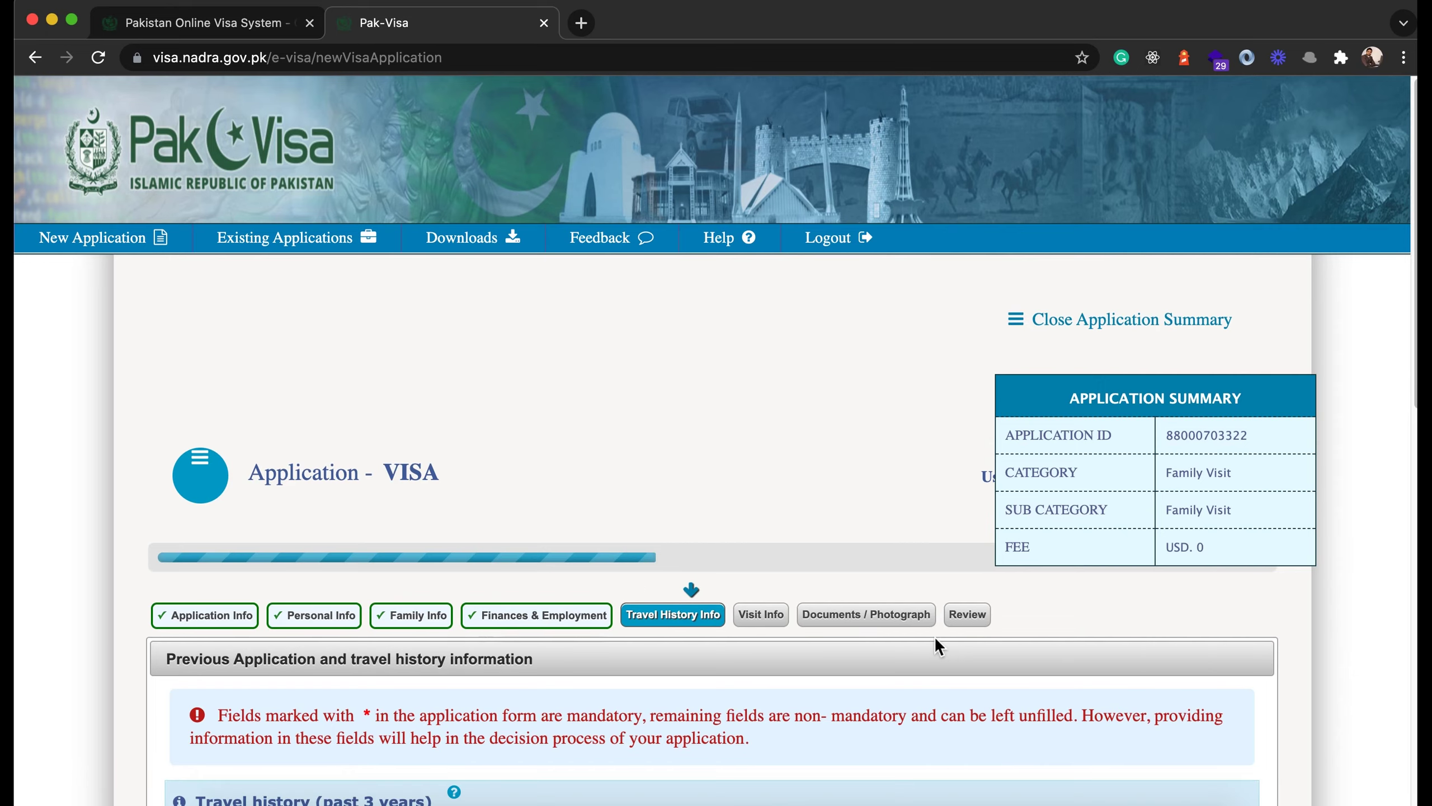
Step: Keep No for prior Pakistani visa and convictions and save the Travel History page
{"action": "scroll", "coordinate": [708, 632], "scroll_direction": "down", "scroll_amount": 8}
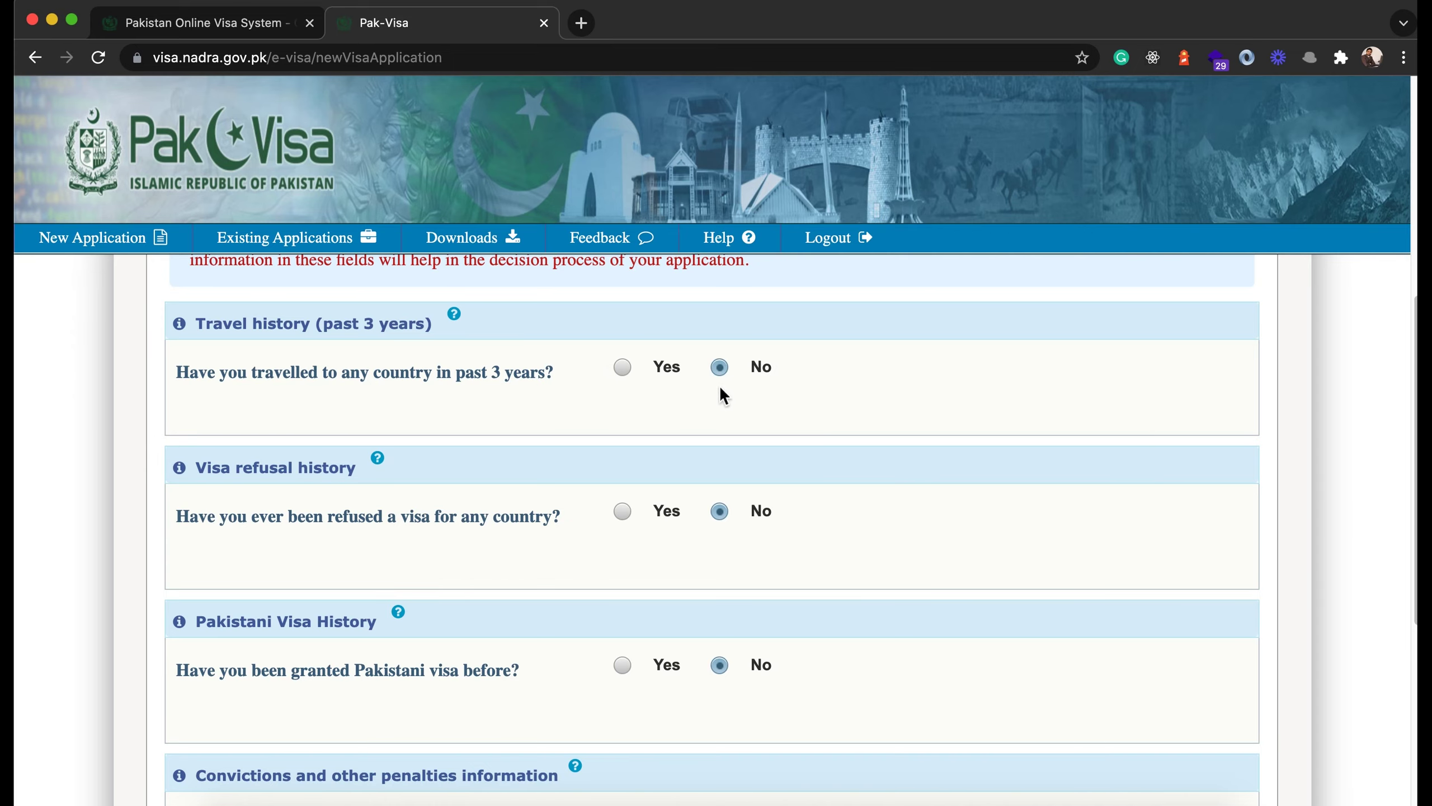
{"action": "scroll", "coordinate": [694, 406], "scroll_direction": "down", "scroll_amount": 2}
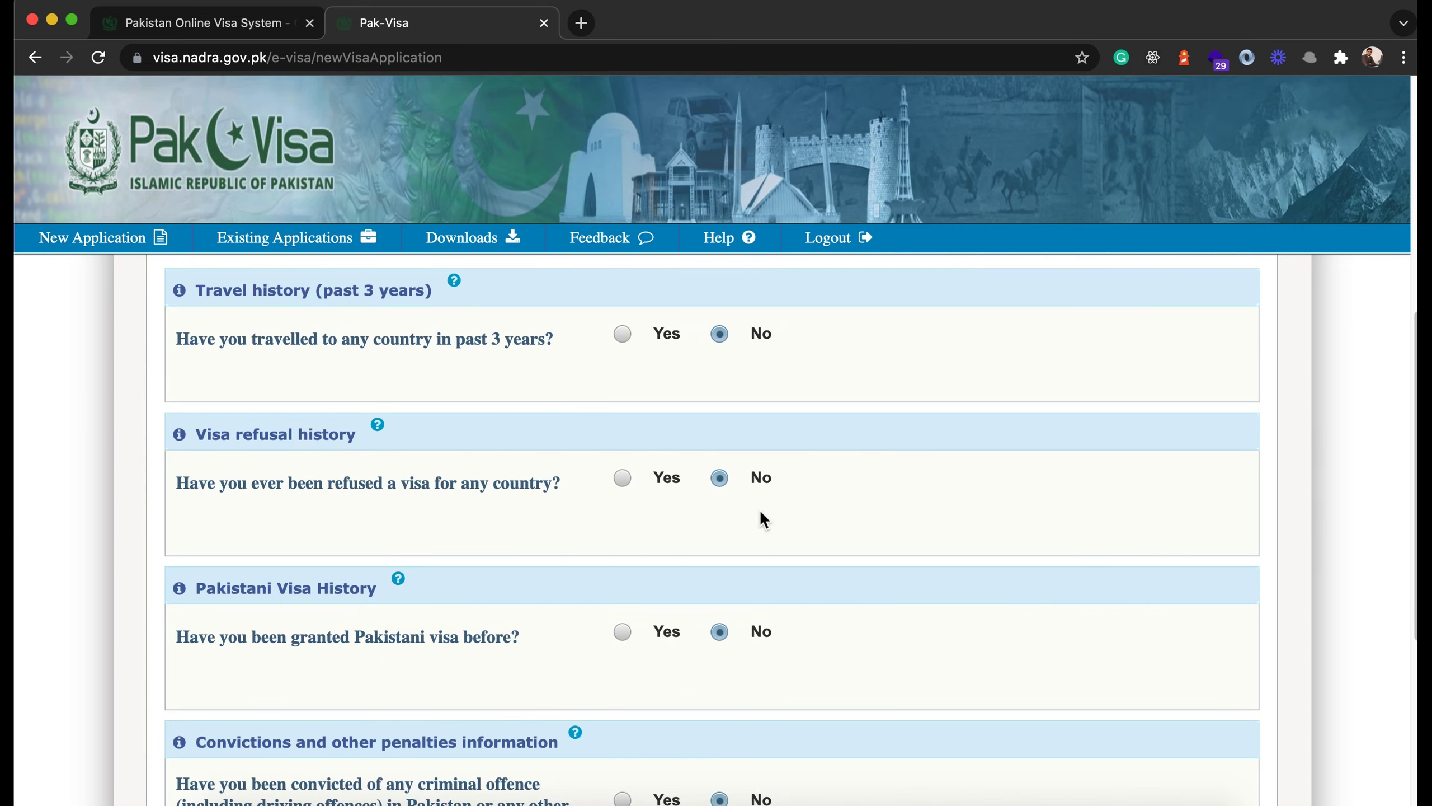
{"action": "scroll", "coordinate": [733, 515], "scroll_direction": "down", "scroll_amount": 1}
{"action": "scroll", "coordinate": [660, 513], "scroll_direction": "down", "scroll_amount": 5}
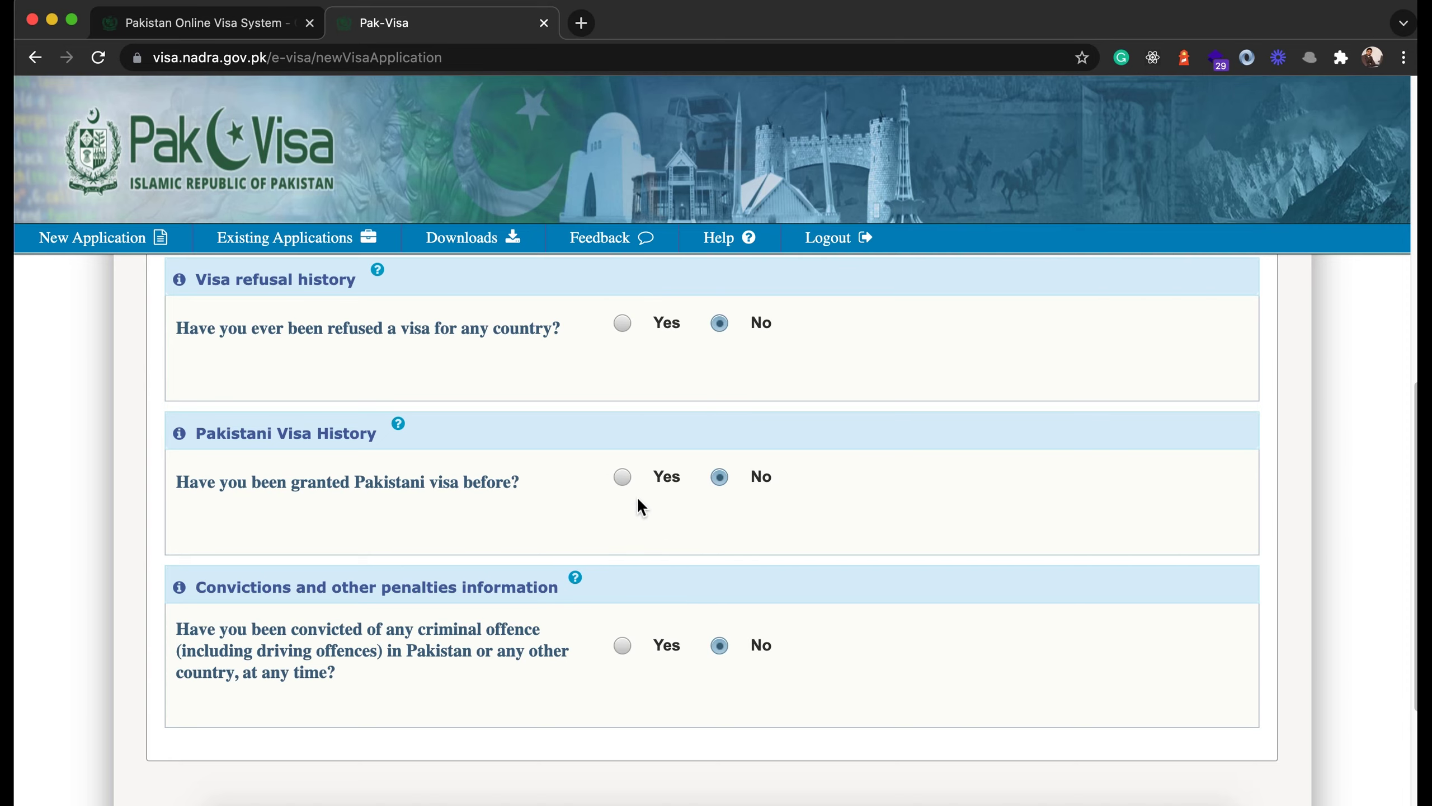
{"action": "scroll", "coordinate": [722, 490], "scroll_direction": "down", "scroll_amount": 2}
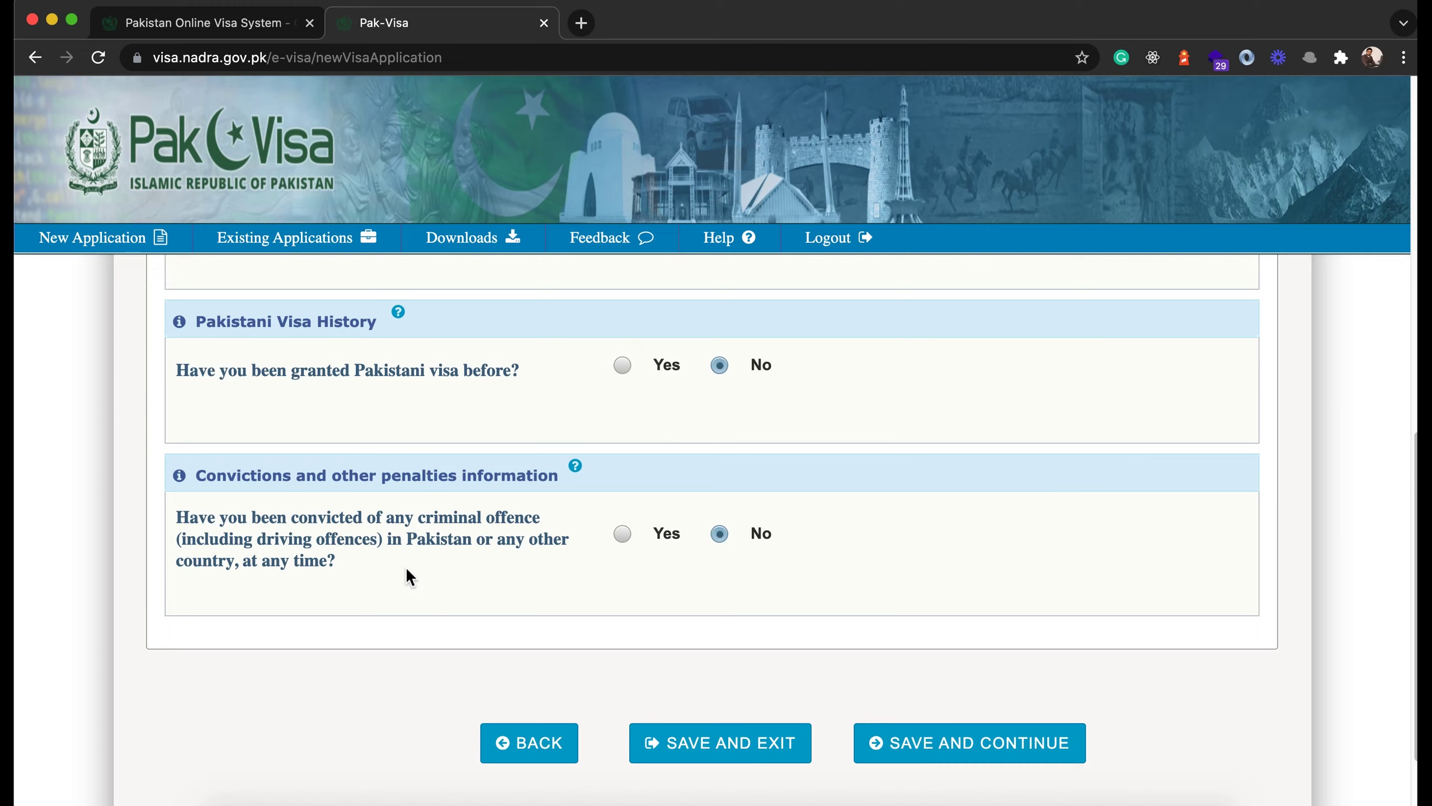
{"action": "left_click", "coordinate": [674, 570]}
{"action": "scroll", "coordinate": [728, 482], "scroll_direction": "up", "scroll_amount": 6}
{"action": "scroll", "coordinate": [728, 482], "scroll_direction": "down", "scroll_amount": 8}
{"action": "left_click", "coordinate": [1043, 654]}
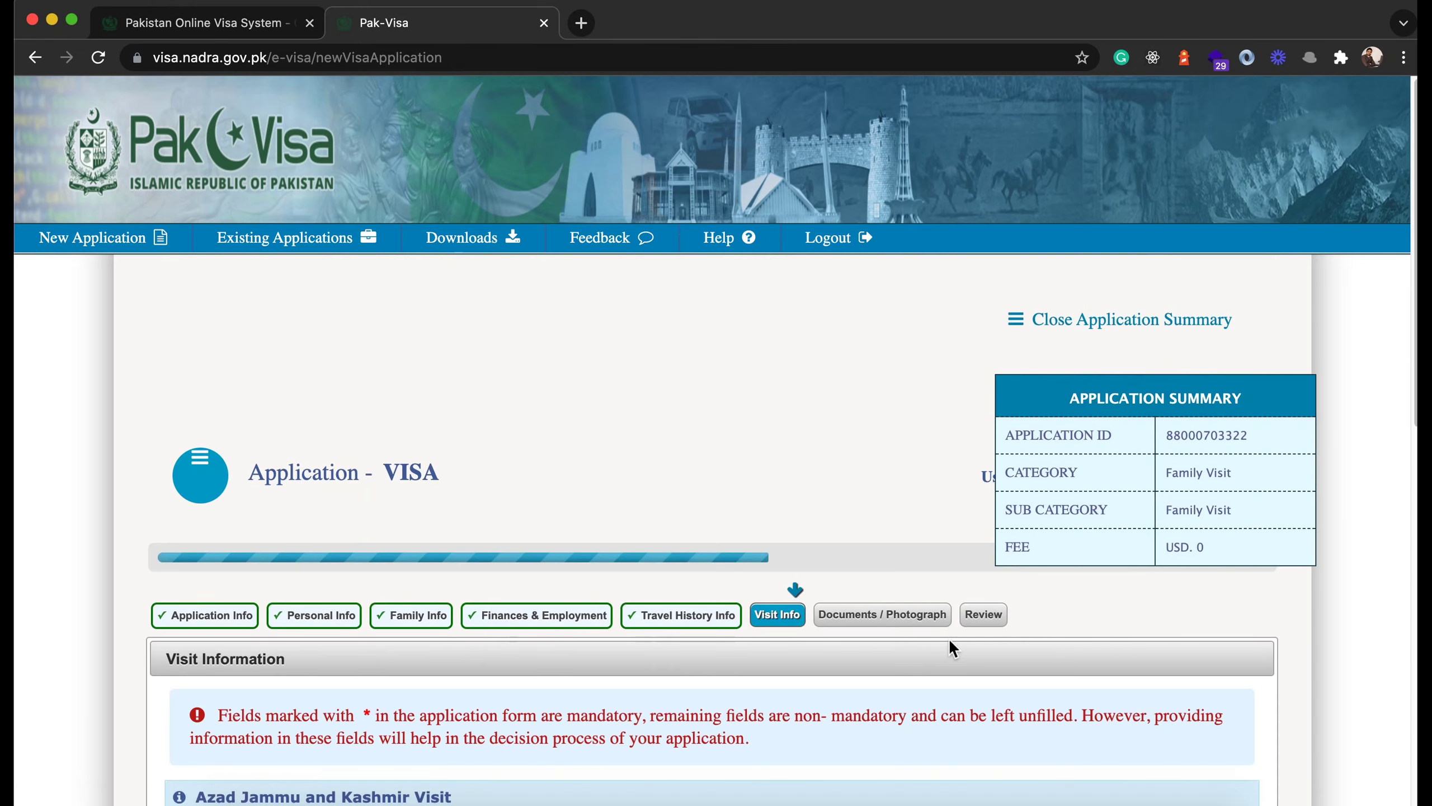
Step: Answer No to visiting Azad Jammu and Kashmir
{"action": "scroll", "coordinate": [768, 589], "scroll_direction": "down", "scroll_amount": 6}
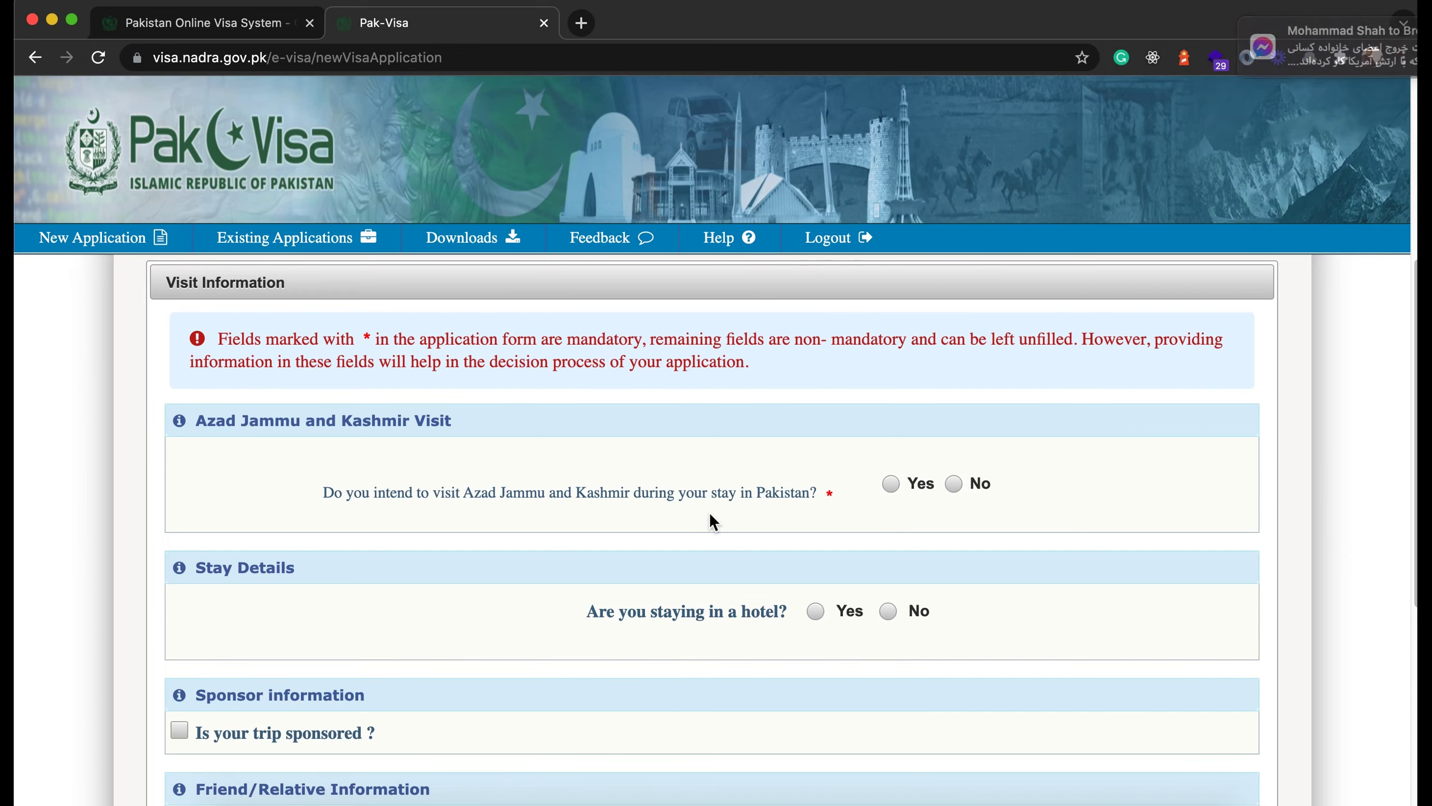
{"action": "scroll", "coordinate": [719, 502], "scroll_direction": "up", "scroll_amount": 3}
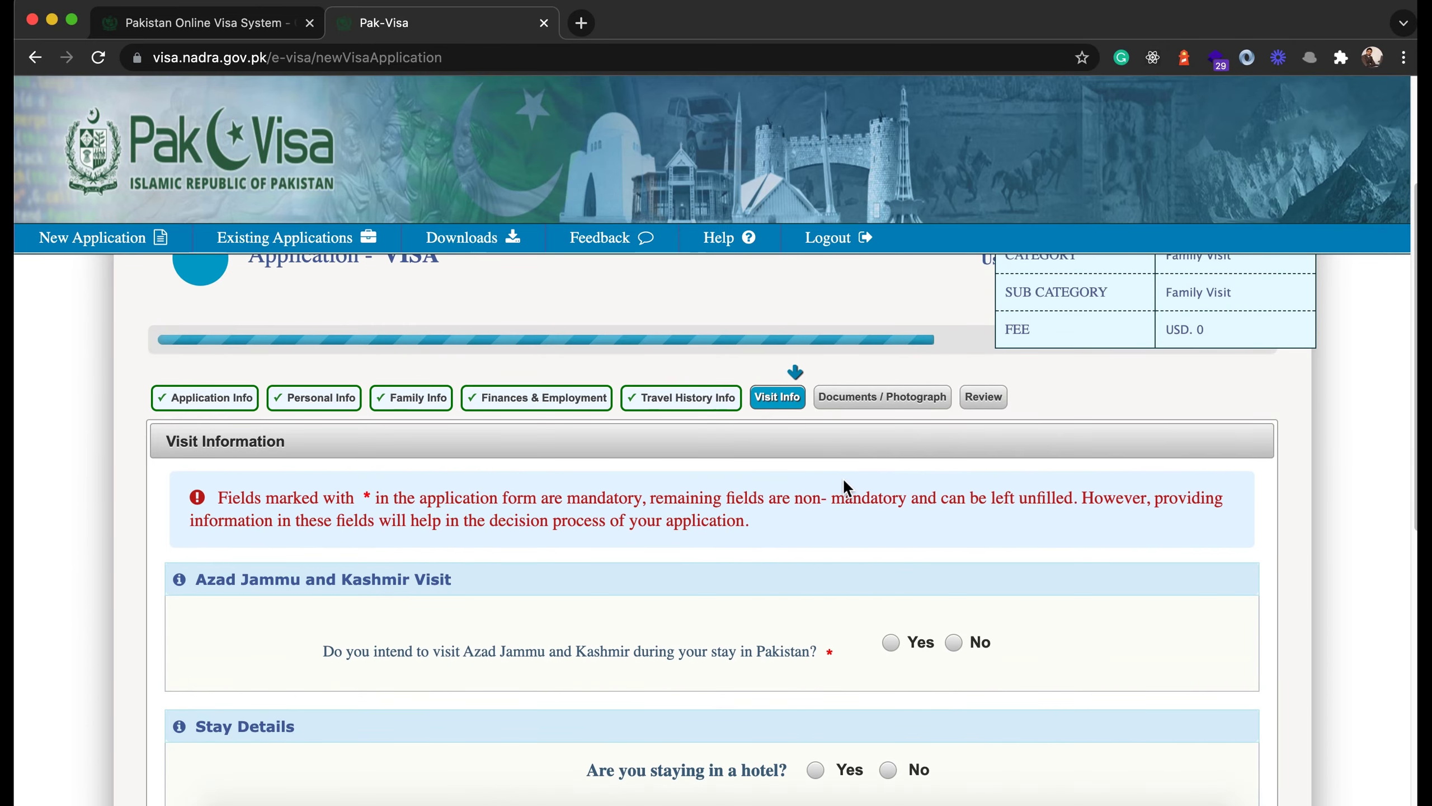
{"action": "scroll", "coordinate": [758, 530], "scroll_direction": "down", "scroll_amount": 2}
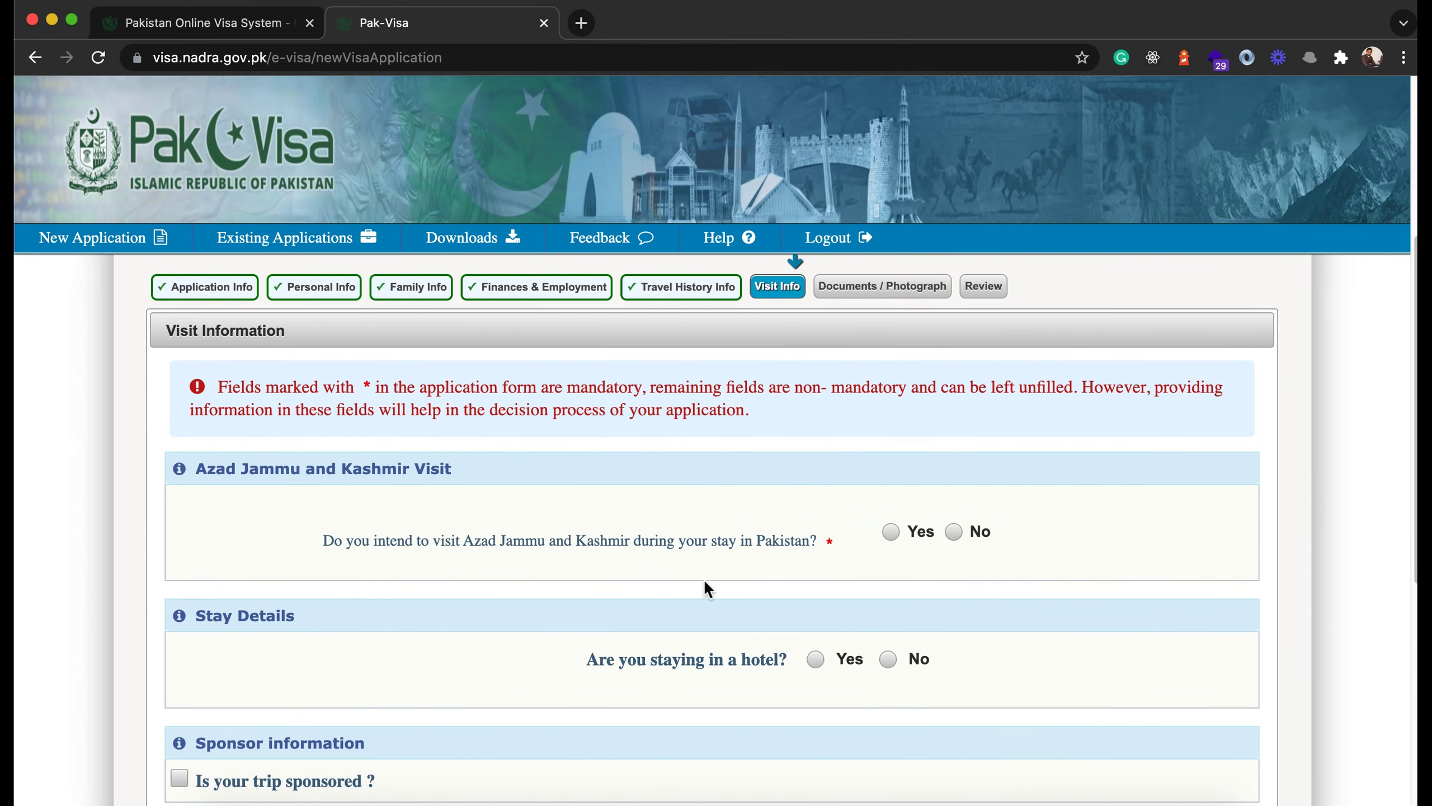
{"action": "scroll", "coordinate": [700, 553], "scroll_direction": "down", "scroll_amount": 1}
{"action": "scroll", "coordinate": [795, 544], "scroll_direction": "down", "scroll_amount": 2}
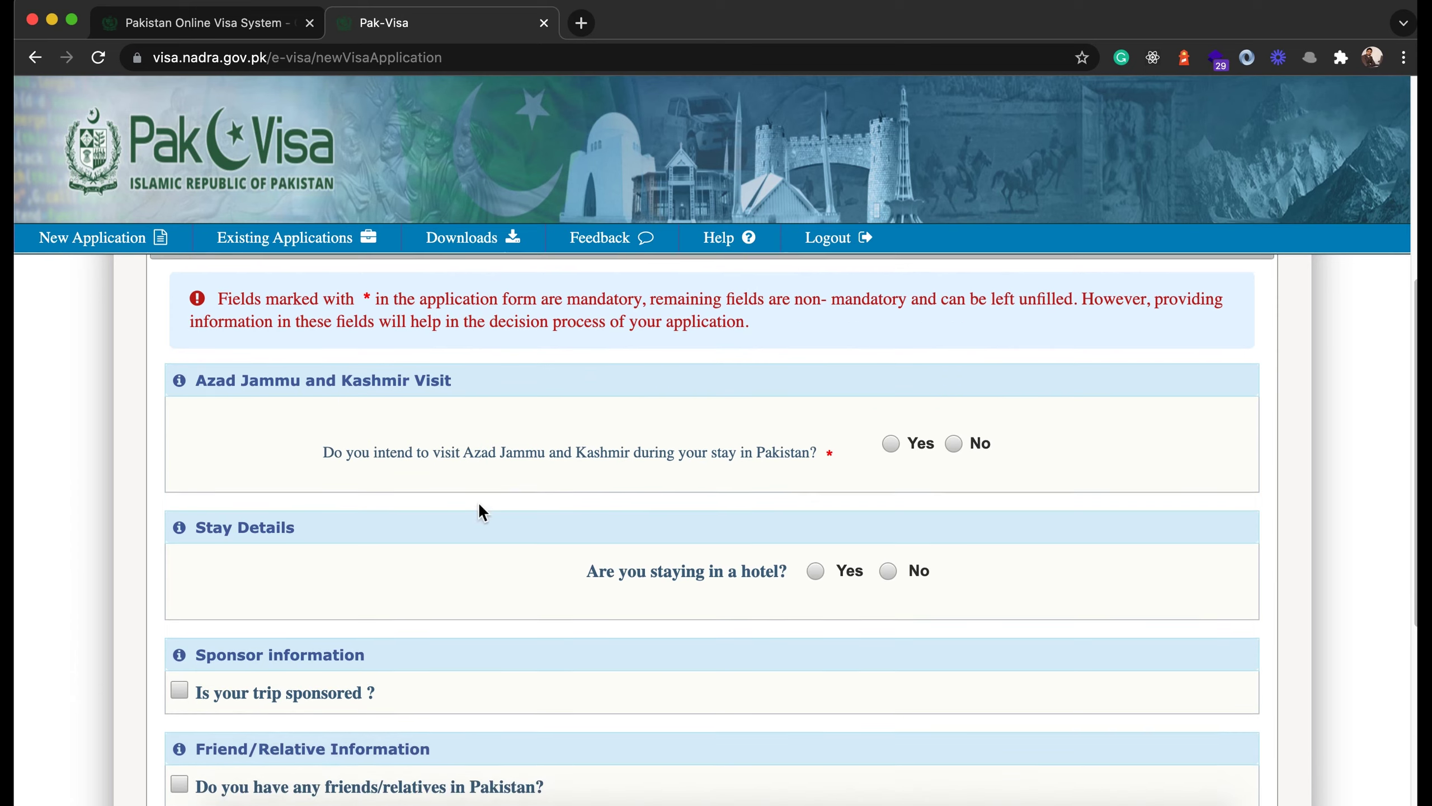
{"action": "left_click_drag", "start_coordinate": [324, 450], "coordinate": [1010, 444]}
{"action": "left_click", "coordinate": [1074, 458]}
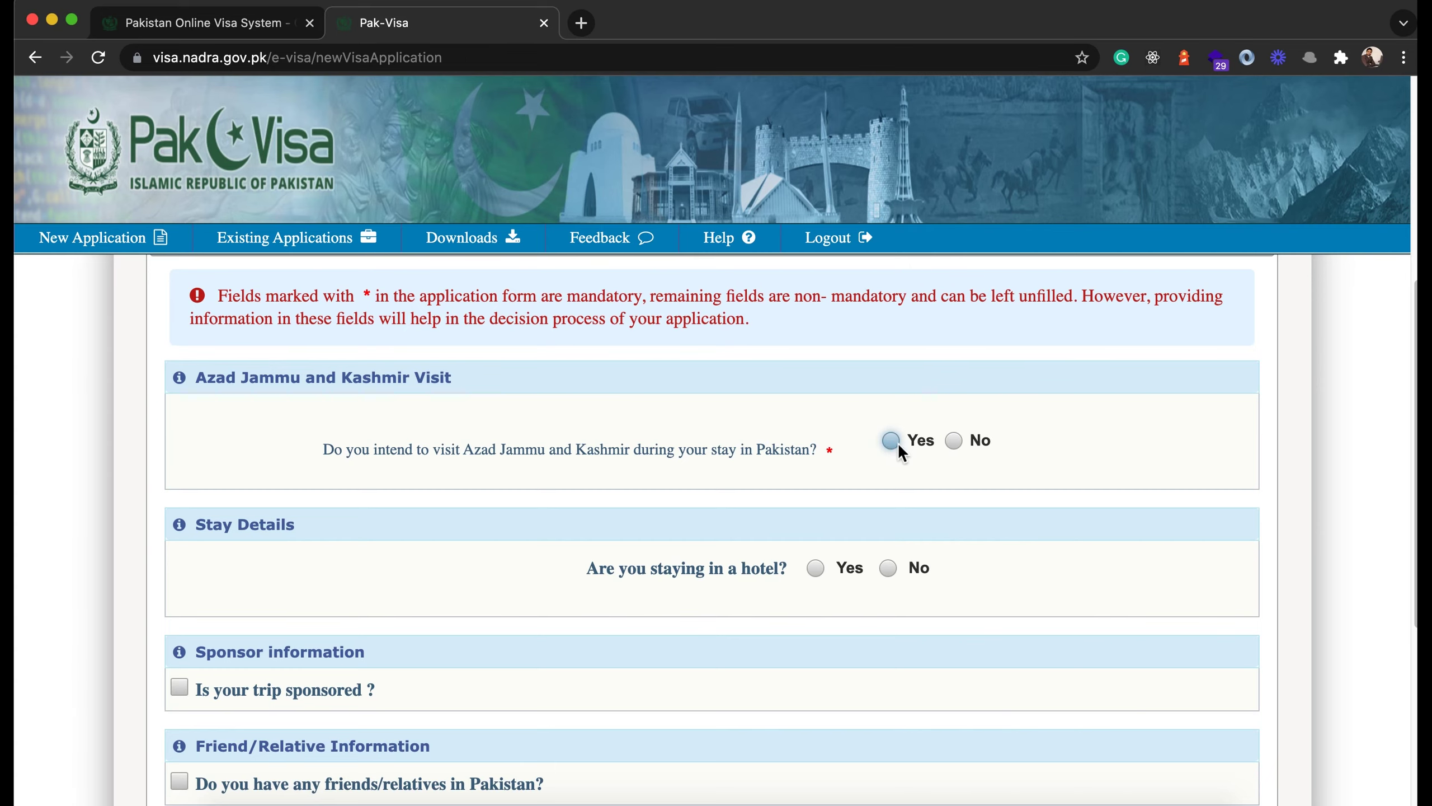
{"action": "left_click", "coordinate": [954, 440]}
Step: Answer Yes to staying in a hotel, leaving province, district and contact number empty
{"action": "scroll", "coordinate": [965, 531], "scroll_direction": "down", "scroll_amount": 3}
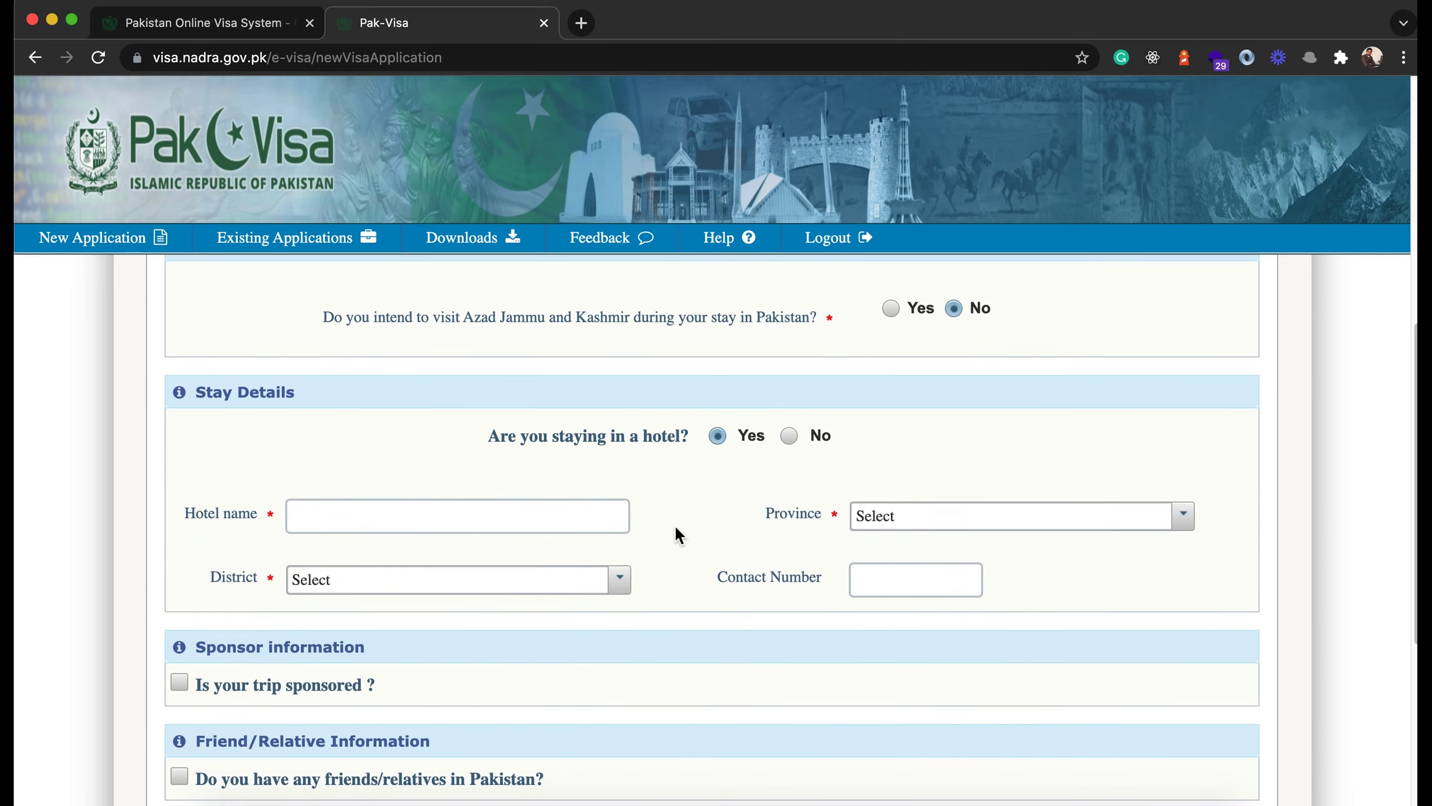
{"action": "left_click", "coordinate": [338, 516]}
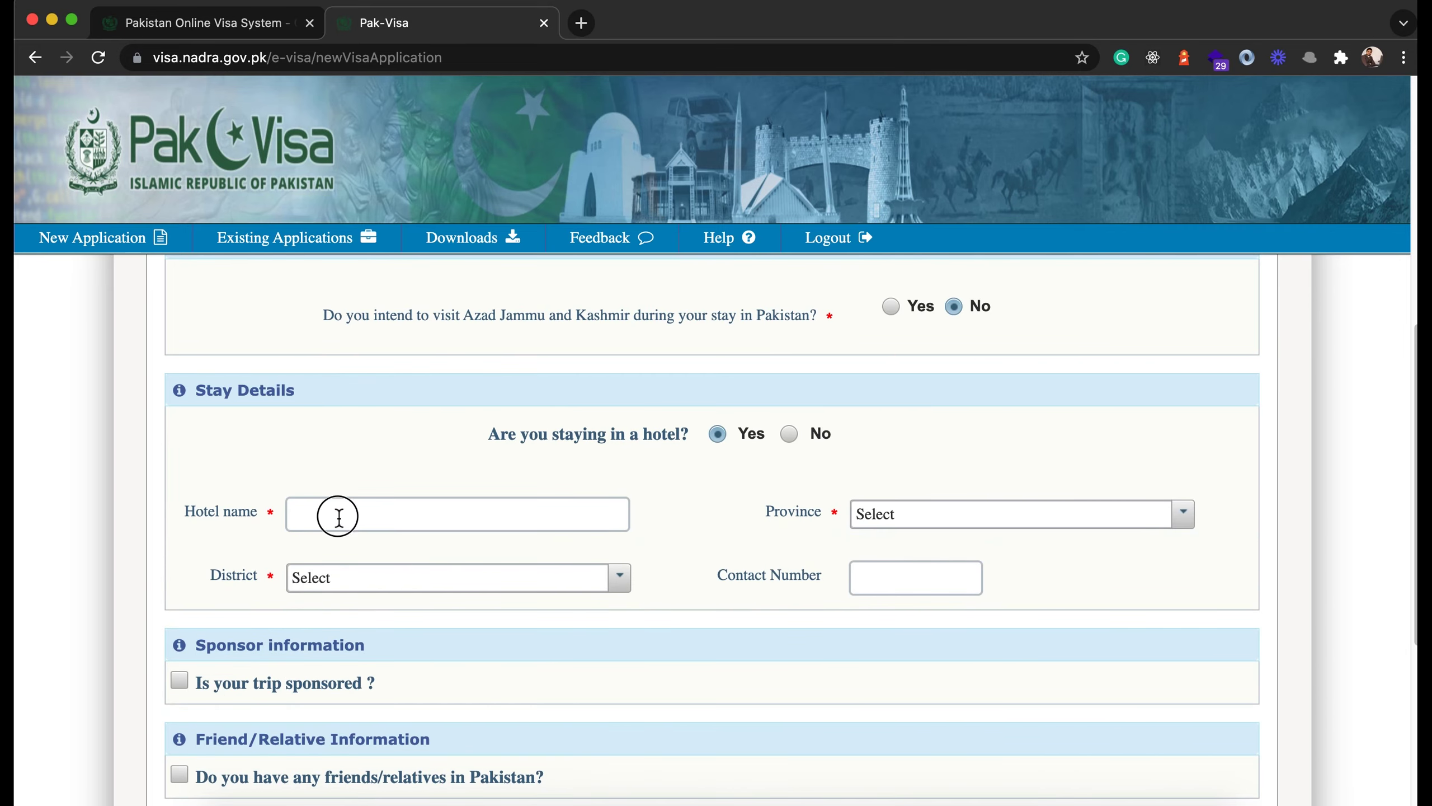
{"action": "left_click", "coordinate": [930, 524]}
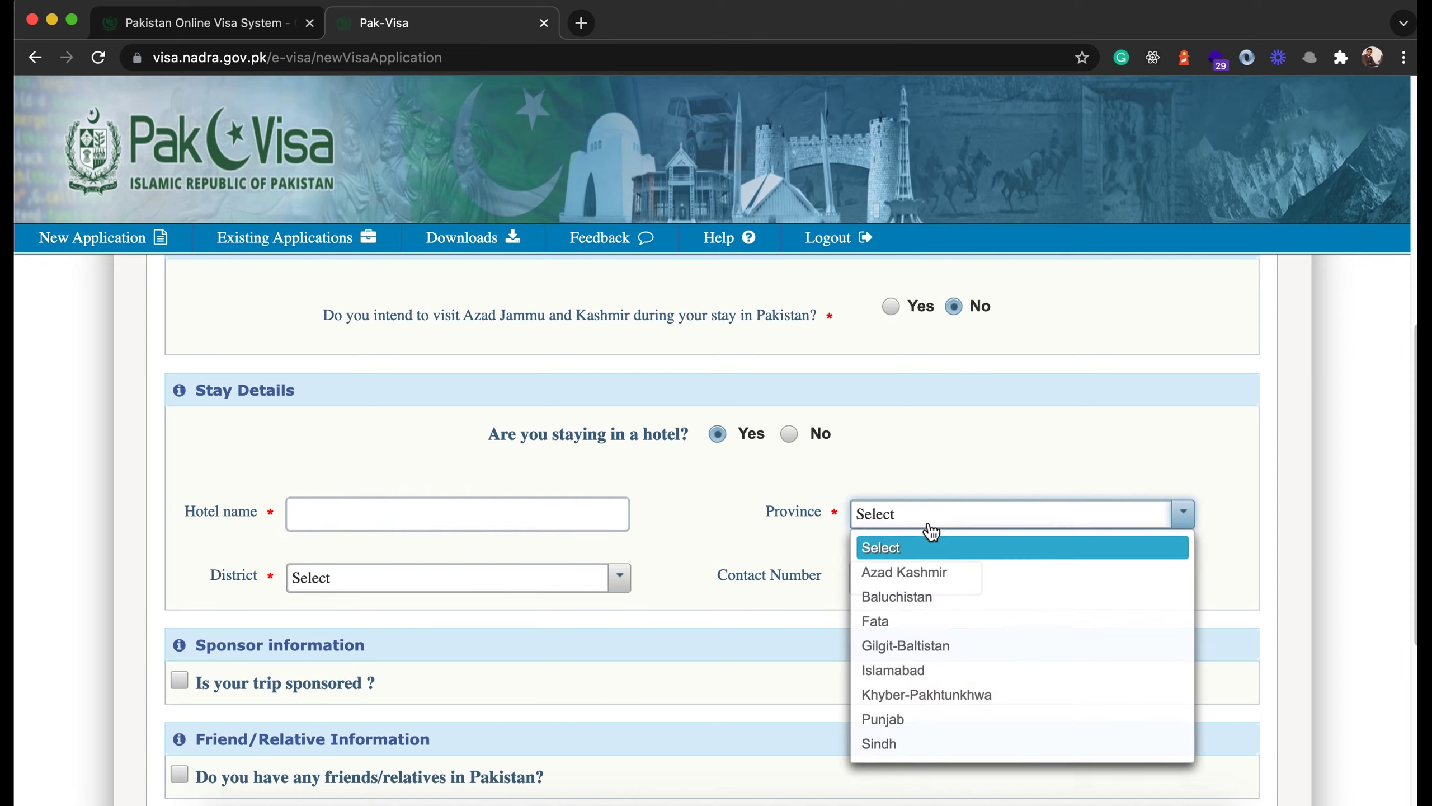
{"action": "left_click", "coordinate": [350, 590]}
{"action": "left_click", "coordinate": [890, 582]}
{"action": "left_click", "coordinate": [888, 579]}
{"action": "left_click", "coordinate": [1063, 565]}
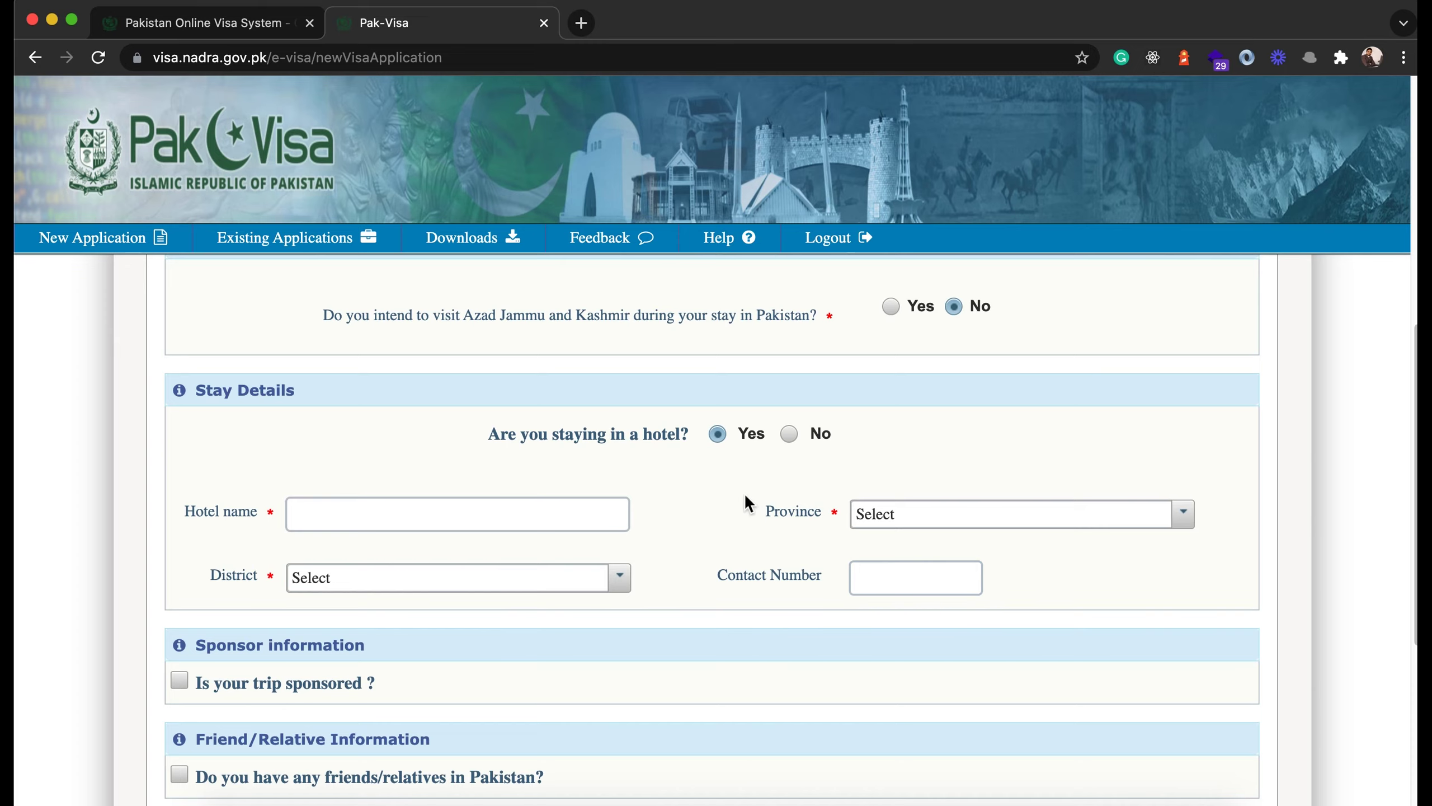
Step: Switch the hotel answer to No and review the sponsorship and Friend/Relative Information sections
{"action": "left_click", "coordinate": [789, 433]}
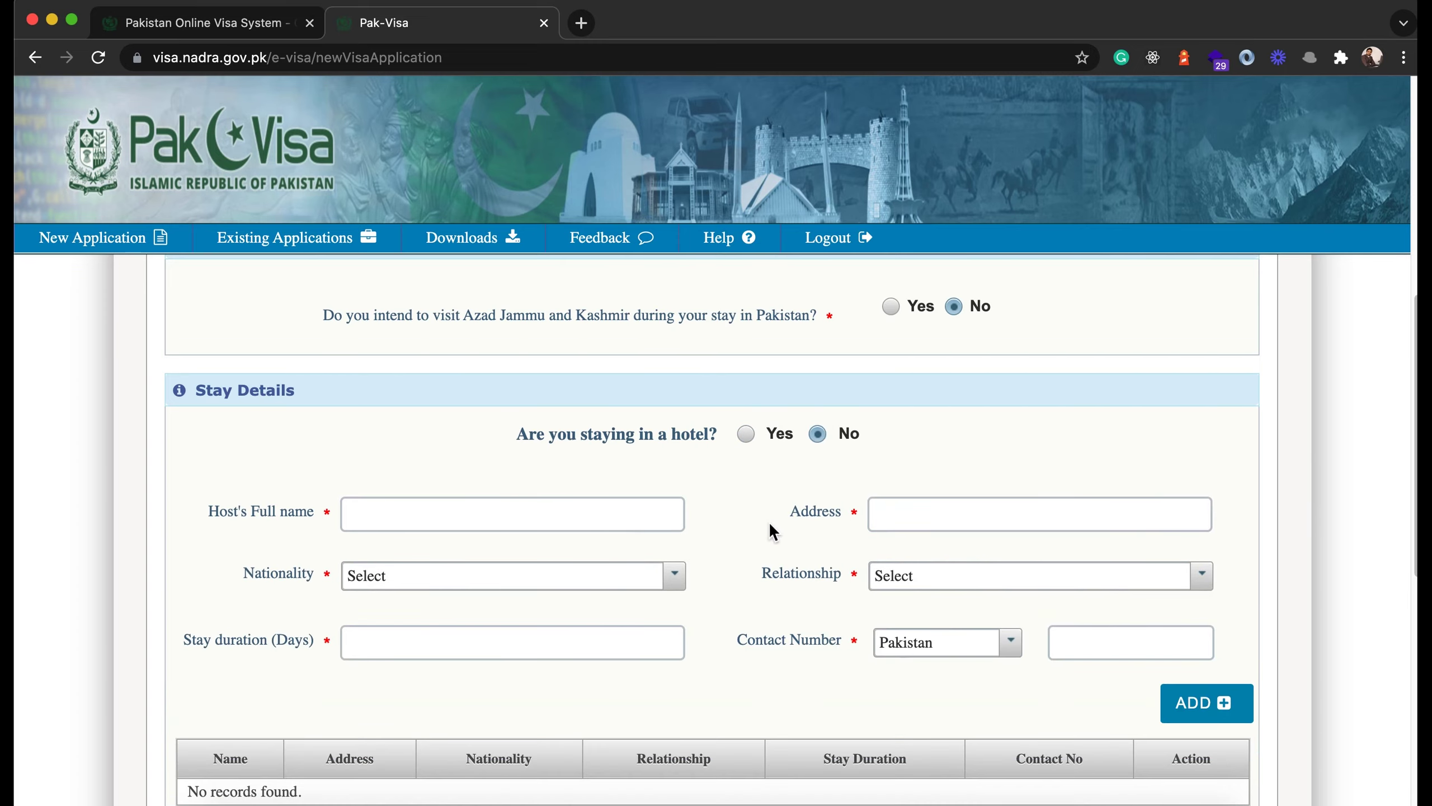
{"action": "scroll", "coordinate": [770, 524], "scroll_direction": "down", "scroll_amount": 6}
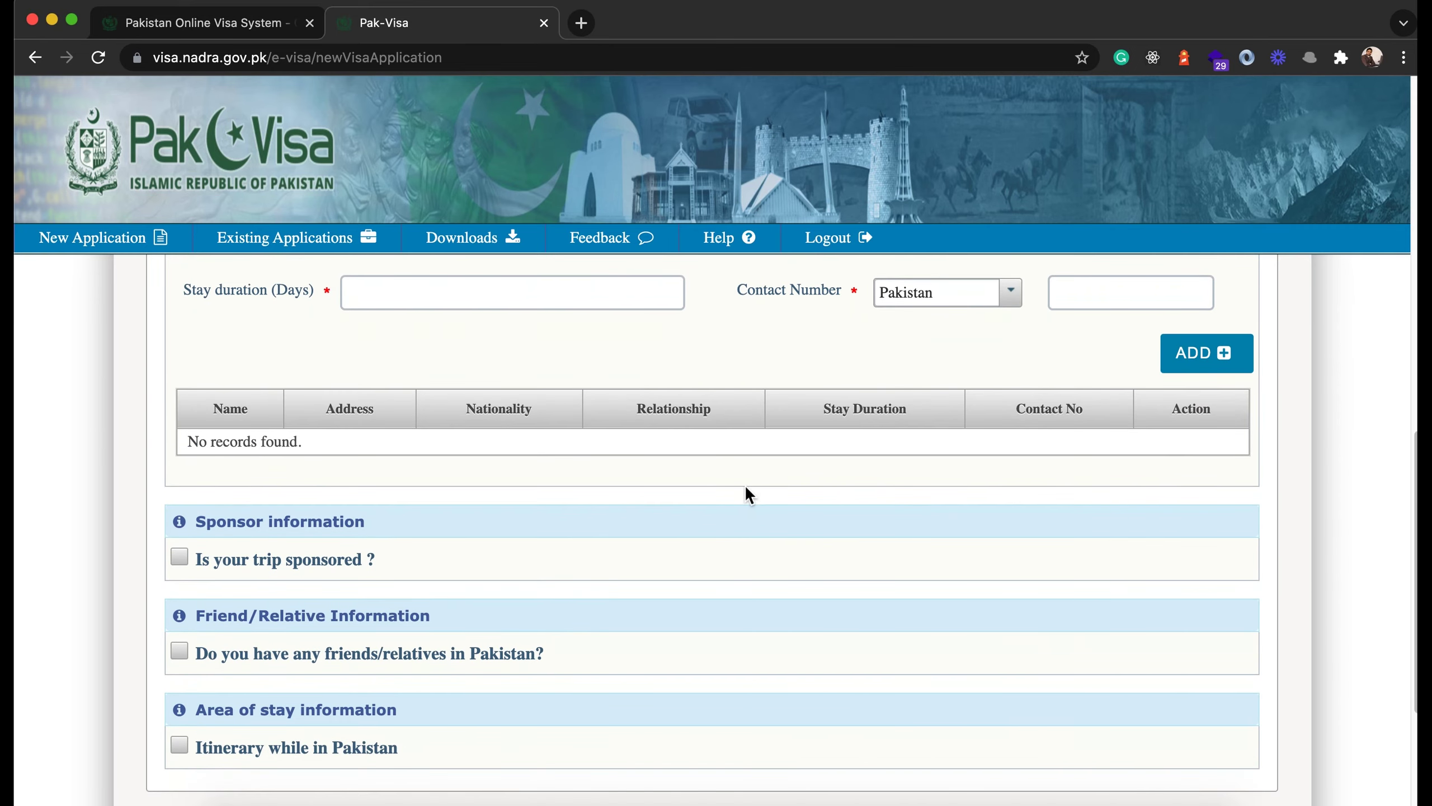
{"action": "scroll", "coordinate": [375, 513], "scroll_direction": "down", "scroll_amount": 1}
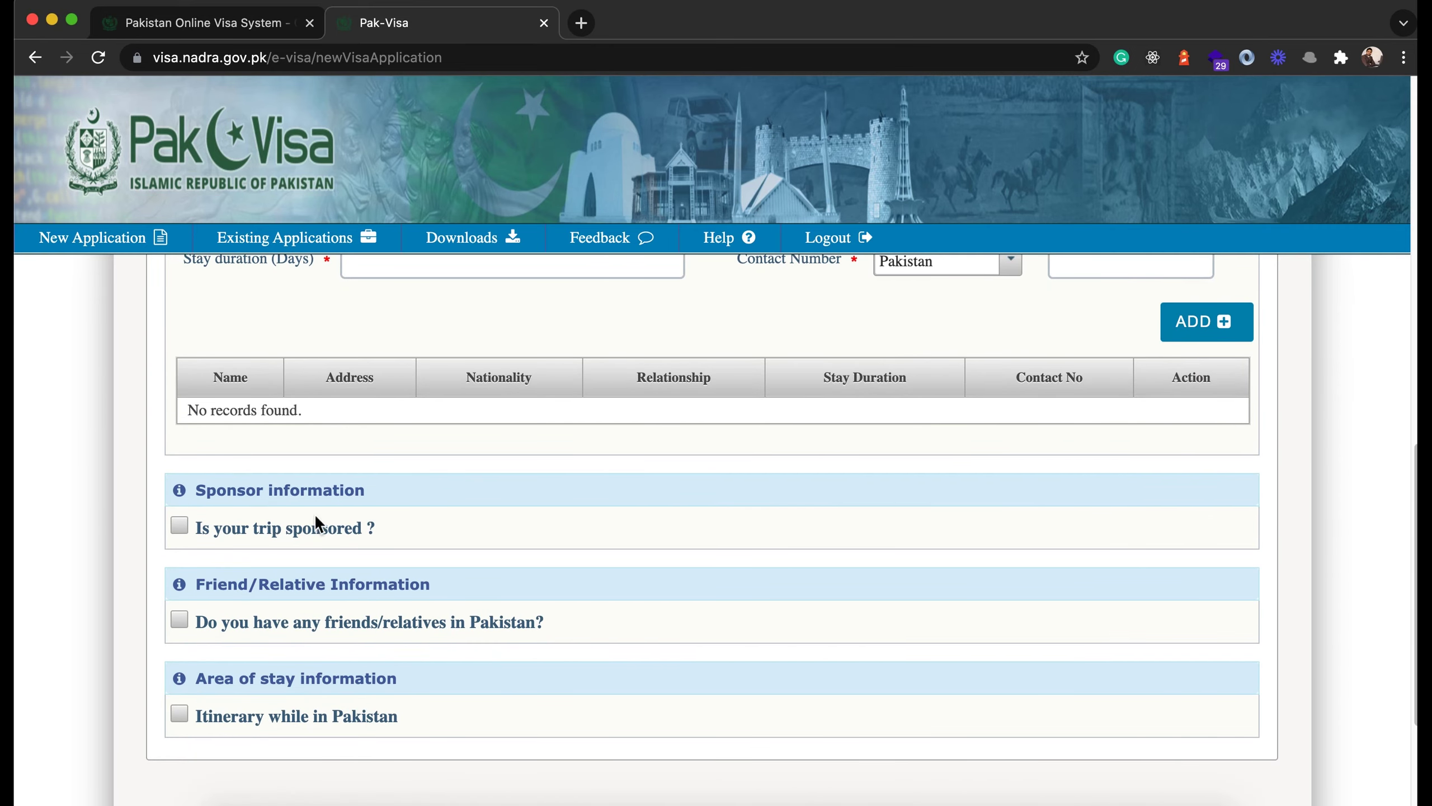
{"action": "left_click_drag", "start_coordinate": [198, 530], "coordinate": [350, 527]}
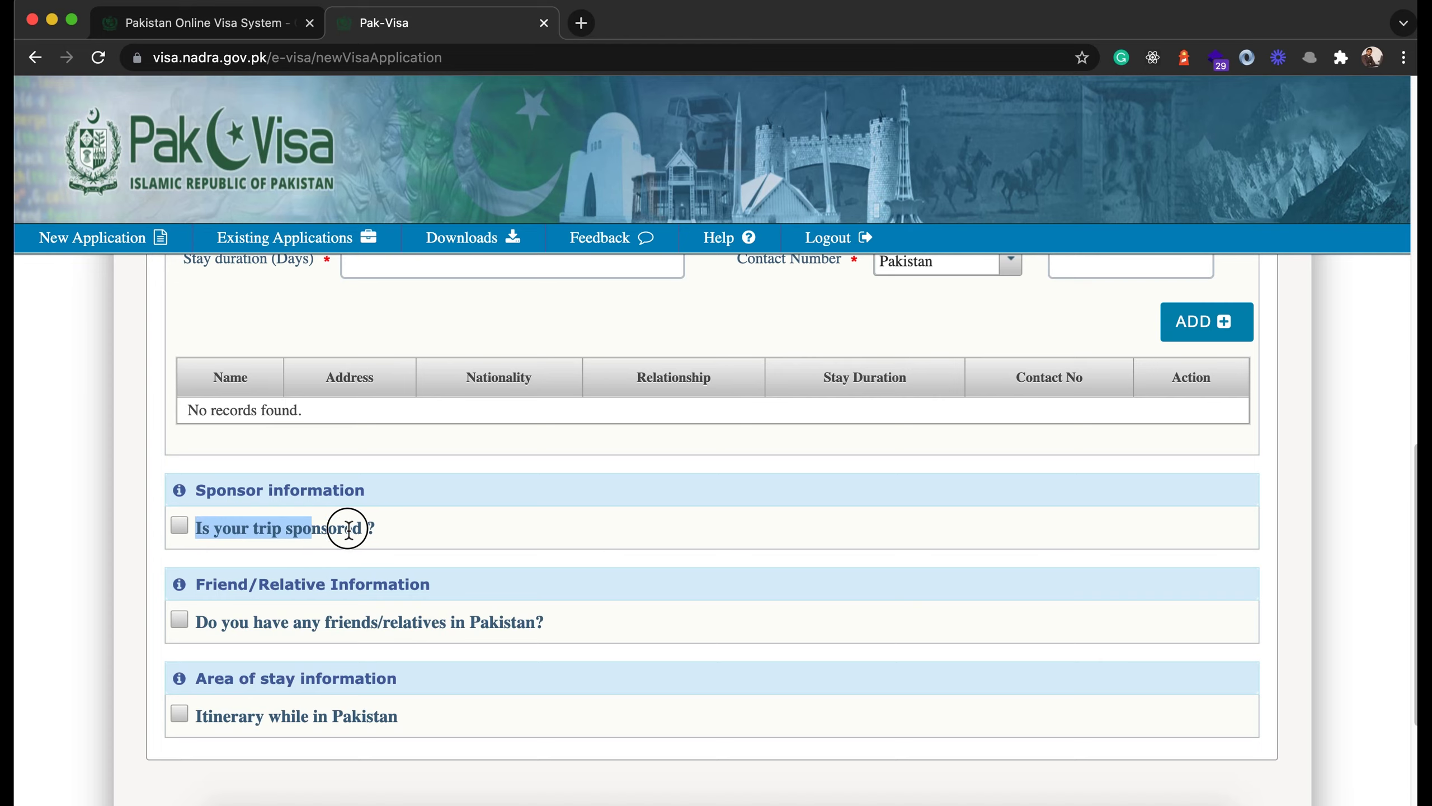
{"action": "left_click", "coordinate": [544, 529]}
{"action": "scroll", "coordinate": [705, 567], "scroll_direction": "down", "scroll_amount": 4}
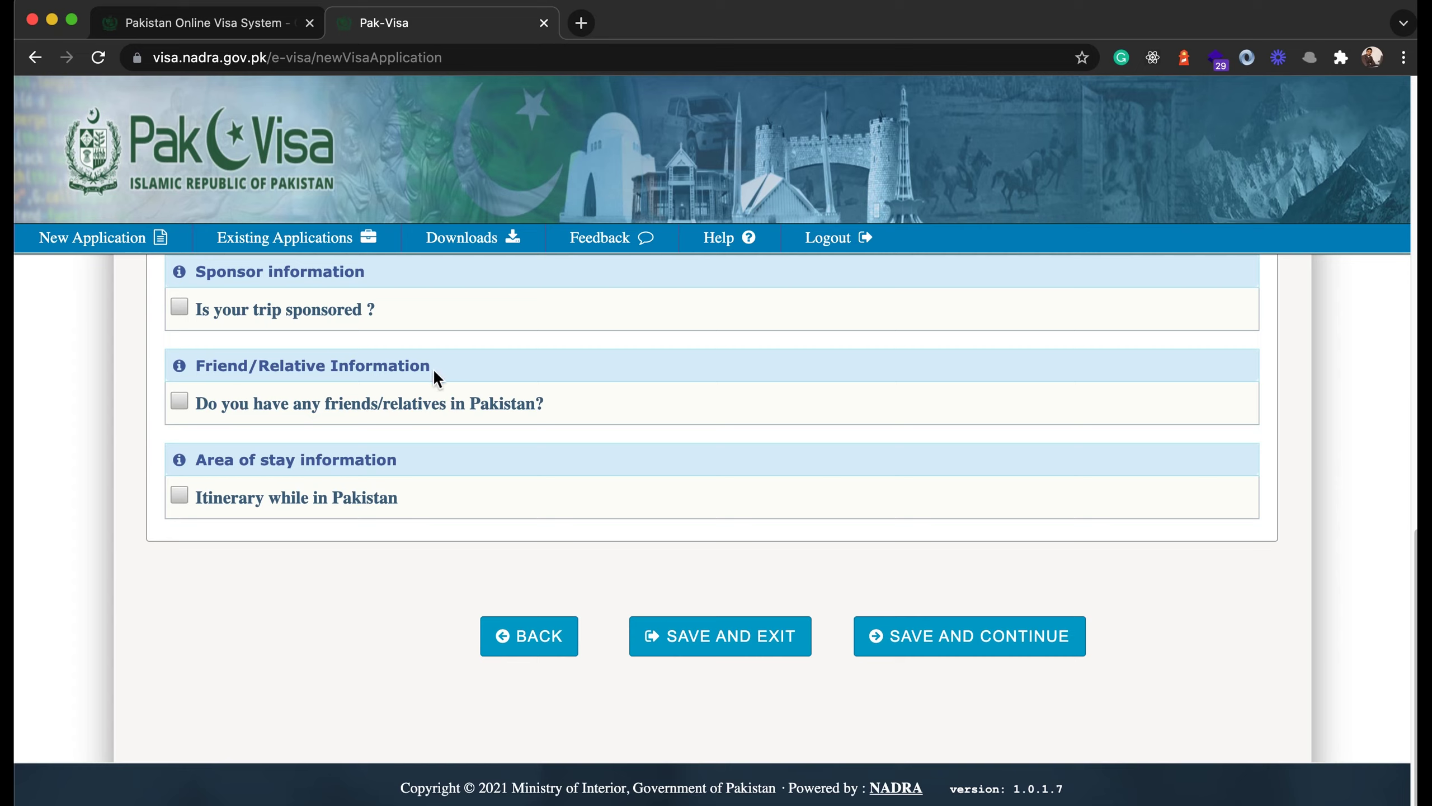
{"action": "left_click_drag", "start_coordinate": [197, 367], "coordinate": [618, 407]}
Step: Declare friends/relatives in Pakistan and type the friend's full name over the autofilled one
{"action": "left_click", "coordinate": [642, 417]}
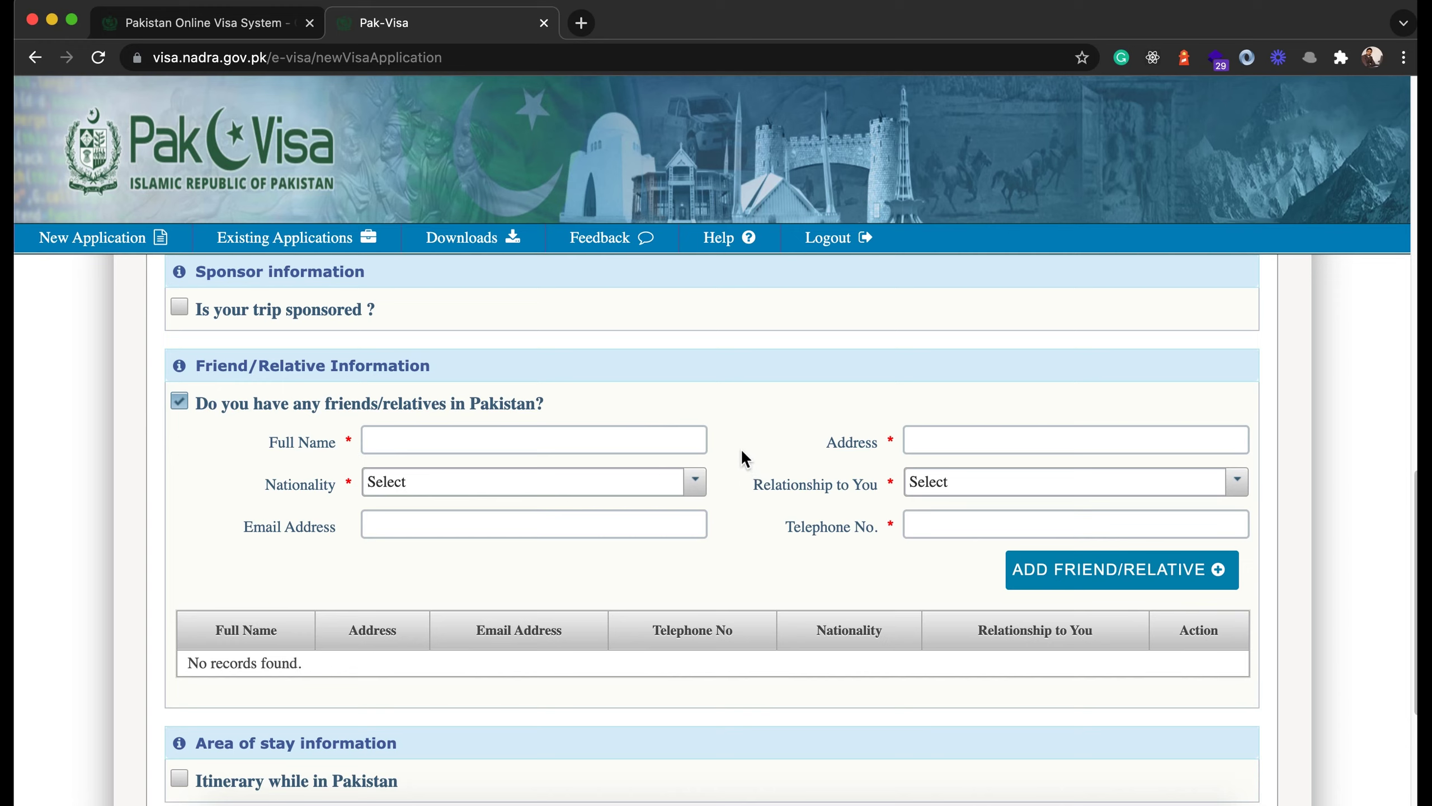
{"action": "left_click", "coordinate": [417, 443]}
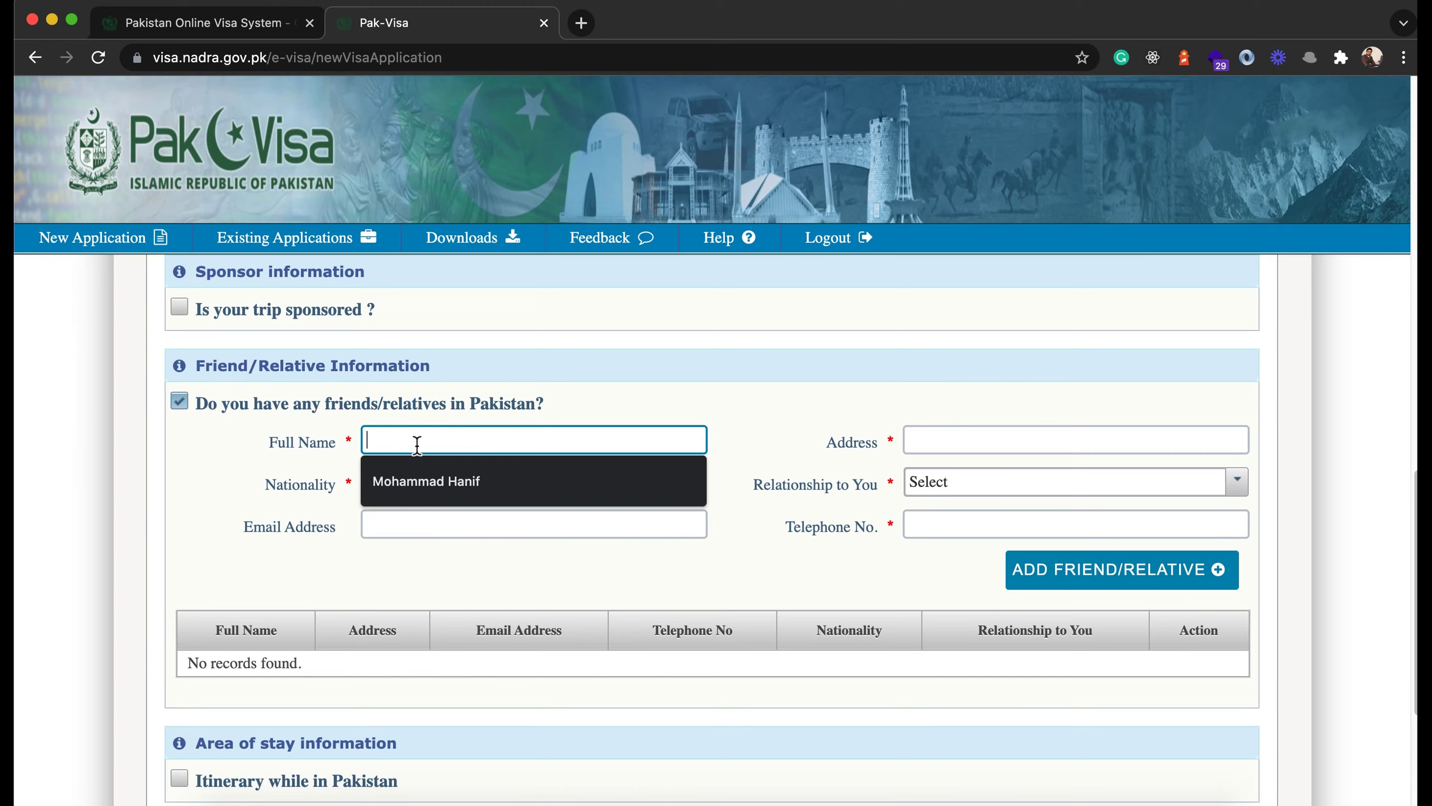
{"action": "left_click", "coordinate": [457, 480]}
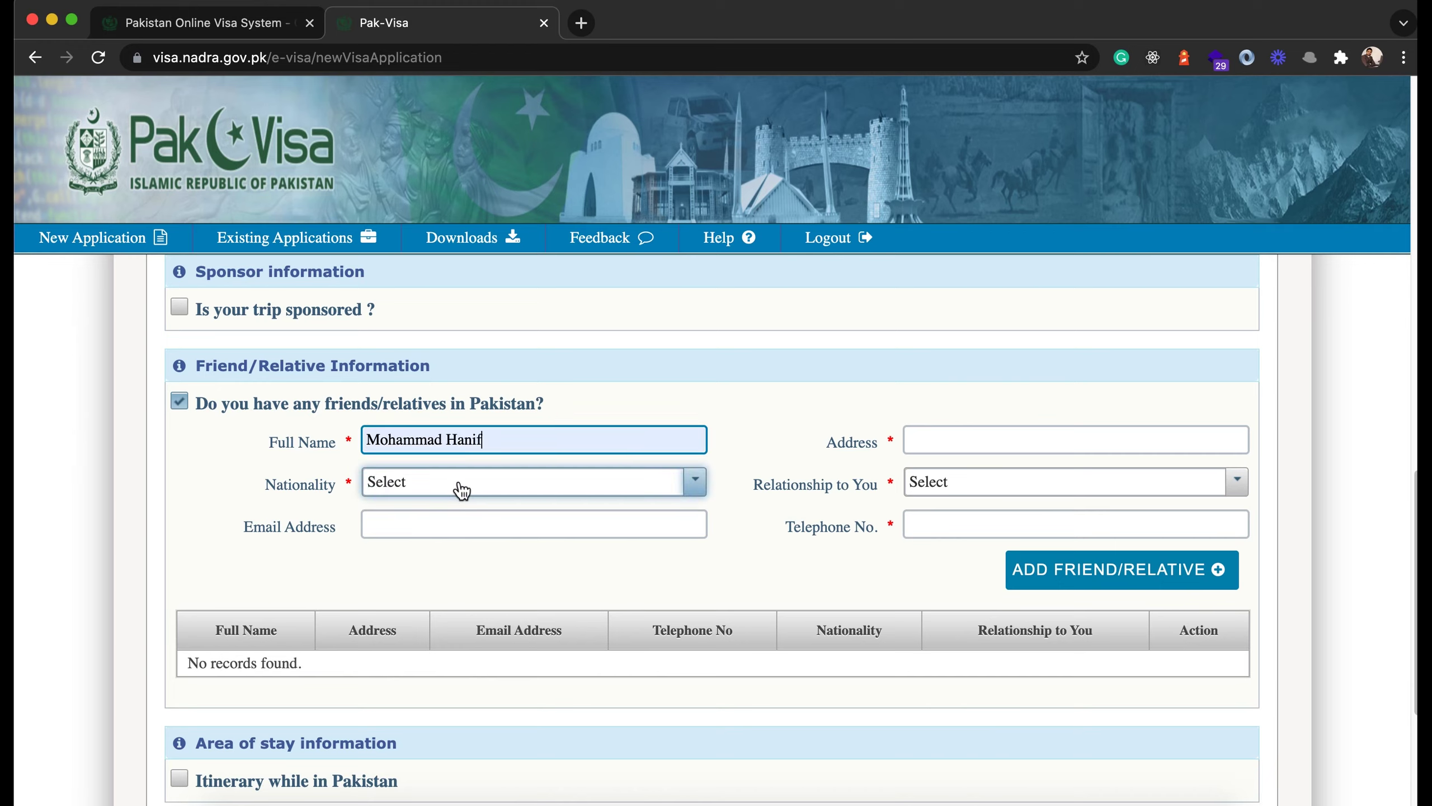
{"action": "left_click_drag", "start_coordinate": [532, 439], "coordinate": [271, 441]}
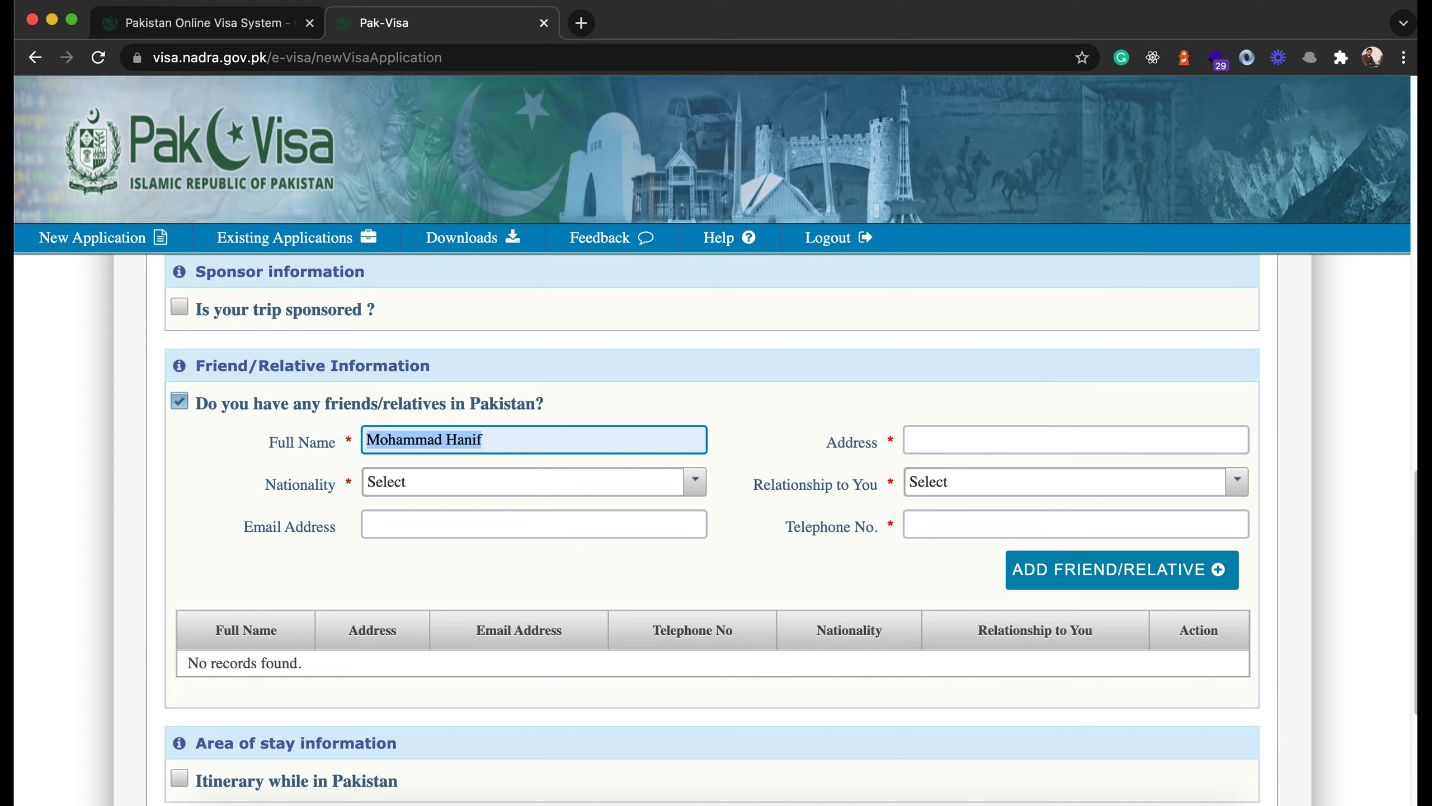
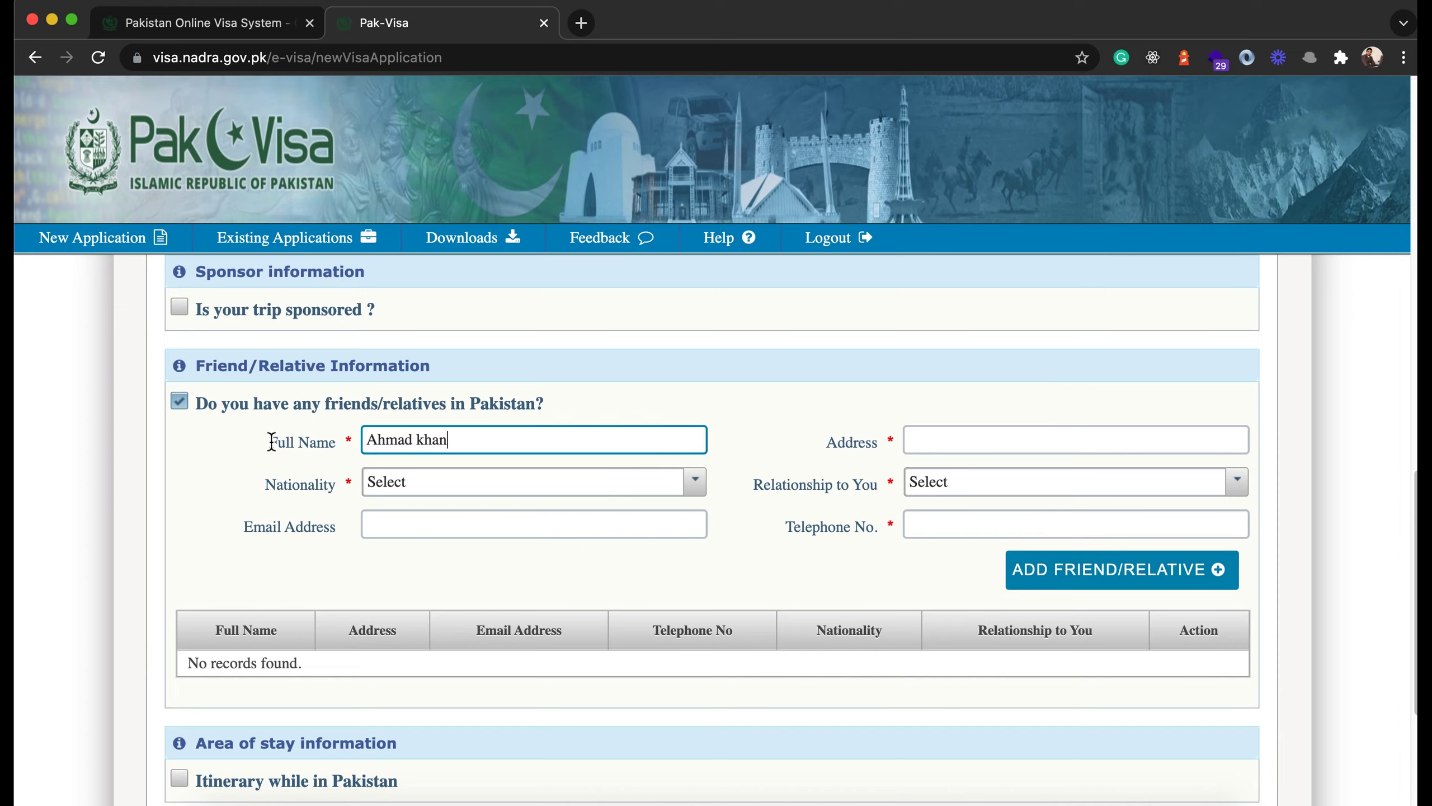
Step: Fill the friend's address from the saved suggestion
{"action": "left_click", "coordinate": [945, 433]}
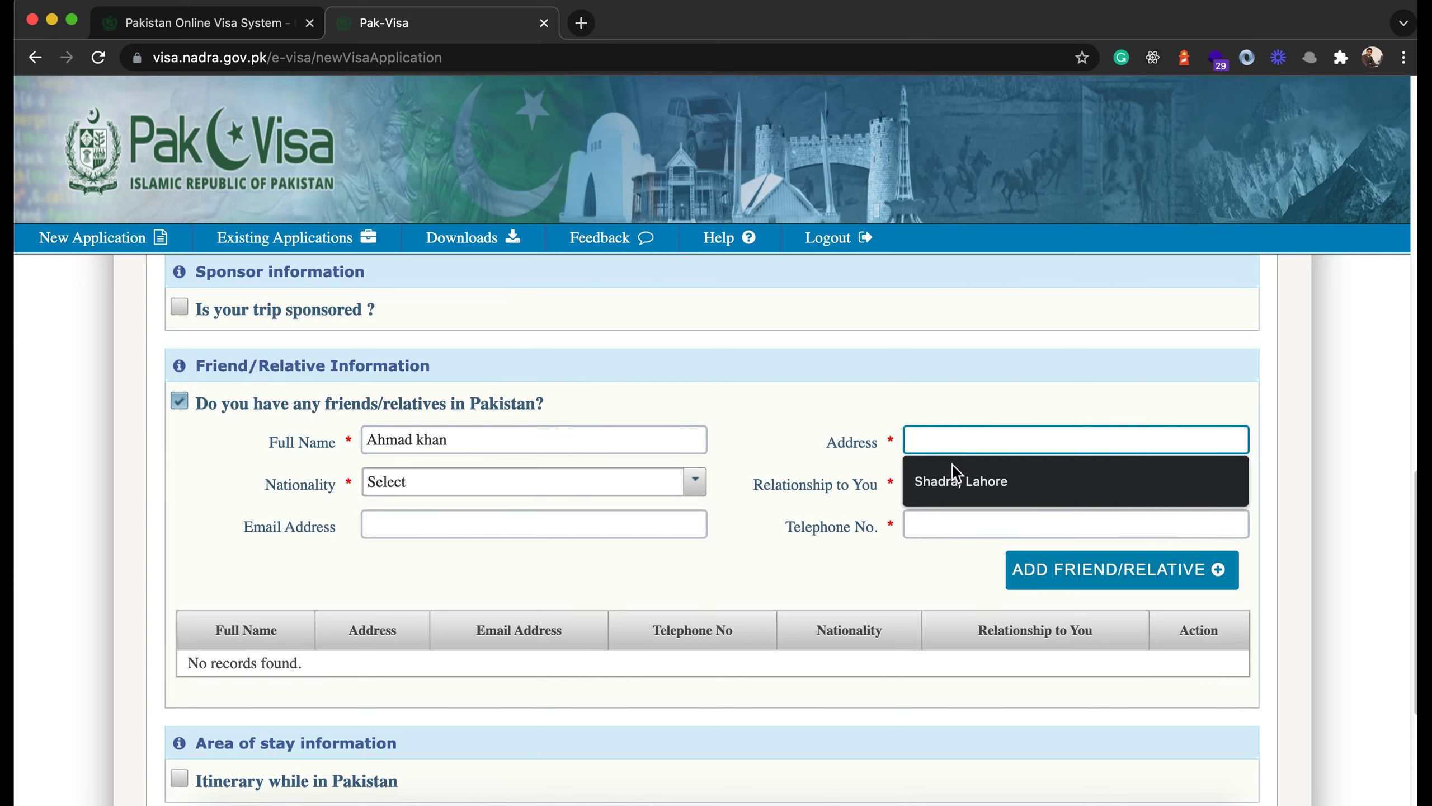
{"action": "left_click", "coordinate": [957, 487]}
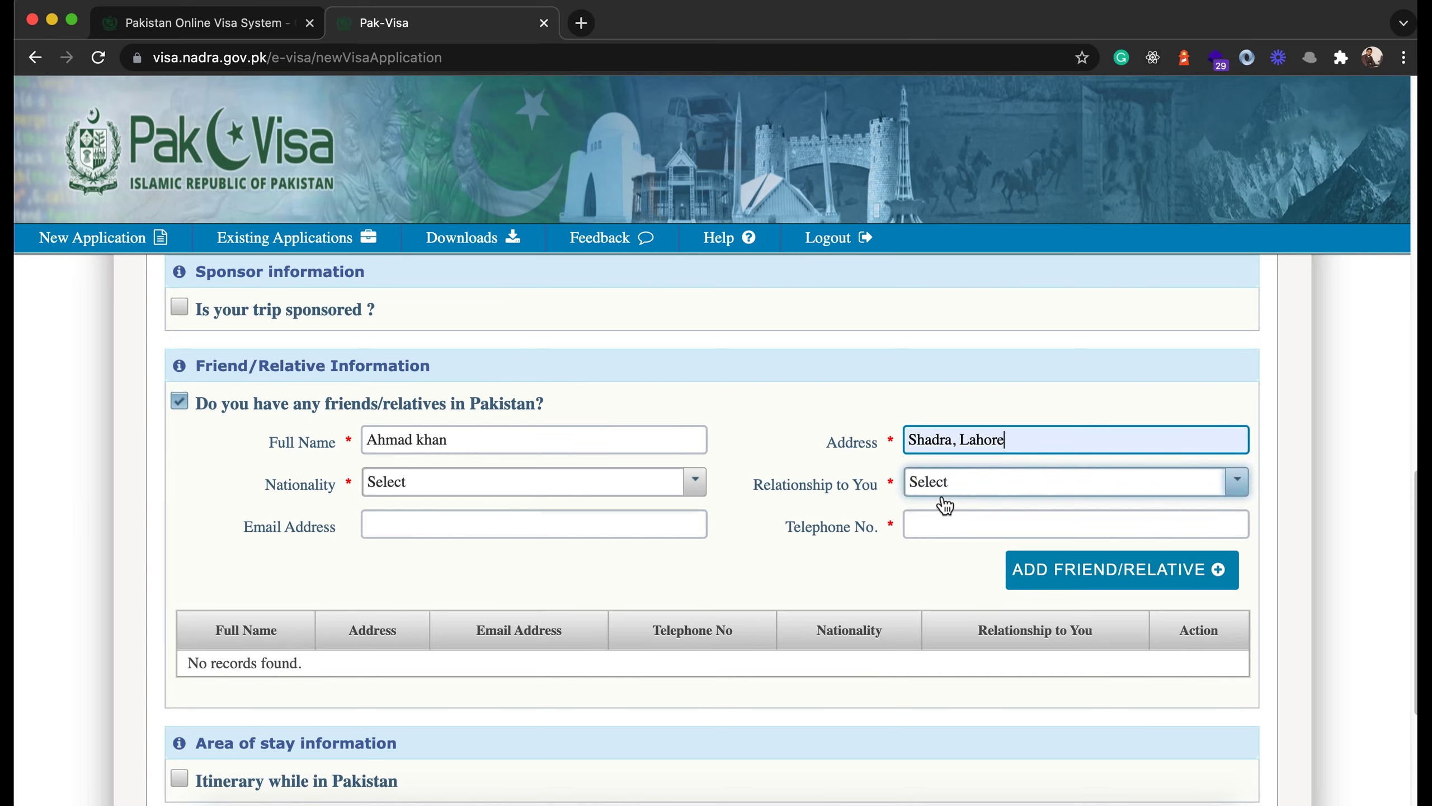
{"action": "left_click", "coordinate": [759, 468]}
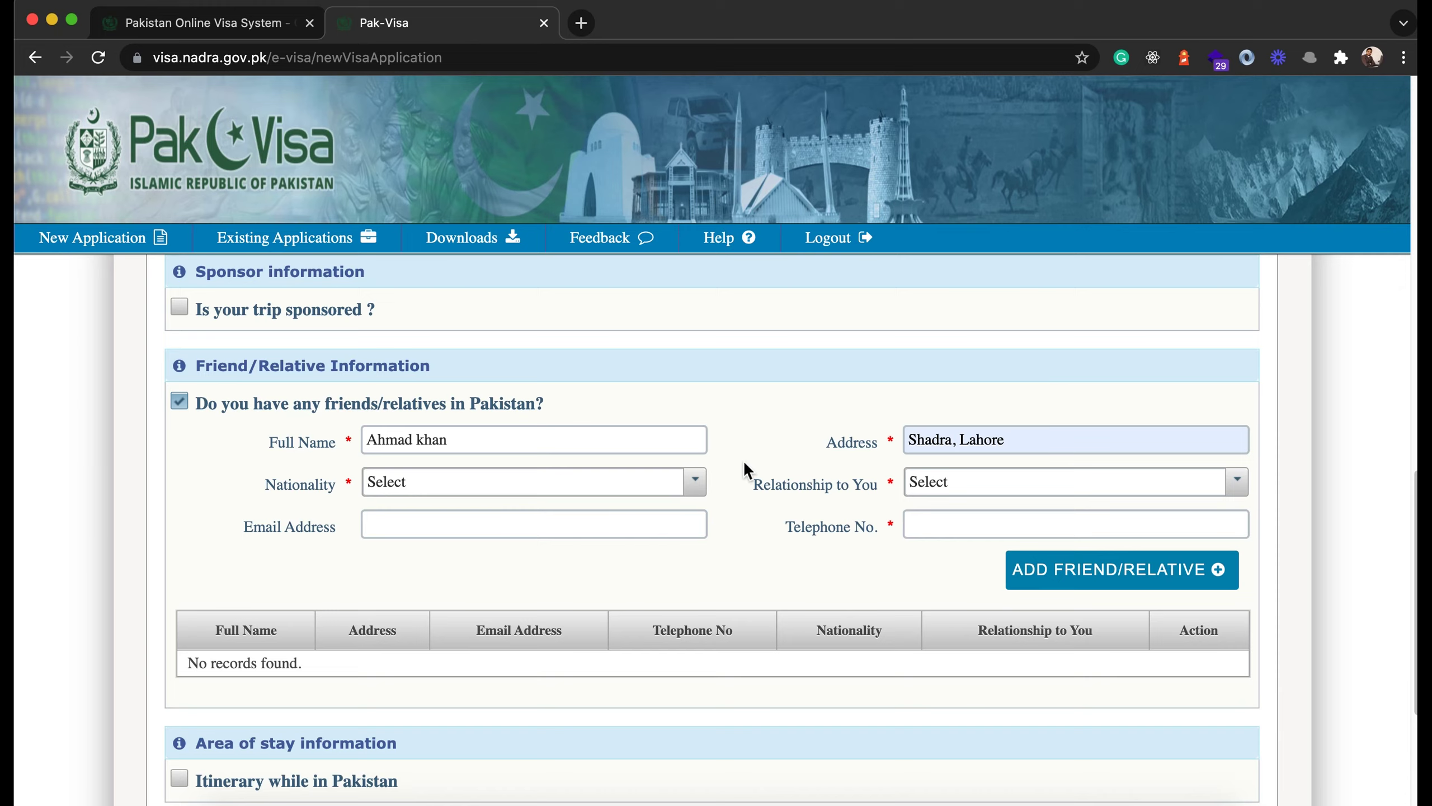
{"action": "left_click_drag", "start_coordinate": [805, 475], "coordinate": [844, 562]}
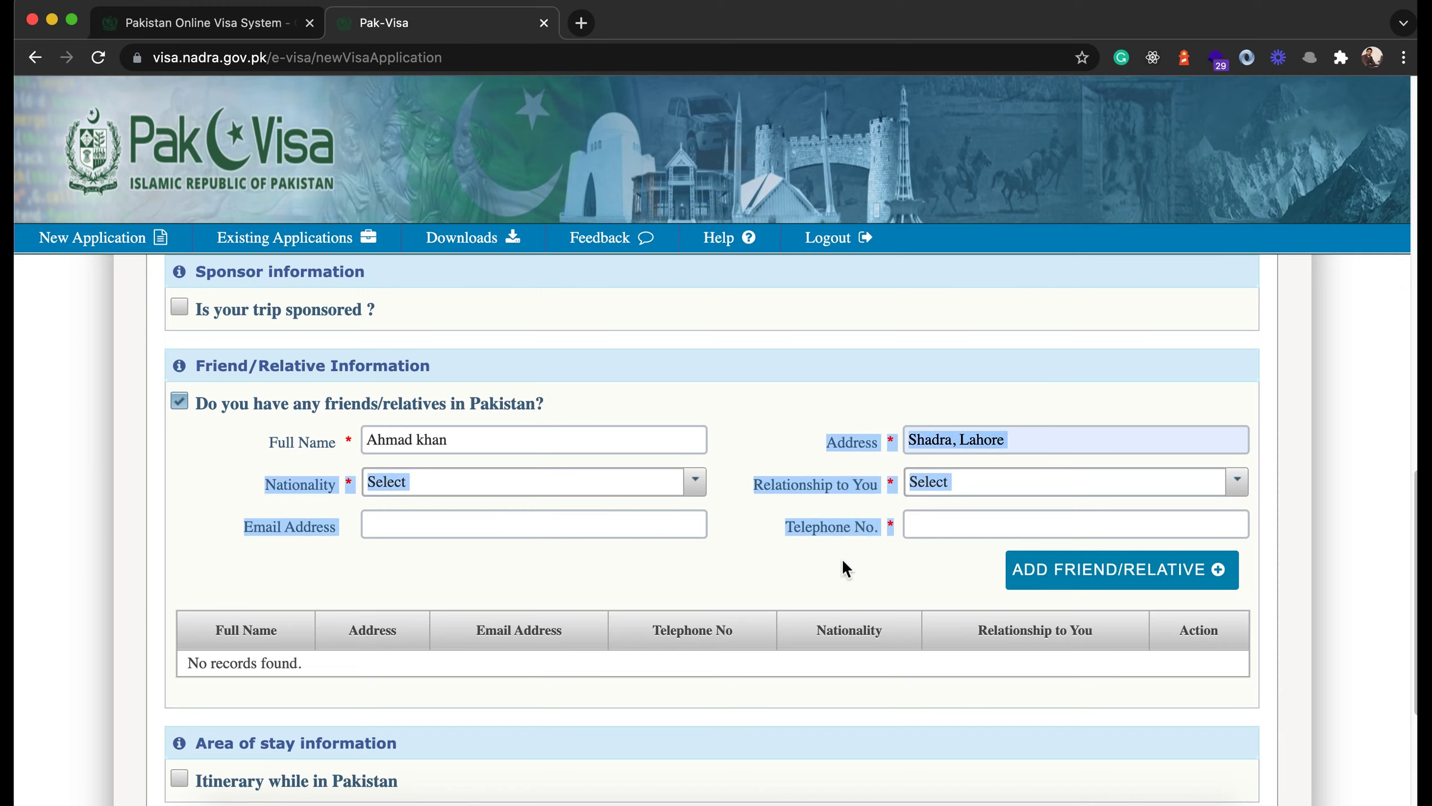
{"action": "left_click", "coordinate": [837, 546]}
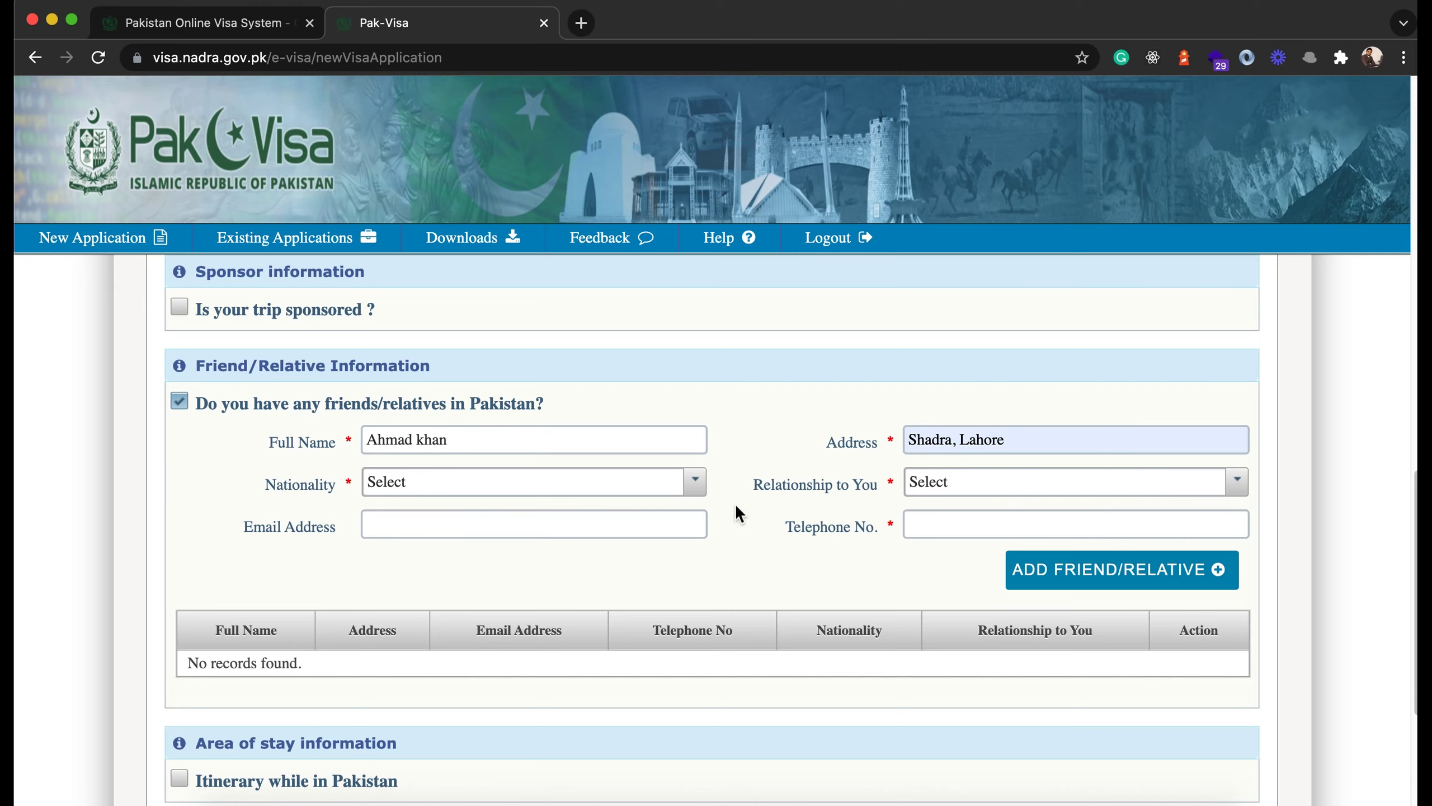
Step: Set the friend's nationality to Afghanistan, leaving the email empty, and bring up the Relationship to You list
{"action": "left_click", "coordinate": [409, 484]}
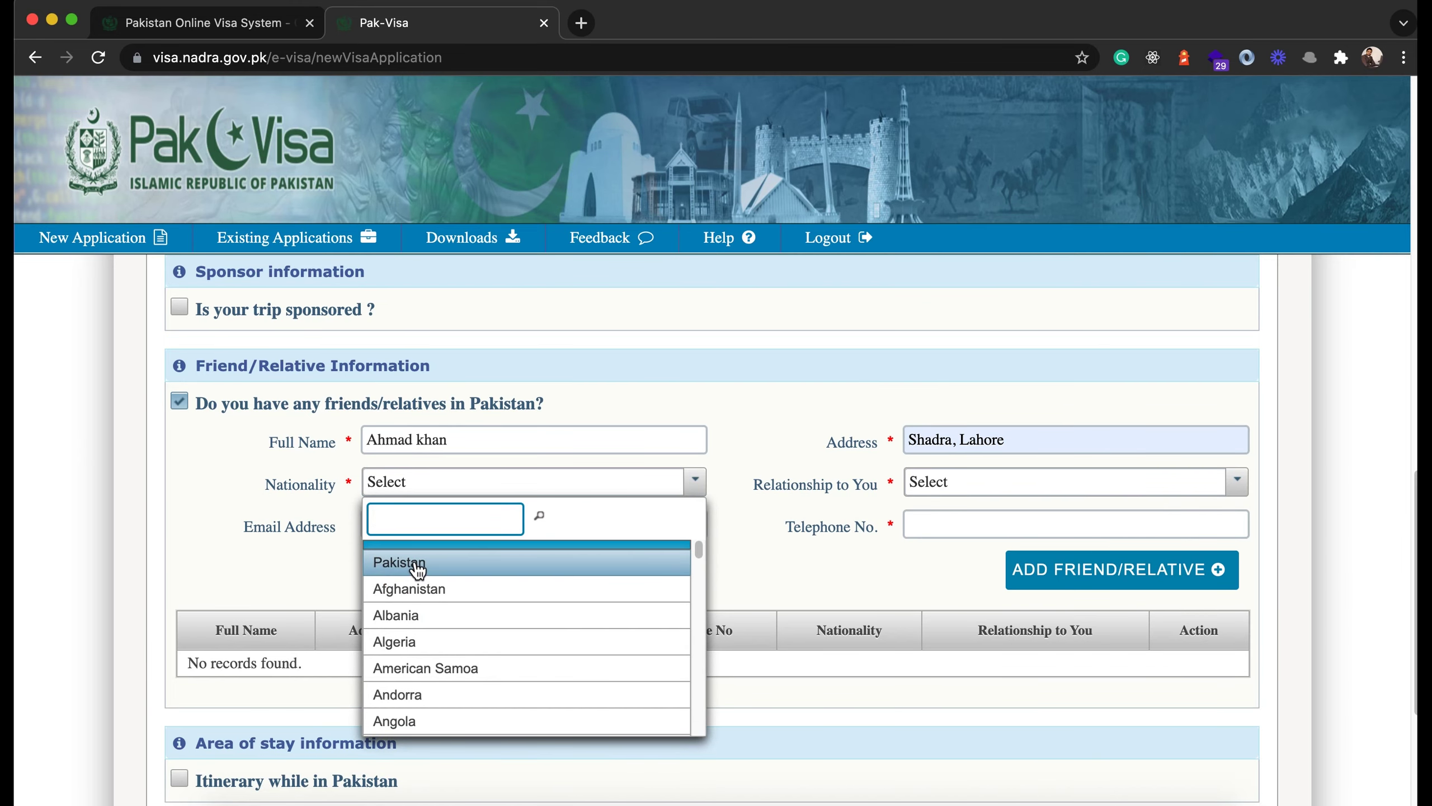
{"action": "left_click", "coordinate": [435, 592]}
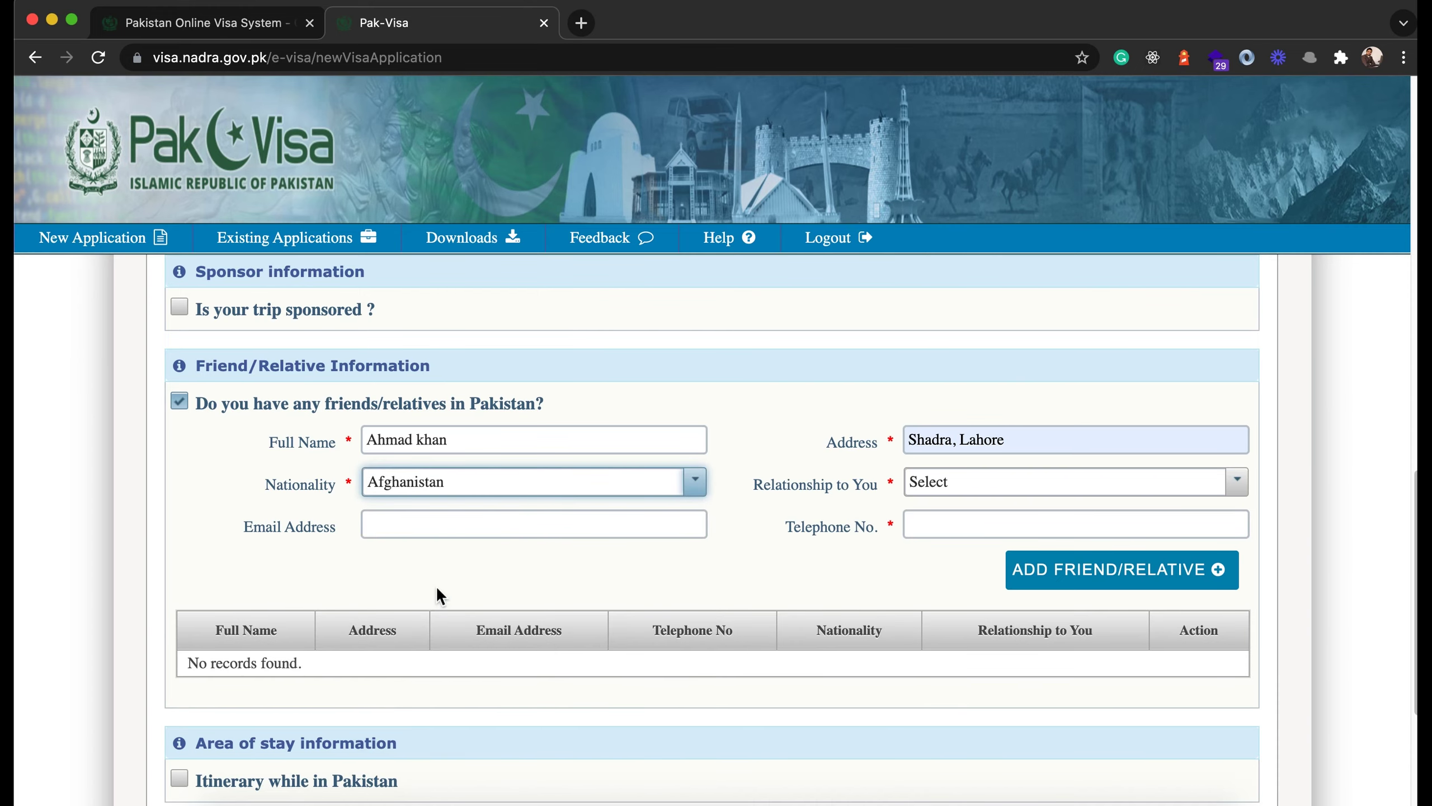
{"action": "left_click", "coordinate": [426, 523]}
{"action": "left_click", "coordinate": [765, 429]}
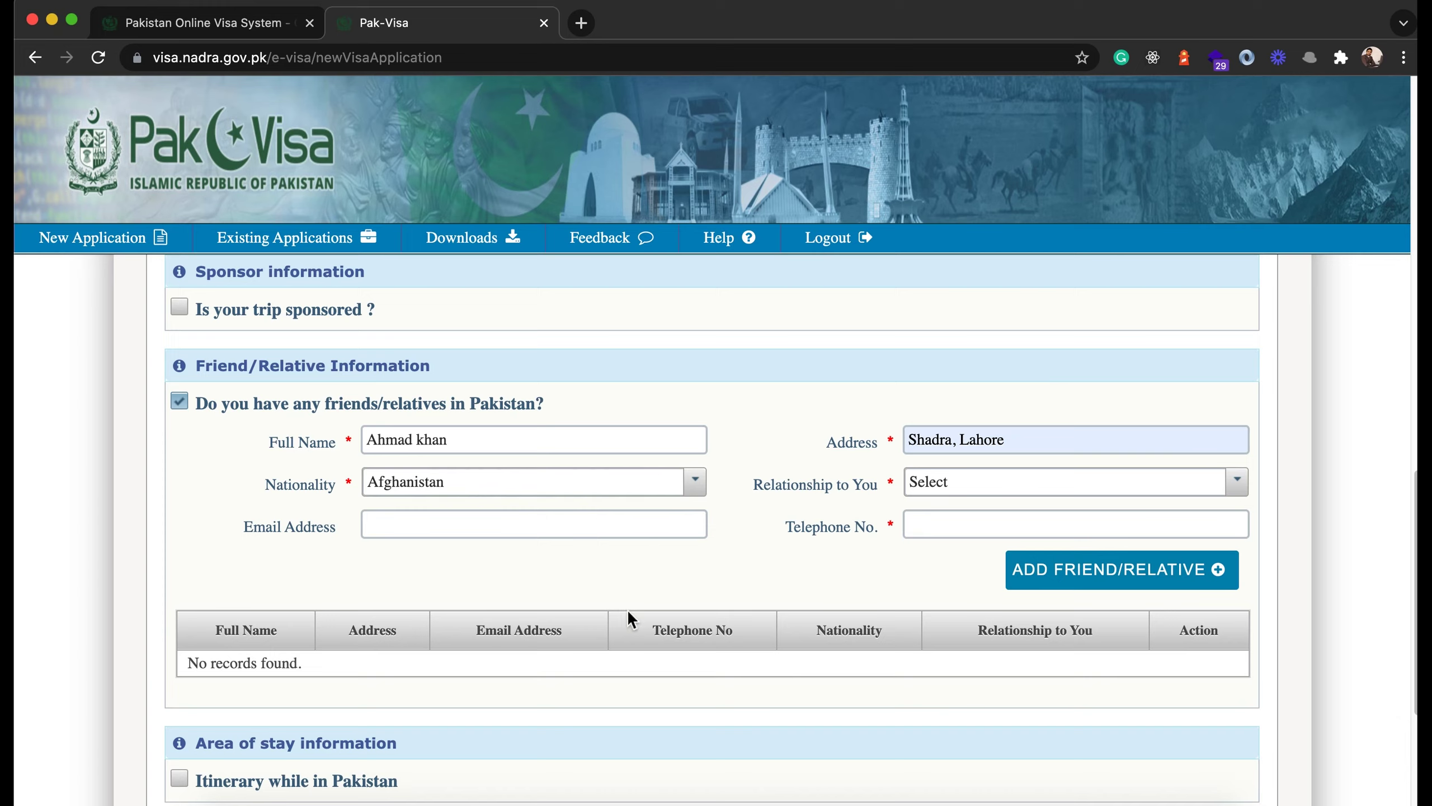
{"action": "left_click", "coordinate": [997, 489]}
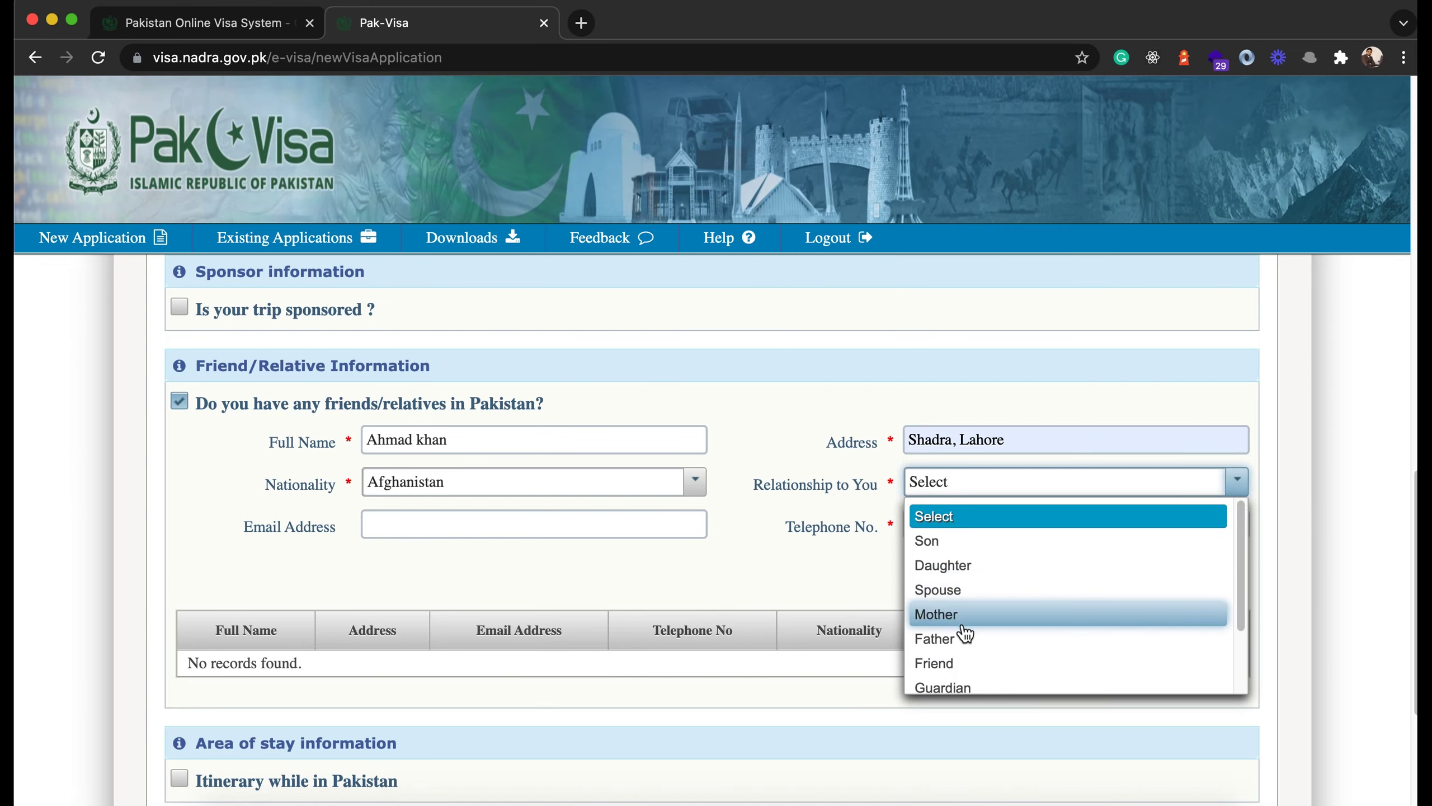
{"action": "scroll", "coordinate": [982, 679], "scroll_direction": "down", "scroll_amount": 3}
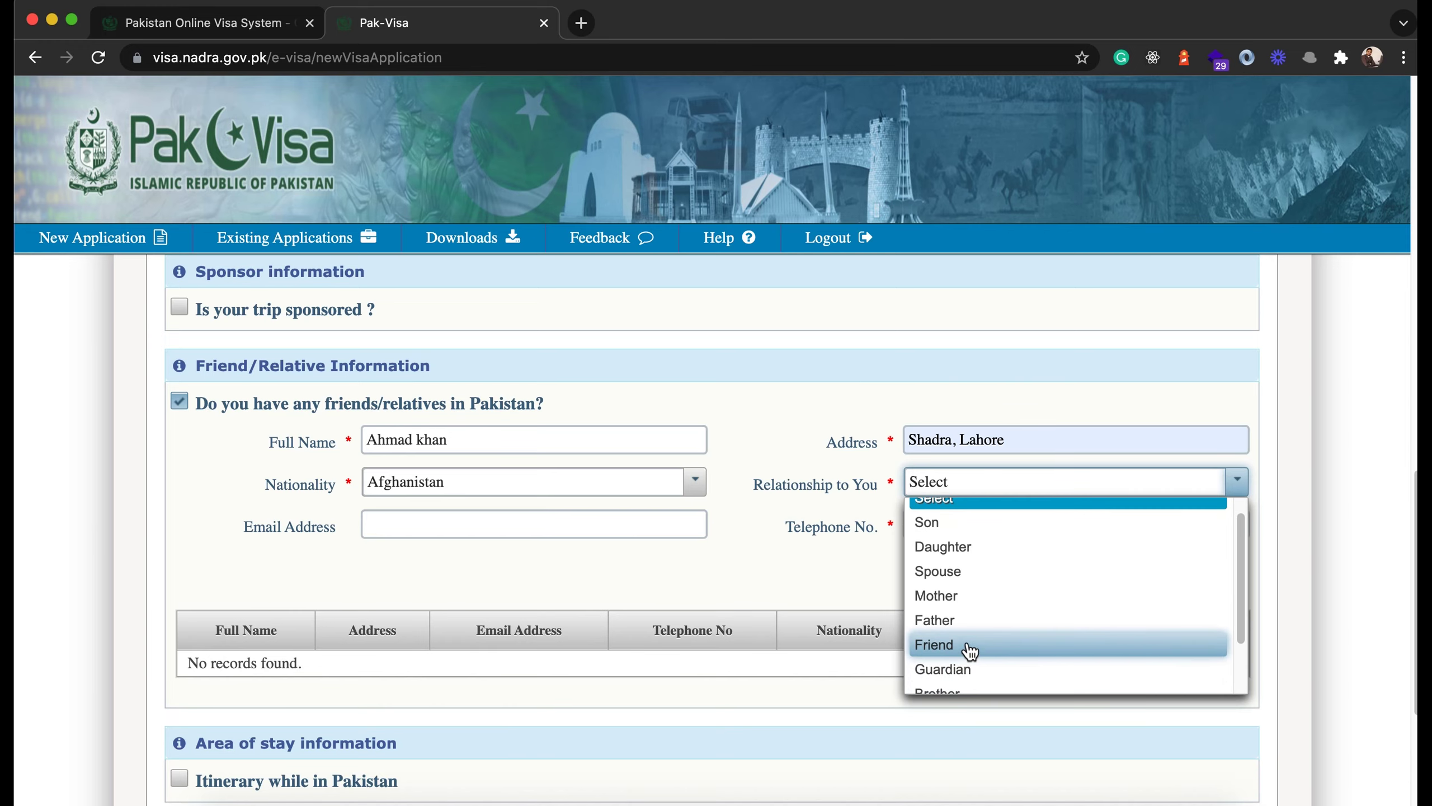
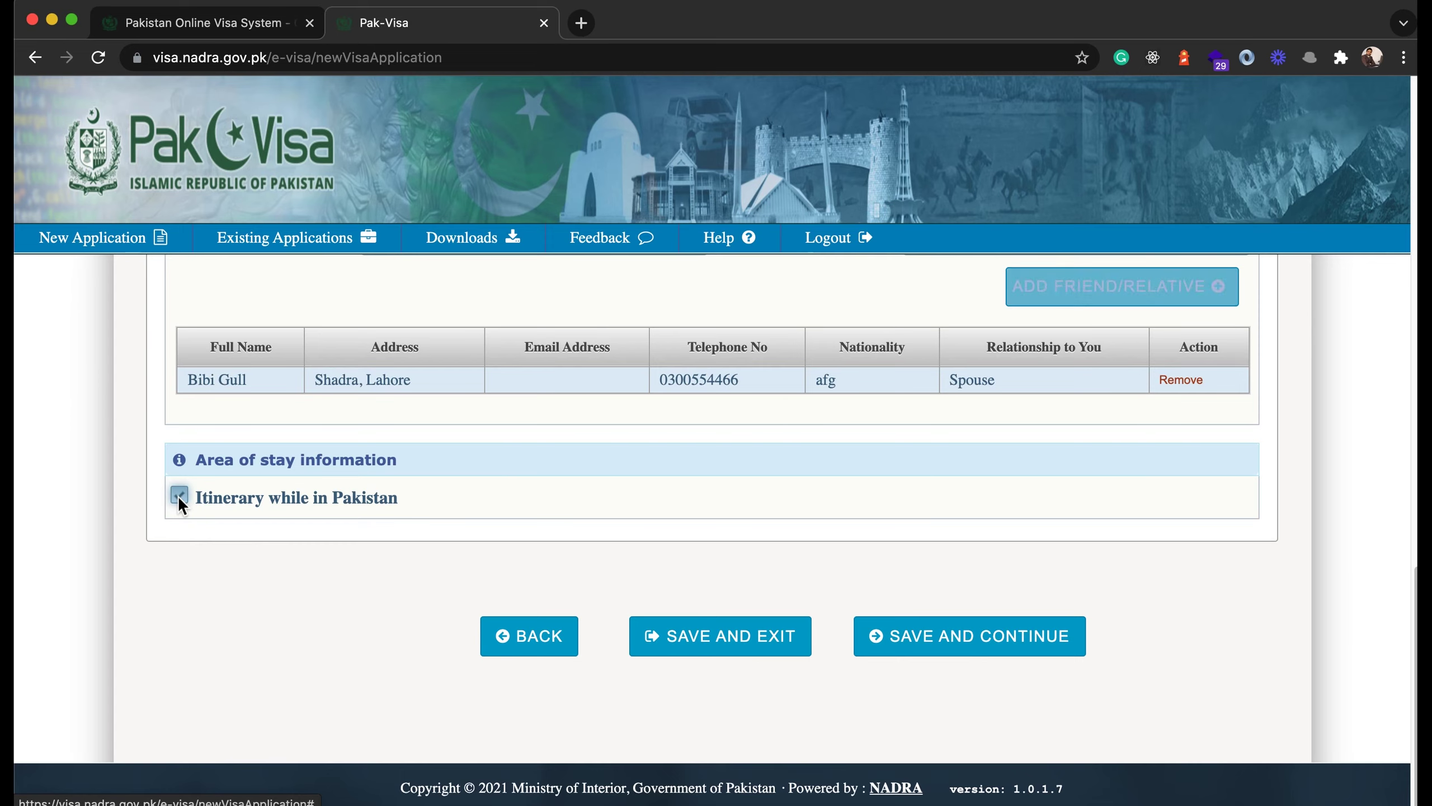
Step: Enable the itinerary while in Pakistan and choose Islamabad as province, district and tehsil
{"action": "left_click", "coordinate": [178, 495]}
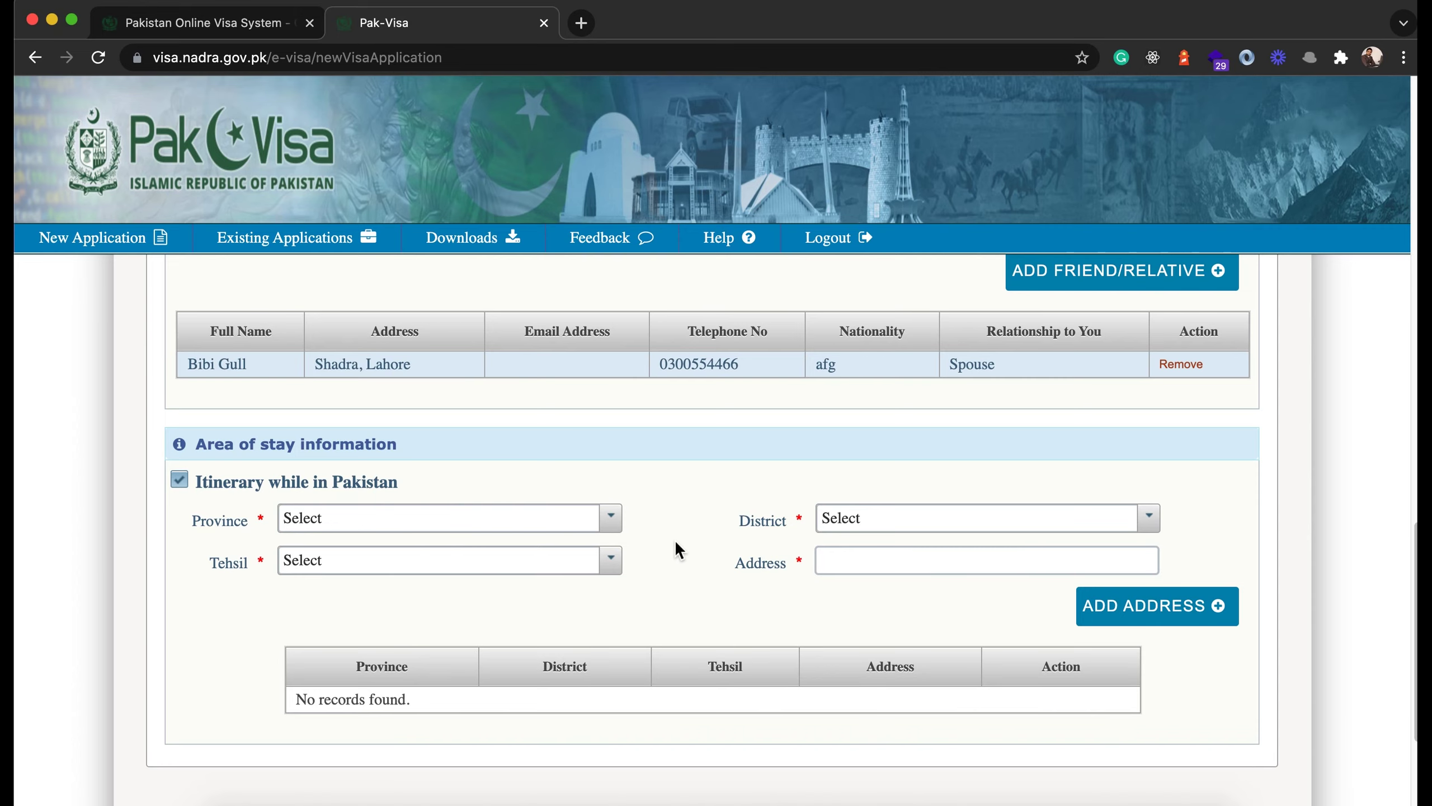
{"action": "left_click", "coordinate": [369, 518]}
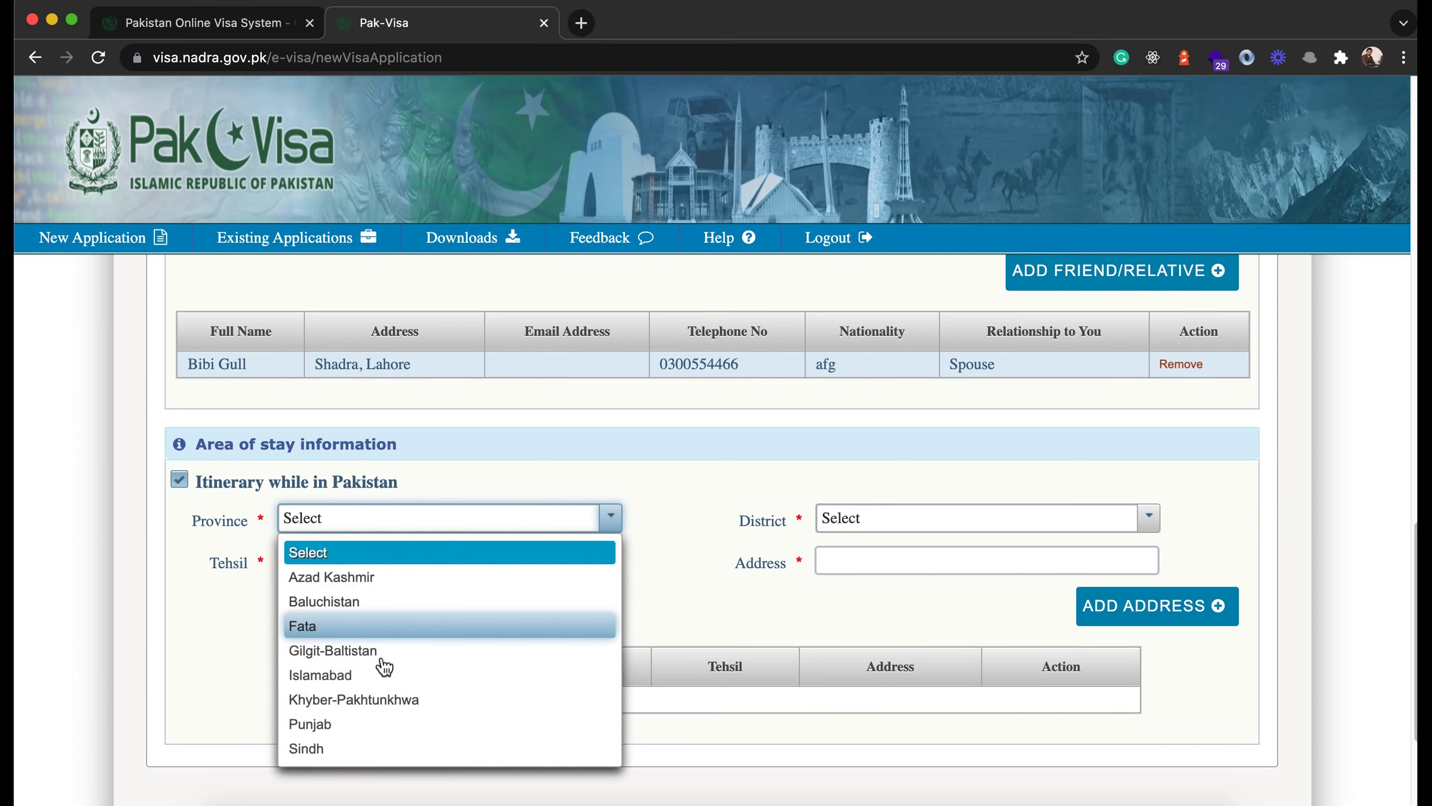
{"action": "scroll", "coordinate": [385, 668], "scroll_direction": "down", "scroll_amount": 5}
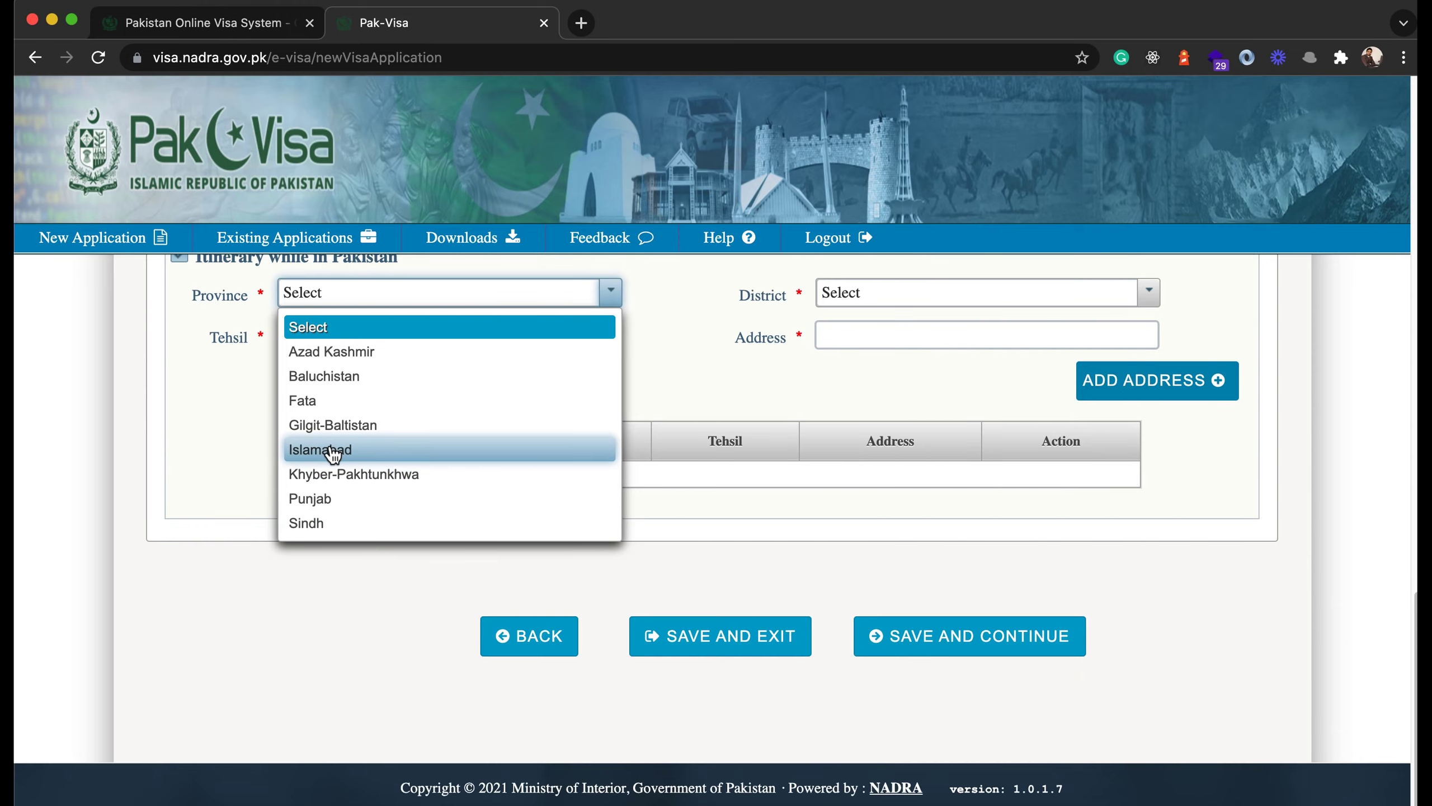
{"action": "left_click", "coordinate": [329, 455]}
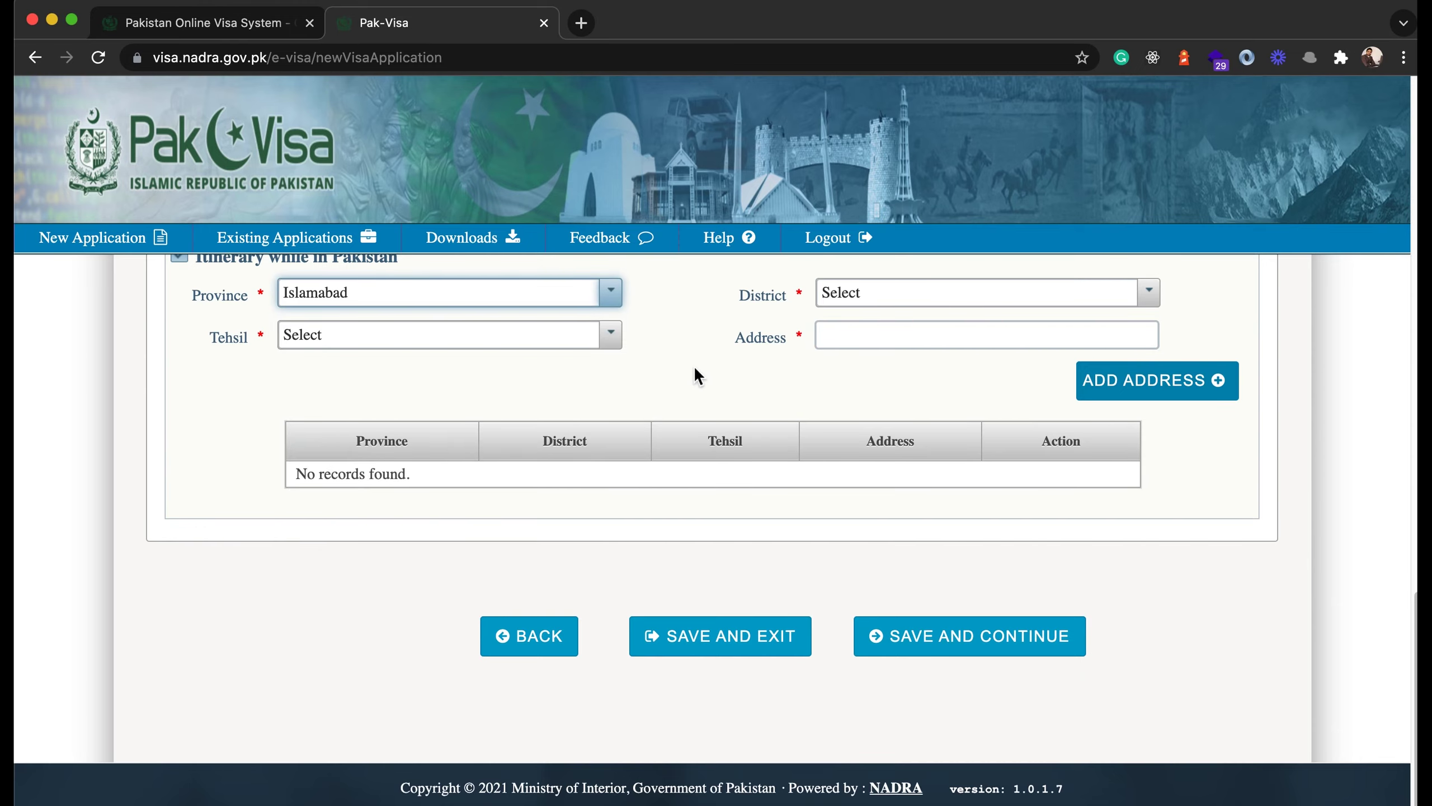
{"action": "scroll", "coordinate": [694, 370], "scroll_direction": "up", "scroll_amount": 2}
{"action": "left_click", "coordinate": [938, 395]}
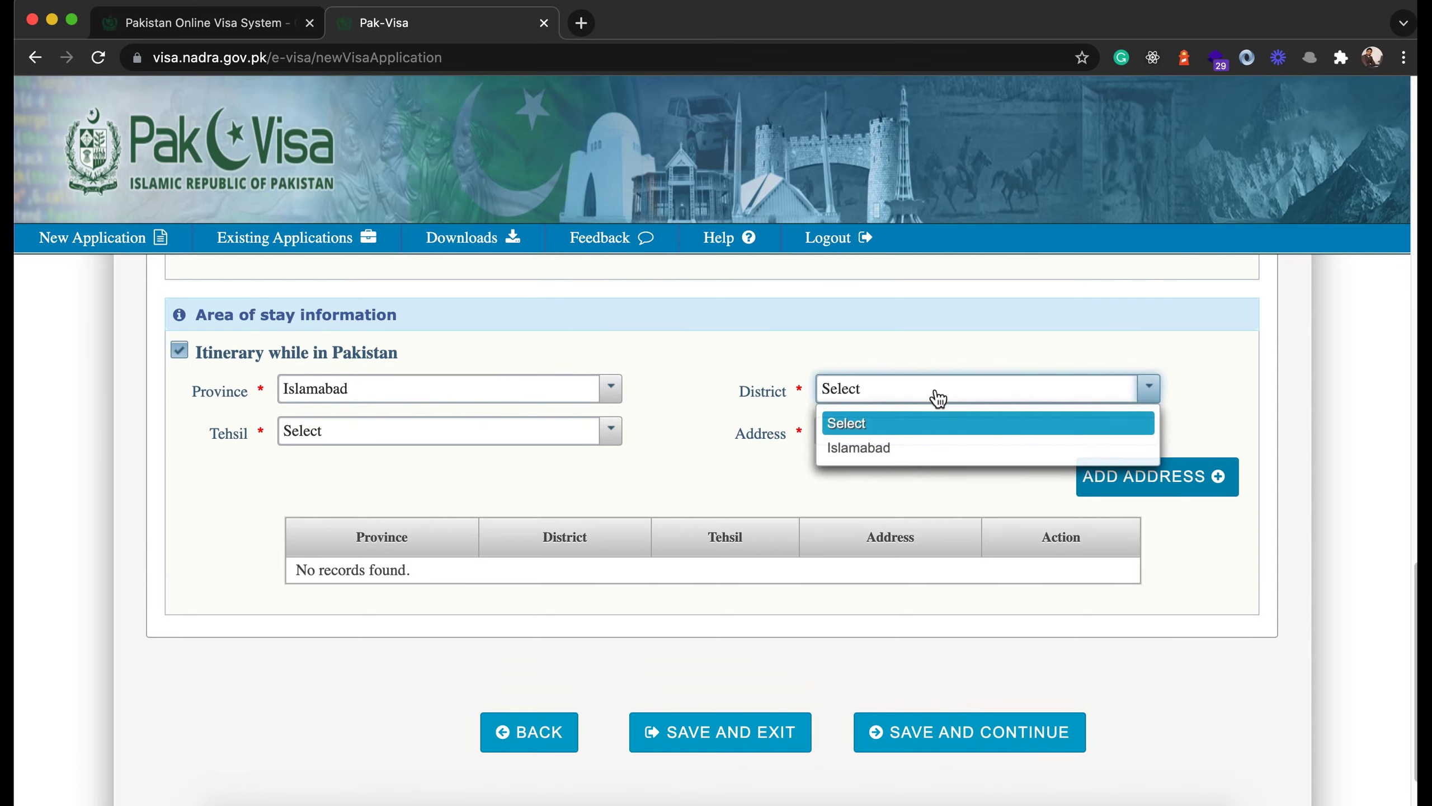
{"action": "left_click", "coordinate": [882, 451]}
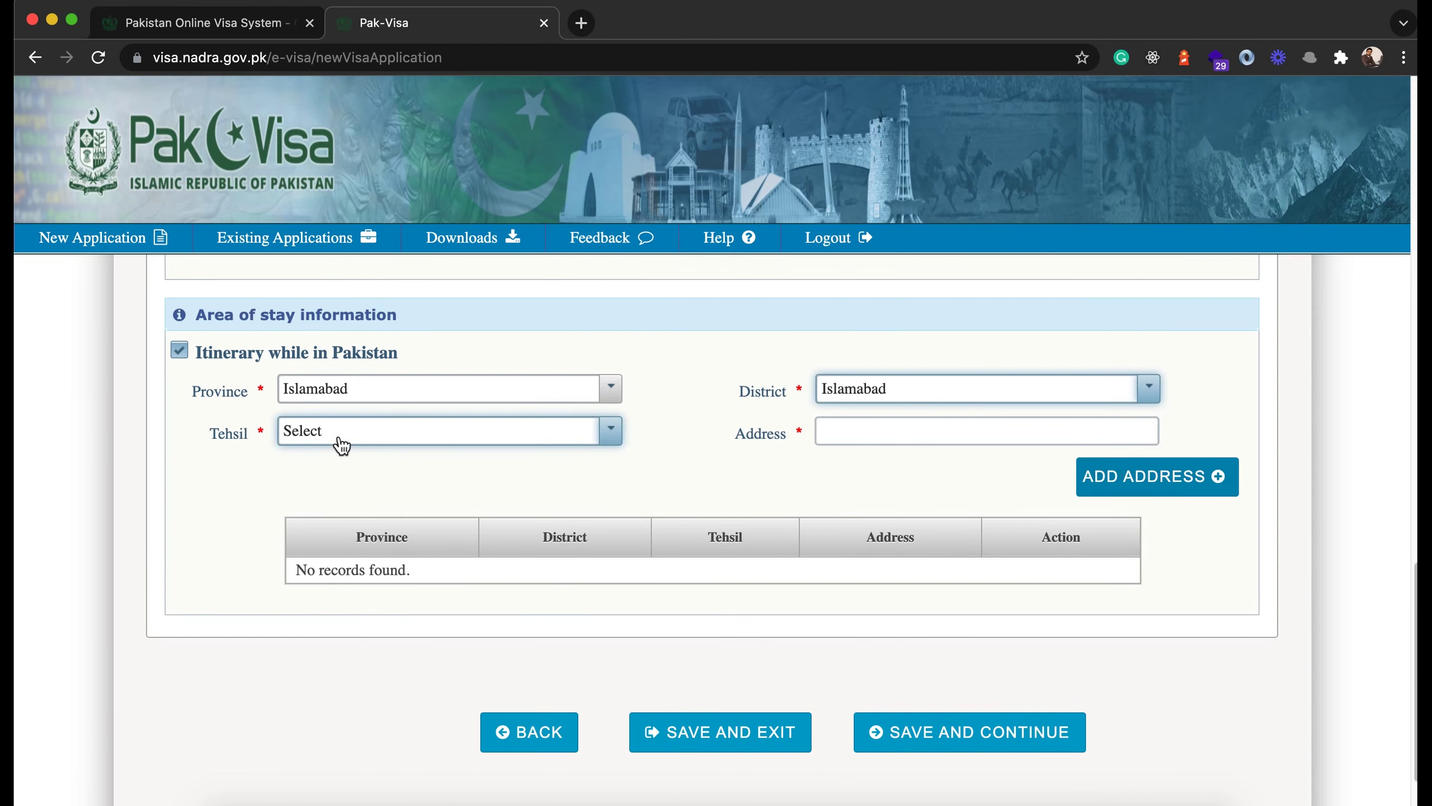
{"action": "left_click", "coordinate": [338, 443]}
{"action": "left_click", "coordinate": [336, 489]}
Step: Enter the stay address, add it to the itinerary, and save the Visit Info step
{"action": "left_click", "coordinate": [895, 432]}
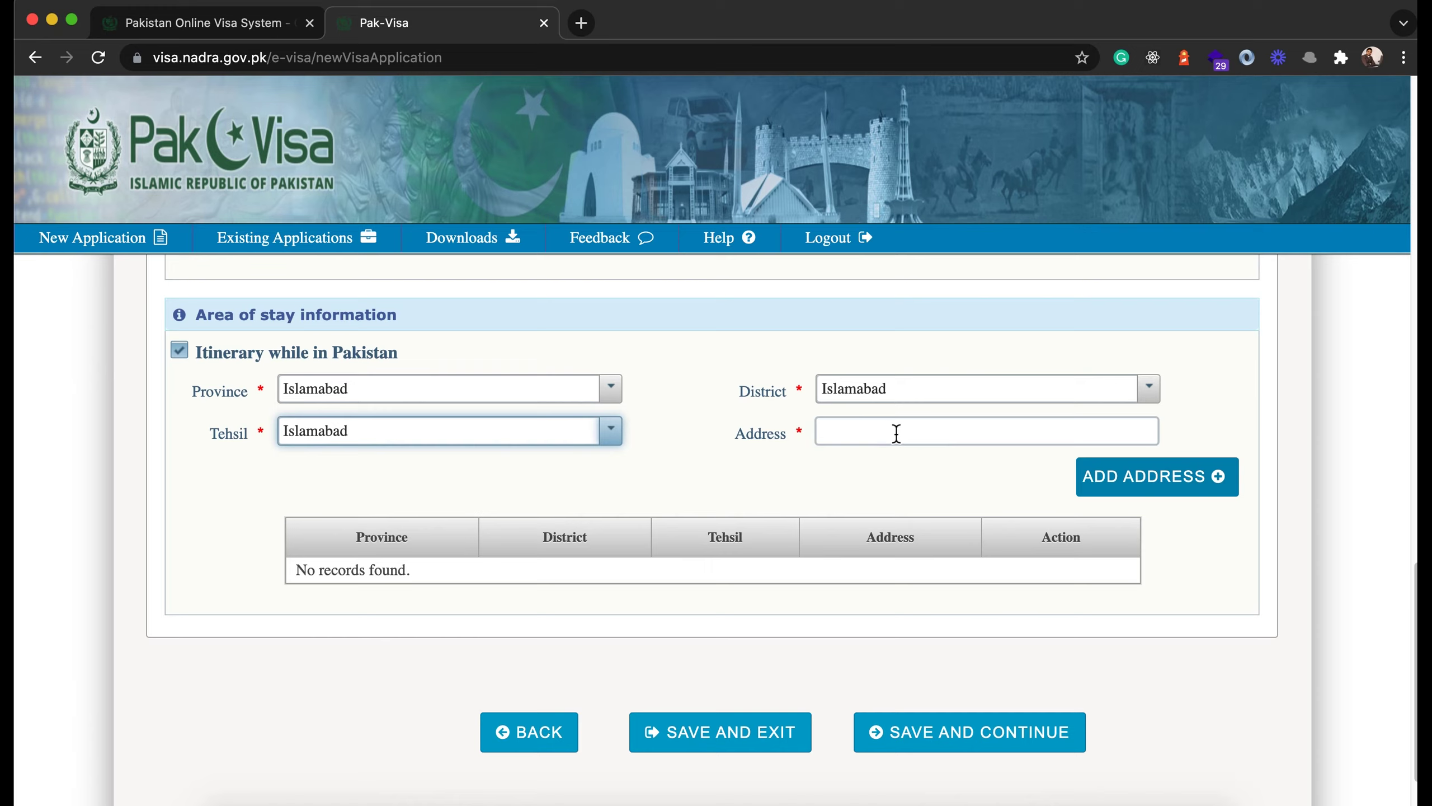
{"action": "left_click", "coordinate": [869, 438]}
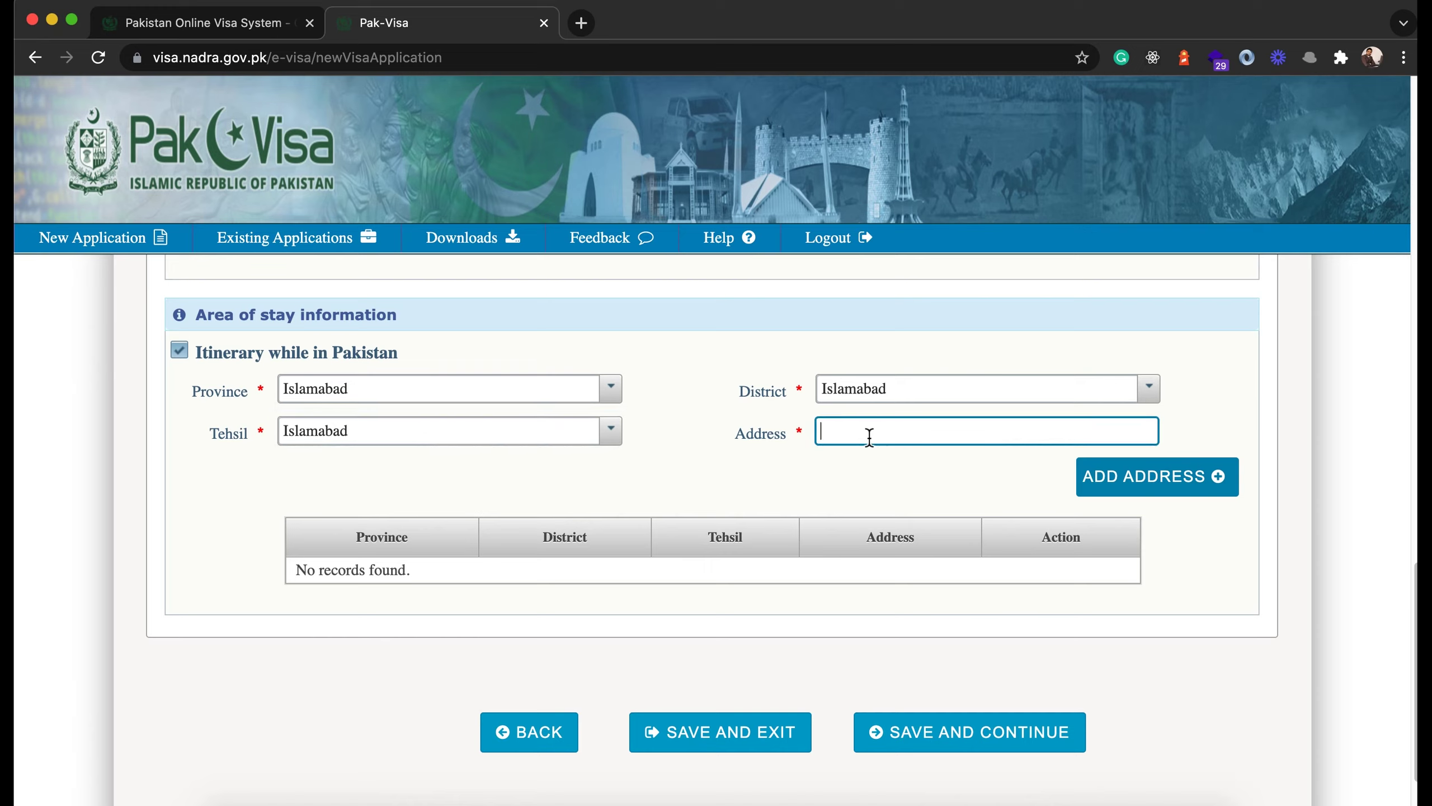
{"action": "type", "text": "G11,F17,"}
{"action": "scroll", "coordinate": [686, 511], "scroll_direction": "down", "scroll_amount": 1}
{"action": "left_click", "coordinate": [1166, 457]}
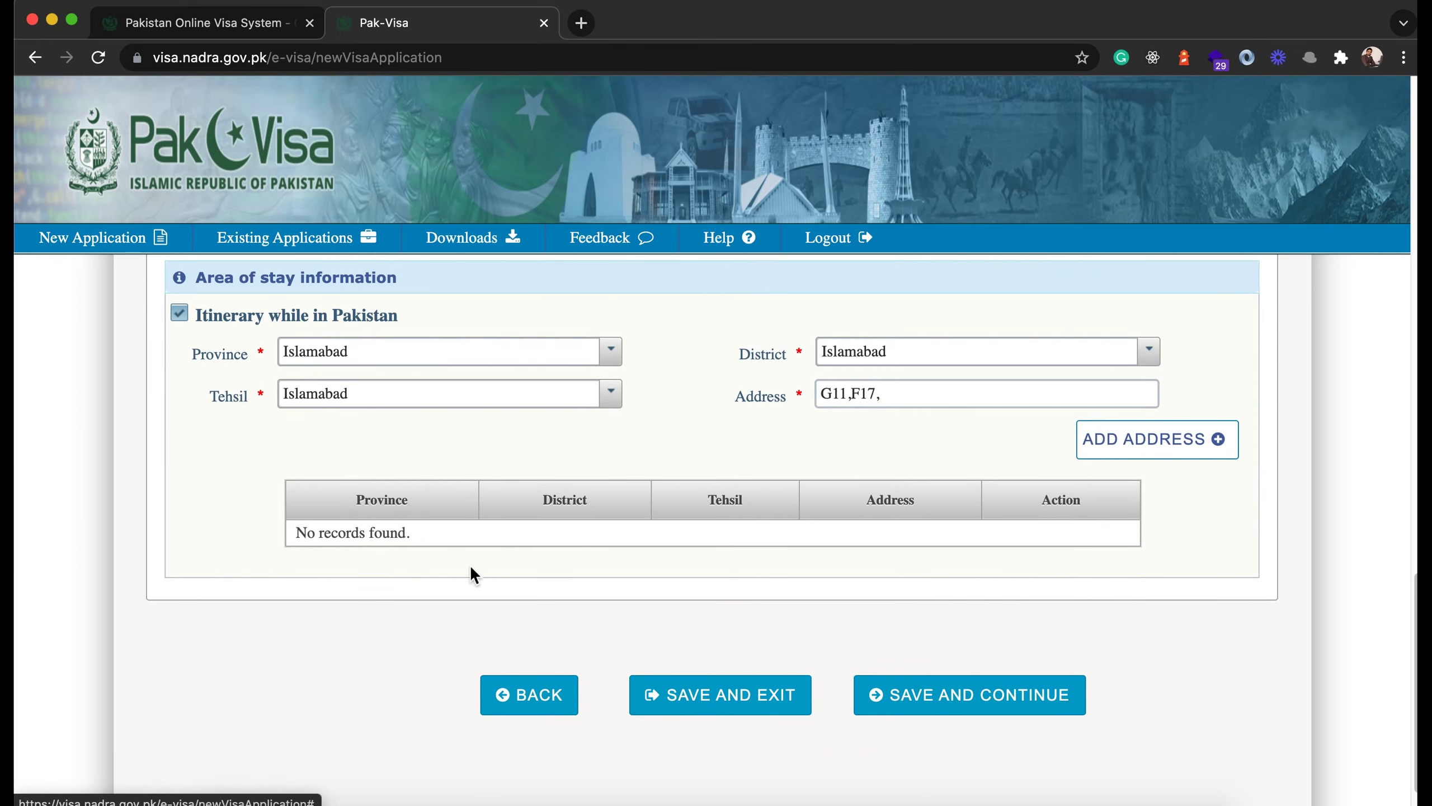
{"action": "left_click", "coordinate": [955, 699]}
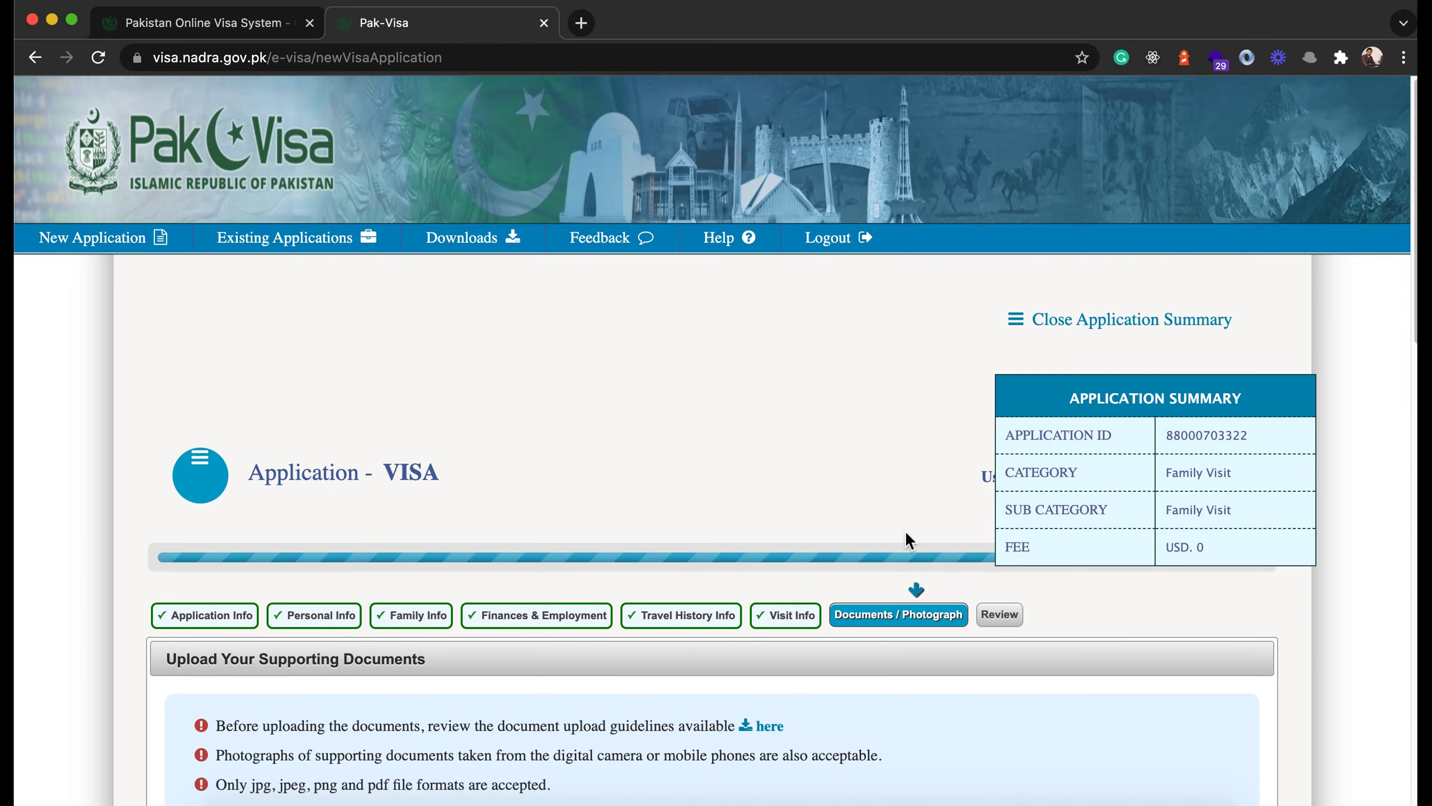
Step: Check the prepared Image.jpeg, Tazkira.jpeg and Passport.jpeg files in Finder
{"action": "scroll", "coordinate": [710, 584], "scroll_direction": "down", "scroll_amount": 15}
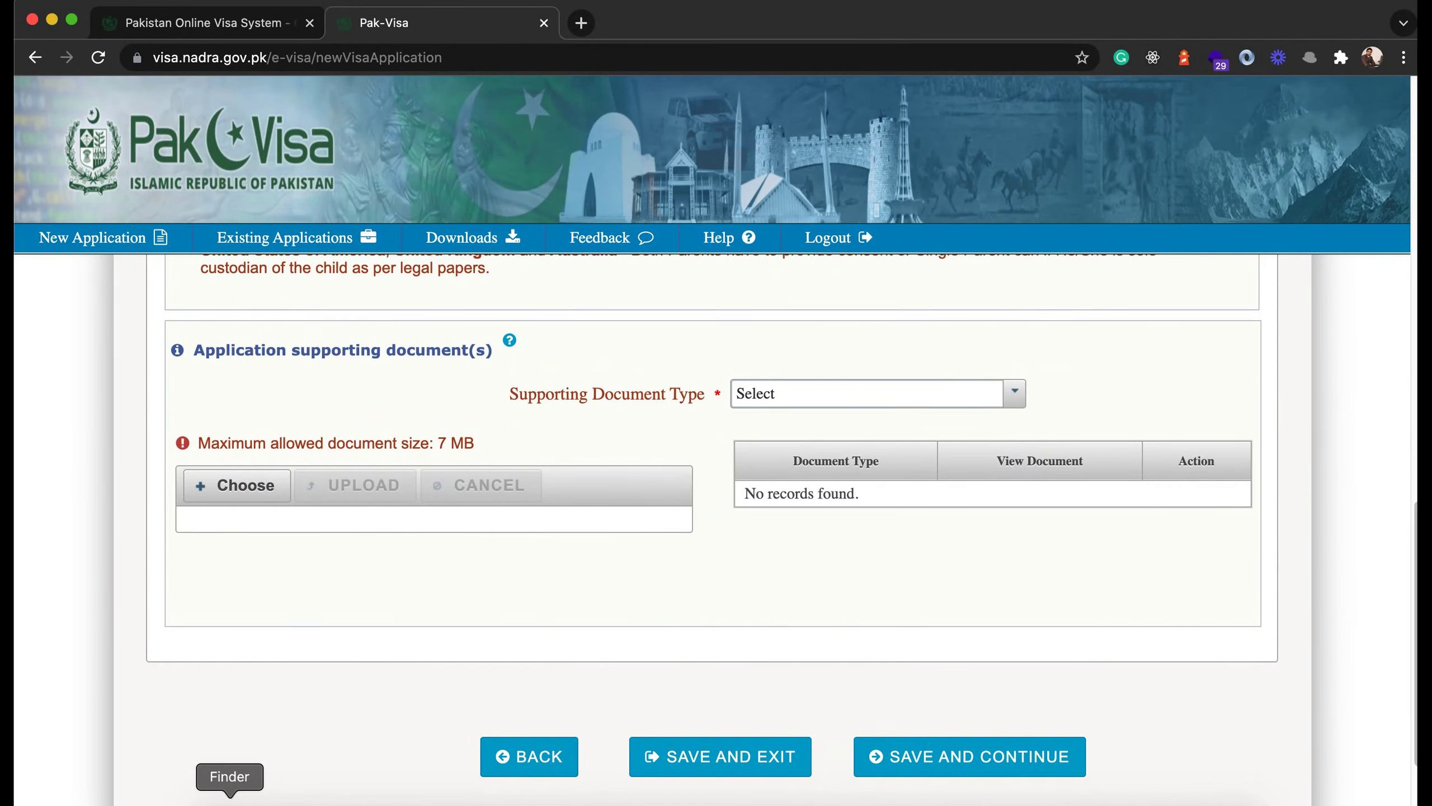
{"action": "left_click", "coordinate": [230, 795]}
{"action": "left_click", "coordinate": [757, 298]}
{"action": "left_click", "coordinate": [673, 301]}
{"action": "left_click", "coordinate": [559, 332]}
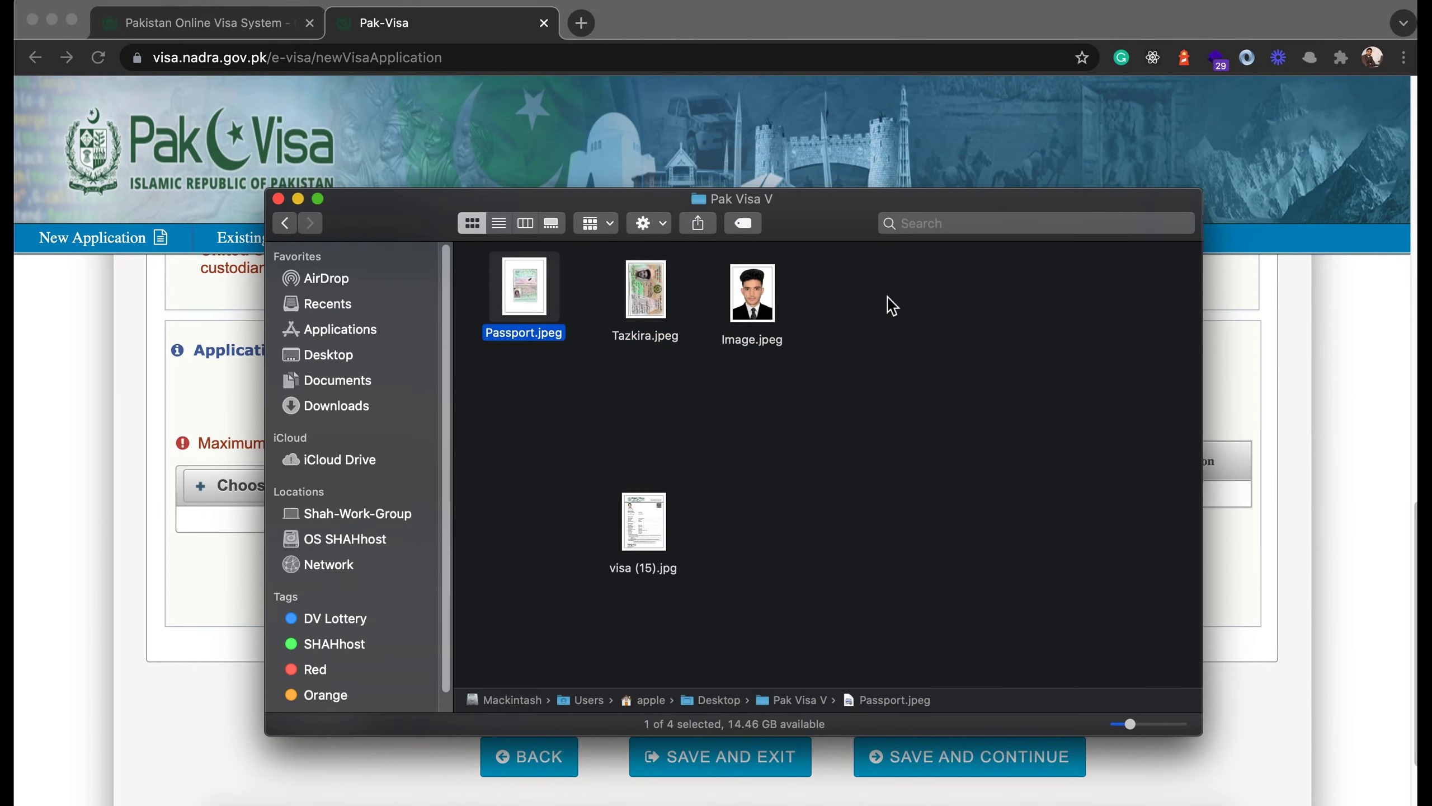
{"action": "left_click_drag", "start_coordinate": [889, 307], "coordinate": [451, 342]}
{"action": "left_click", "coordinate": [1363, 459]}
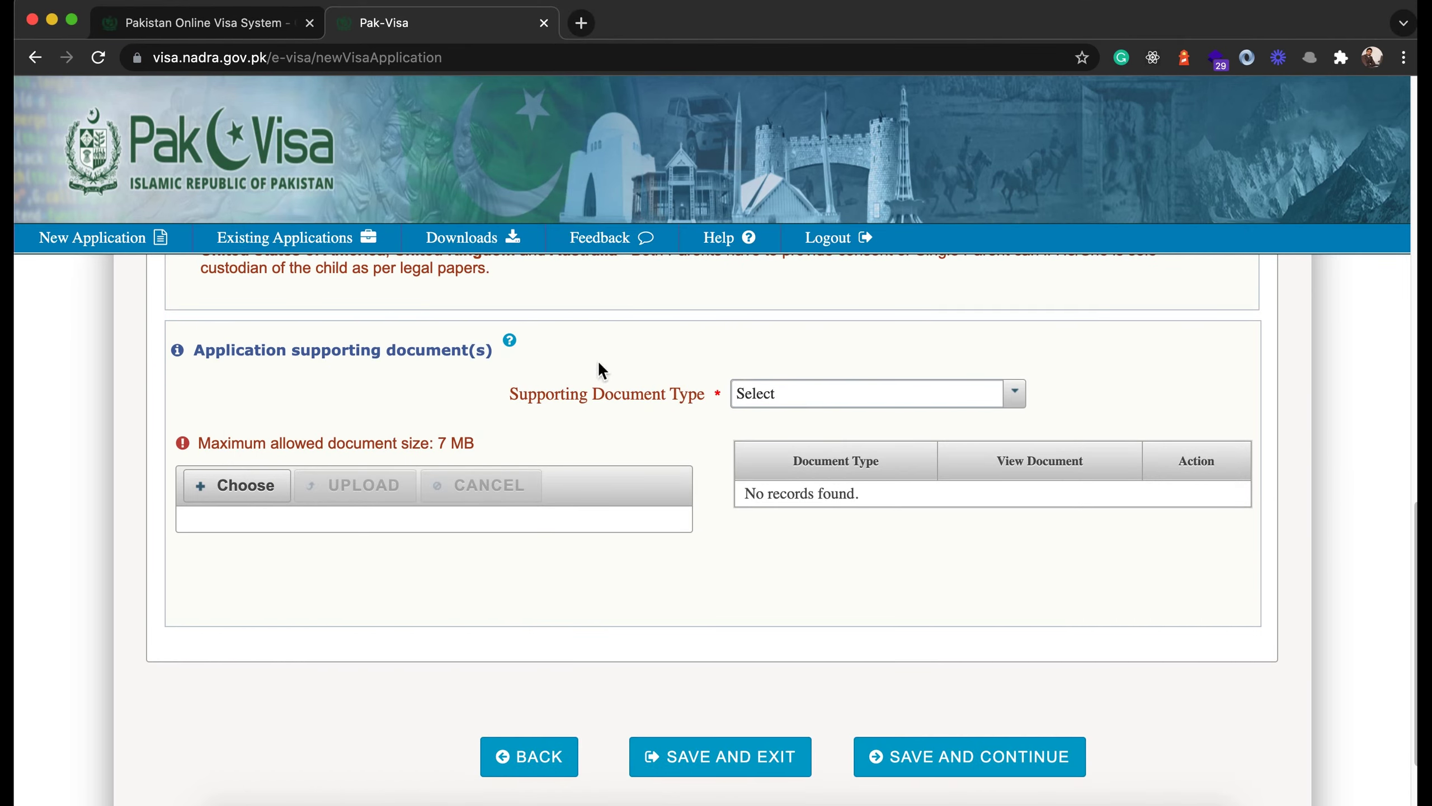
Step: Set the supporting document type to Photograph and bring up its file chooser
{"action": "scroll", "coordinate": [741, 479], "scroll_direction": "up", "scroll_amount": 2}
{"action": "scroll", "coordinate": [729, 481], "scroll_direction": "down", "scroll_amount": 2}
{"action": "scroll", "coordinate": [728, 484], "scroll_direction": "up", "scroll_amount": 10}
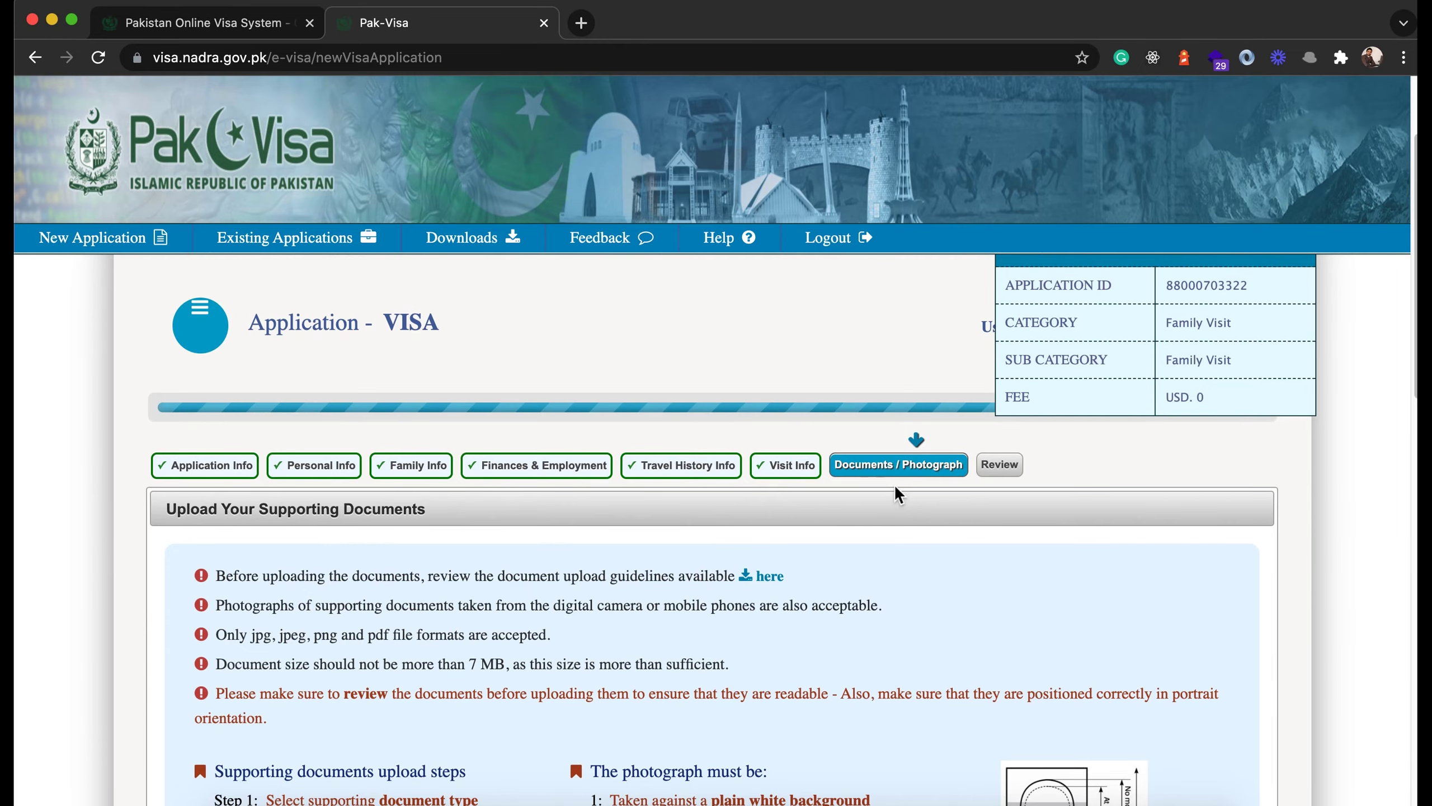
{"action": "scroll", "coordinate": [839, 488], "scroll_direction": "down", "scroll_amount": 10}
{"action": "scroll", "coordinate": [687, 495], "scroll_direction": "down", "scroll_amount": 3}
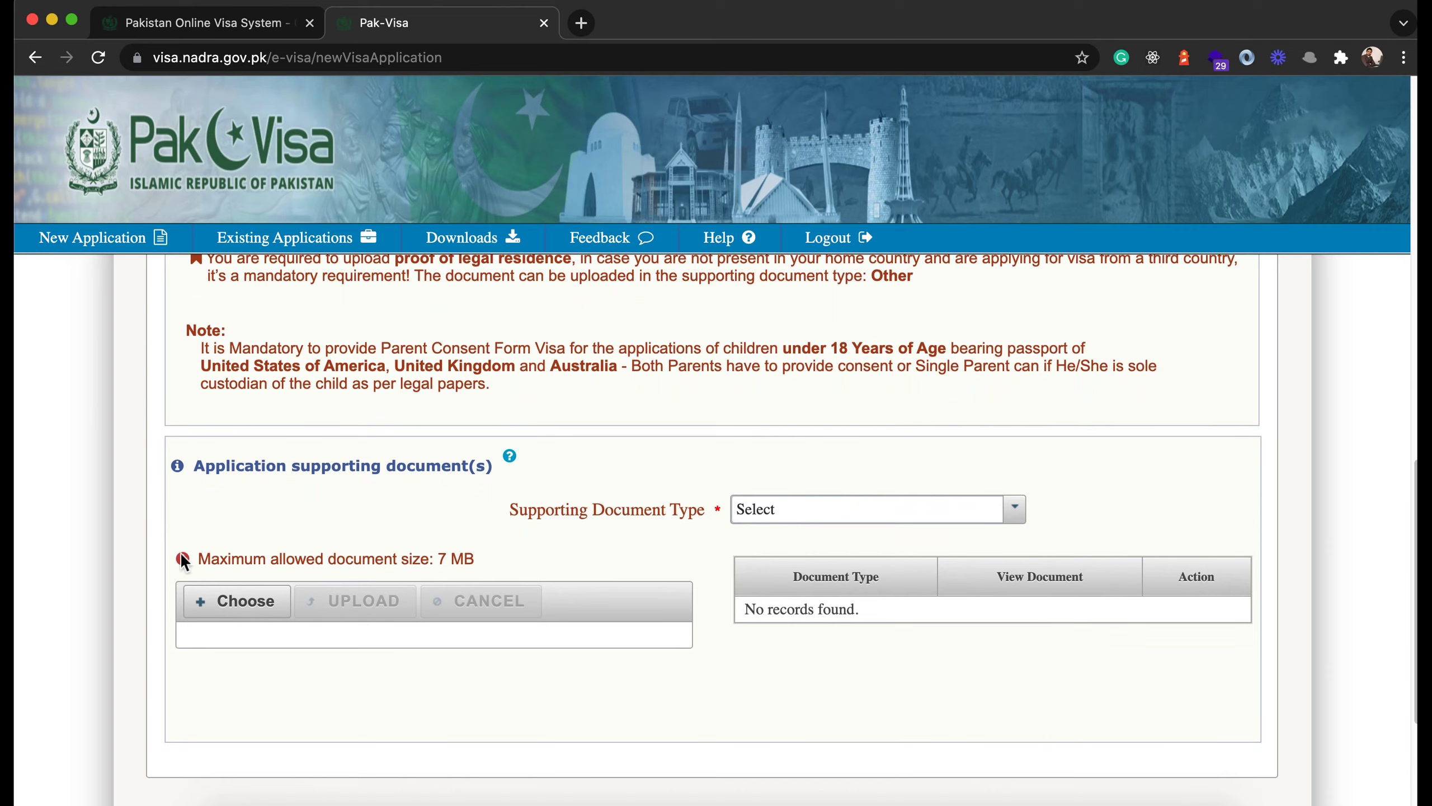
{"action": "left_click", "coordinate": [707, 709]}
{"action": "left_click", "coordinate": [845, 511]}
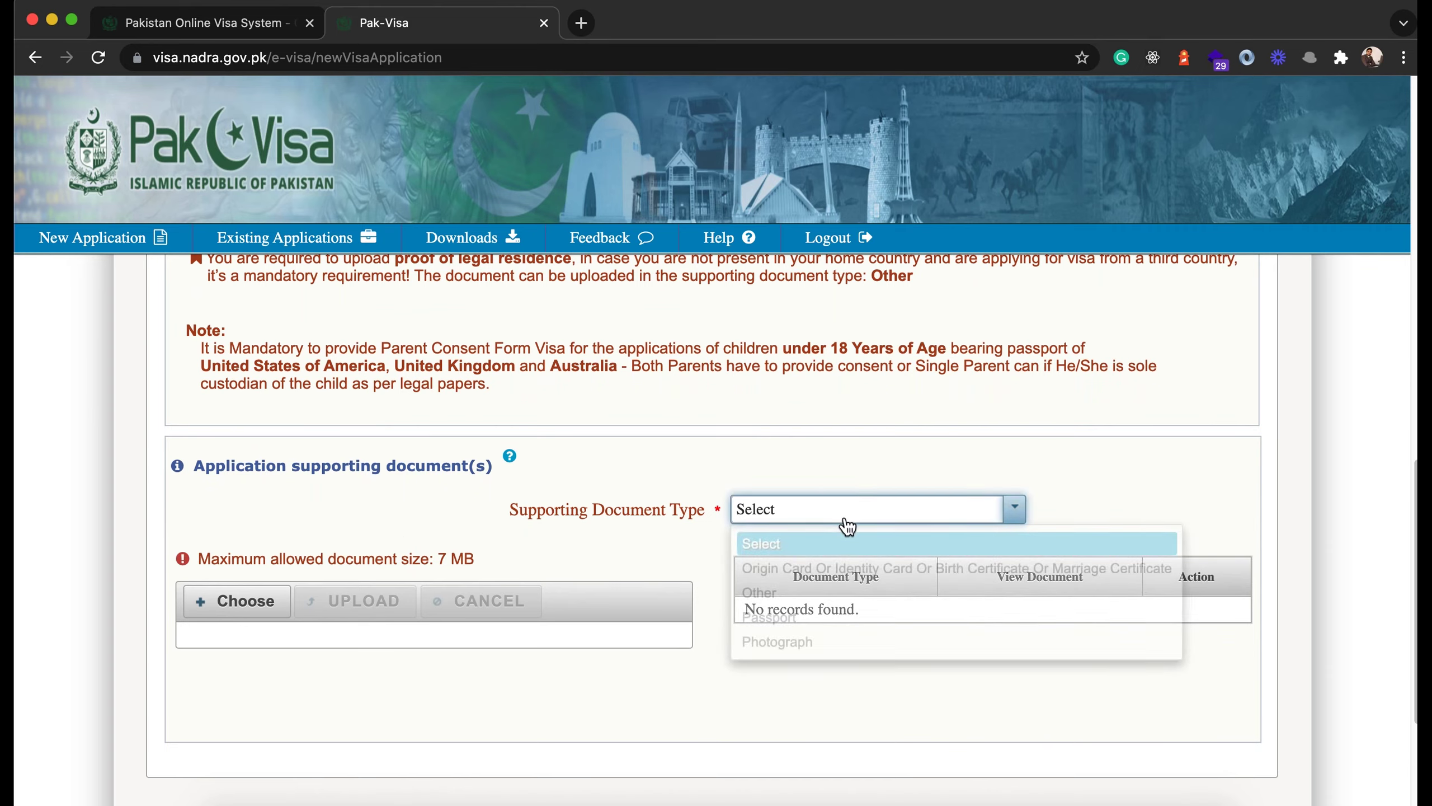
{"action": "left_click", "coordinate": [780, 644]}
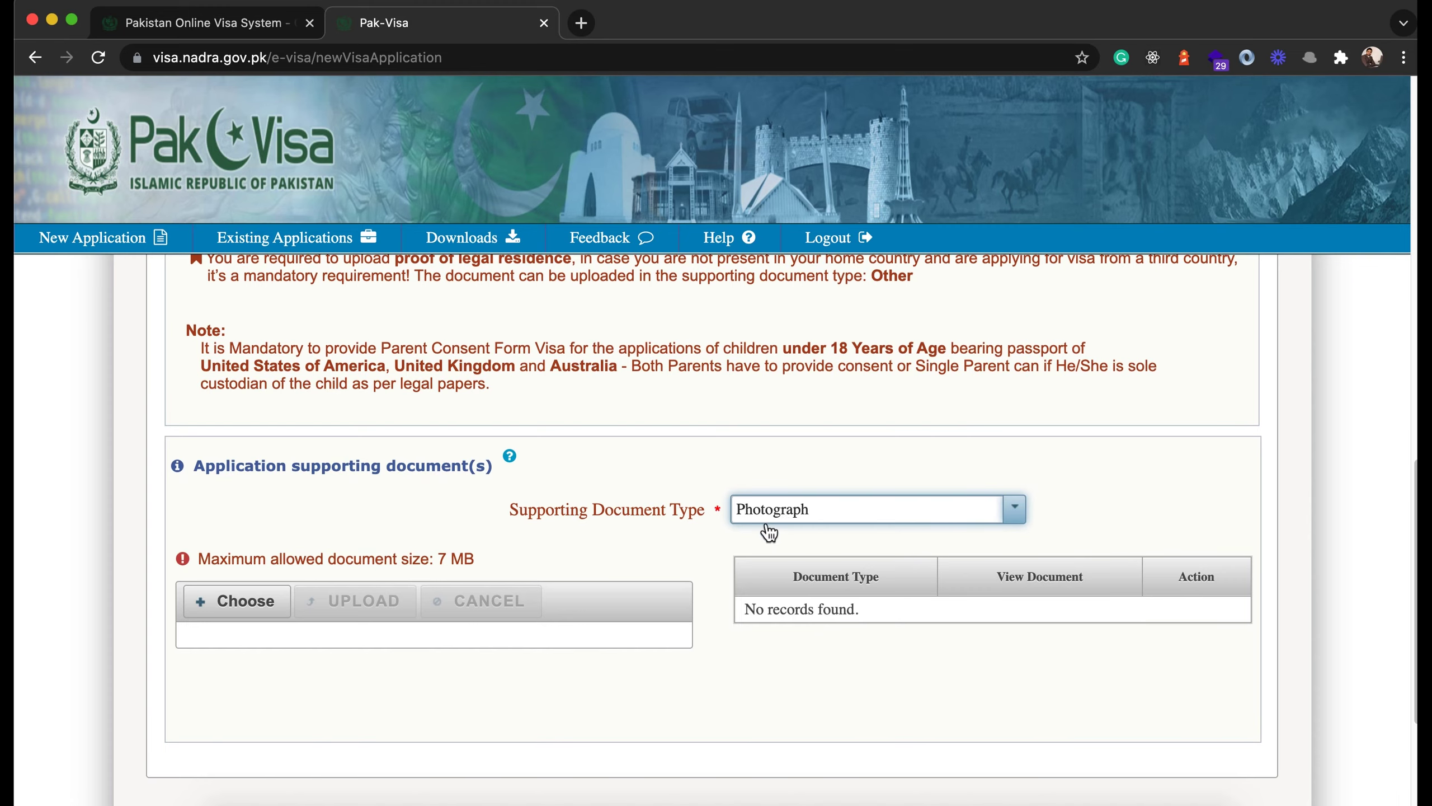
{"action": "left_click", "coordinate": [226, 602]}
{"action": "scroll", "coordinate": [314, 529], "scroll_direction": "down", "scroll_amount": 1}
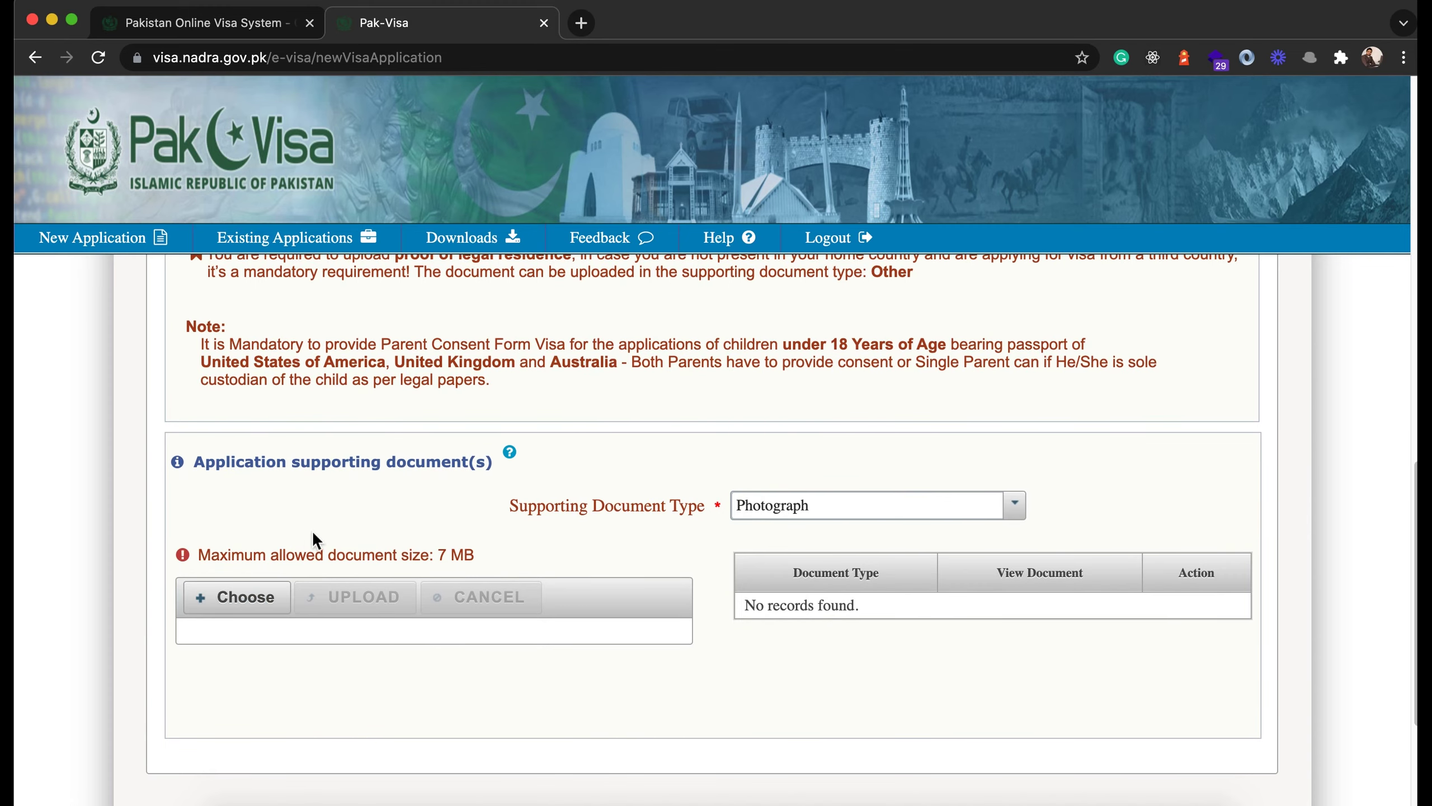
{"action": "left_click", "coordinate": [234, 603]}
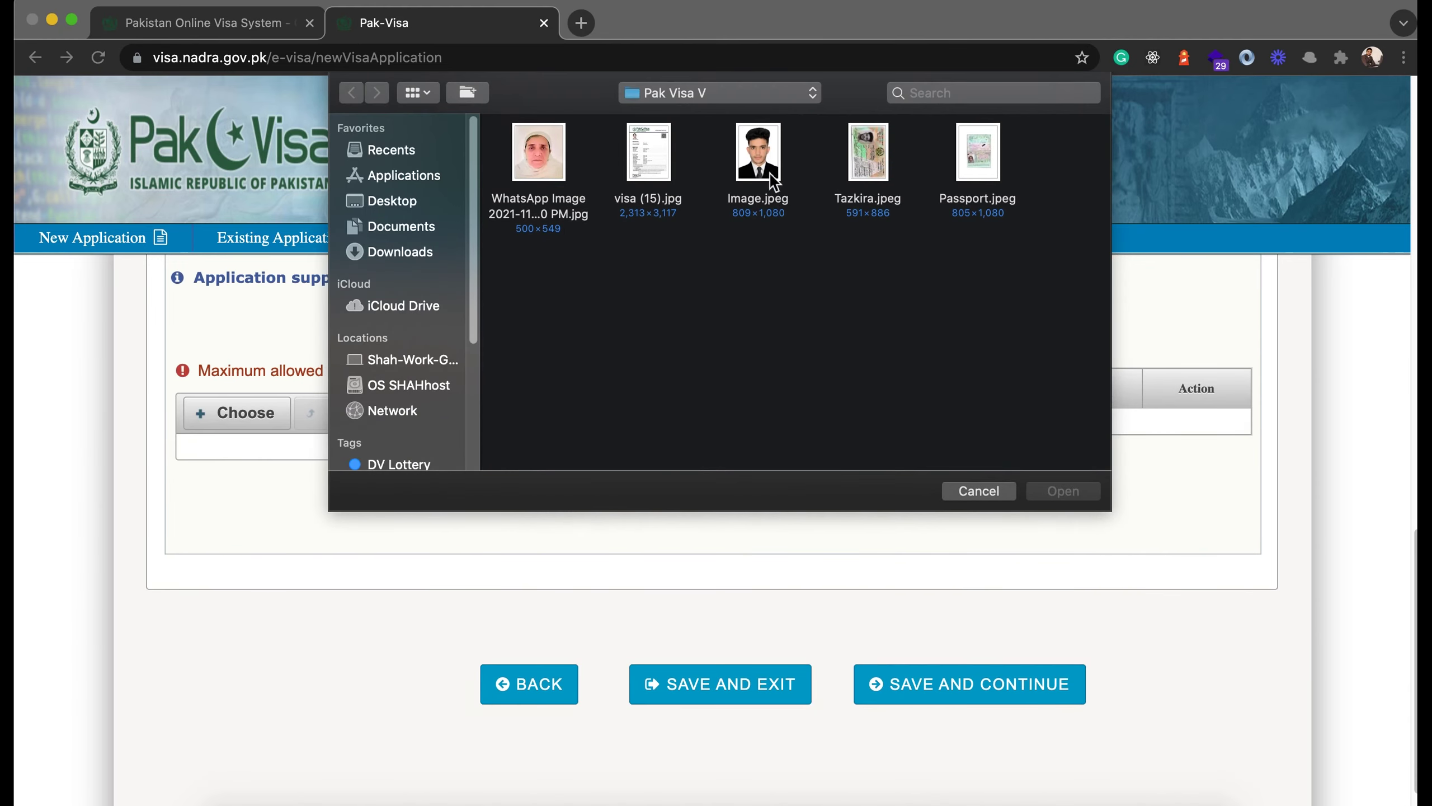
Step: Attach Image.jpeg as the photograph and upload it
{"action": "left_click", "coordinate": [781, 214]}
{"action": "left_click", "coordinate": [1060, 490]}
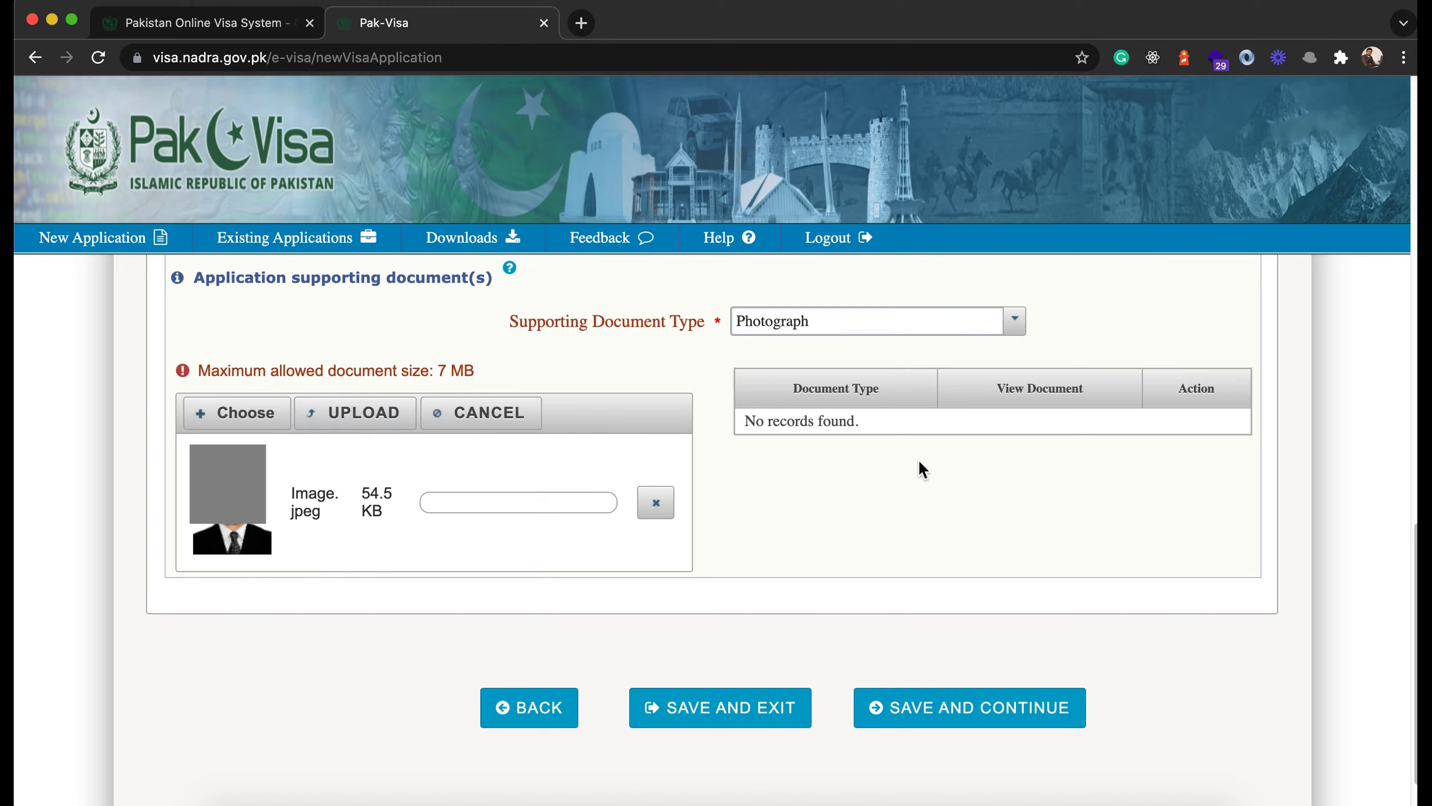
{"action": "left_click", "coordinate": [356, 420]}
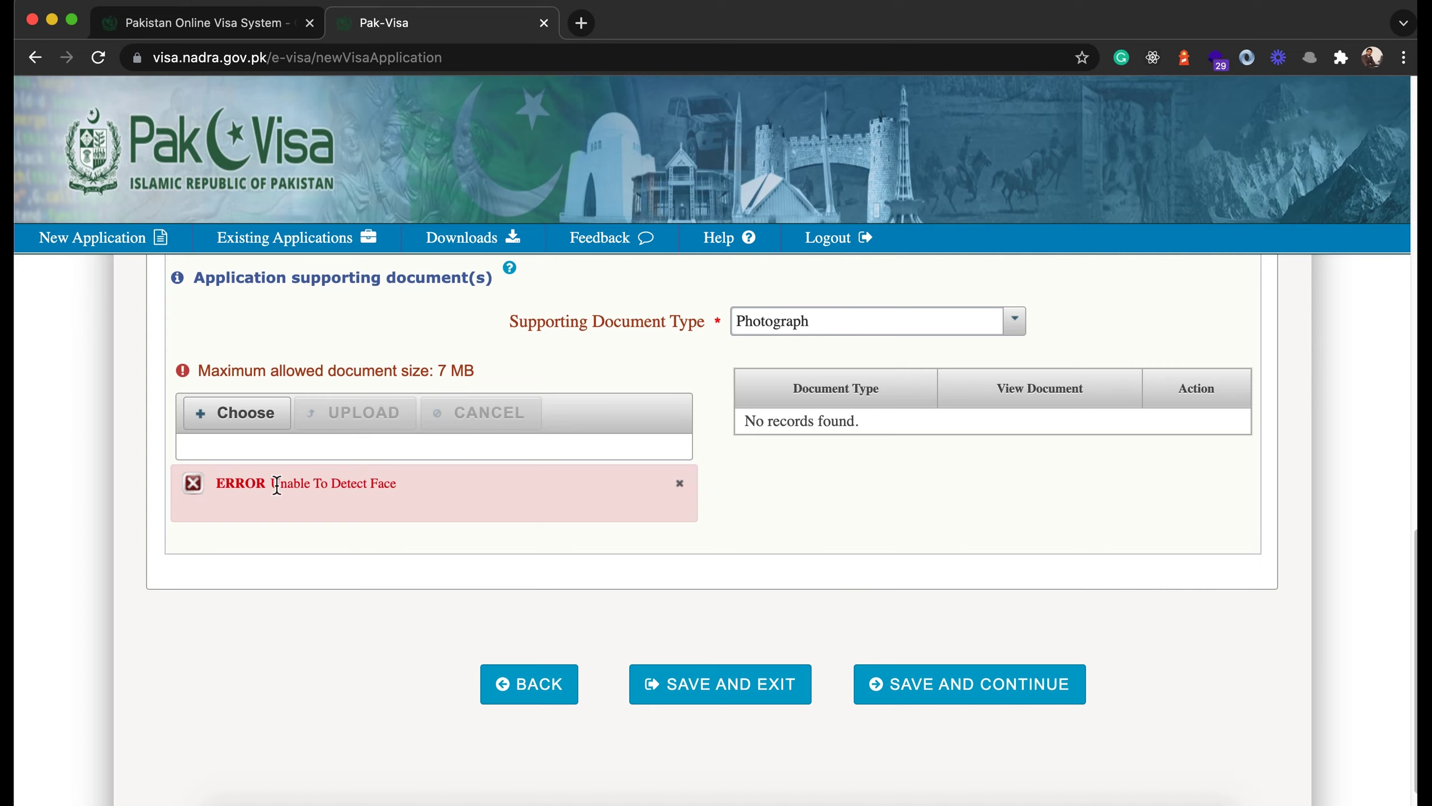
Step: Highlight the 'Unable To Detect Face' error message to read it
{"action": "left_click_drag", "start_coordinate": [272, 483], "coordinate": [395, 496]}
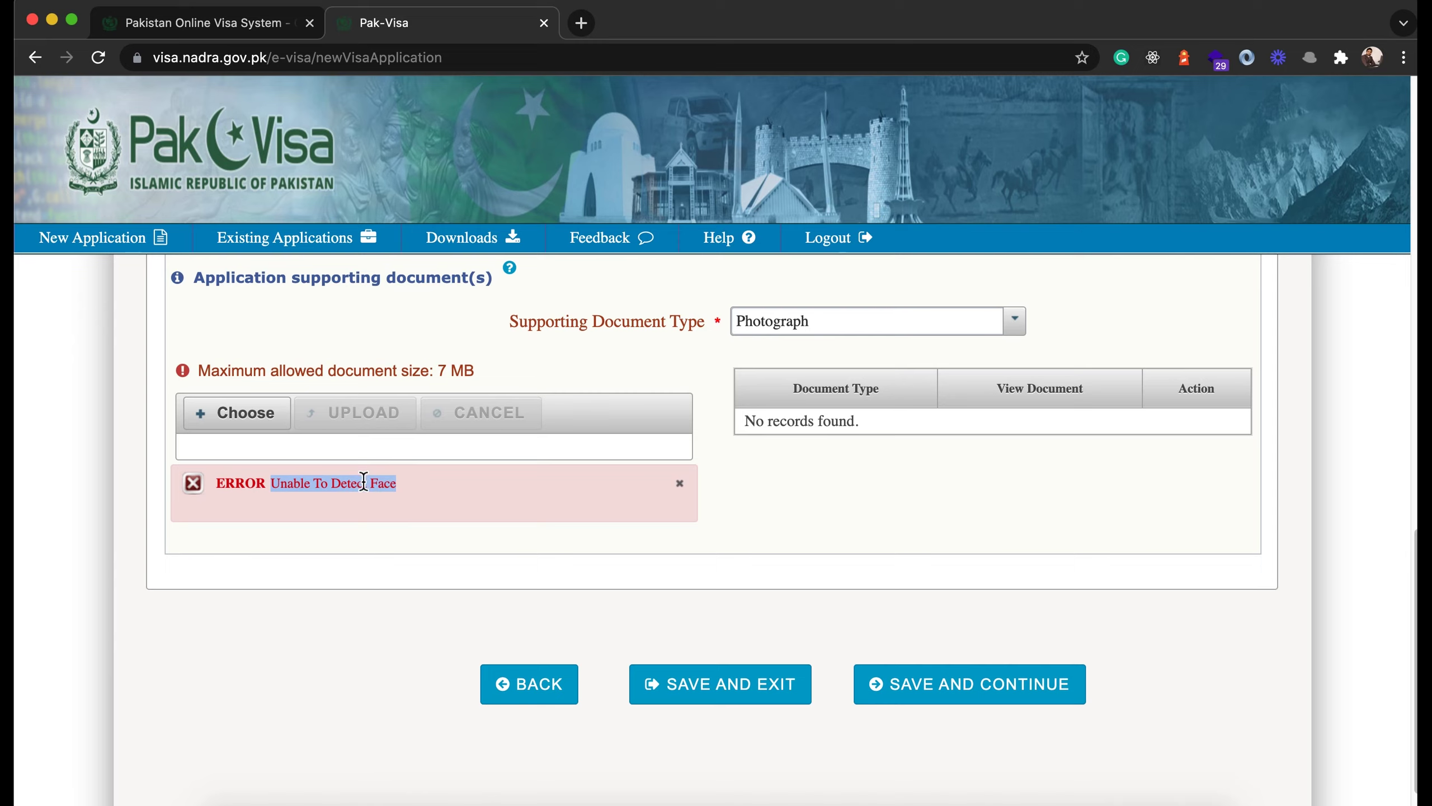
{"action": "left_click", "coordinate": [401, 489]}
{"action": "triple_click", "coordinate": [402, 486]}
{"action": "left_click", "coordinate": [468, 517]}
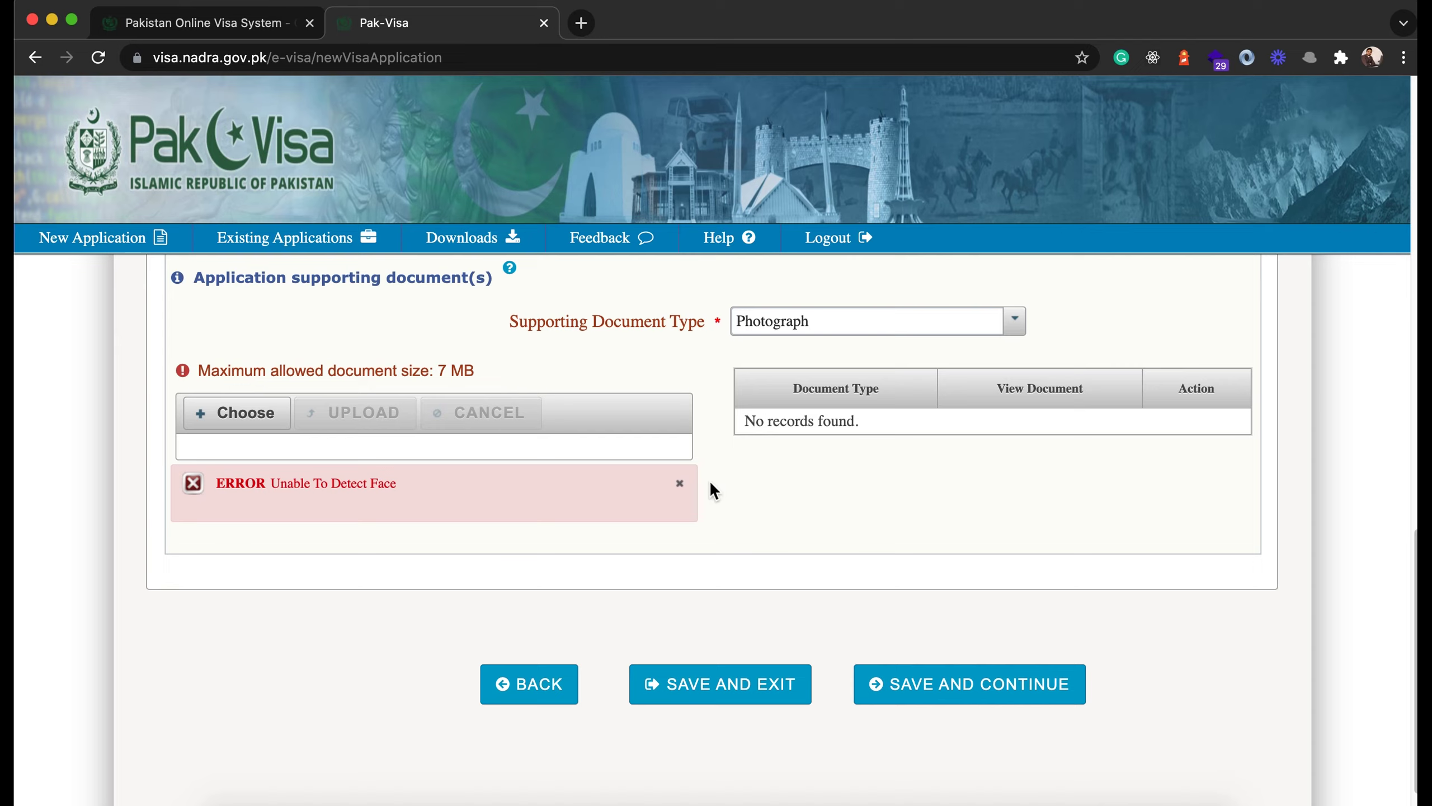
Step: Dismiss the error and upload the WhatsApp image as the Photograph
{"action": "left_click", "coordinate": [679, 484]}
{"action": "left_click", "coordinate": [244, 418]}
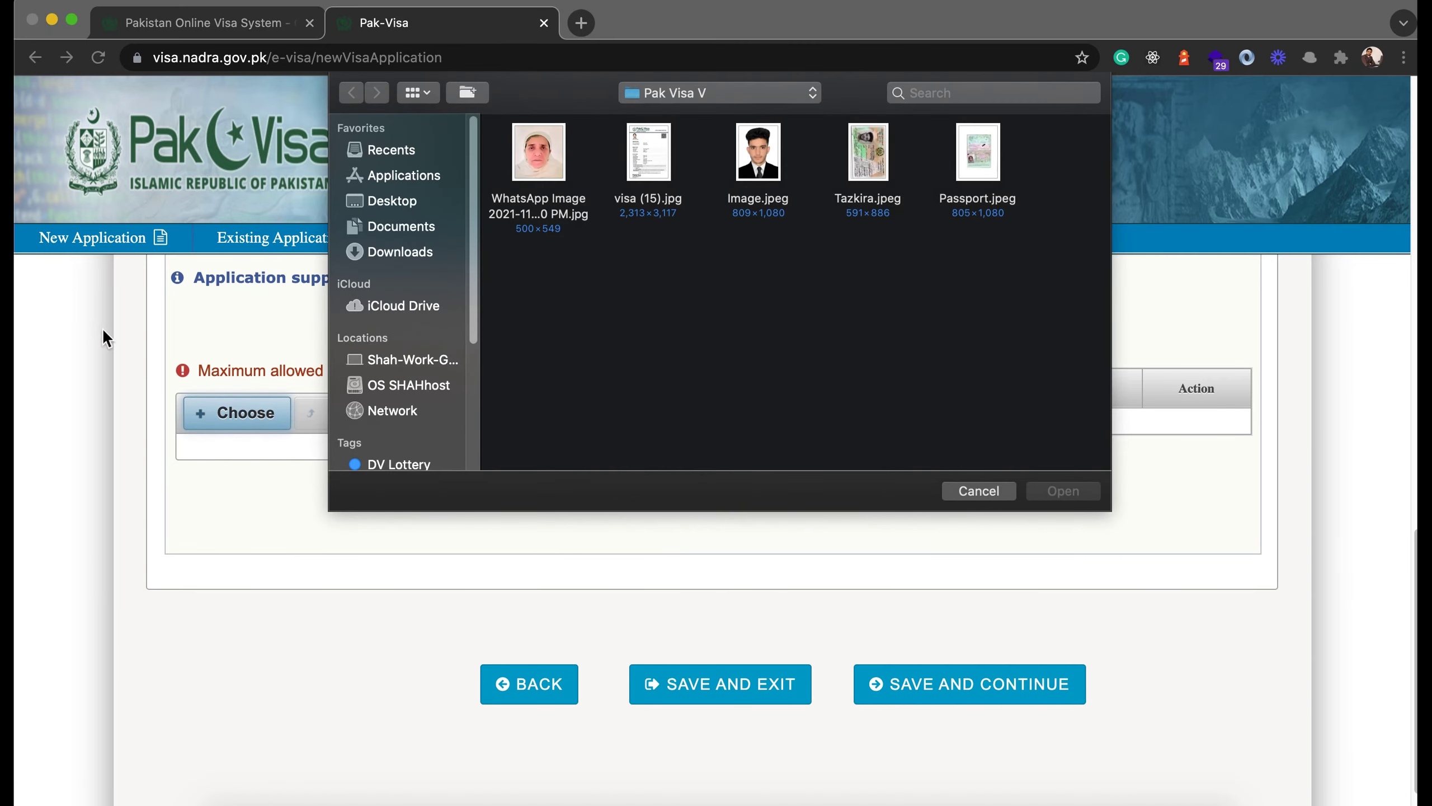
{"action": "left_click", "coordinate": [542, 158]}
{"action": "left_click", "coordinate": [1064, 490]}
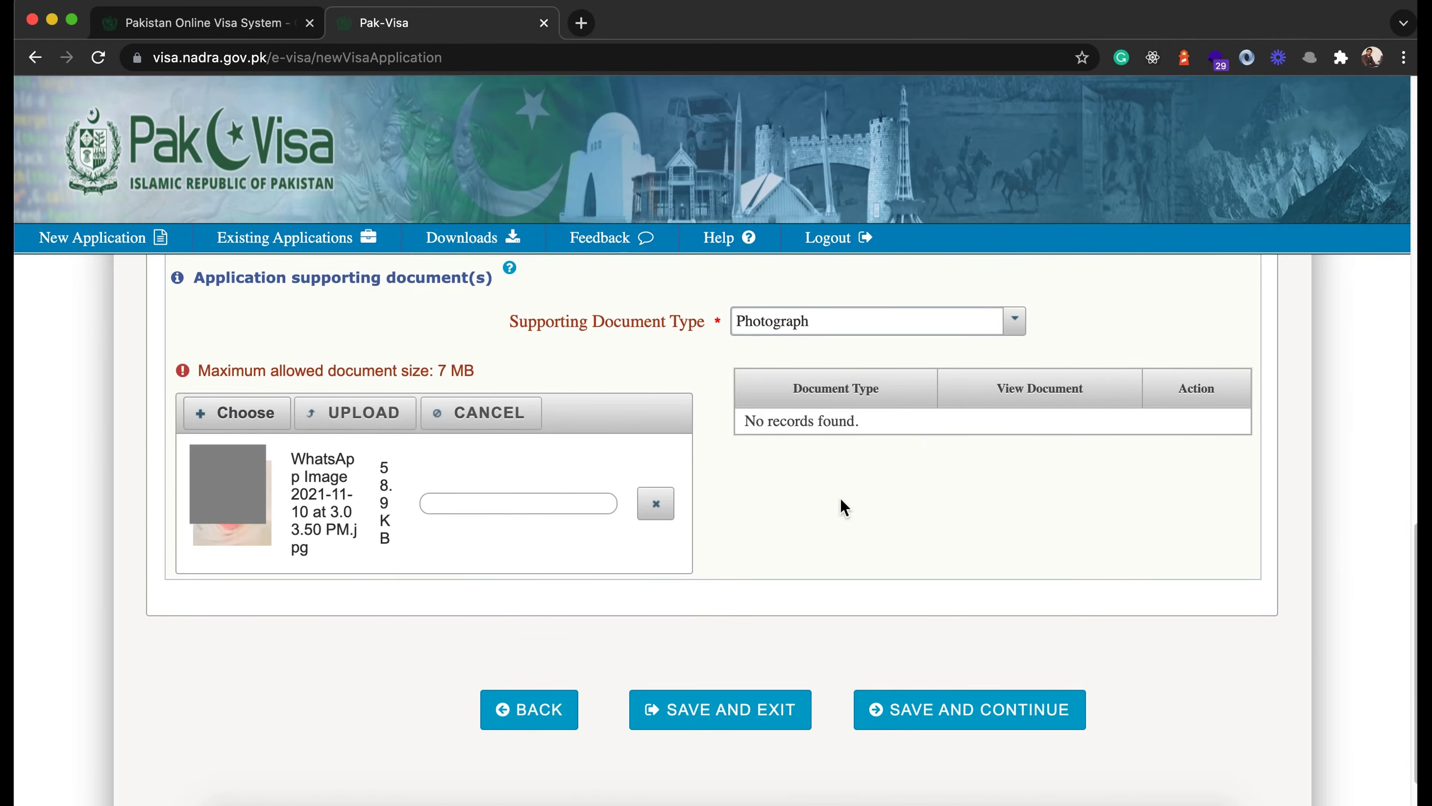
{"action": "left_click", "coordinate": [354, 414]}
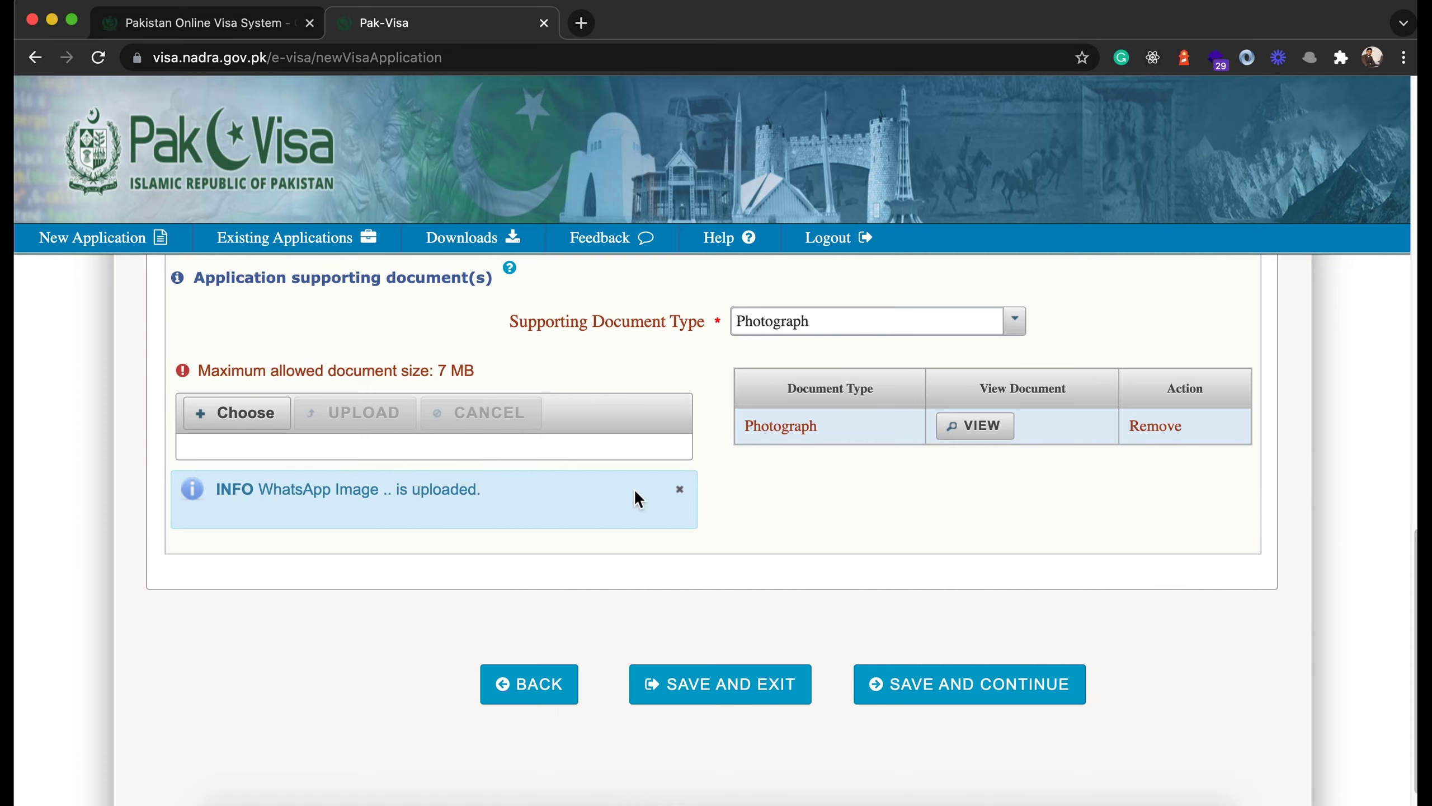
{"action": "left_click_drag", "start_coordinate": [400, 489], "coordinate": [480, 489]}
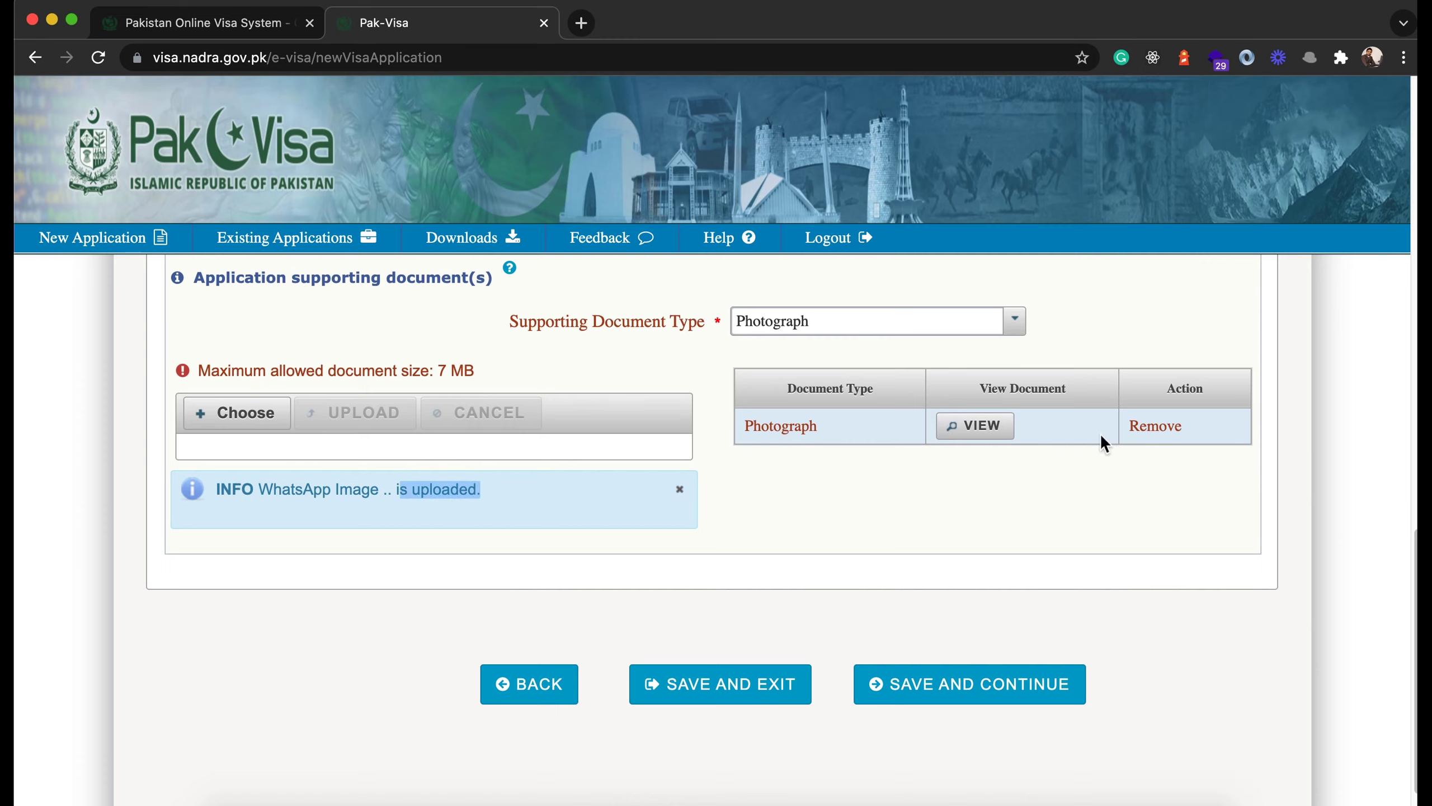
{"action": "left_click", "coordinate": [939, 505]}
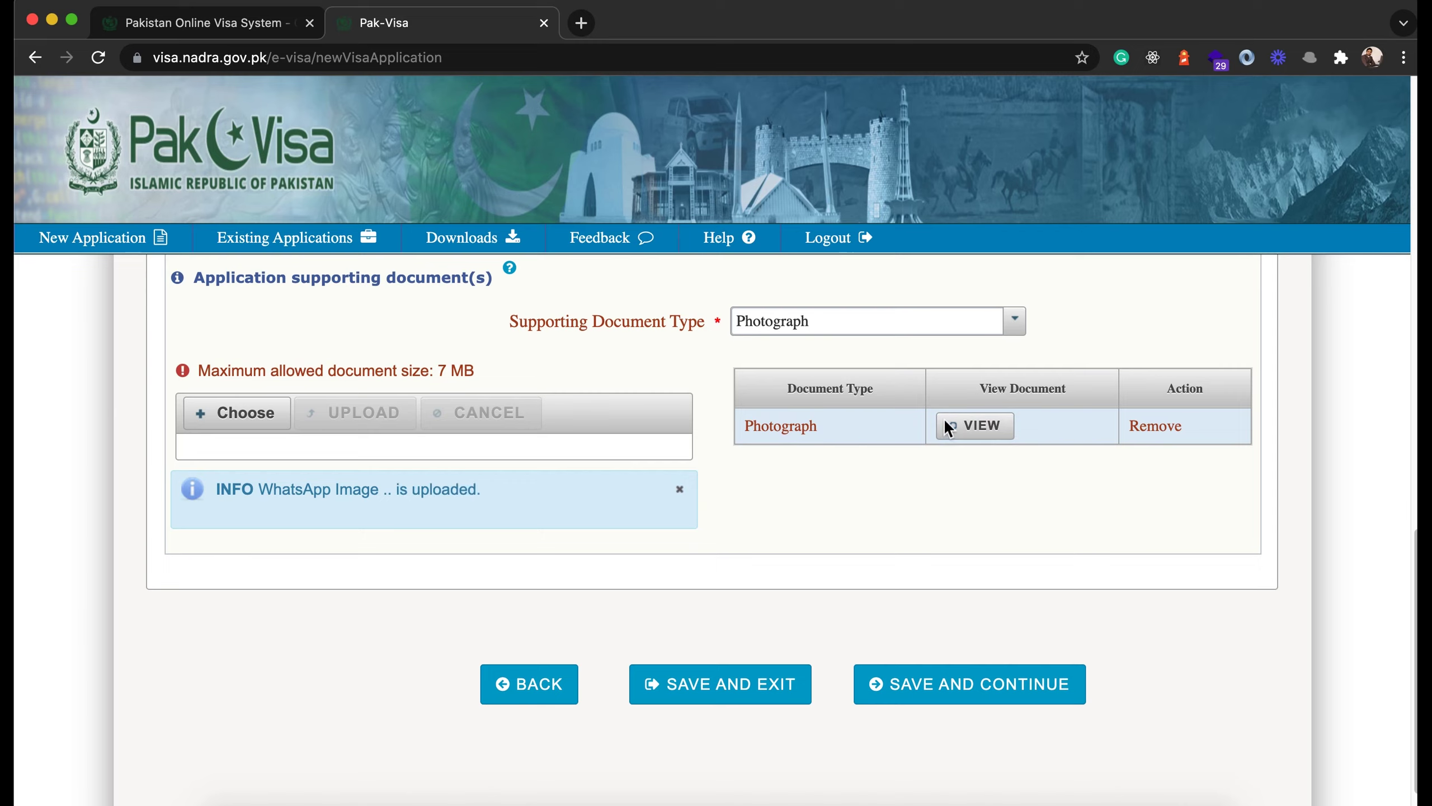
Step: Upload Passport.jpeg with the document type set to Passport
{"action": "left_click", "coordinate": [838, 327]}
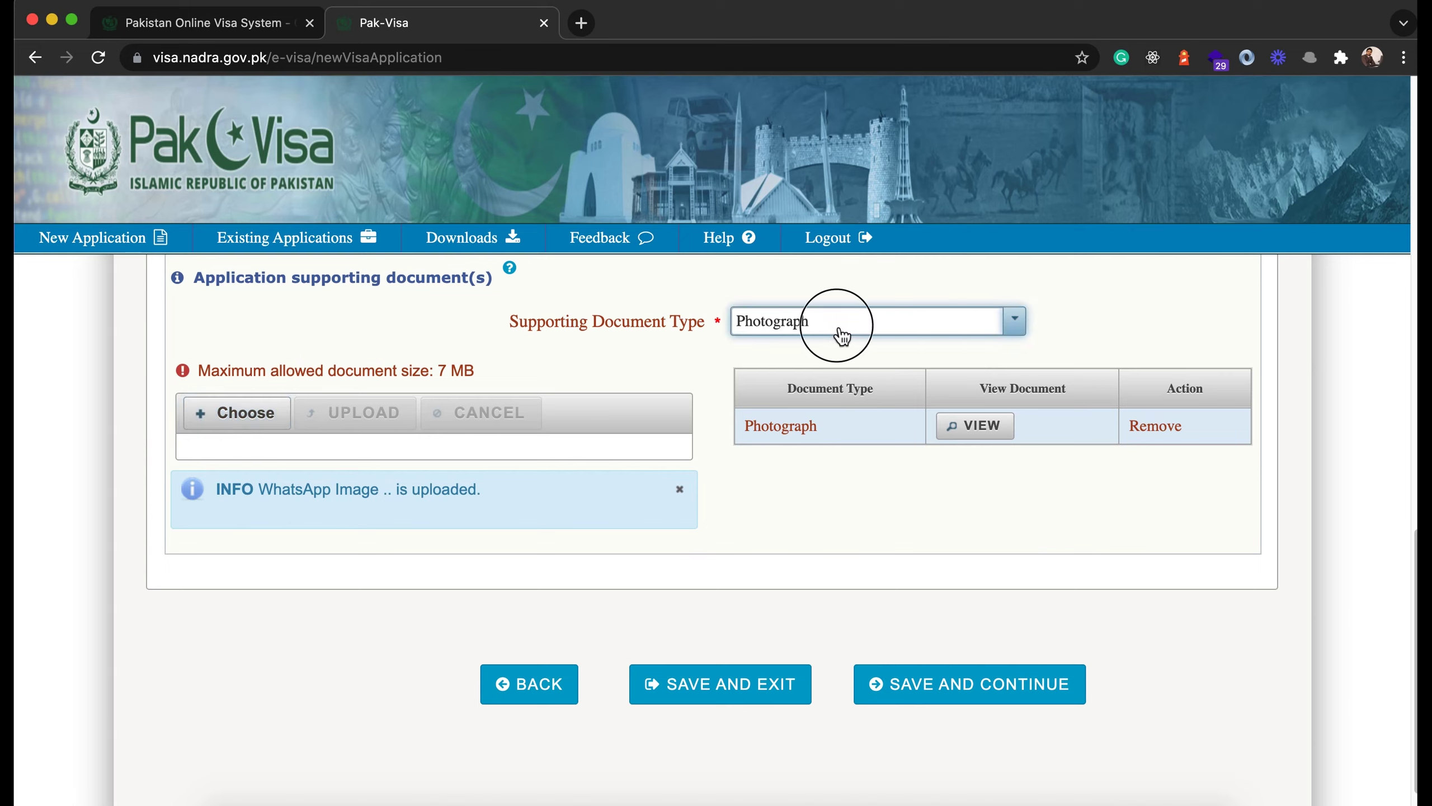
{"action": "left_click", "coordinate": [789, 429]}
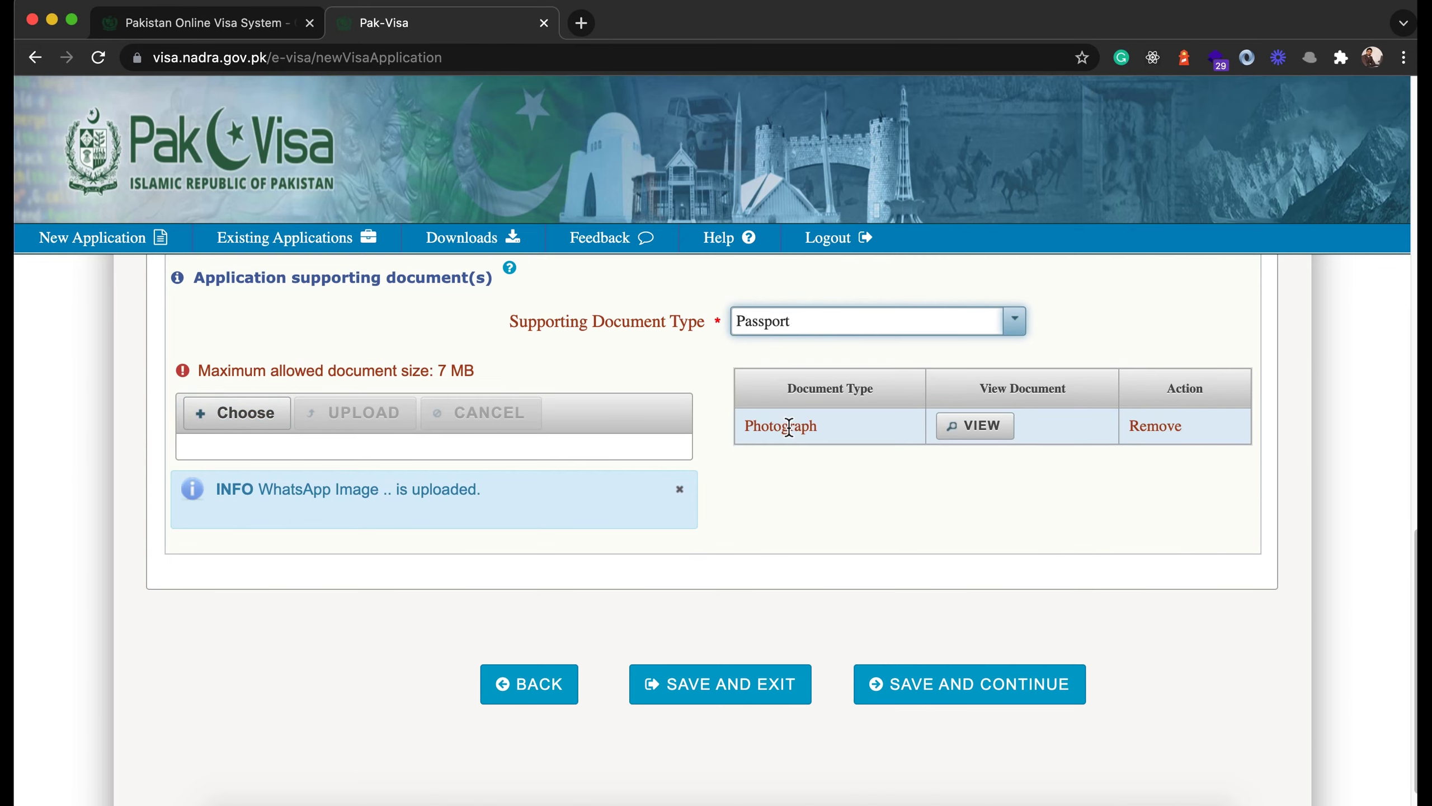
{"action": "left_click", "coordinate": [234, 420]}
{"action": "left_click", "coordinate": [971, 150]}
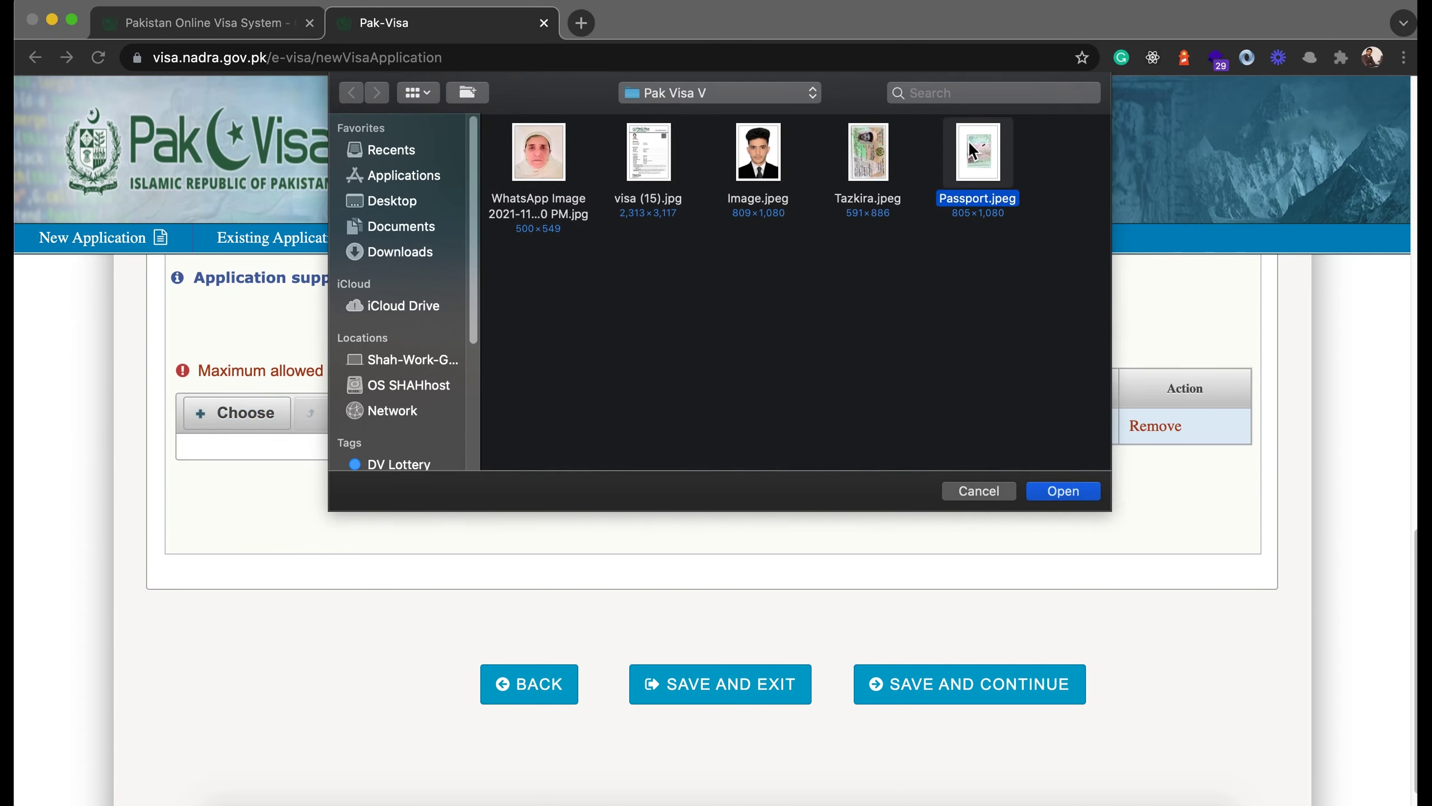
{"action": "left_click", "coordinate": [1069, 492]}
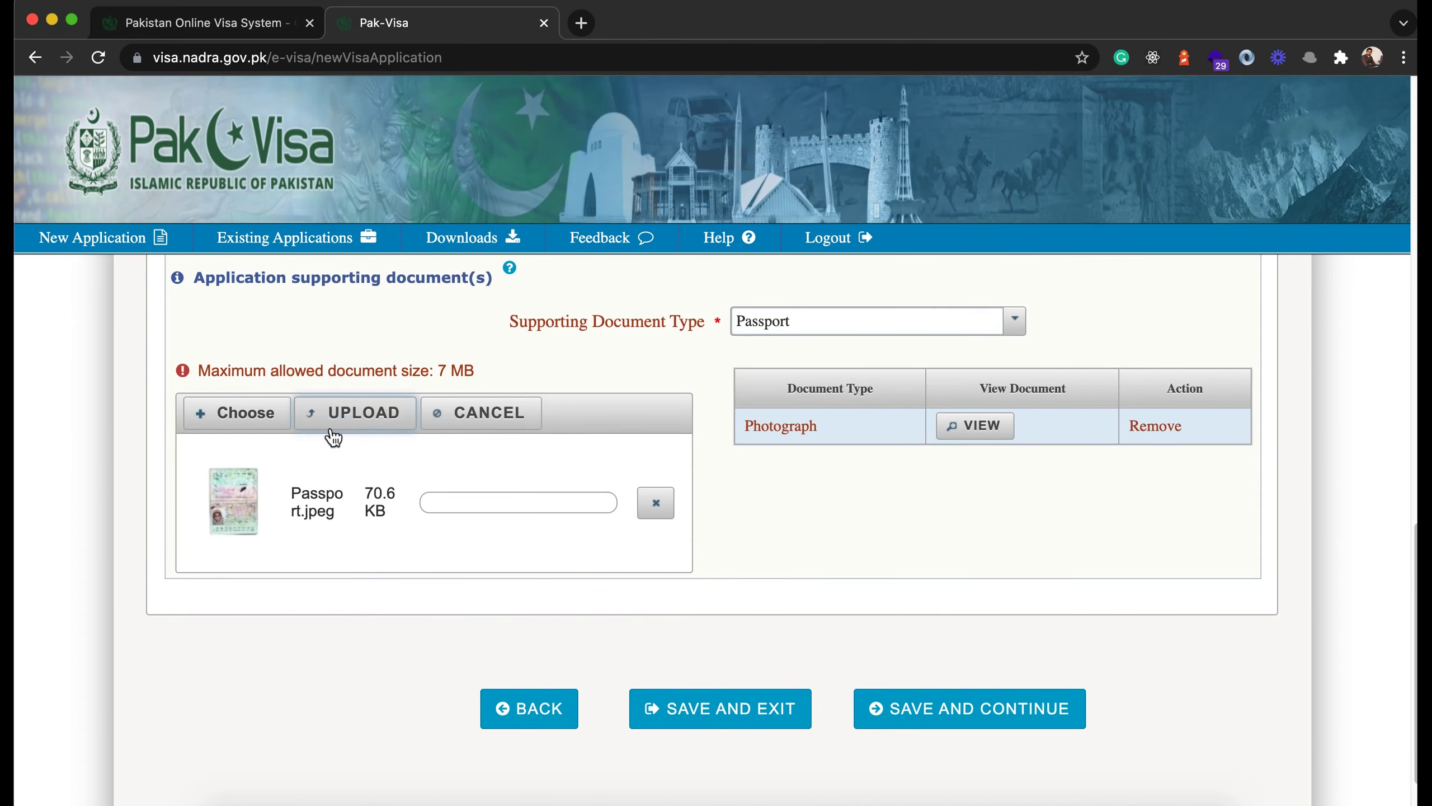
{"action": "left_click", "coordinate": [352, 413]}
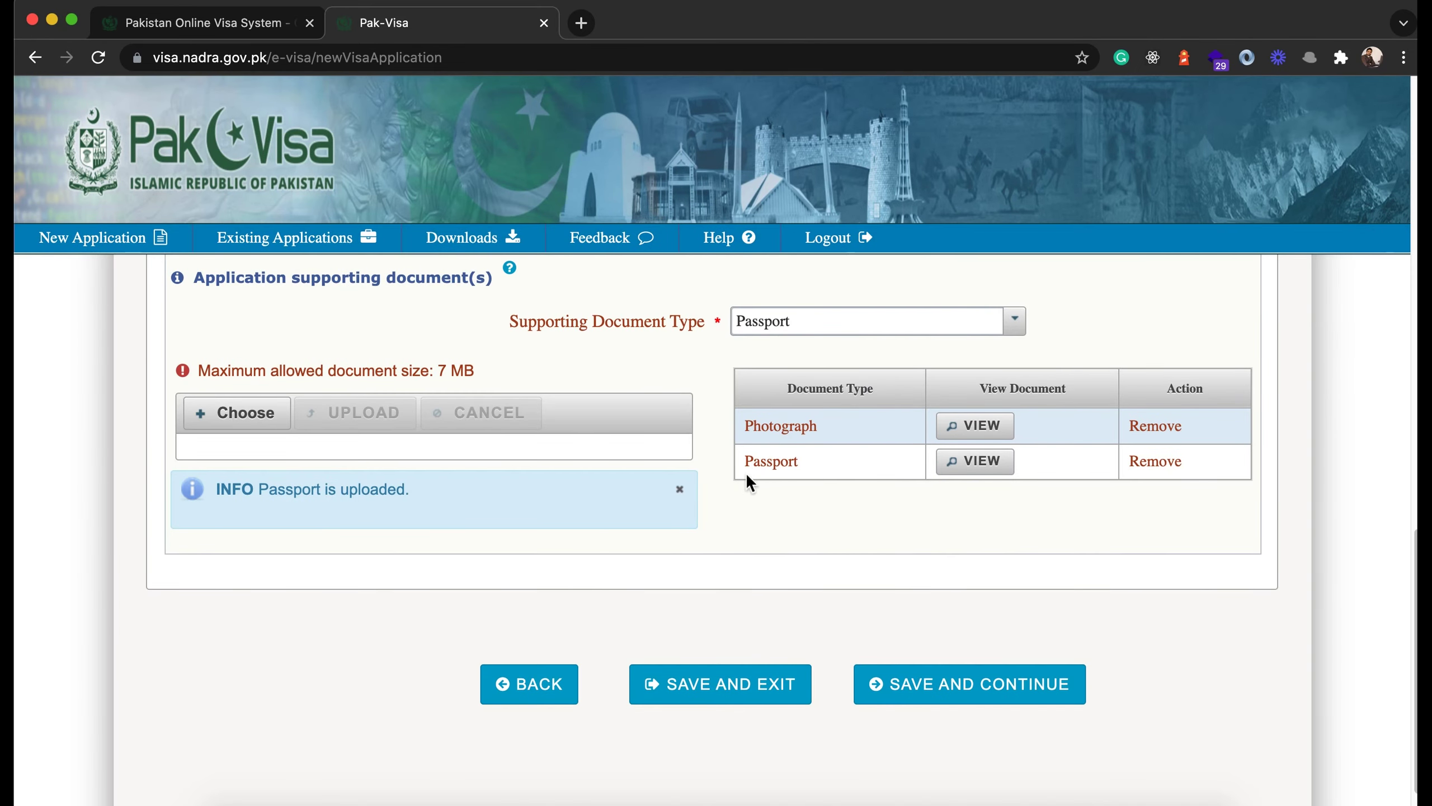
Step: Upload Tazkira.jpeg as an Origin Card document and save the Documents step
{"action": "left_click", "coordinate": [901, 325]}
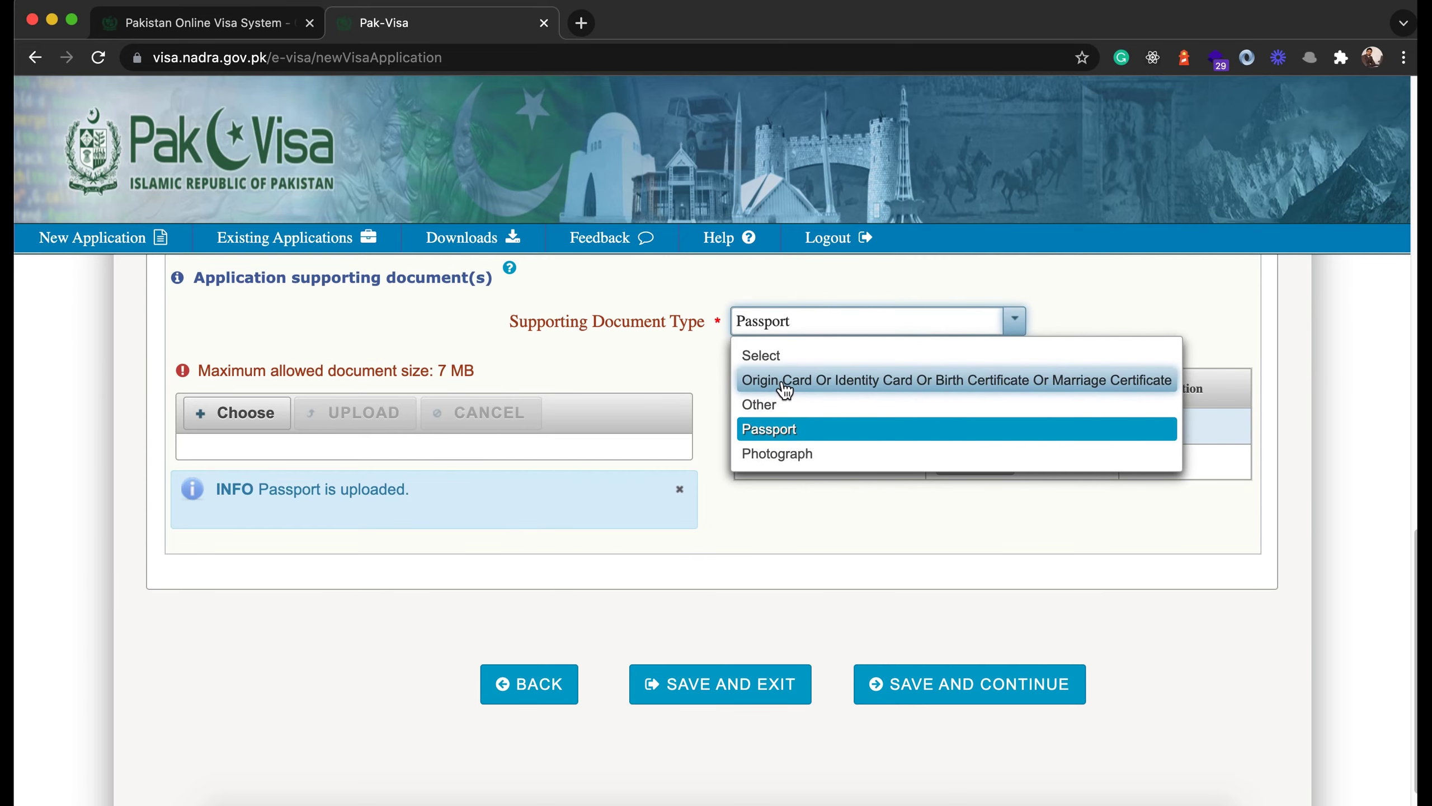
{"action": "left_click", "coordinate": [957, 387]}
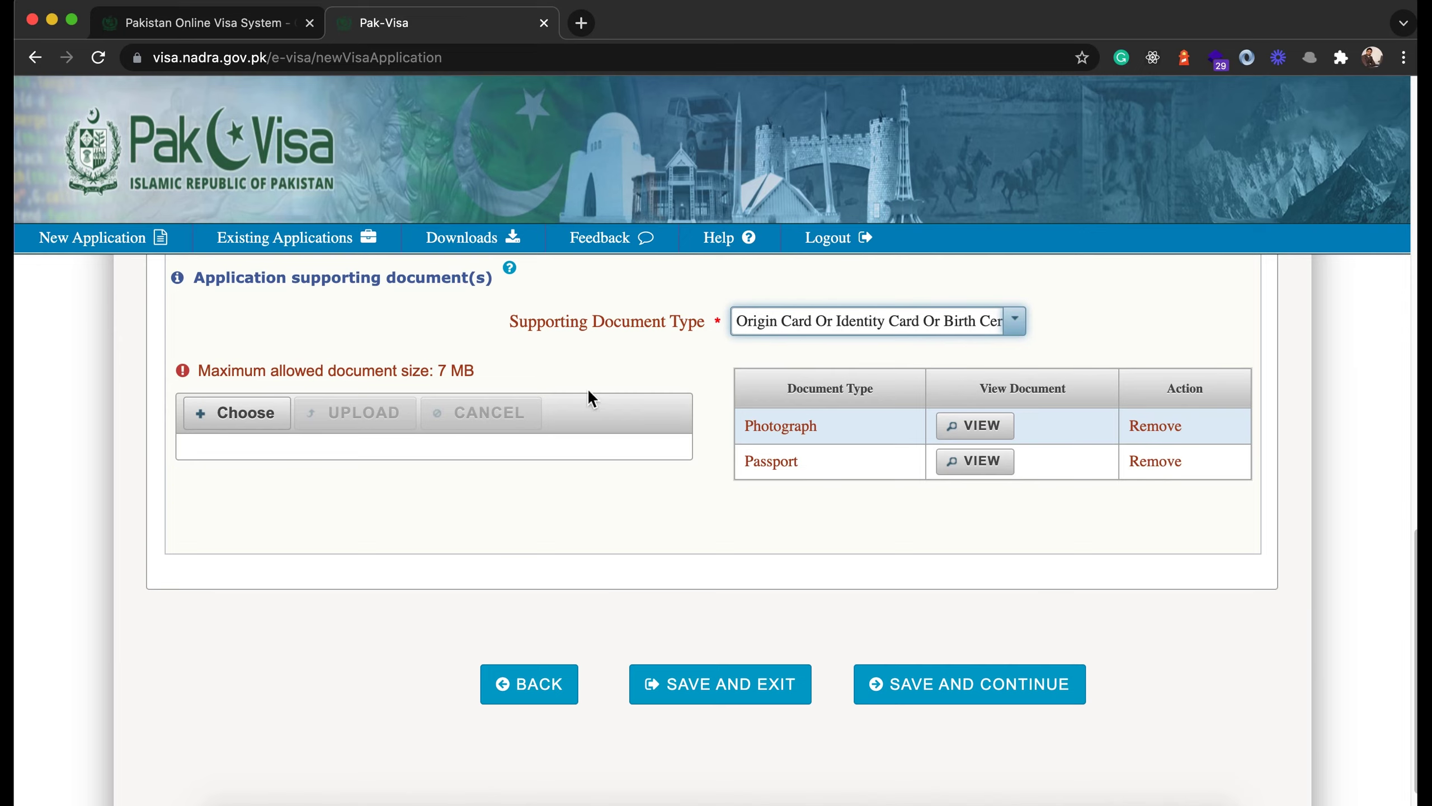
{"action": "left_click", "coordinate": [236, 413]}
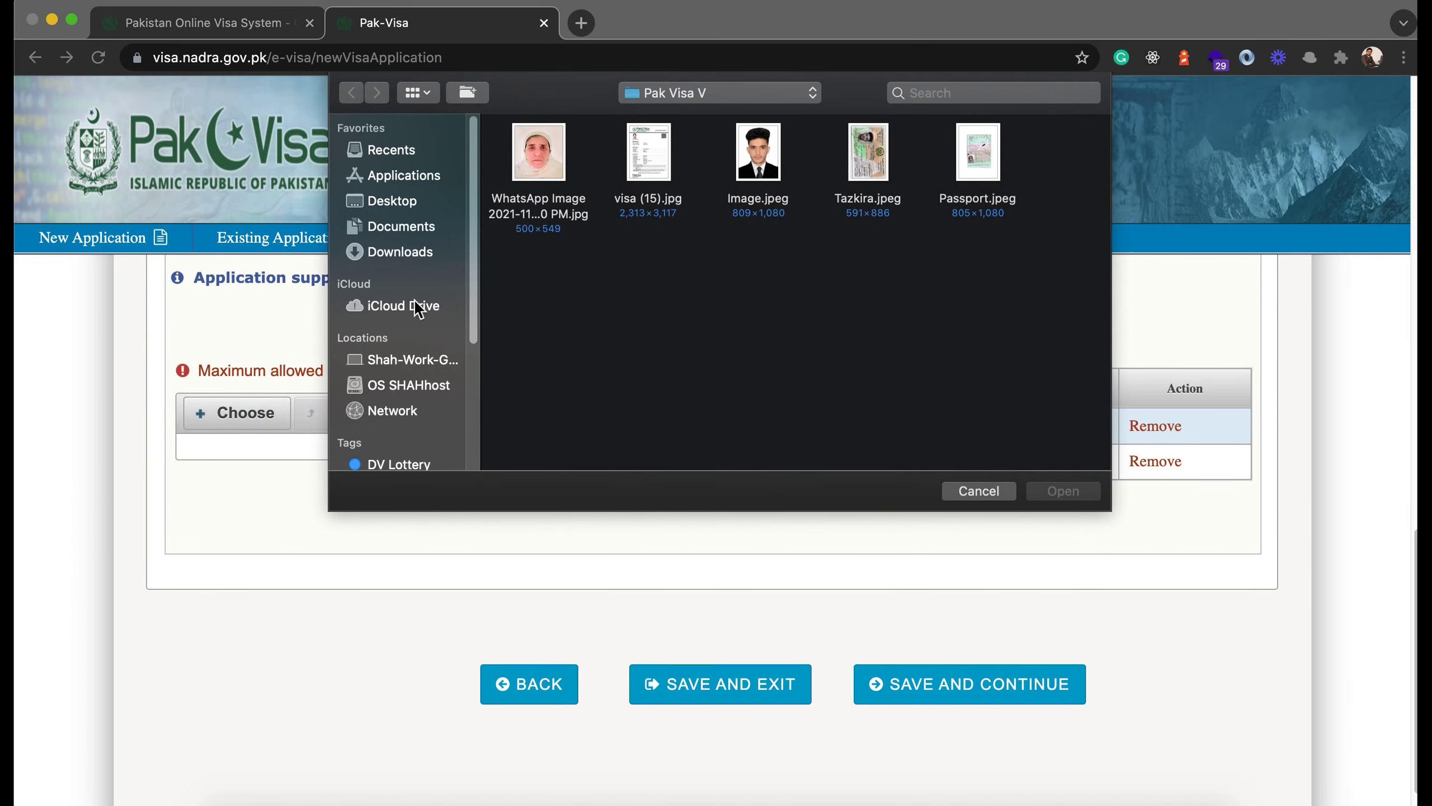
{"action": "left_click", "coordinate": [861, 159]}
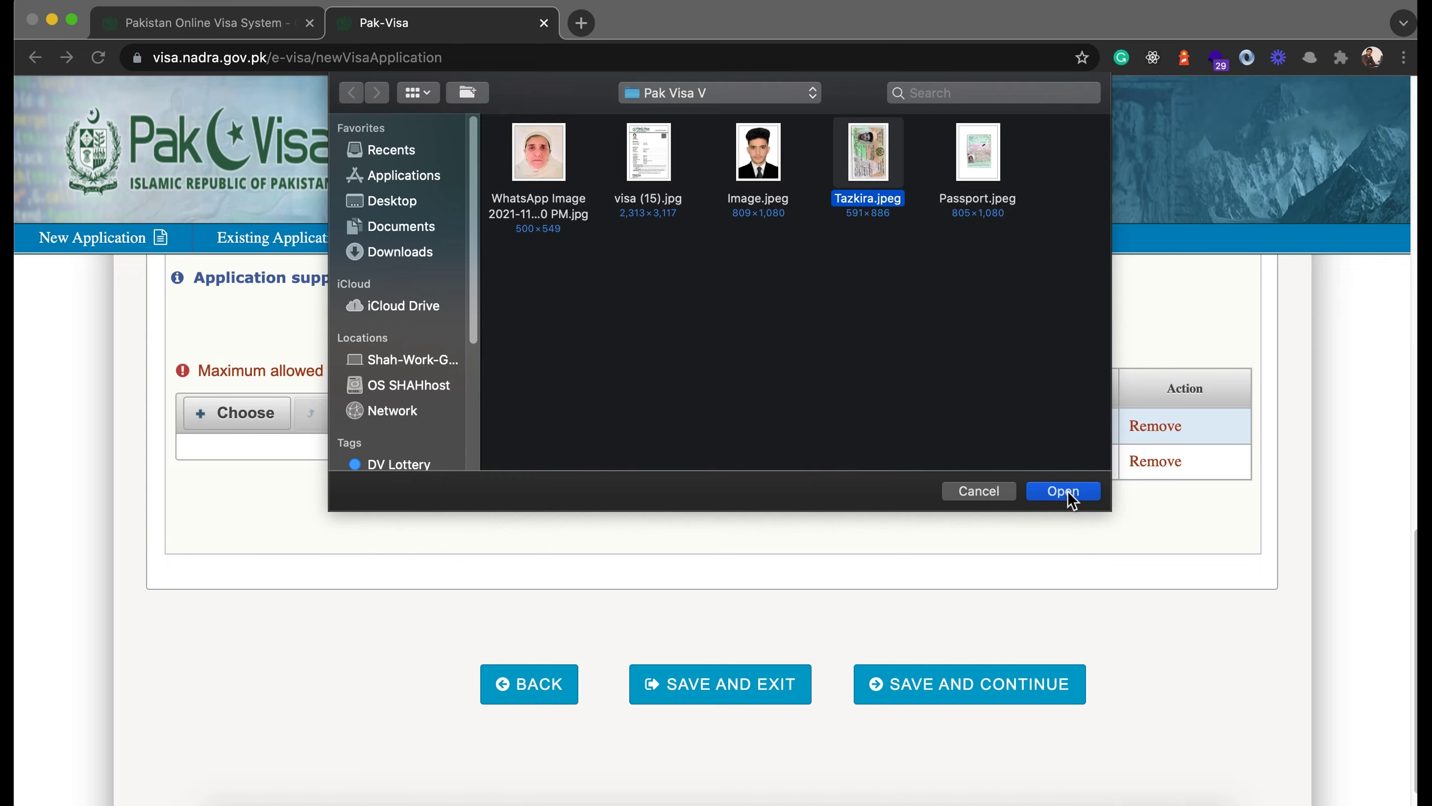
{"action": "left_click", "coordinate": [1063, 491]}
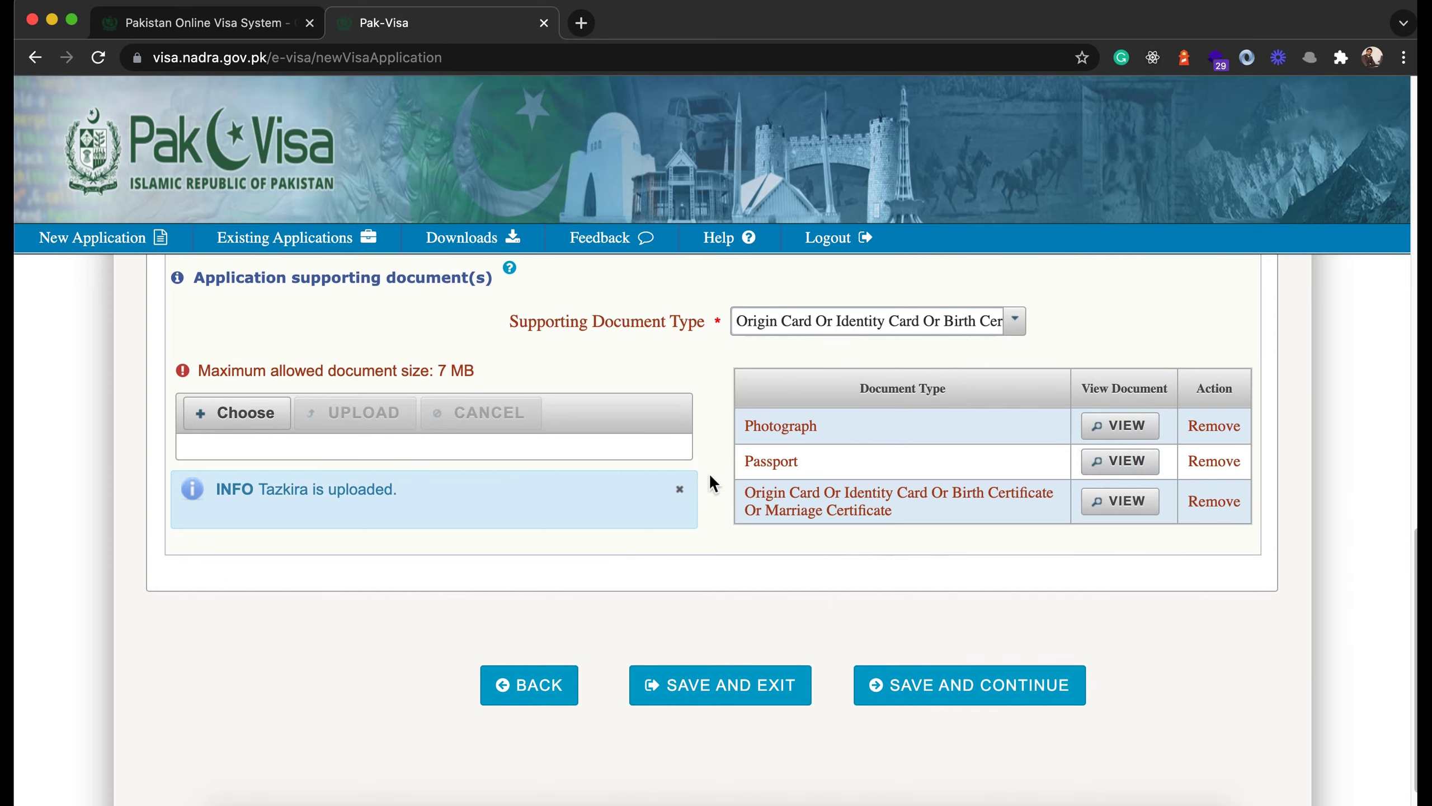
{"action": "scroll", "coordinate": [692, 482], "scroll_direction": "up", "scroll_amount": 10}
{"action": "scroll", "coordinate": [692, 481], "scroll_direction": "down", "scroll_amount": 11}
{"action": "left_click", "coordinate": [961, 636]}
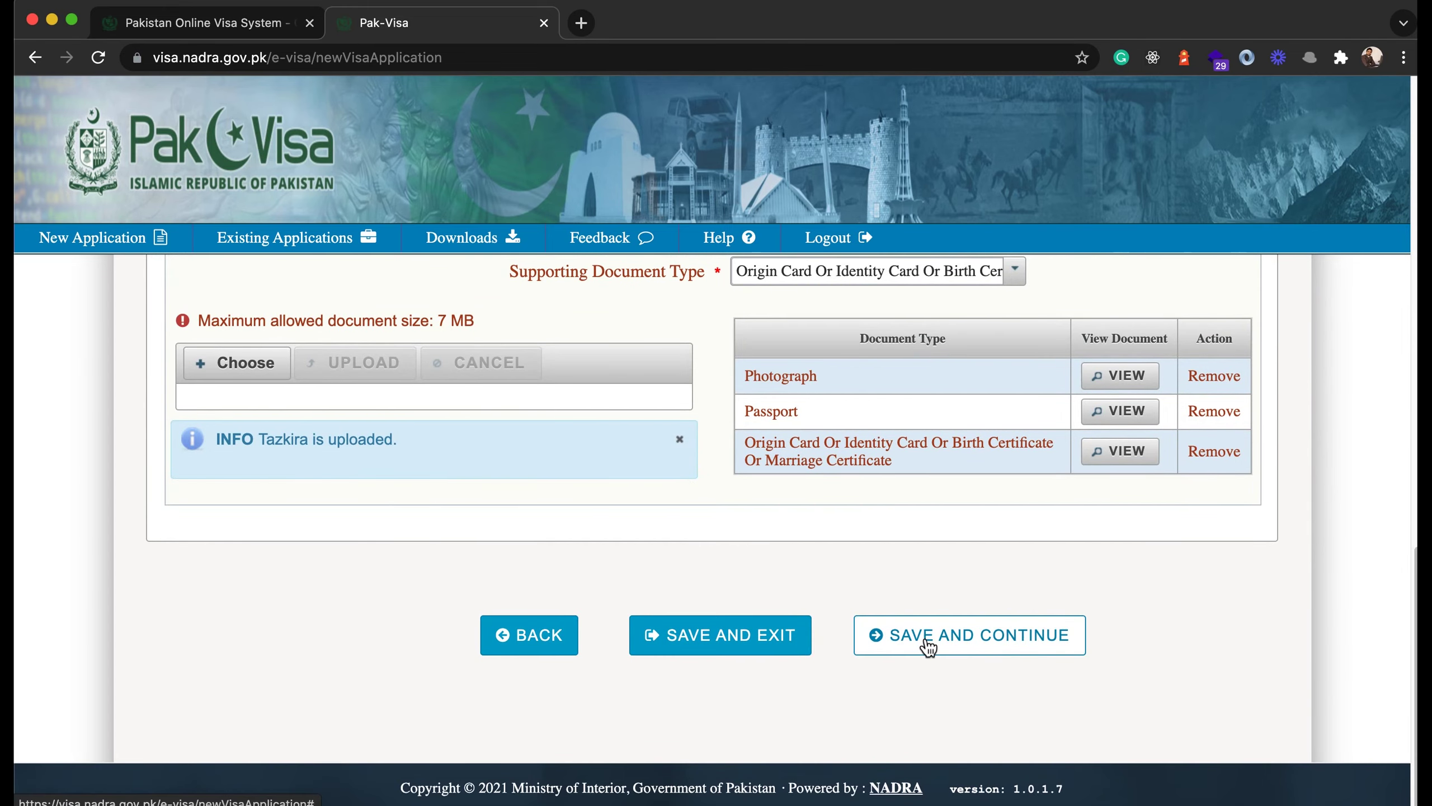
{"action": "left_click", "coordinate": [927, 642]}
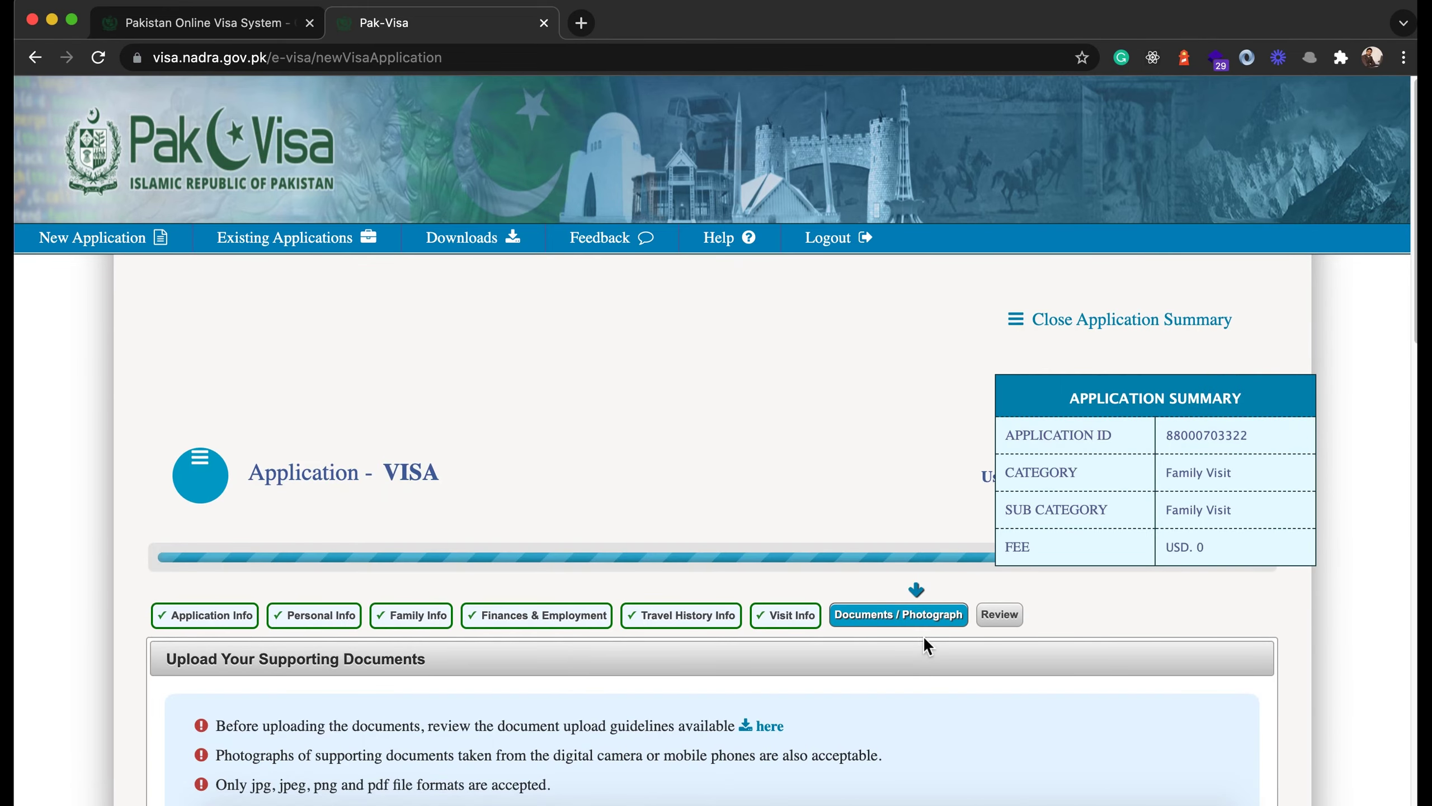
{"action": "scroll", "coordinate": [866, 654], "scroll_direction": "down", "scroll_amount": 10}
{"action": "scroll", "coordinate": [648, 564], "scroll_direction": "down", "scroll_amount": 5}
{"action": "scroll", "coordinate": [594, 502], "scroll_direction": "up", "scroll_amount": 6}
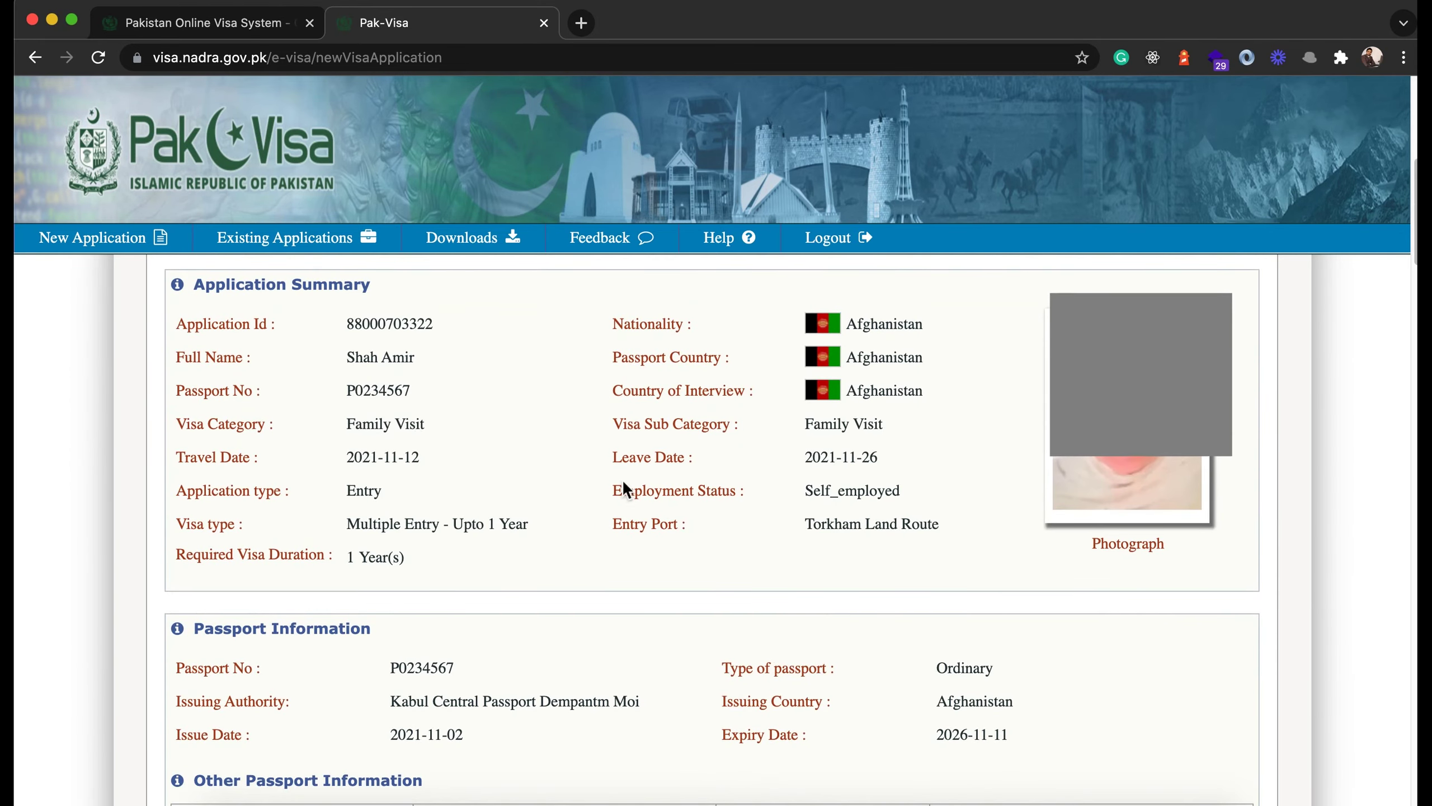
{"action": "scroll", "coordinate": [579, 422], "scroll_direction": "up", "scroll_amount": 1}
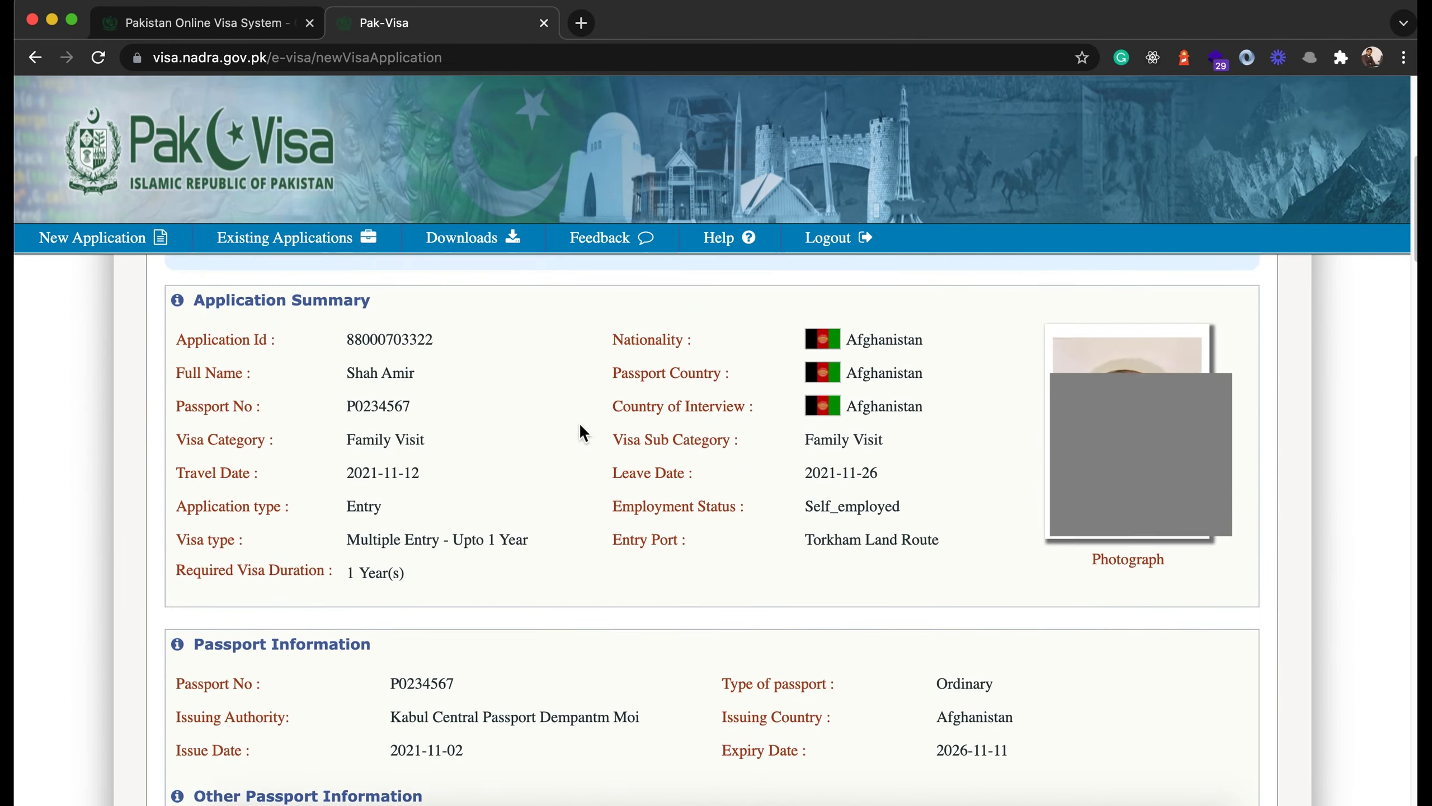
{"action": "scroll", "coordinate": [580, 421], "scroll_direction": "up", "scroll_amount": 3}
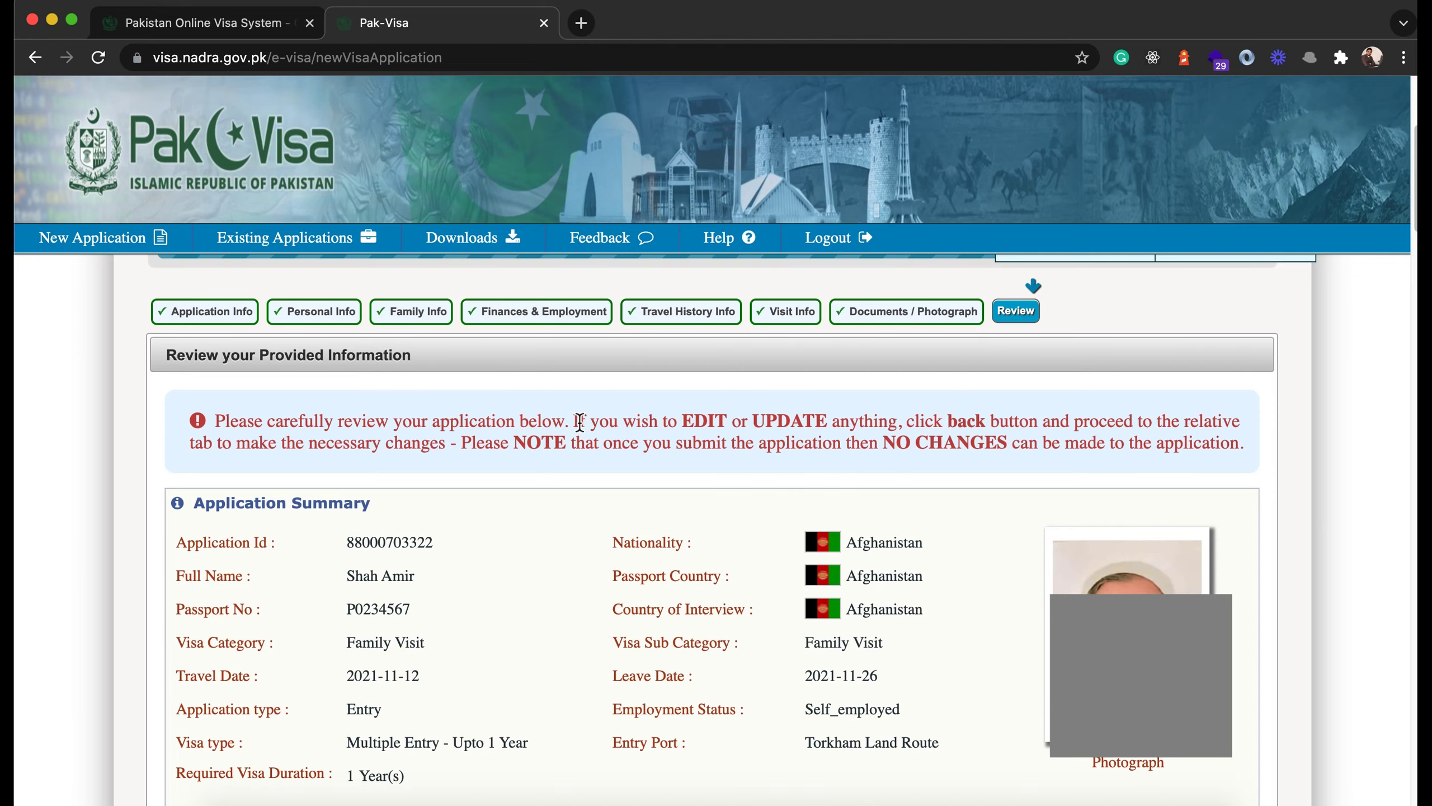
{"action": "scroll", "coordinate": [667, 552], "scroll_direction": "down", "scroll_amount": 3}
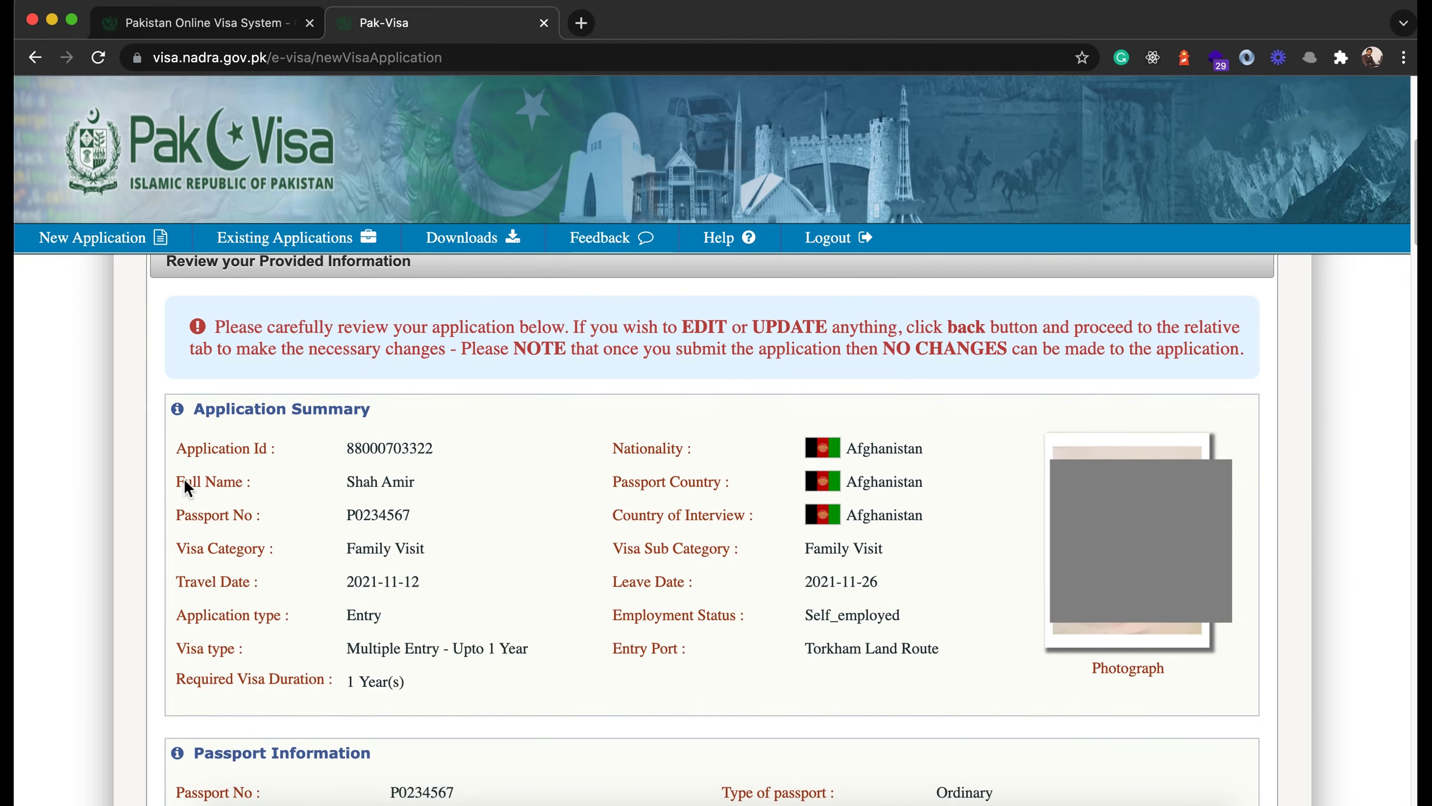
{"action": "left_click_drag", "start_coordinate": [188, 447], "coordinate": [968, 665]}
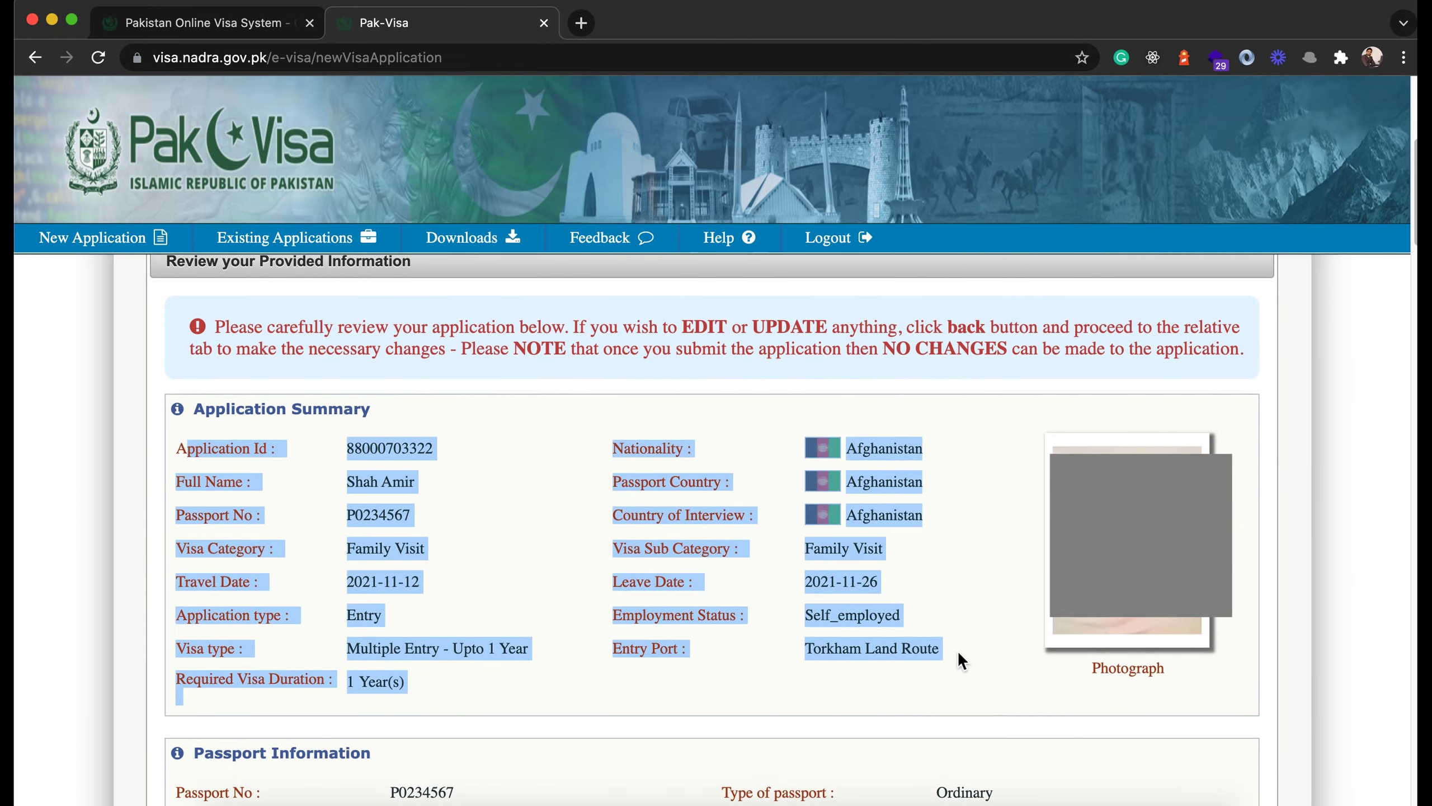
{"action": "left_click", "coordinate": [943, 580]}
{"action": "scroll", "coordinate": [662, 573], "scroll_direction": "down", "scroll_amount": 4}
{"action": "scroll", "coordinate": [620, 564], "scroll_direction": "down", "scroll_amount": 3}
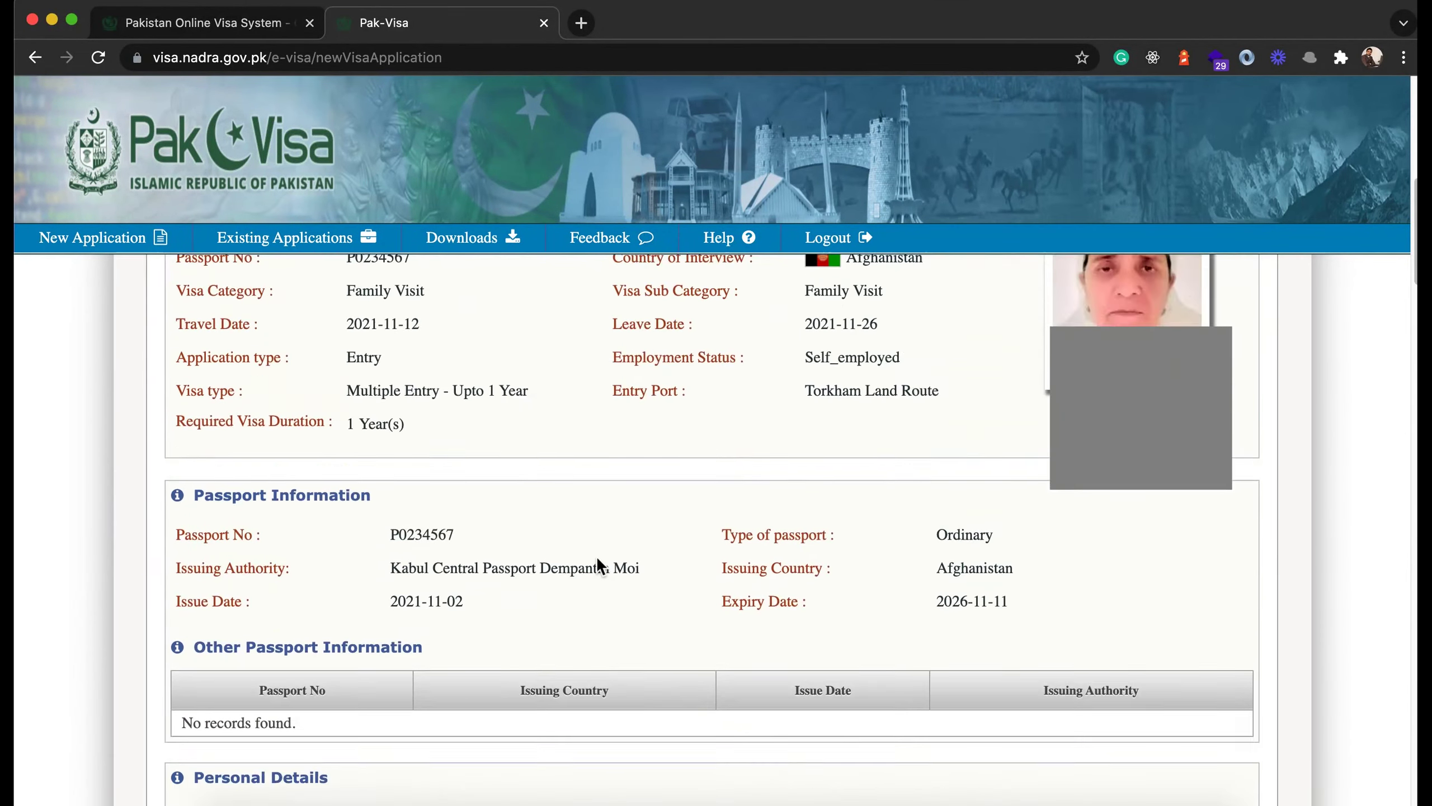
{"action": "scroll", "coordinate": [558, 543], "scroll_direction": "up", "scroll_amount": 5}
{"action": "left_click_drag", "start_coordinate": [348, 418], "coordinate": [490, 417]}
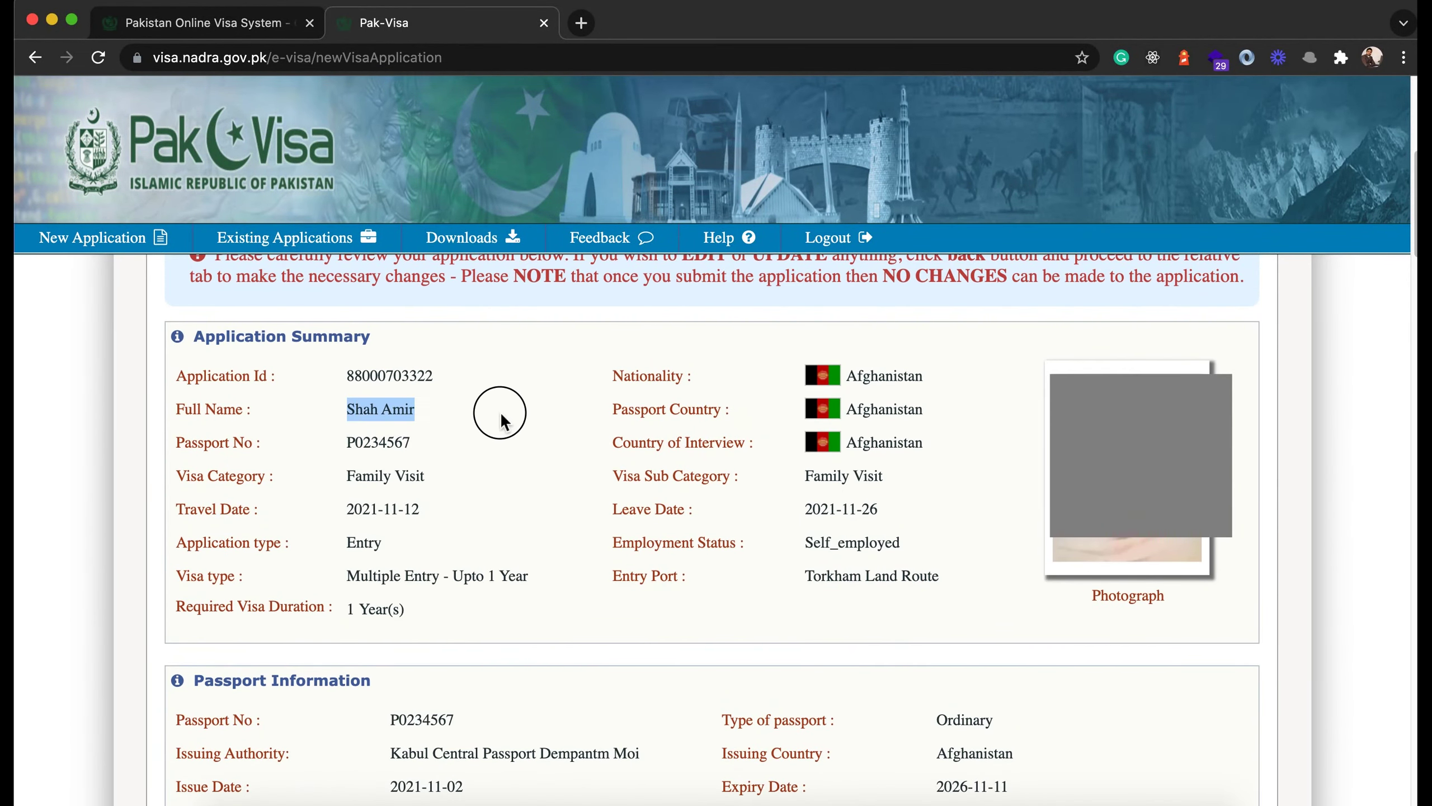
{"action": "left_click_drag", "start_coordinate": [357, 446], "coordinate": [523, 458]}
{"action": "left_click_drag", "start_coordinate": [364, 477], "coordinate": [916, 522]}
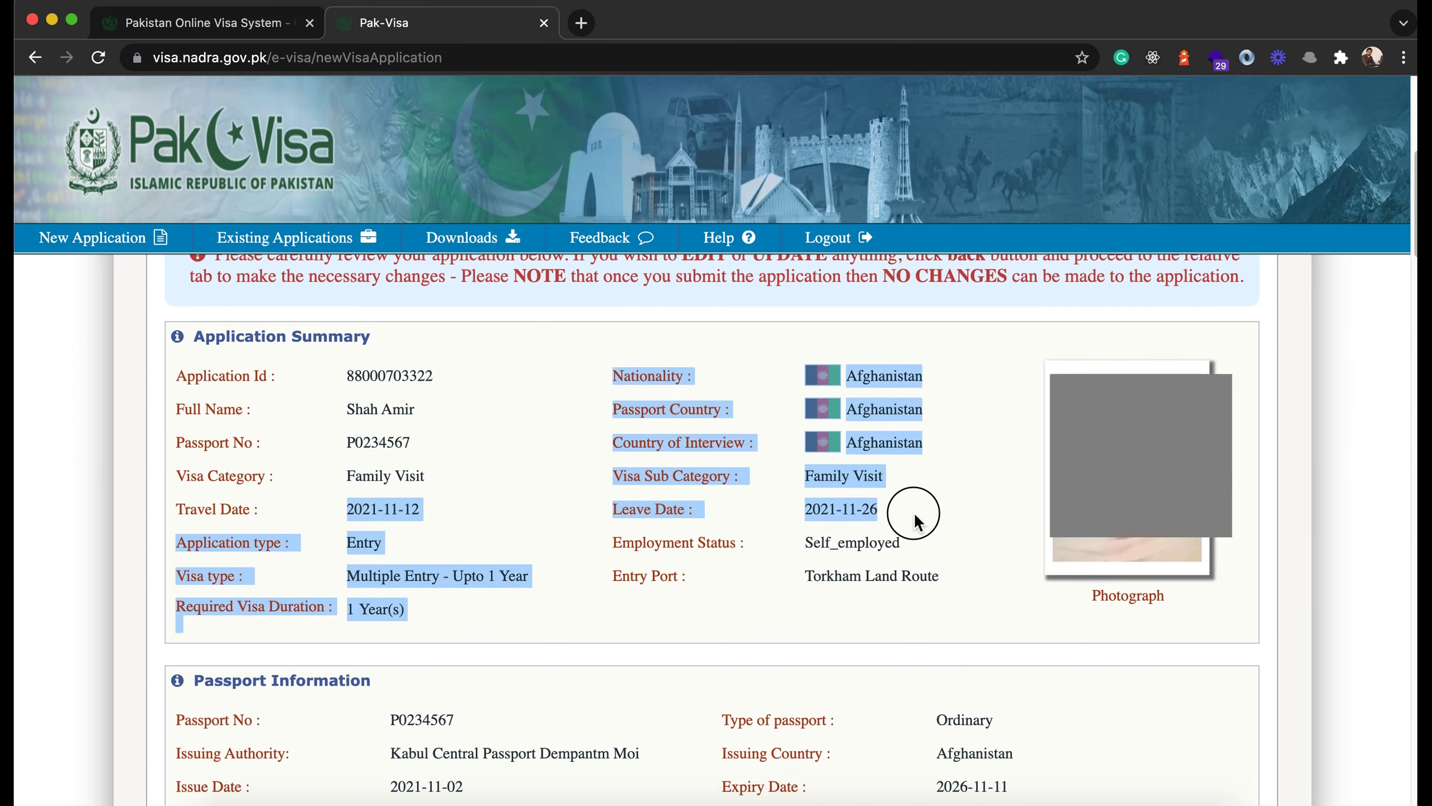
{"action": "left_click", "coordinate": [905, 532]}
{"action": "scroll", "coordinate": [835, 551], "scroll_direction": "down", "scroll_amount": 1}
{"action": "left_click_drag", "start_coordinate": [822, 511], "coordinate": [883, 511]}
{"action": "scroll", "coordinate": [374, 516], "scroll_direction": "down", "scroll_amount": 5}
{"action": "left_click_drag", "start_coordinate": [407, 520], "coordinate": [558, 561]}
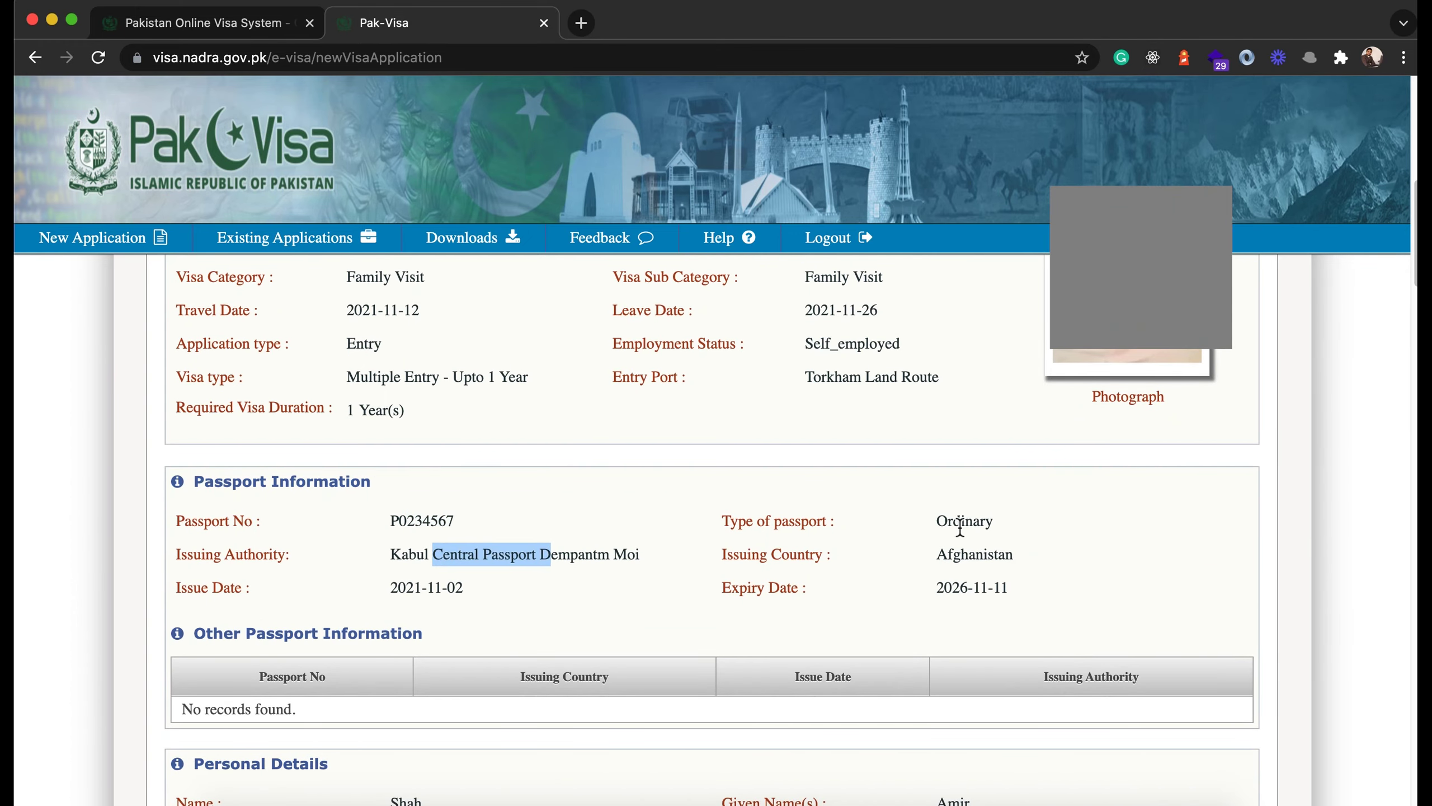
{"action": "left_click_drag", "start_coordinate": [405, 592], "coordinate": [1031, 604]}
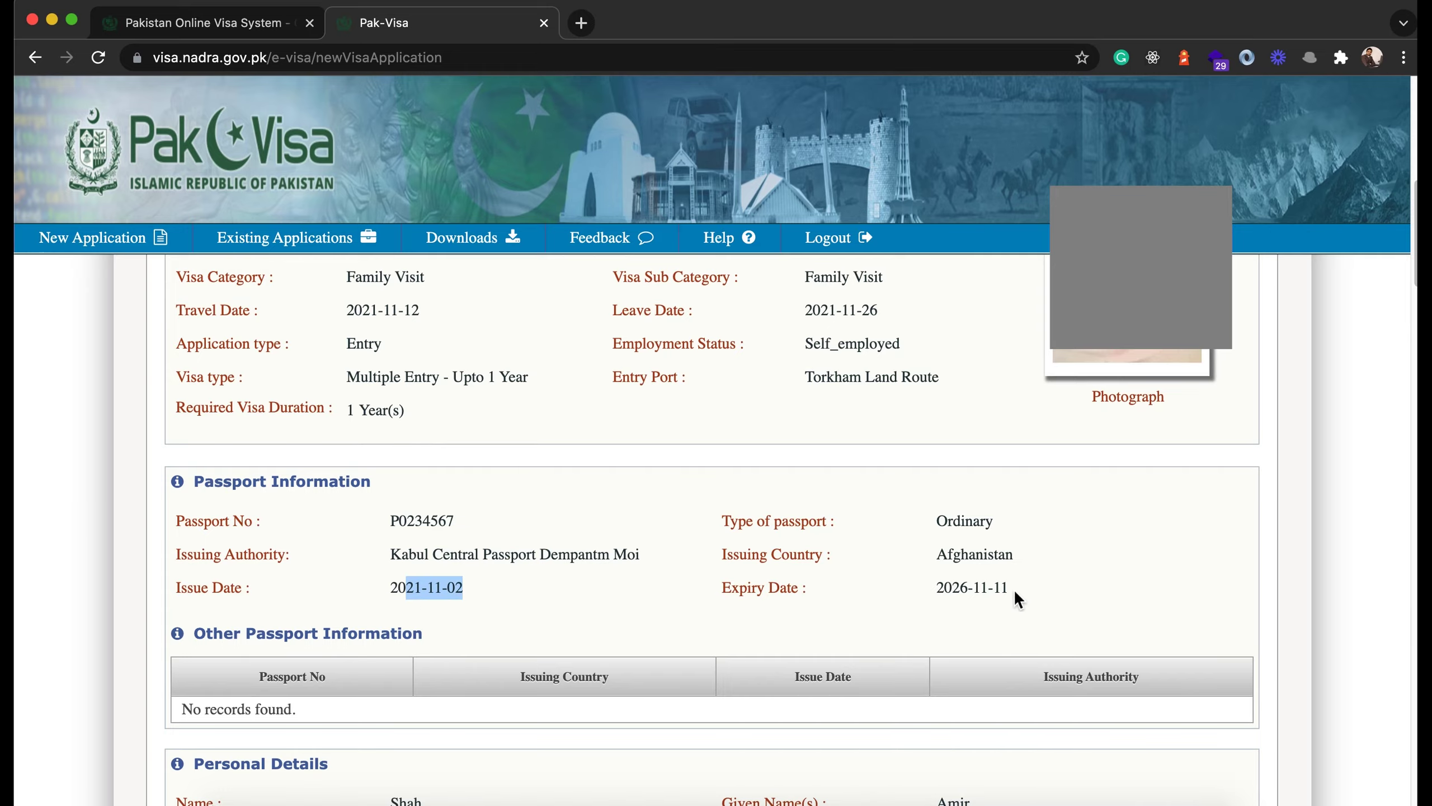
{"action": "scroll", "coordinate": [598, 632], "scroll_direction": "down", "scroll_amount": 10}
{"action": "scroll", "coordinate": [636, 579], "scroll_direction": "down", "scroll_amount": 20}
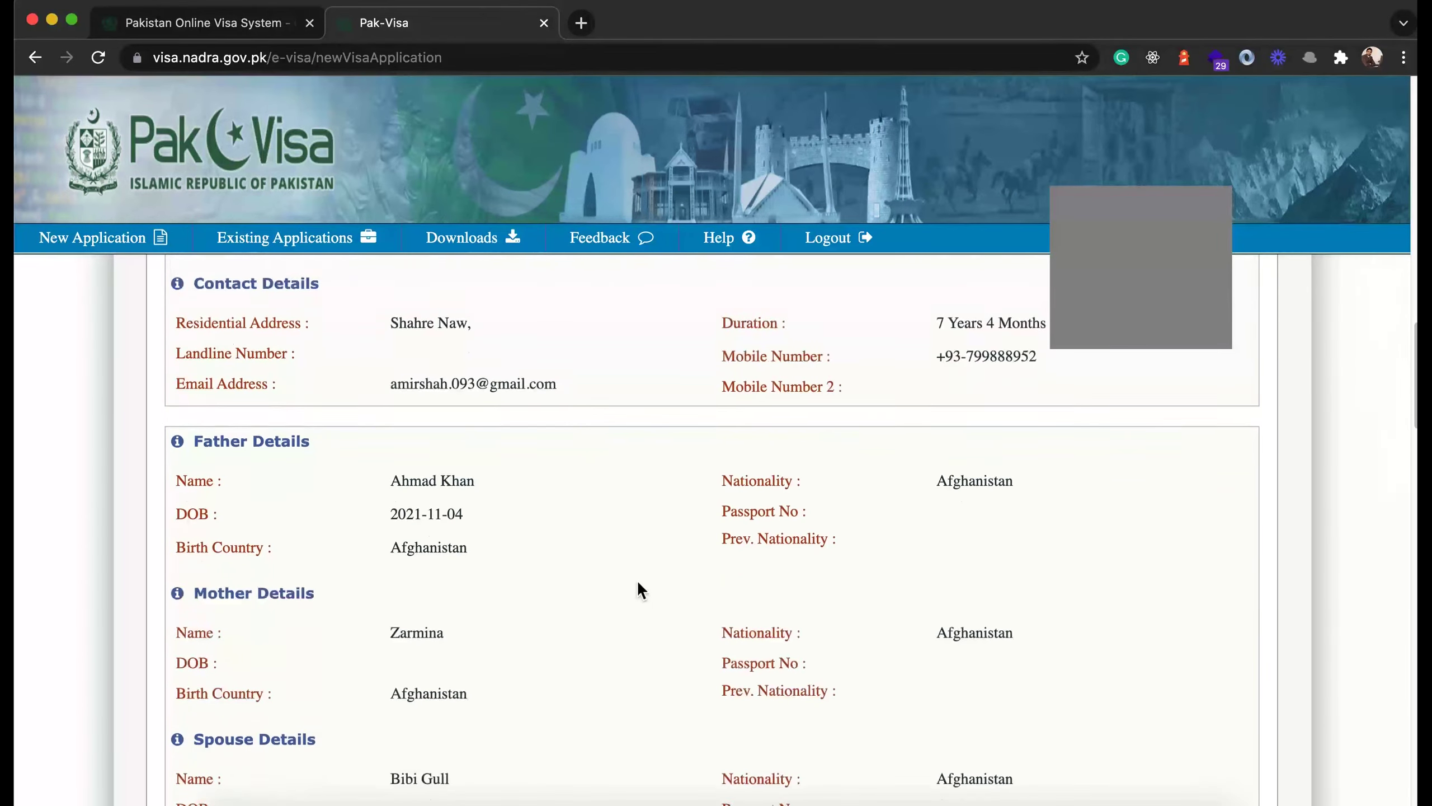
{"action": "scroll", "coordinate": [654, 601], "scroll_direction": "down", "scroll_amount": 5}
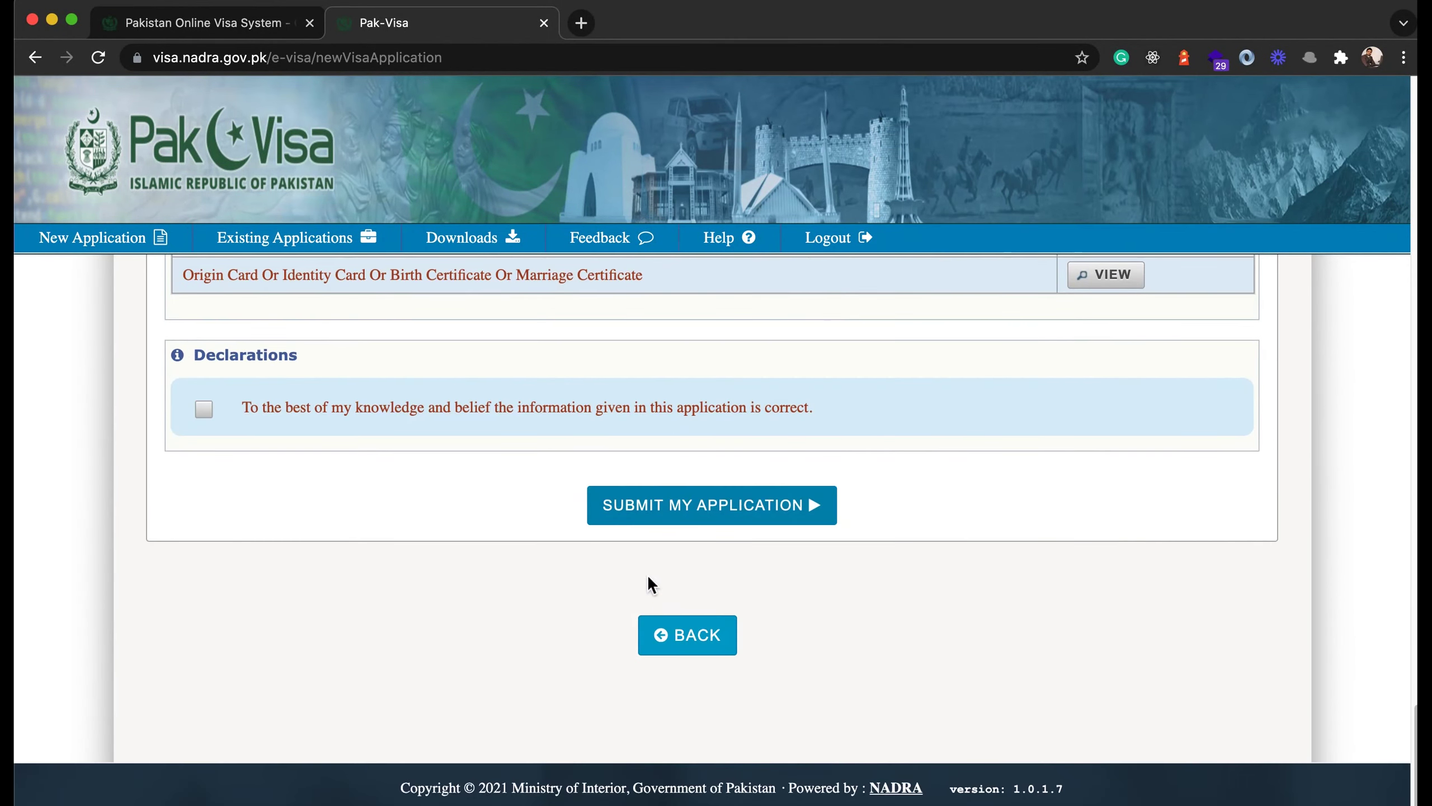
{"action": "scroll", "coordinate": [649, 585], "scroll_direction": "up", "scroll_amount": 20}
{"action": "scroll", "coordinate": [668, 565], "scroll_direction": "down", "scroll_amount": 8}
{"action": "scroll", "coordinate": [659, 586], "scroll_direction": "down", "scroll_amount": 20}
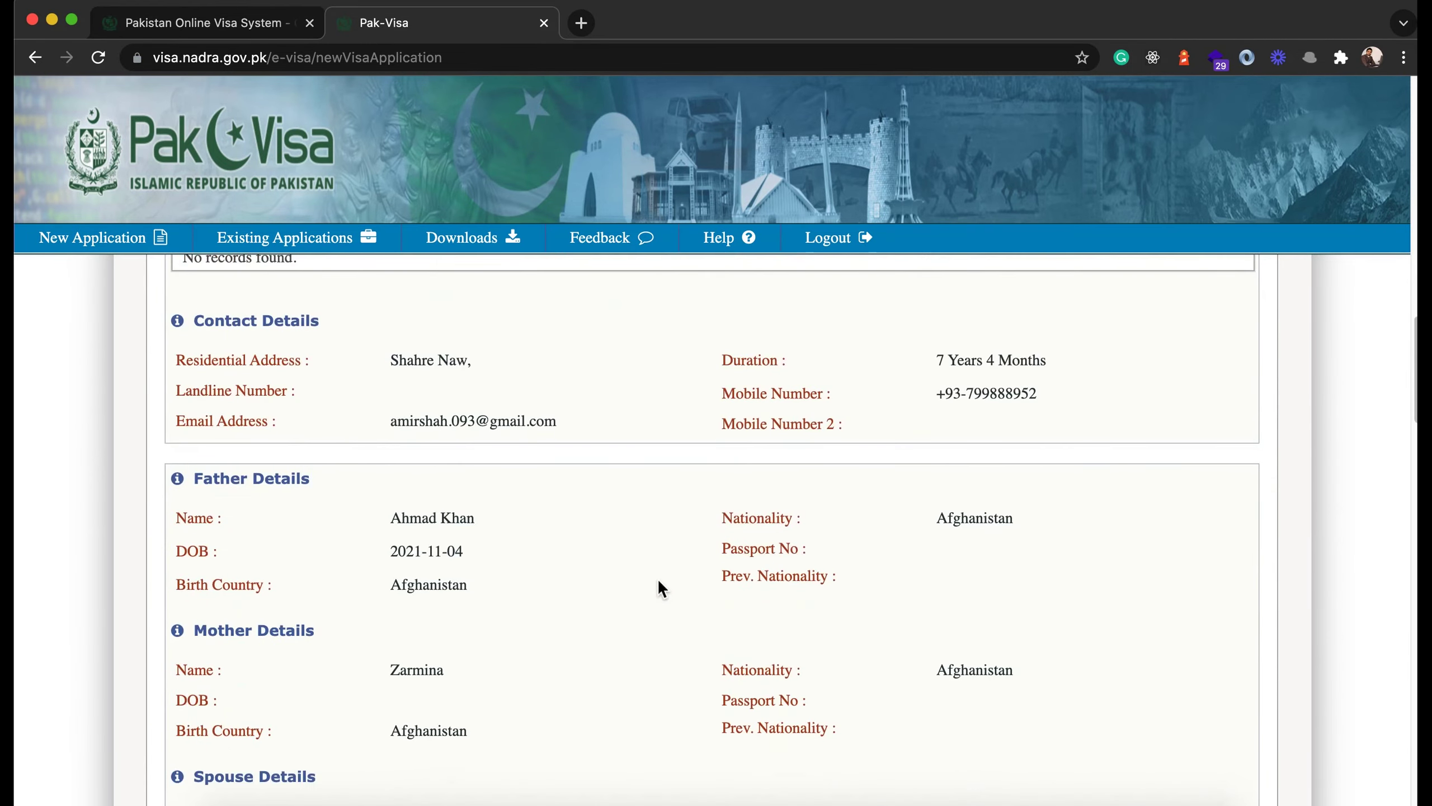
{"action": "scroll", "coordinate": [657, 592], "scroll_direction": "down", "scroll_amount": 20}
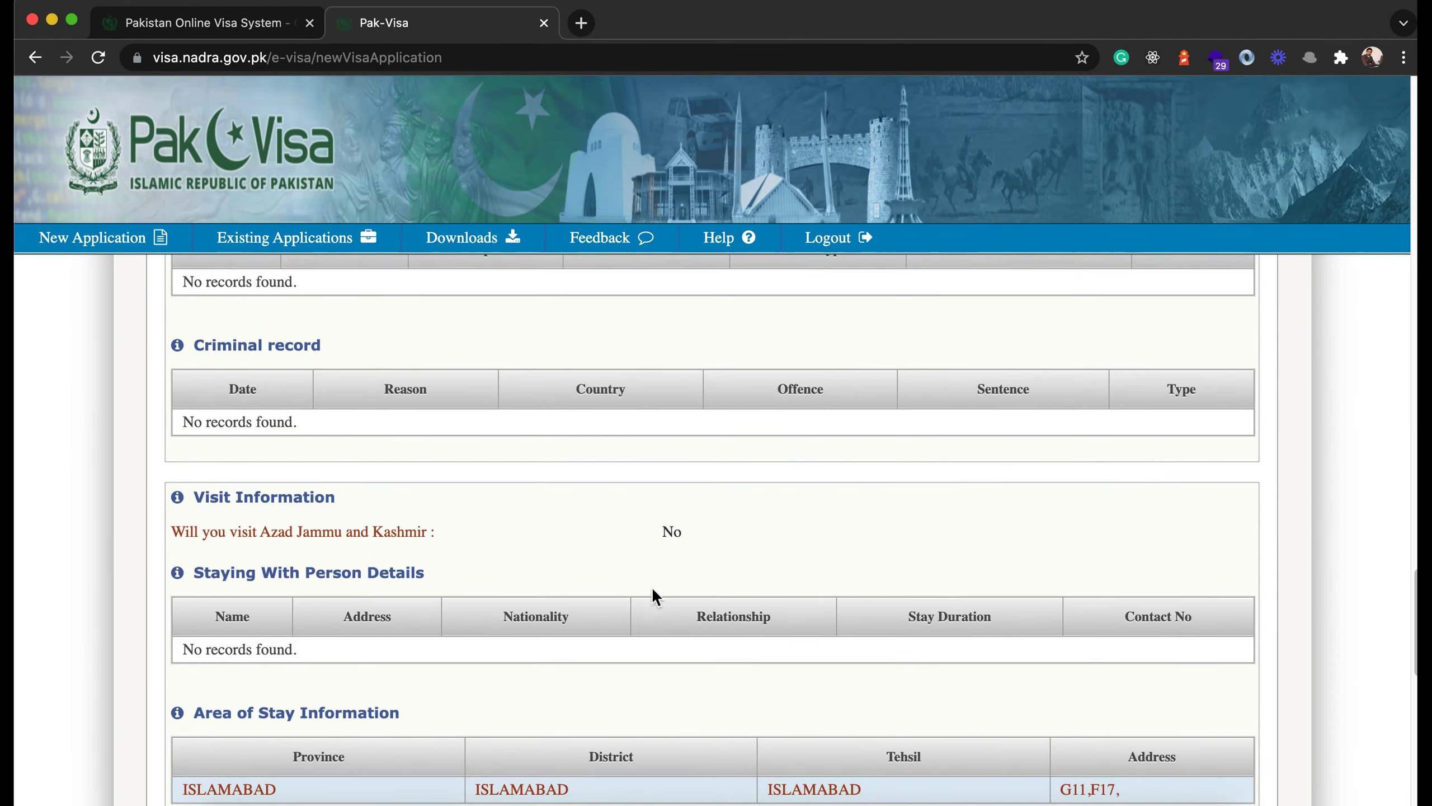
{"action": "scroll", "coordinate": [756, 408], "scroll_direction": "up", "scroll_amount": 20}
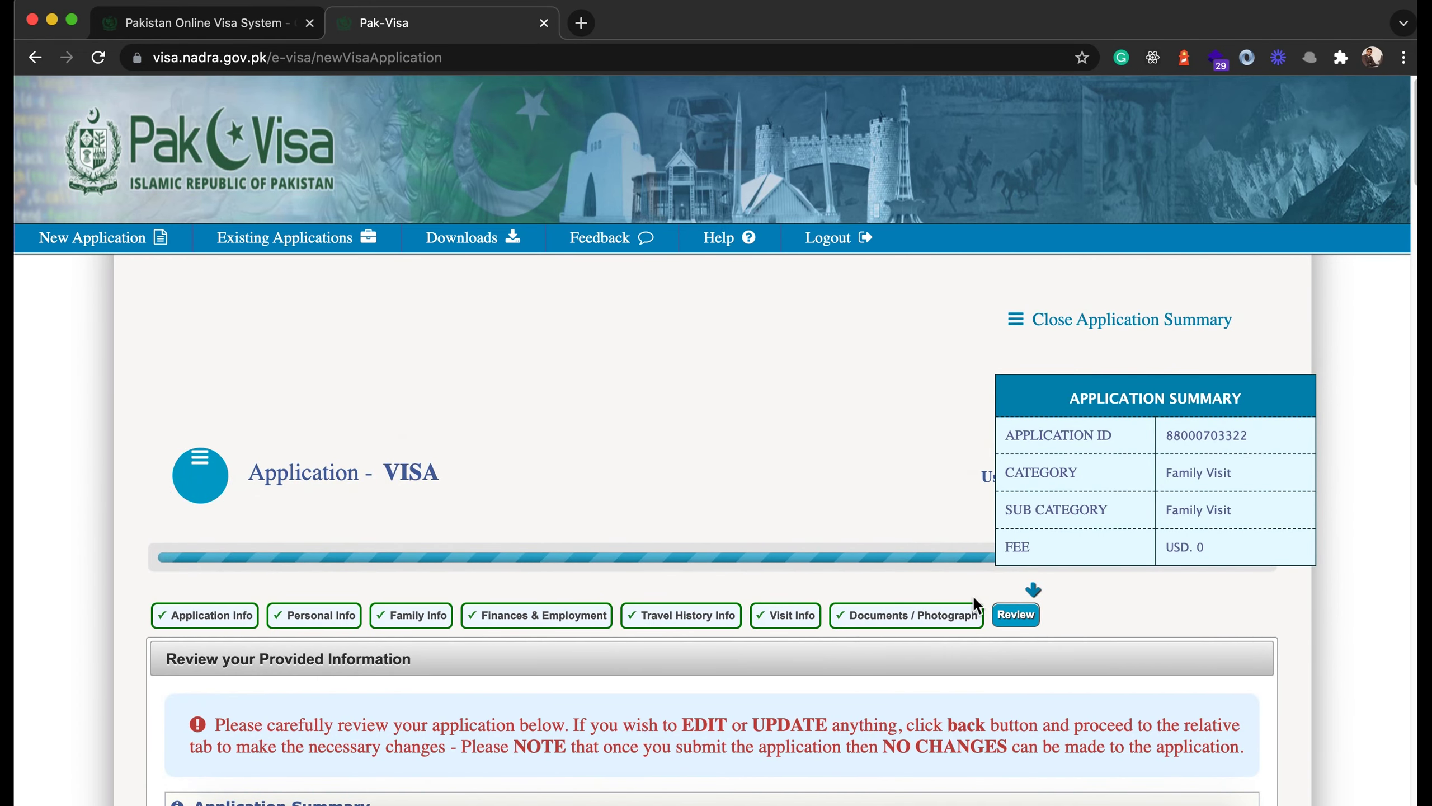
Step: Scroll the Review tab to the Declarations section
{"action": "scroll", "coordinate": [741, 618], "scroll_direction": "down", "scroll_amount": 20}
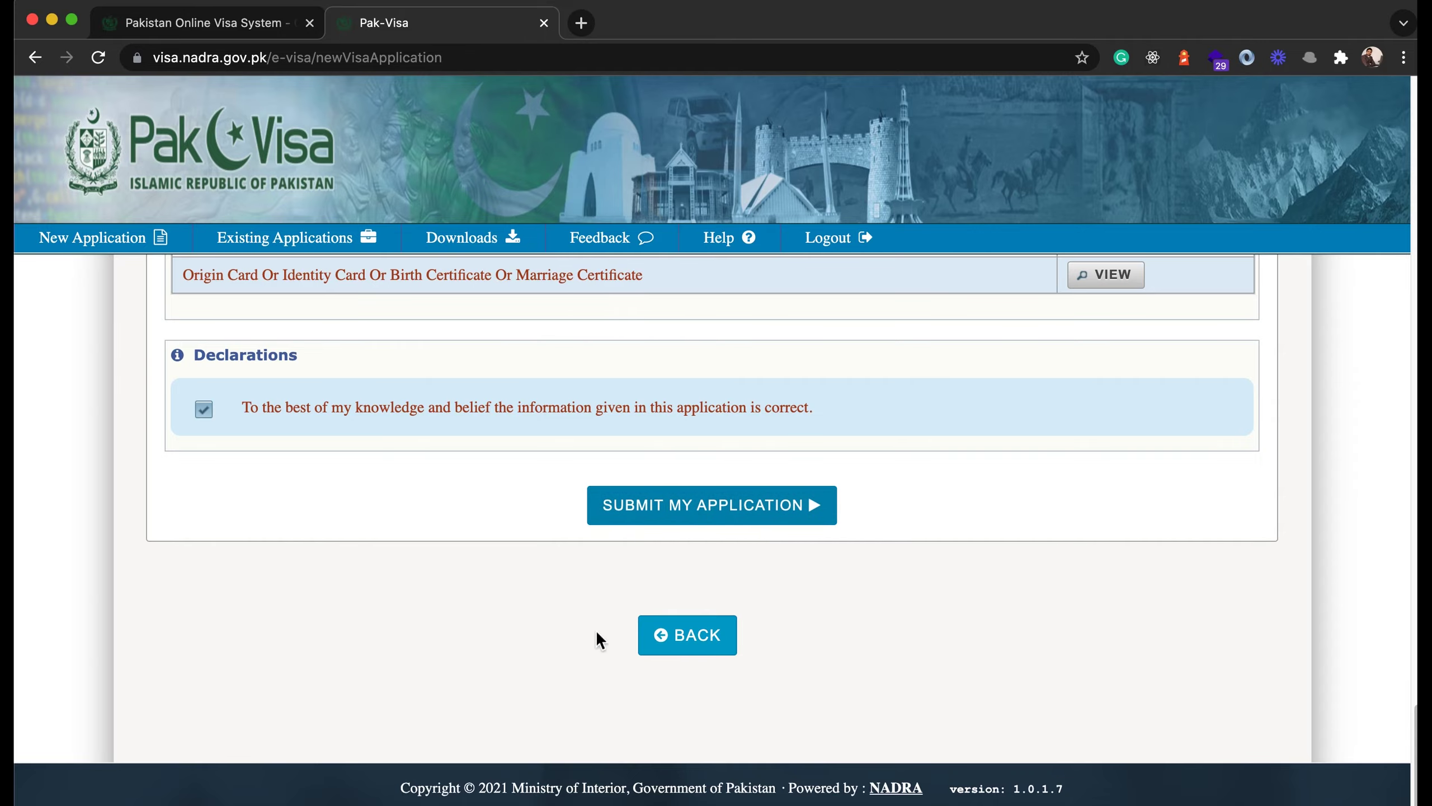
{"action": "scroll", "coordinate": [825, 533], "scroll_direction": "up", "scroll_amount": 20}
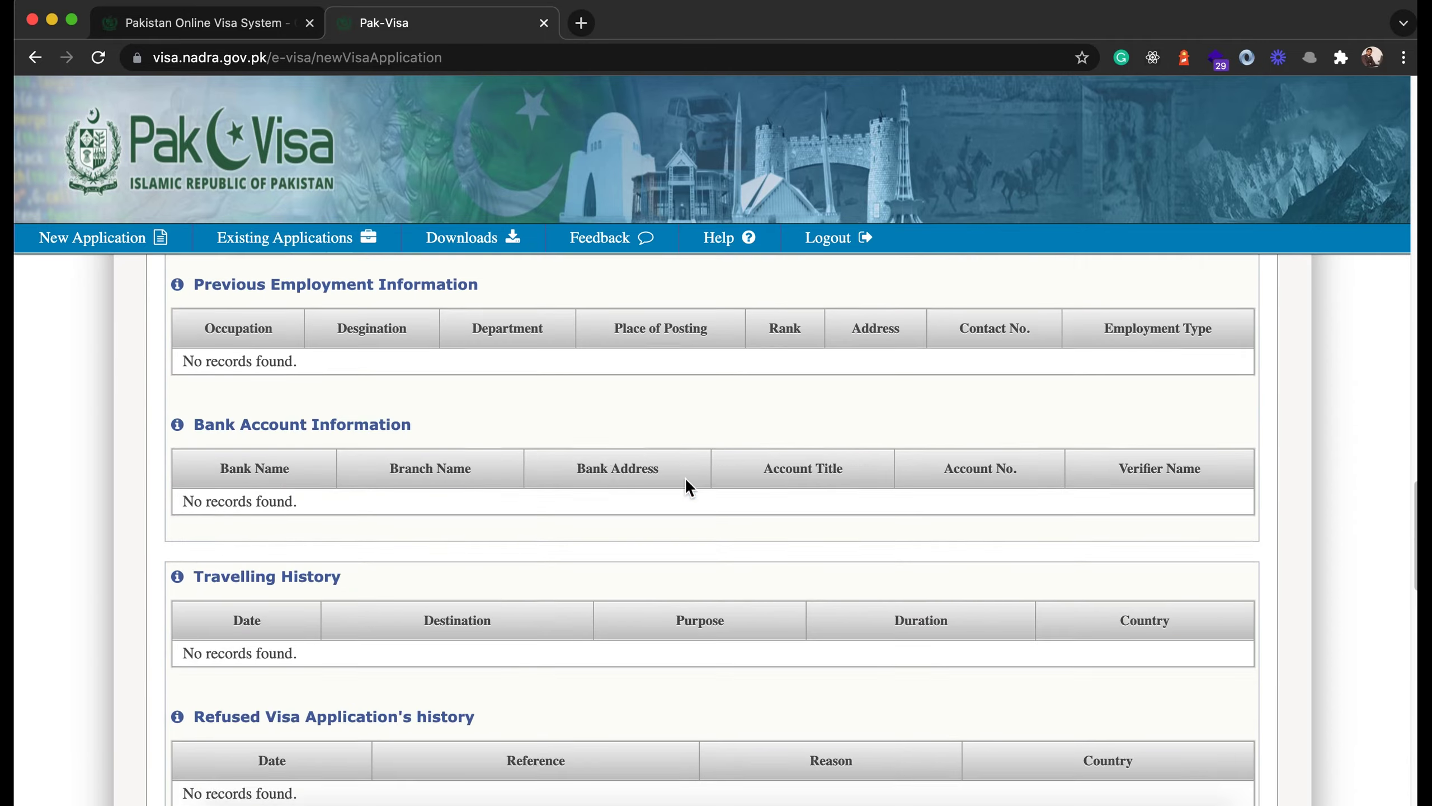
{"action": "scroll", "coordinate": [735, 496], "scroll_direction": "down", "scroll_amount": 20}
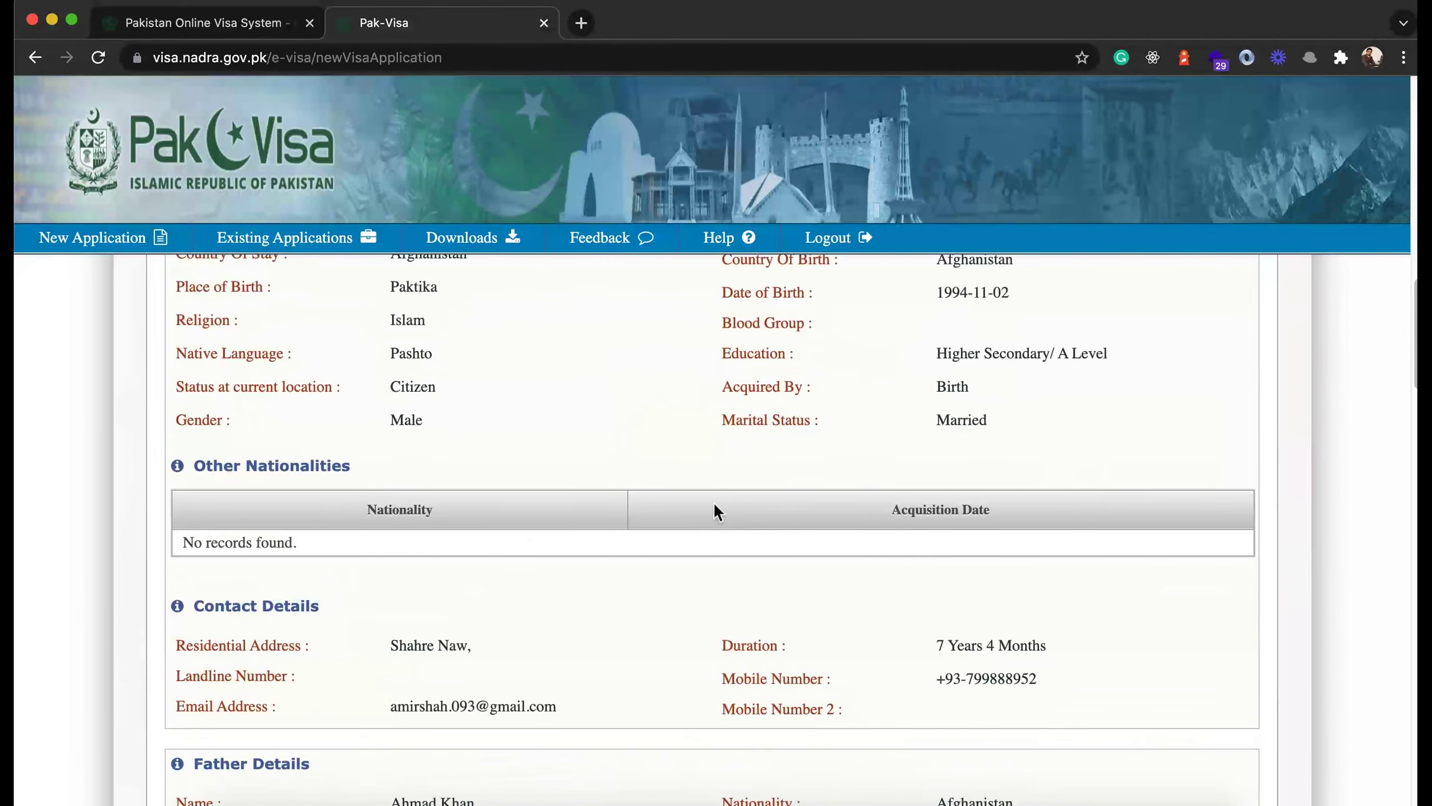
{"action": "scroll", "coordinate": [682, 497], "scroll_direction": "up", "scroll_amount": 15}
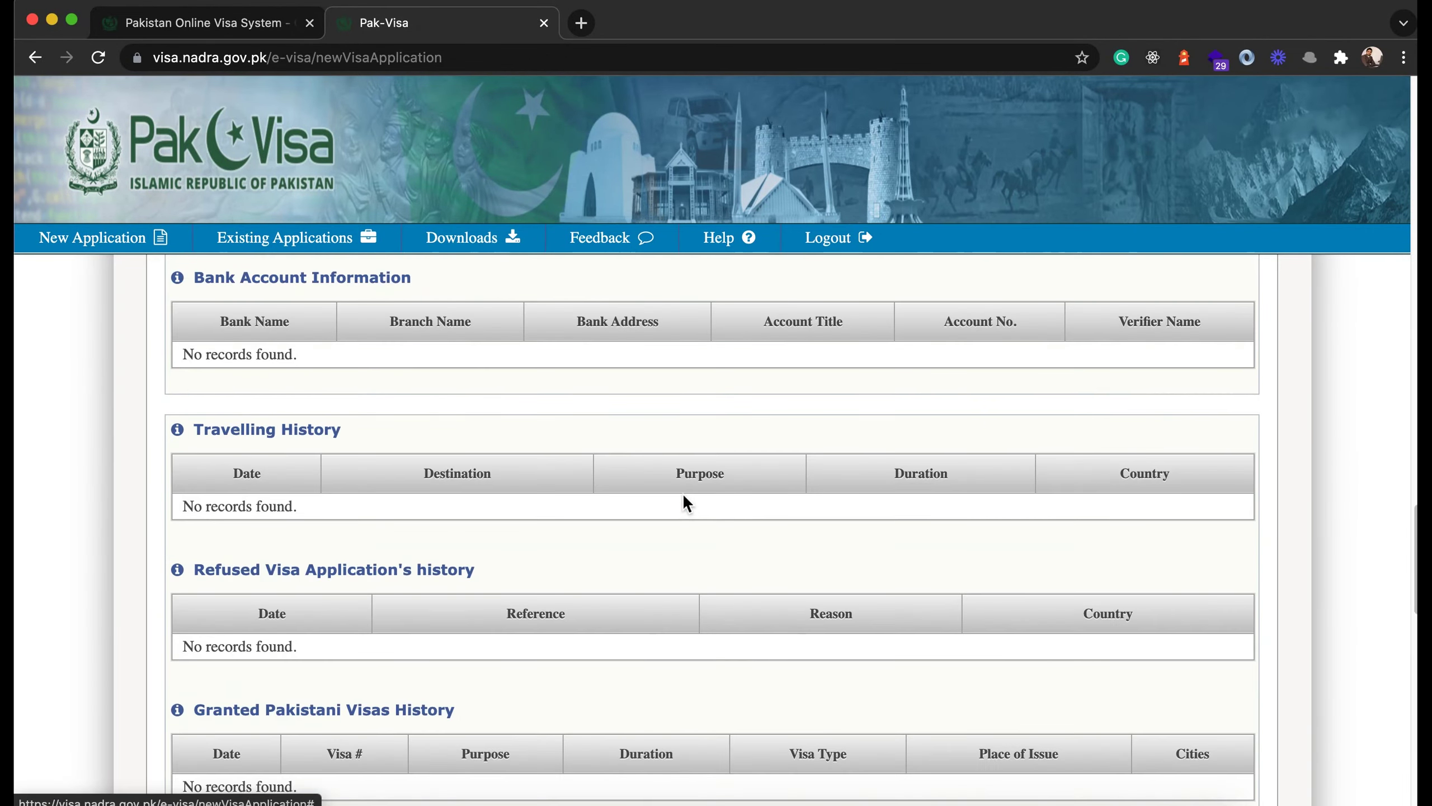
{"action": "scroll", "coordinate": [682, 493], "scroll_direction": "down", "scroll_amount": 15}
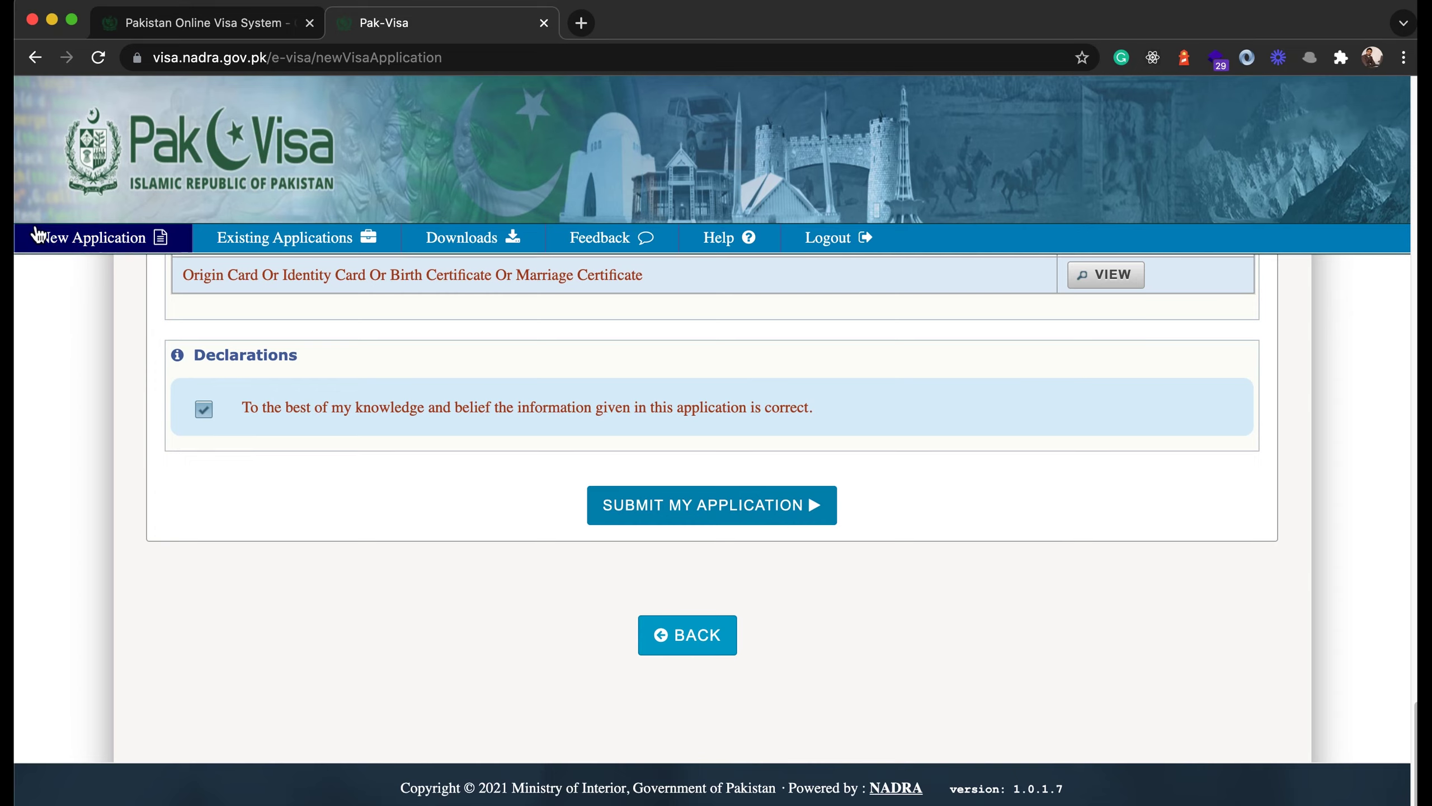
Step: Open Existing Applications, refresh the inbox, and filter it to COMPLETED (2)
{"action": "left_click", "coordinate": [234, 244]}
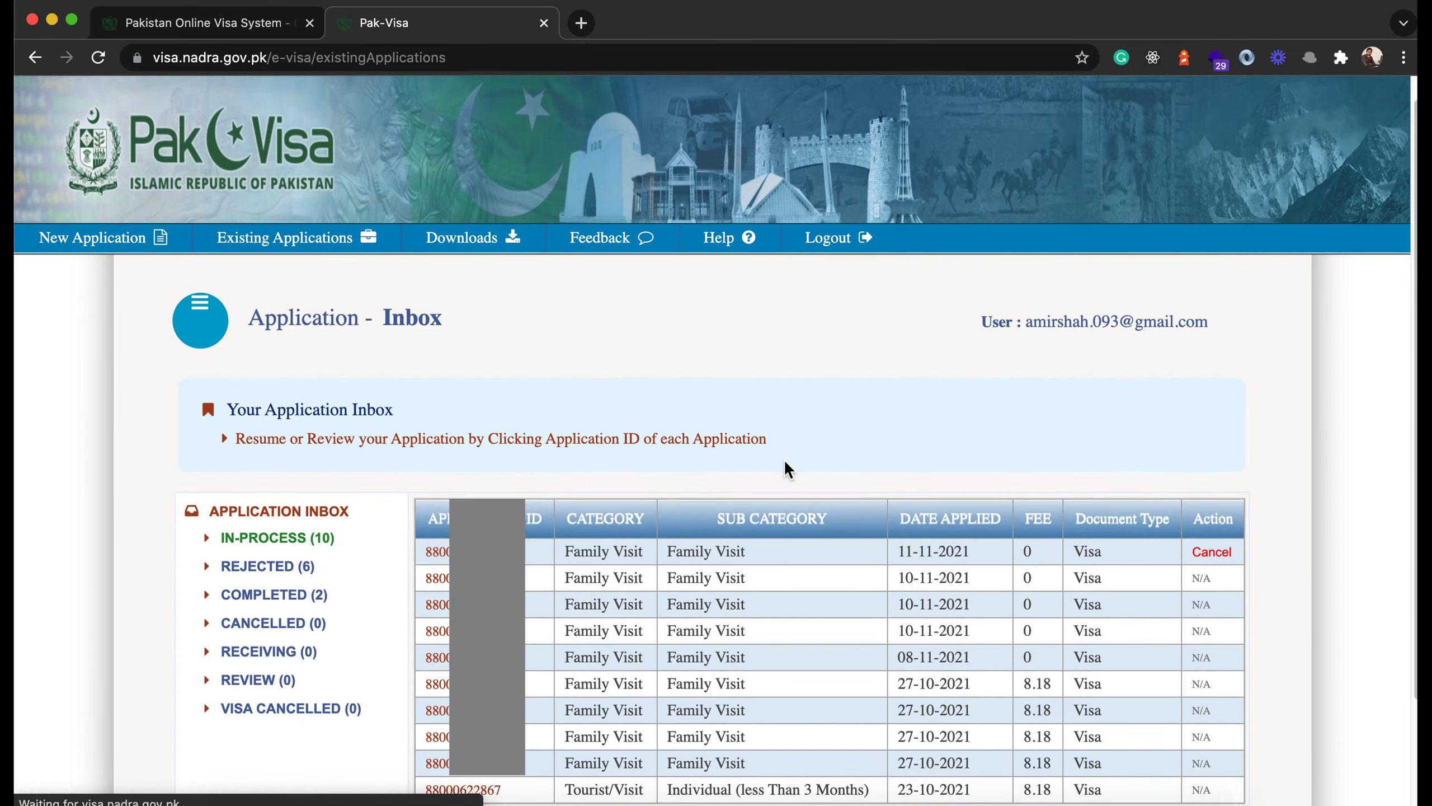
{"action": "scroll", "coordinate": [732, 449], "scroll_direction": "down", "scroll_amount": 2}
{"action": "scroll", "coordinate": [731, 446], "scroll_direction": "up", "scroll_amount": 2}
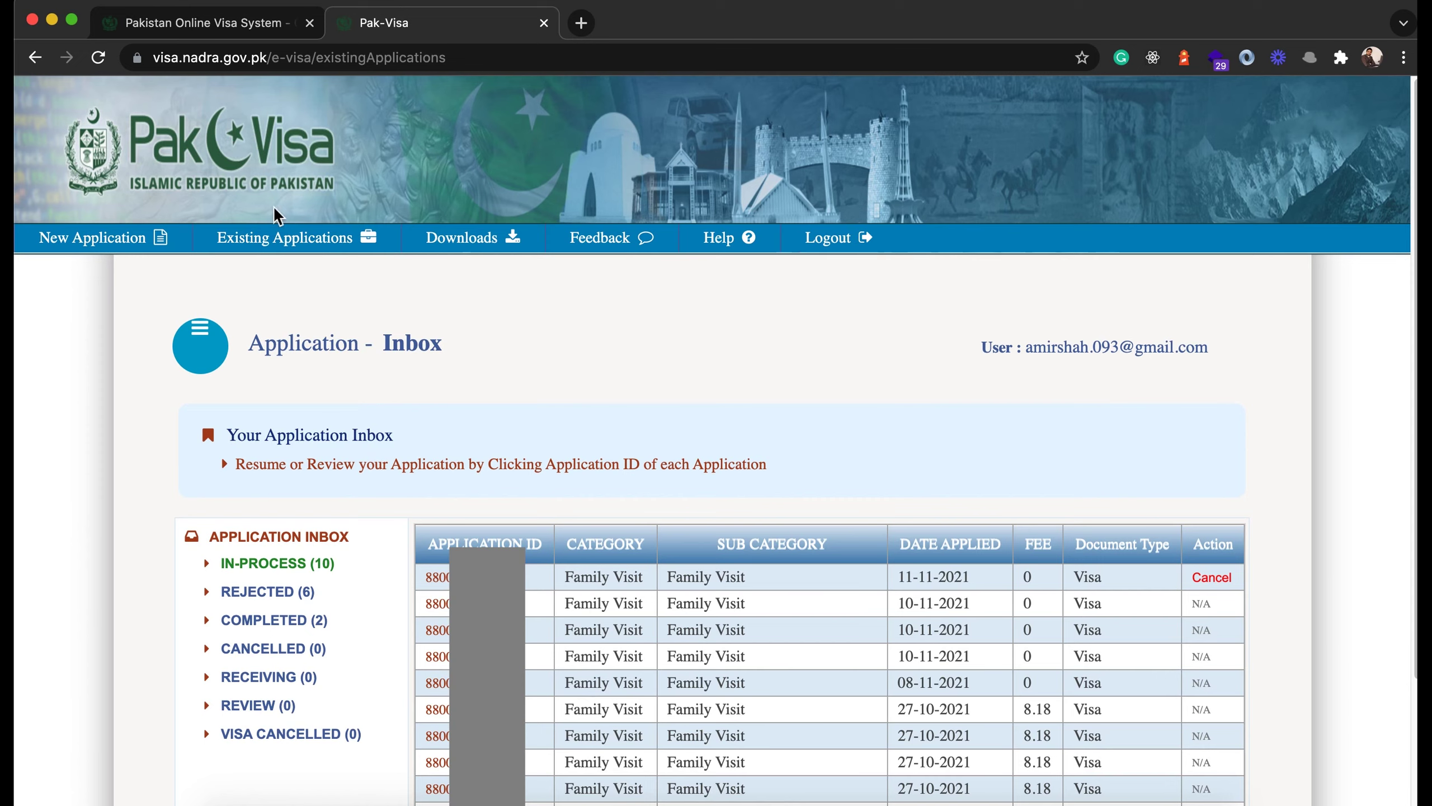
{"action": "left_click", "coordinate": [281, 247]}
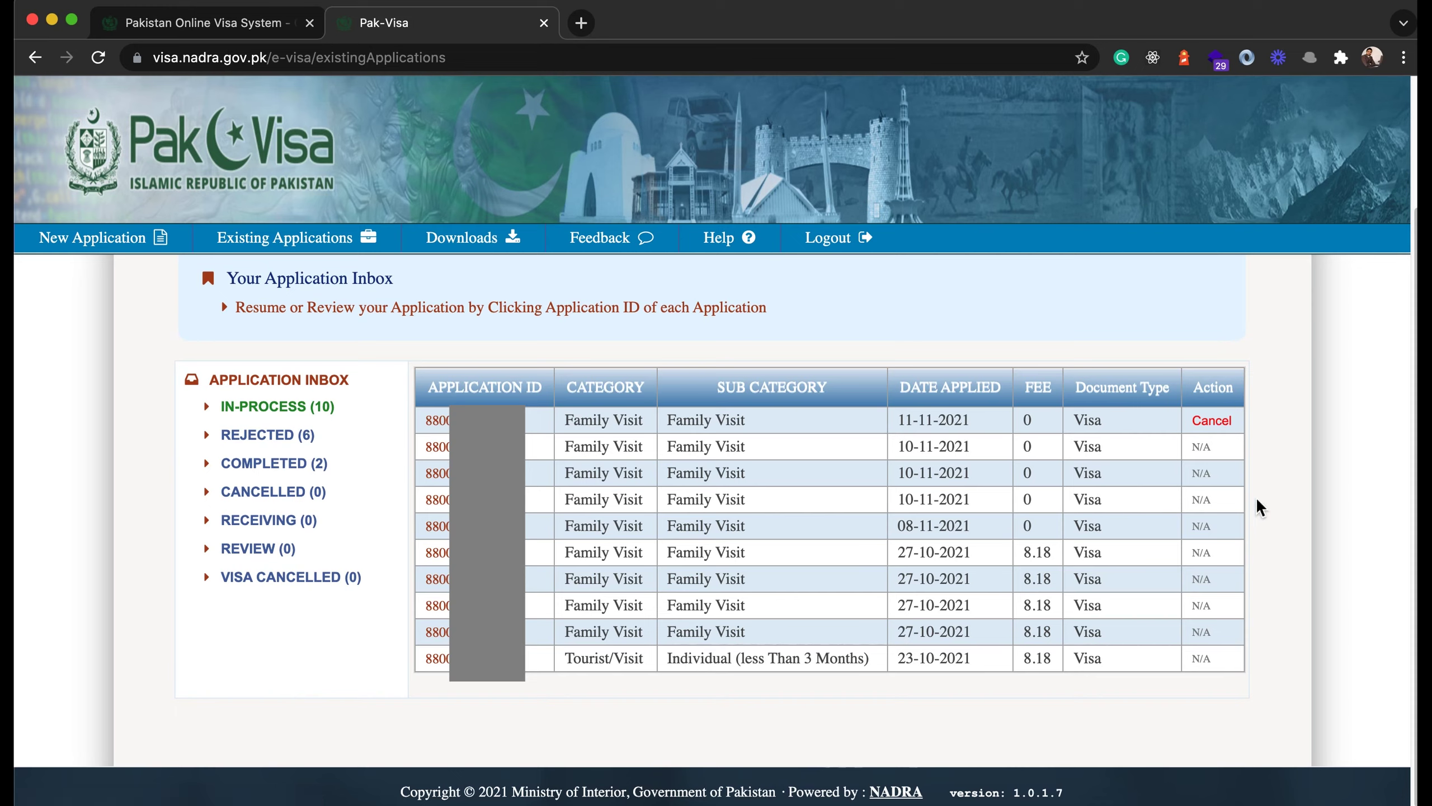
{"action": "left_click", "coordinate": [1204, 447]}
{"action": "left_click_drag", "start_coordinate": [1204, 448], "coordinate": [420, 438]}
{"action": "left_click", "coordinate": [1308, 481]}
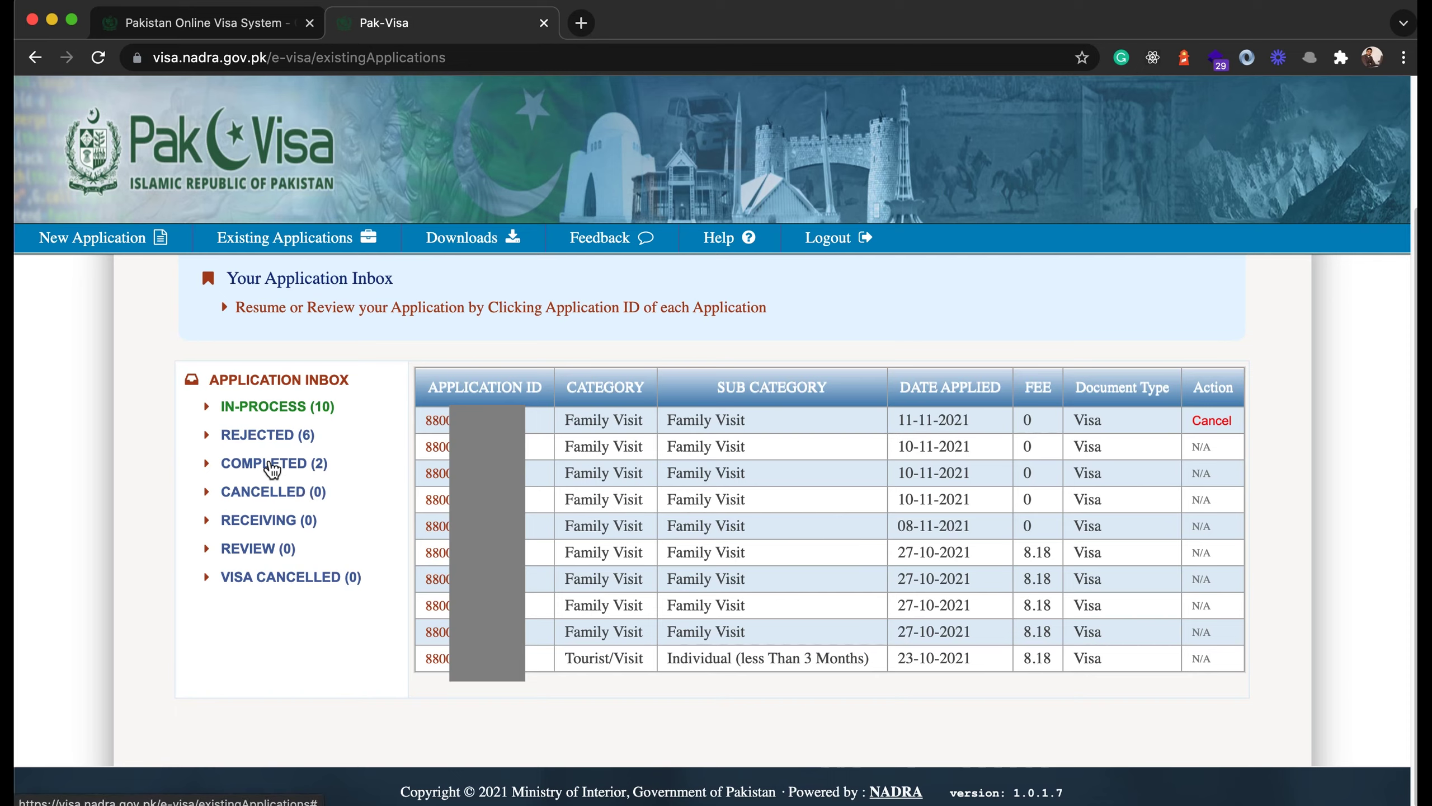
{"action": "left_click", "coordinate": [268, 464]}
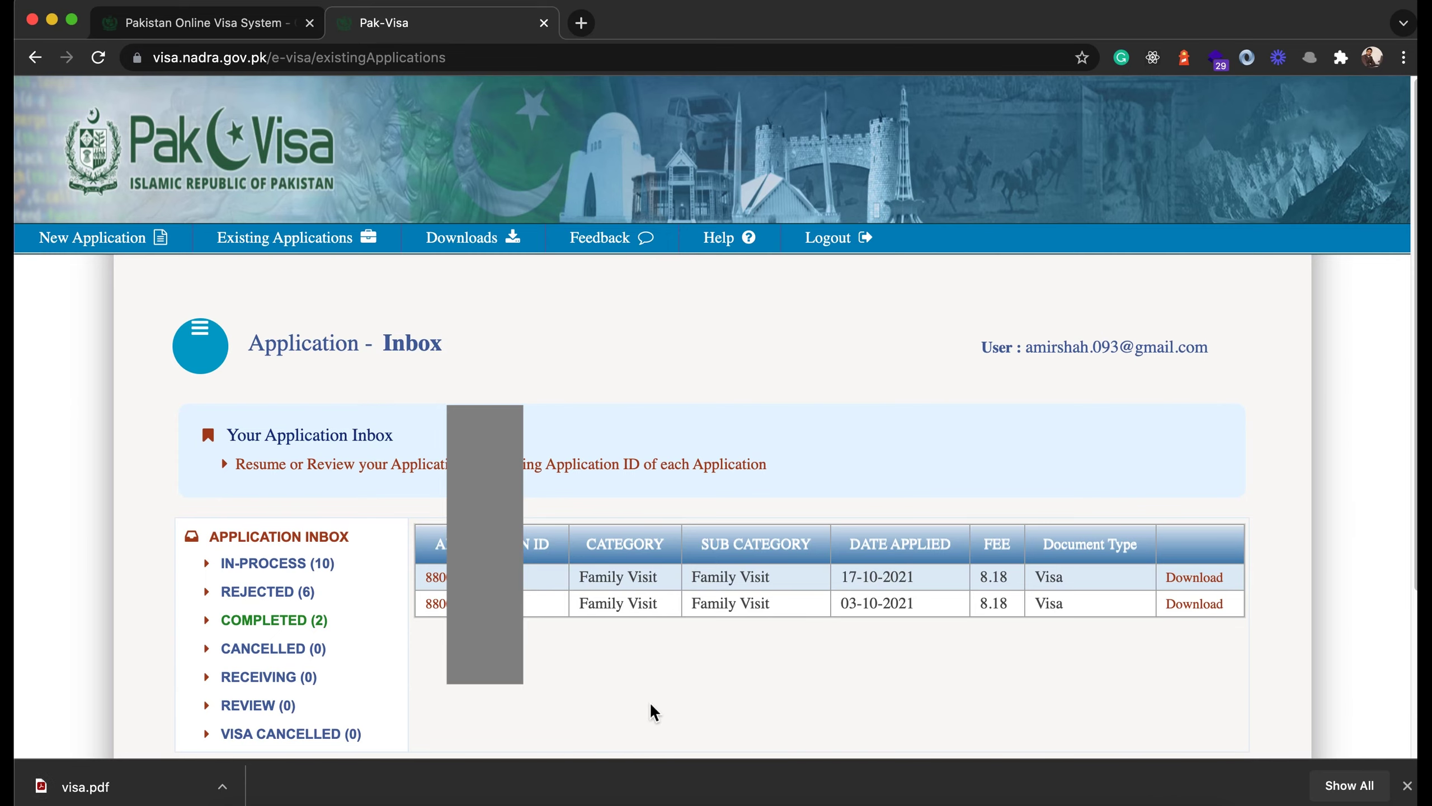
{"action": "left_click", "coordinate": [232, 801]}
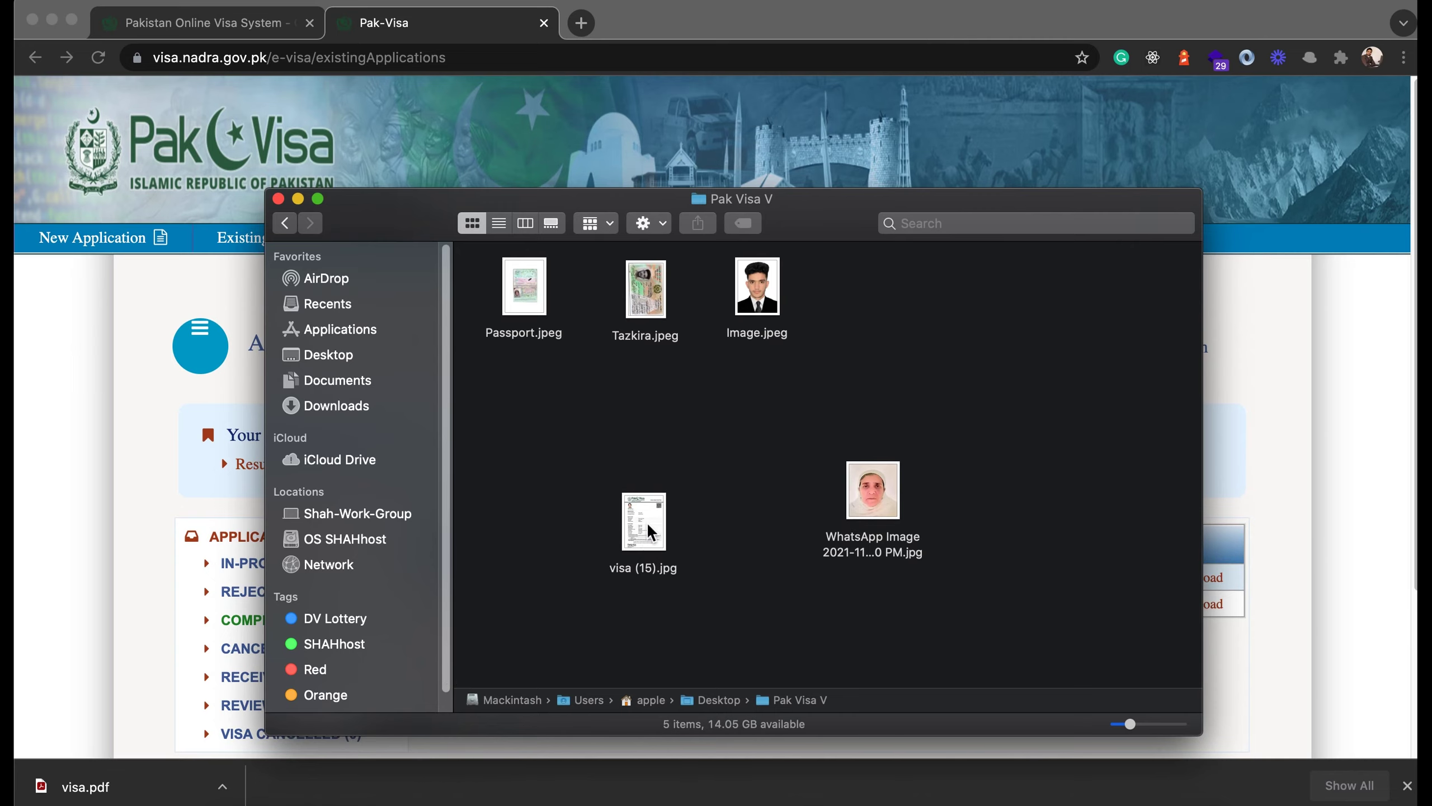
{"action": "left_click", "coordinate": [648, 524]}
{"action": "key", "text": "space"}
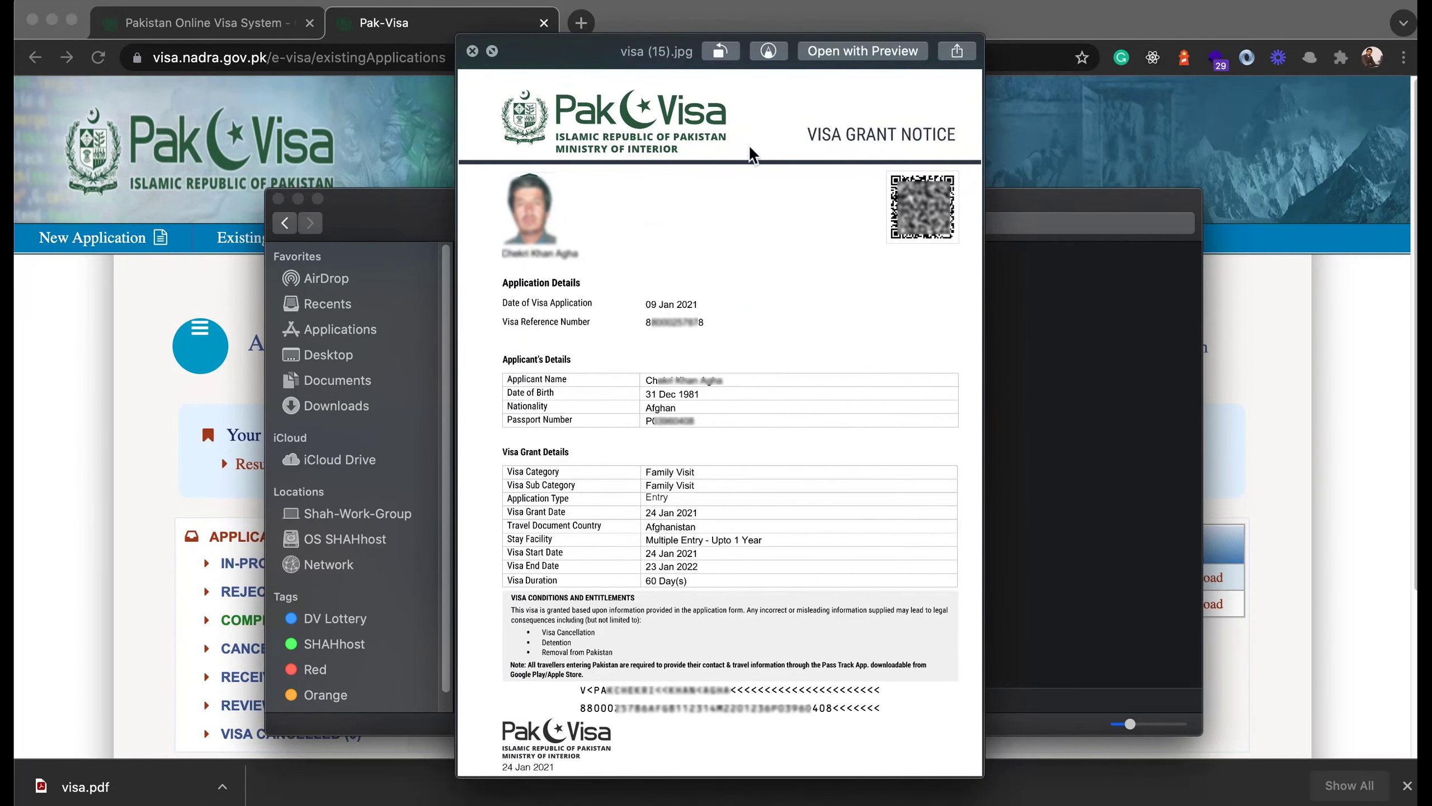
{"action": "left_click", "coordinate": [1040, 384]}
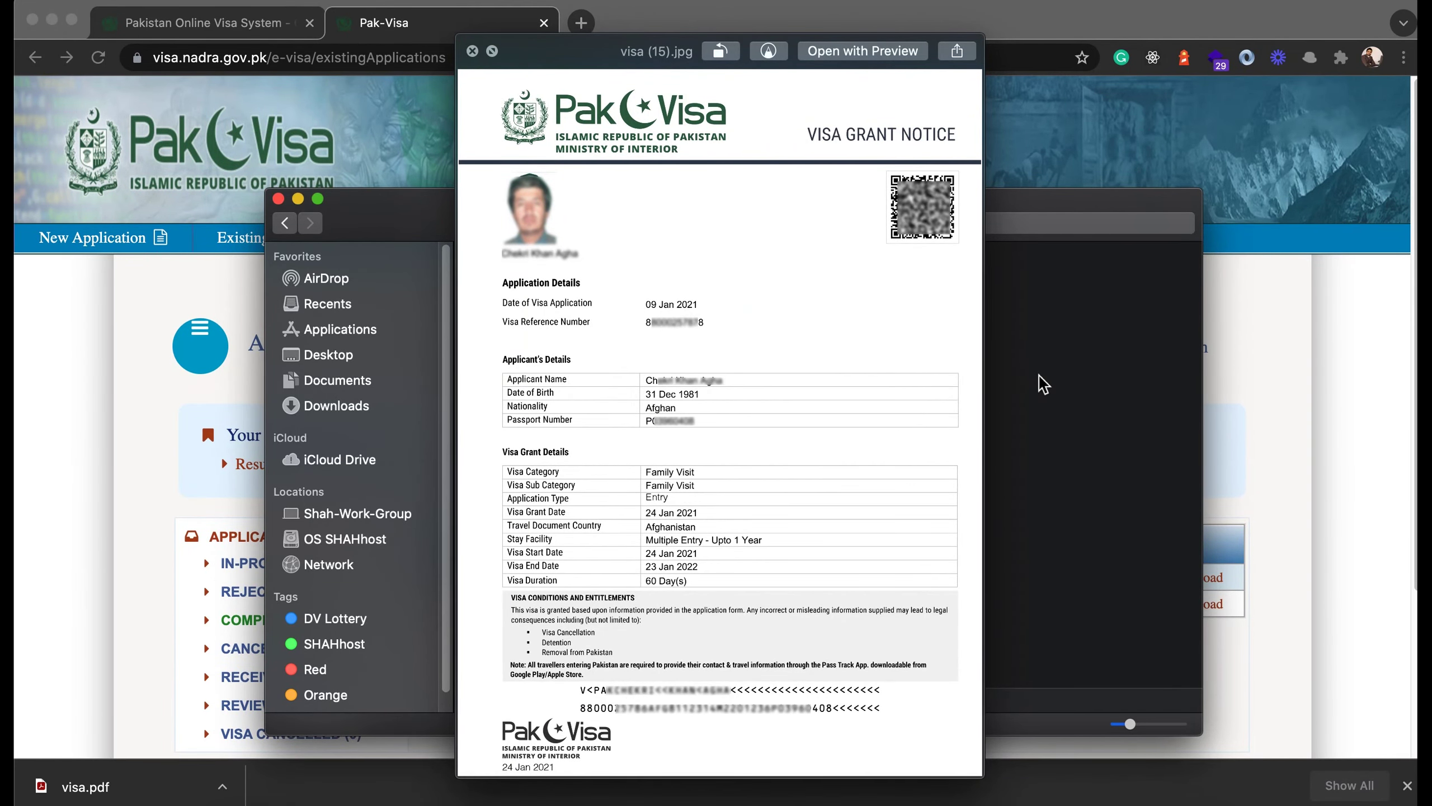
{"action": "left_click", "coordinate": [440, 259]}
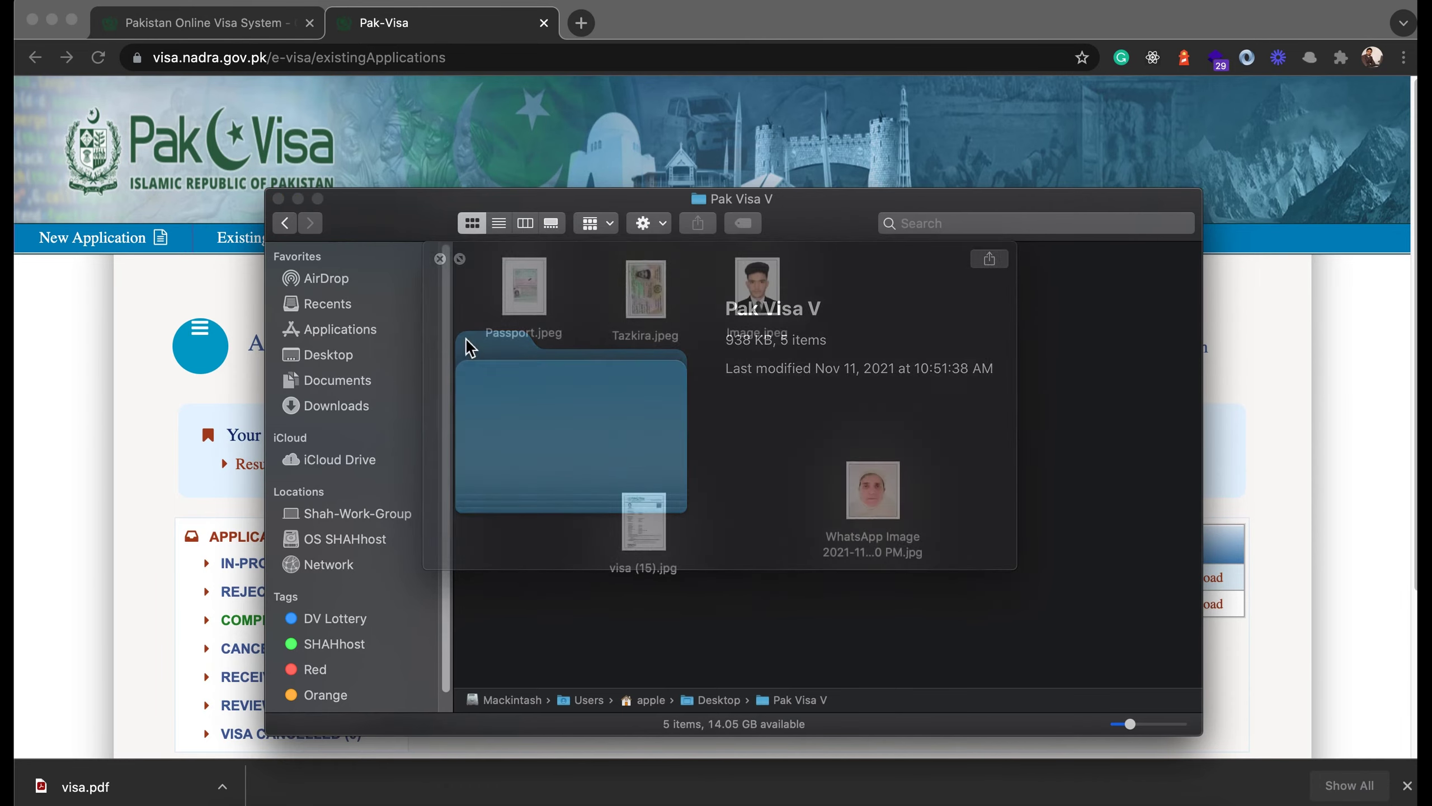
{"action": "left_click", "coordinate": [298, 198]}
{"action": "scroll", "coordinate": [727, 556], "scroll_direction": "down", "scroll_amount": 4}
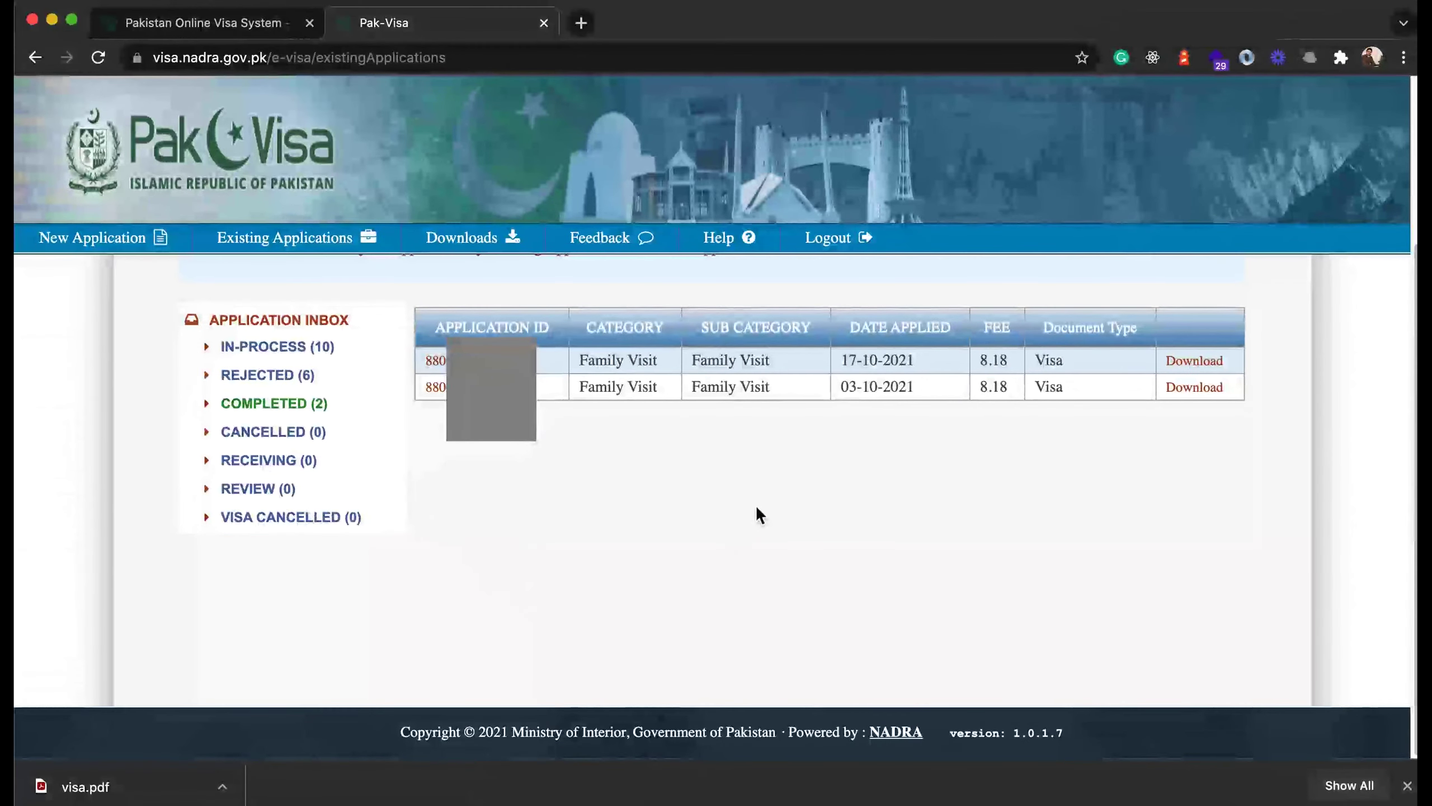